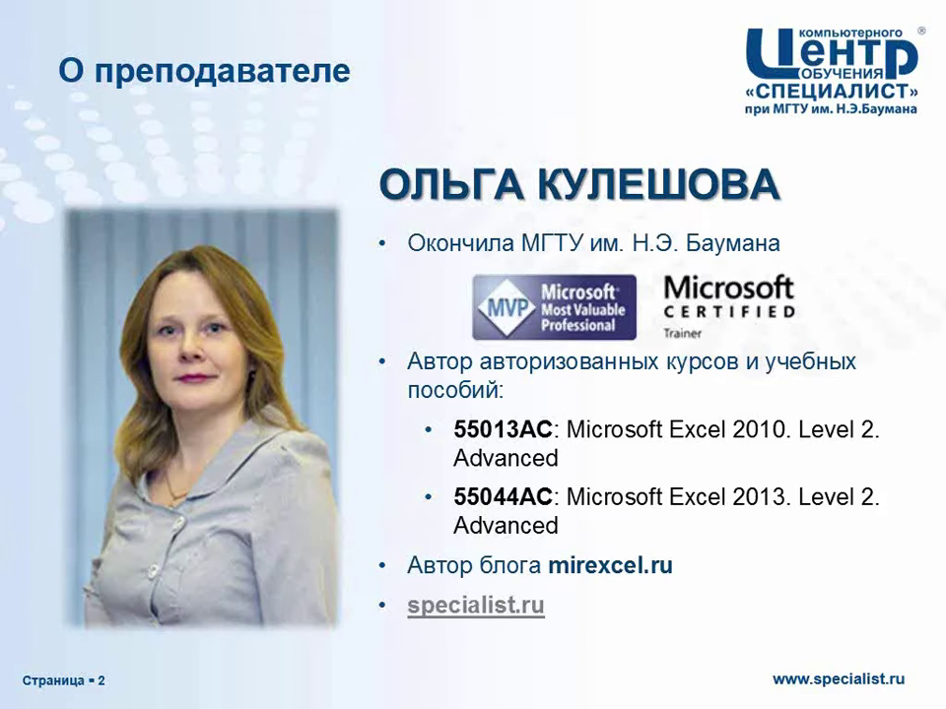
Step: Advance the slideshow two slides to slide 4, 'Нарастающие итоги в Microsoft Excel'
key(Right)
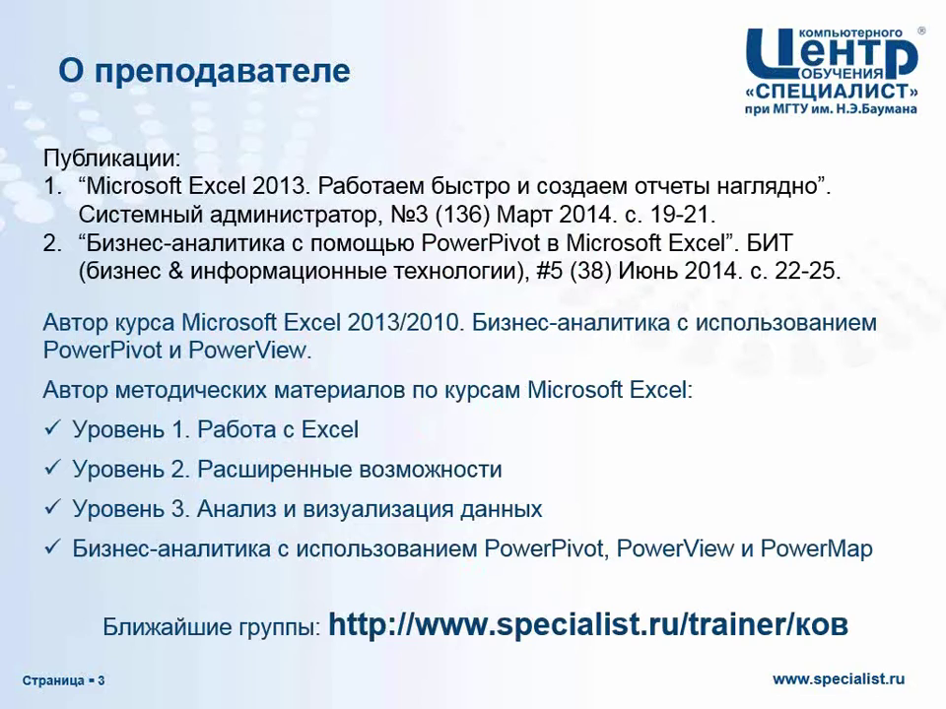
key(Right)
key(Right)
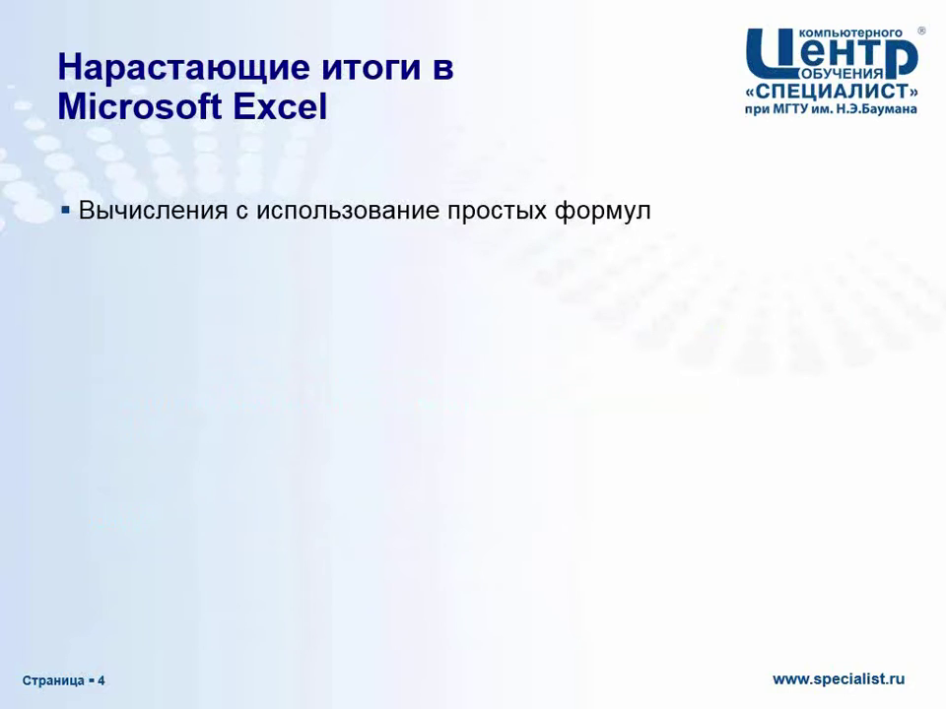
key(alt+Tab)
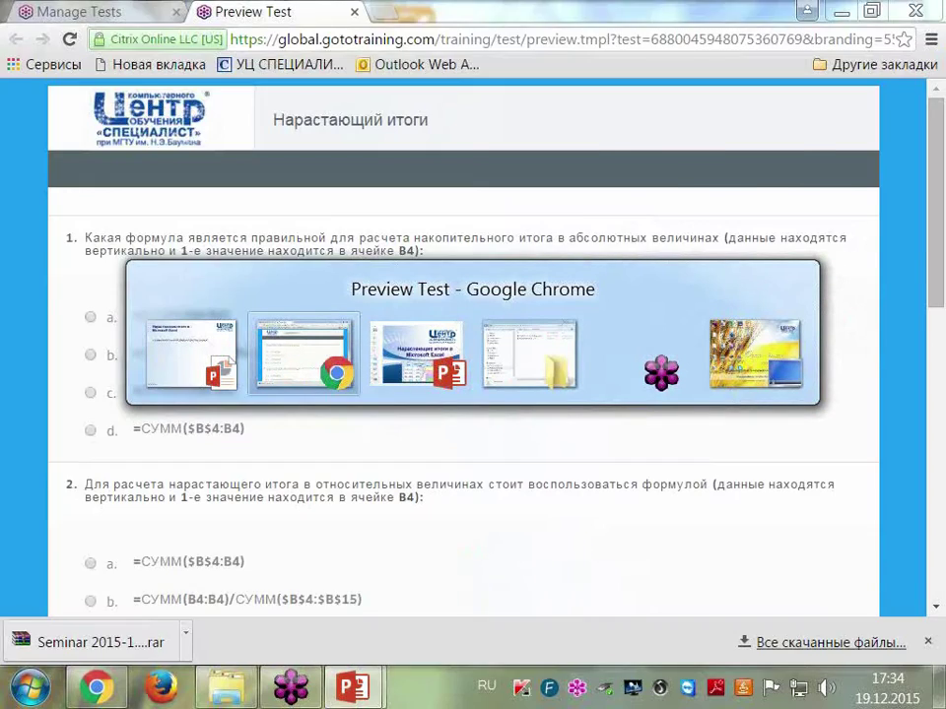
Step: Open SEMINAR 2015-12-18 Источник.xlsx from the Seminar 2015-12-19 folder on drive D:
key(alt+Tab)
key(alt+Tab)
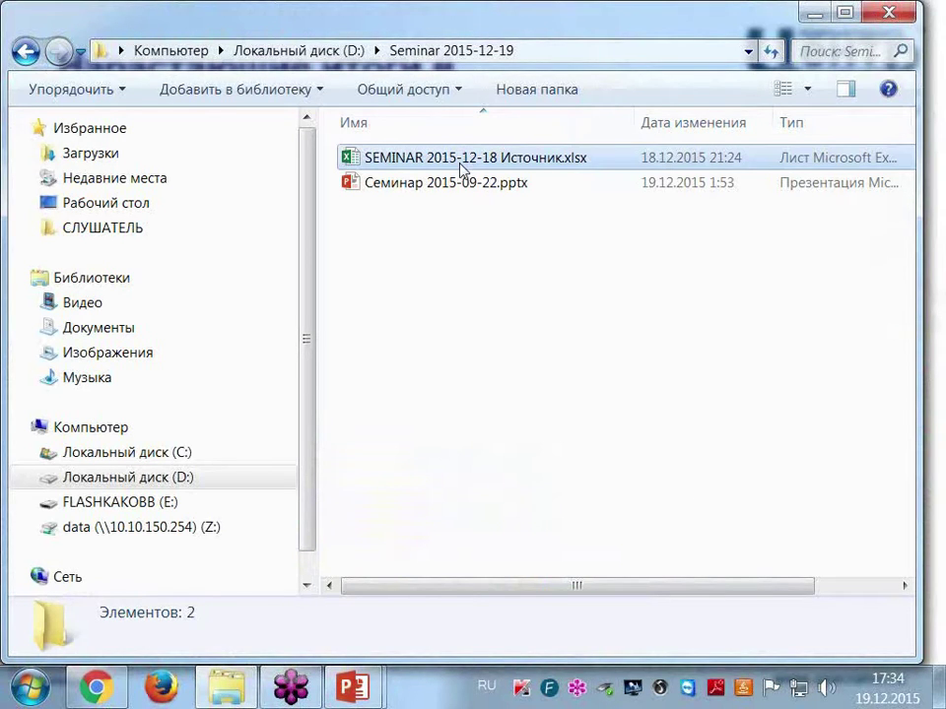
double_click(463, 162)
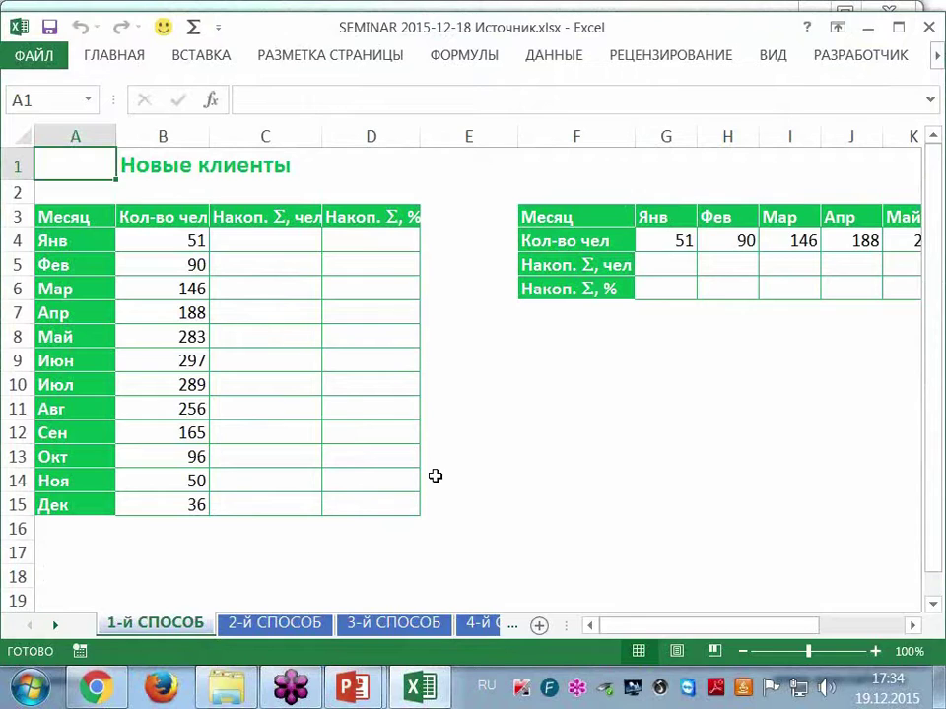
Step: Enter =СУММ(B4:B4) in C4 with AutoSum so it shows 51
click(256, 243)
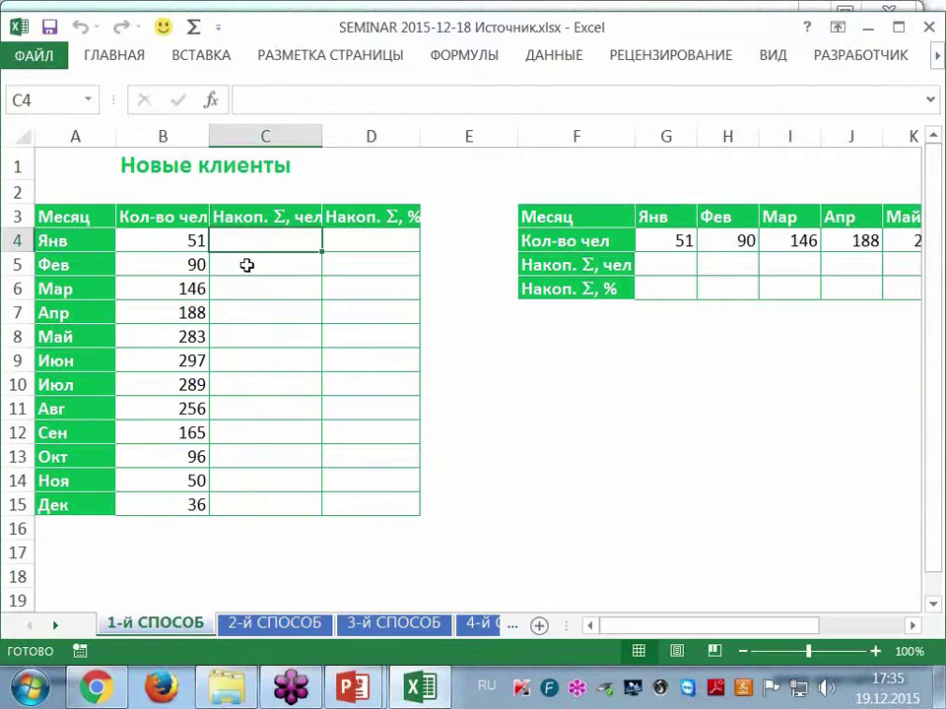
key(alt+equal)
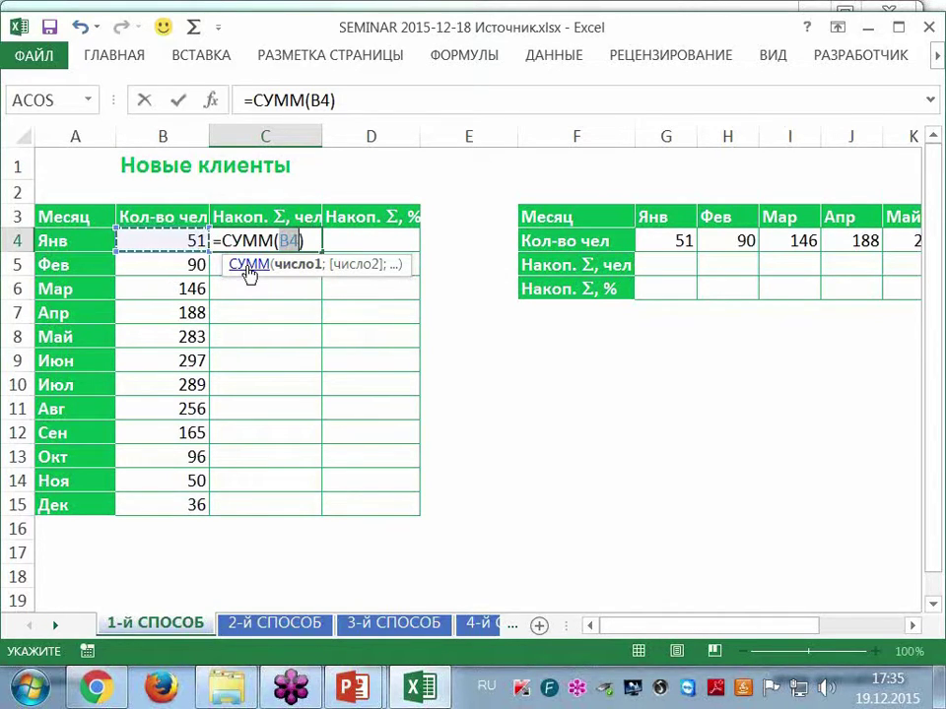
click(197, 240)
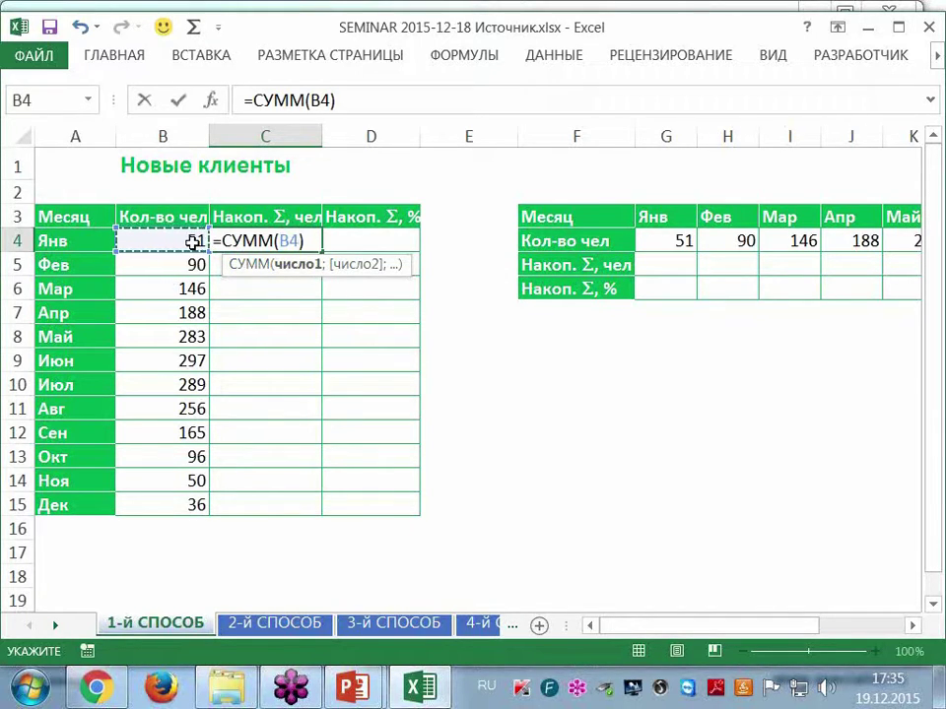
key(F8)
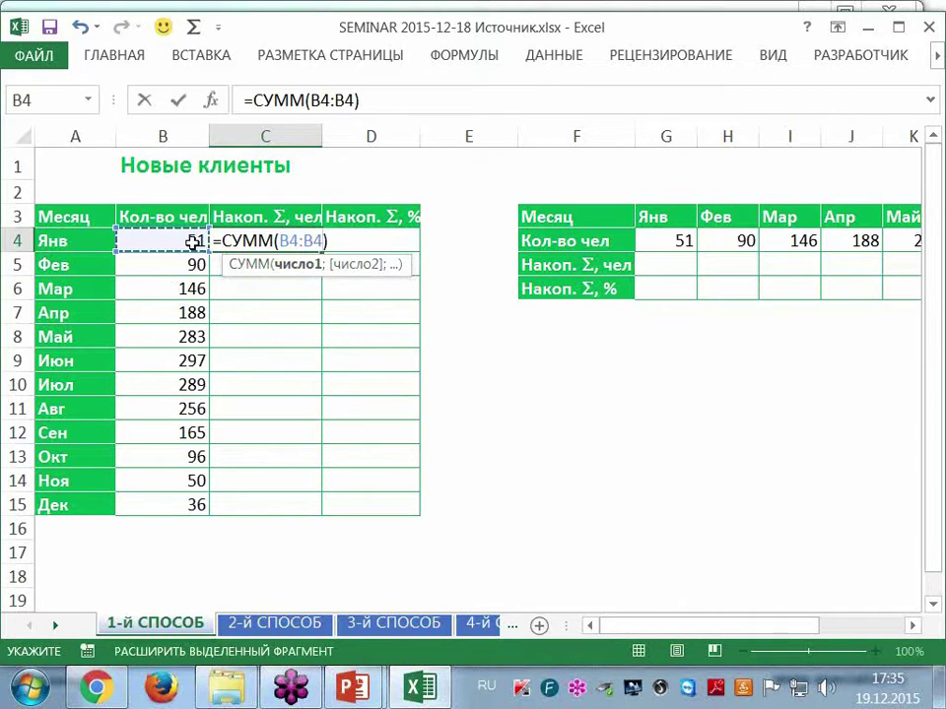
key(ctrl+Return)
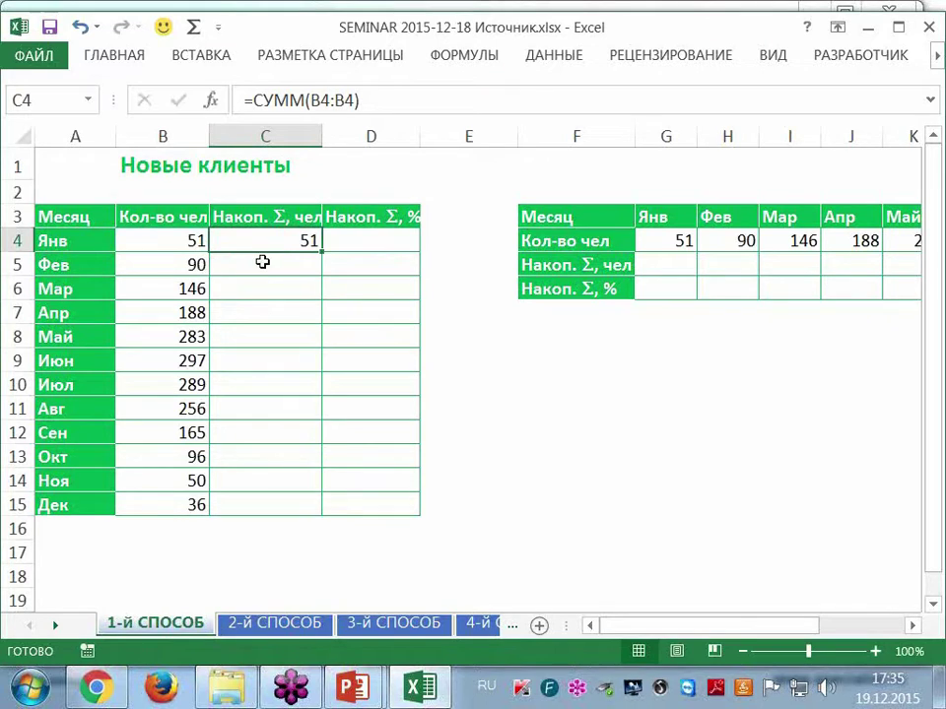
Step: Try filling the C4 formula down to C15, check C5, then undo the fill
double_click(322, 252)
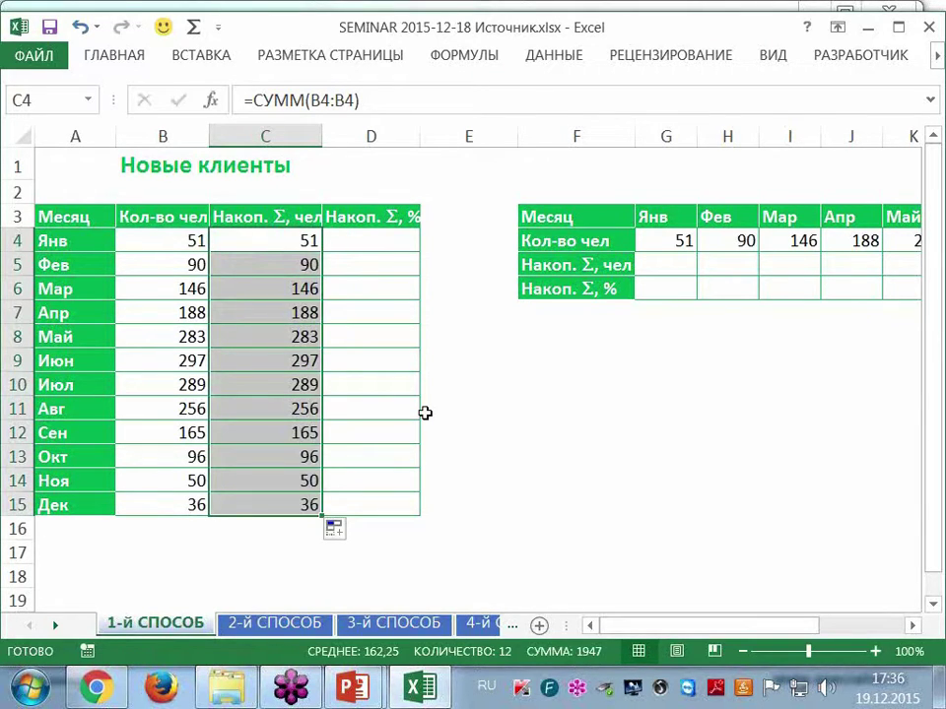
click(262, 264)
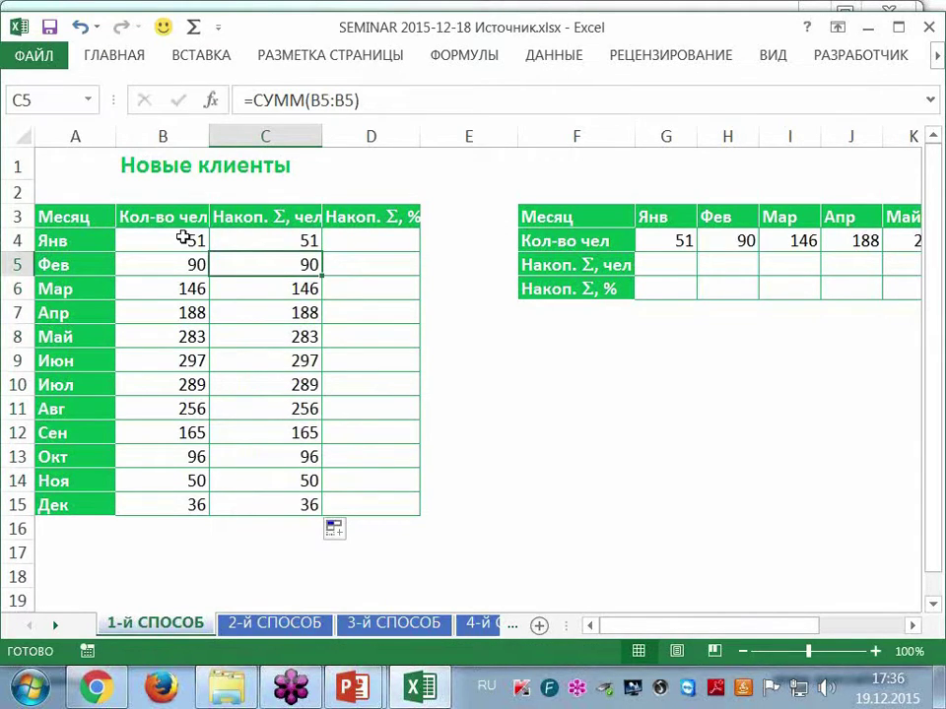
click(248, 242)
key(ctrl+z)
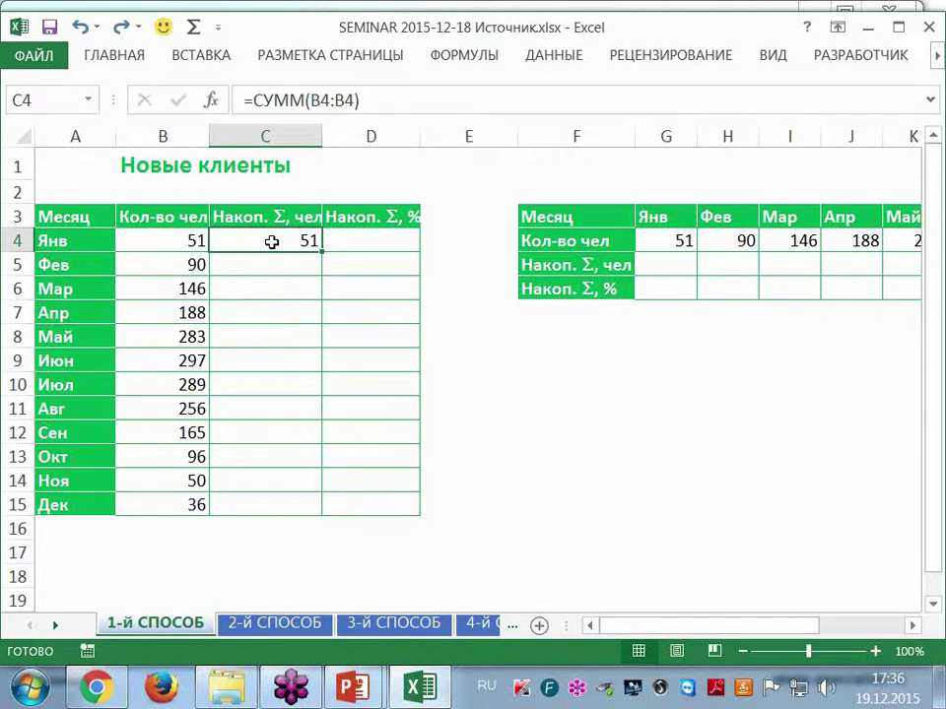
double_click(299, 241)
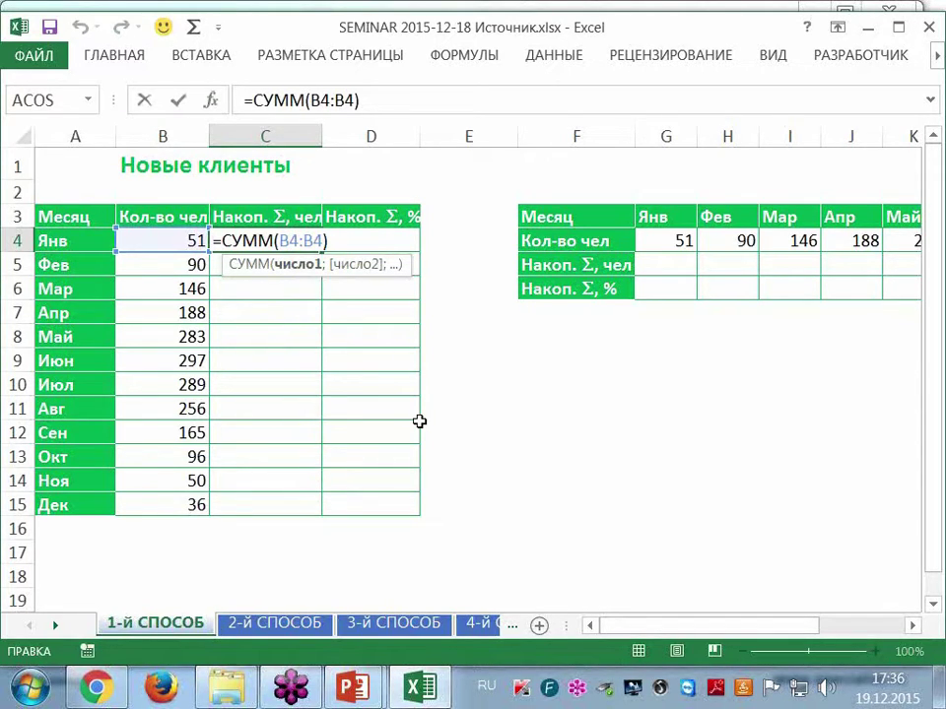
Step: Change C4 to =СУММ($B$4:B4) and fill it down to C15
key(Right)
key(F4)
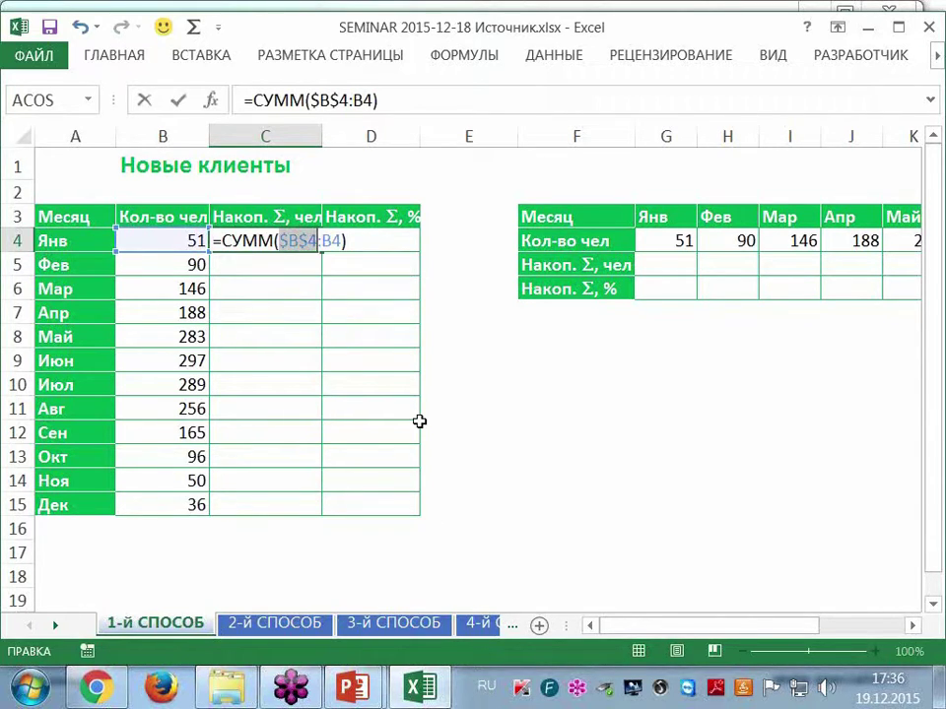
key(ctrl+Return)
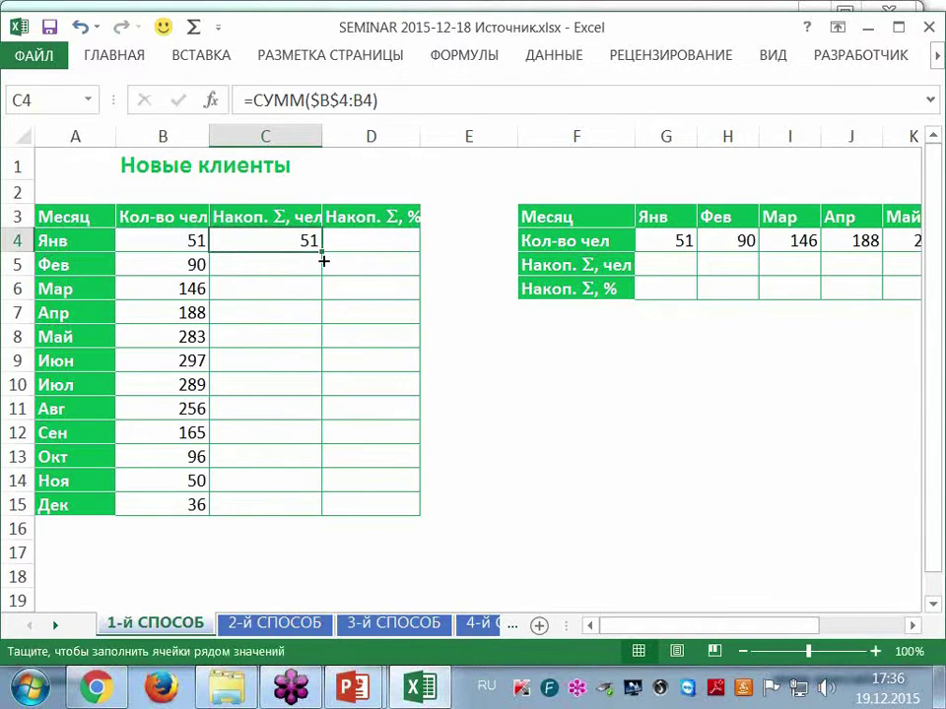
double_click(322, 254)
Step: Verify the copied running-total formulas in C5 and C8
double_click(295, 264)
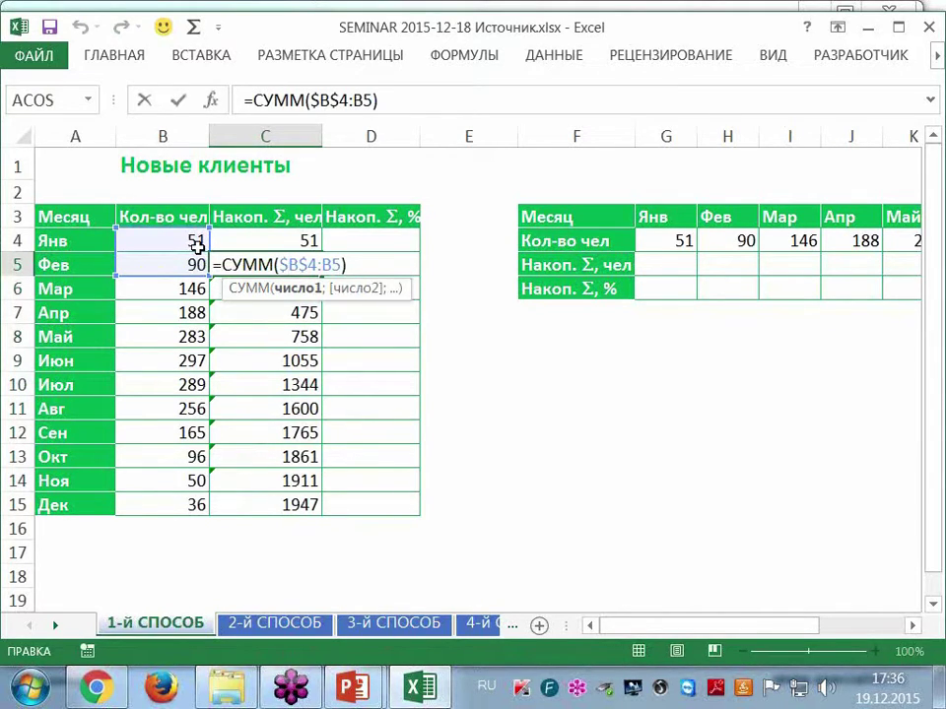
key(Return)
double_click(253, 336)
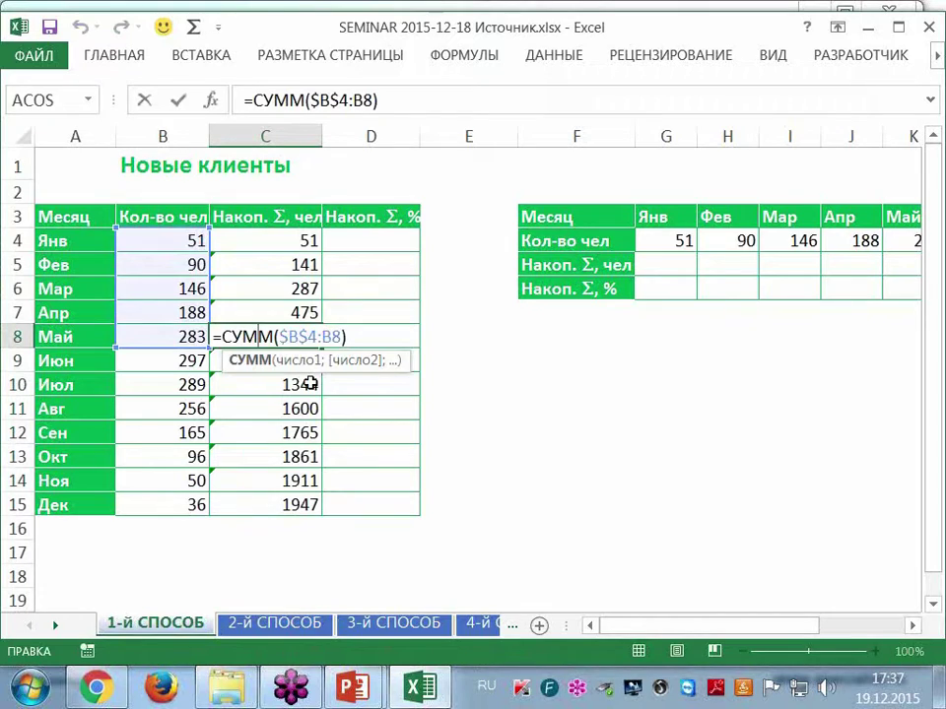
key(ctrl+Return)
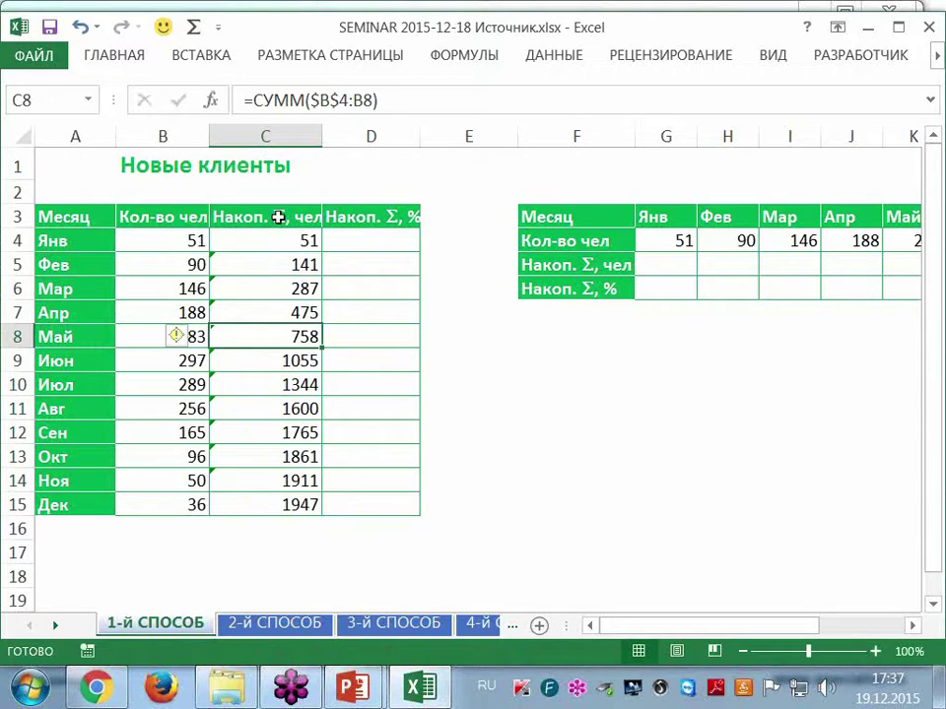
click(370, 242)
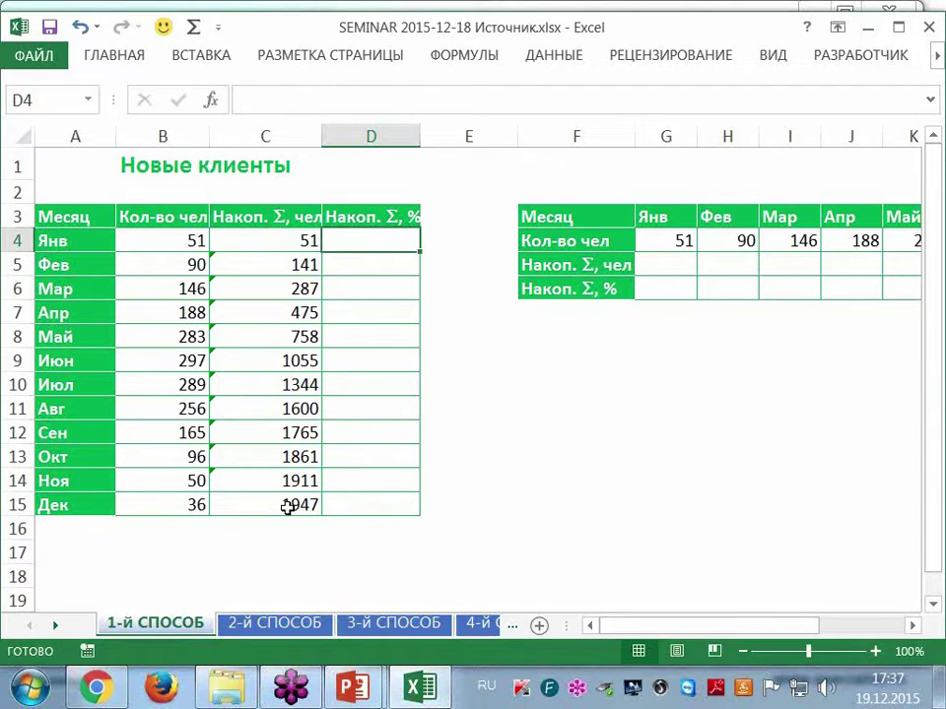
Step: Start D4 with the running sum =СУММ($B$4:B4)
key(alt+equal)
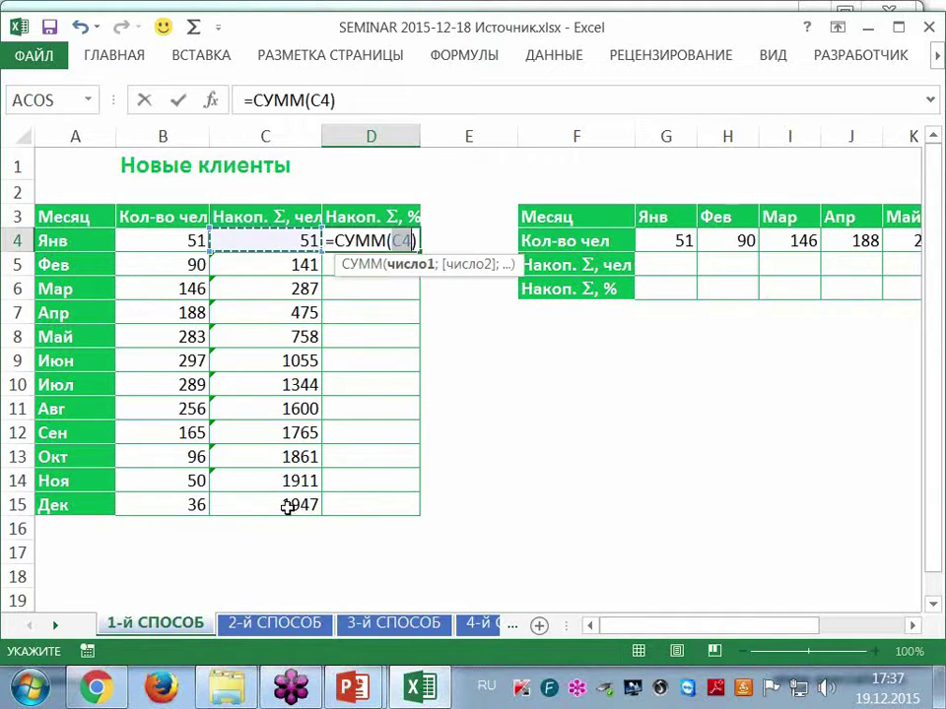
click(169, 243)
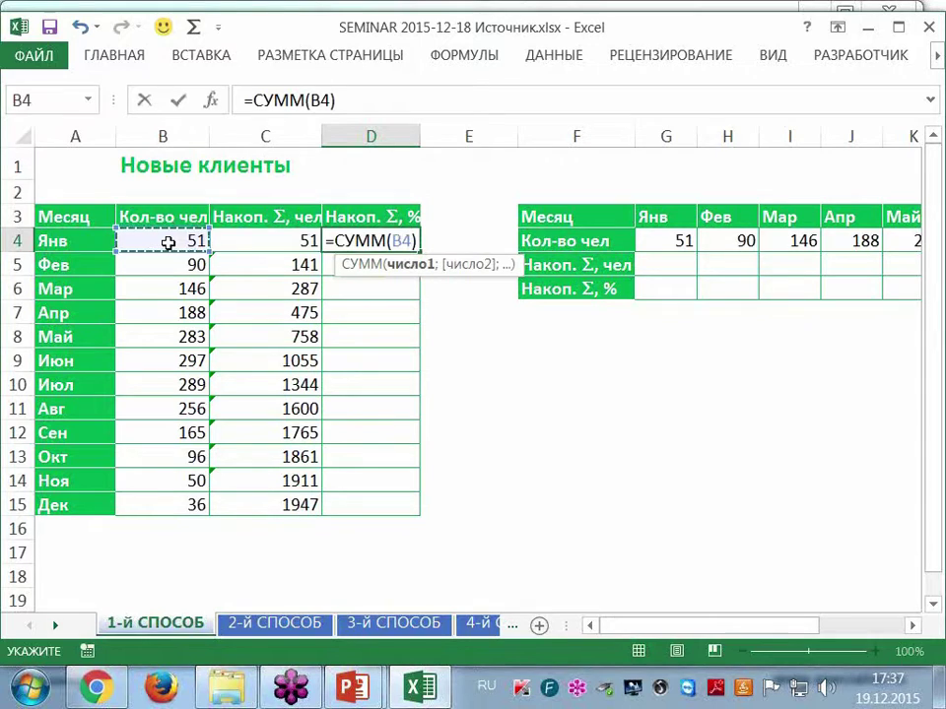
text(Ж)
key(BackSpace)
text(:)
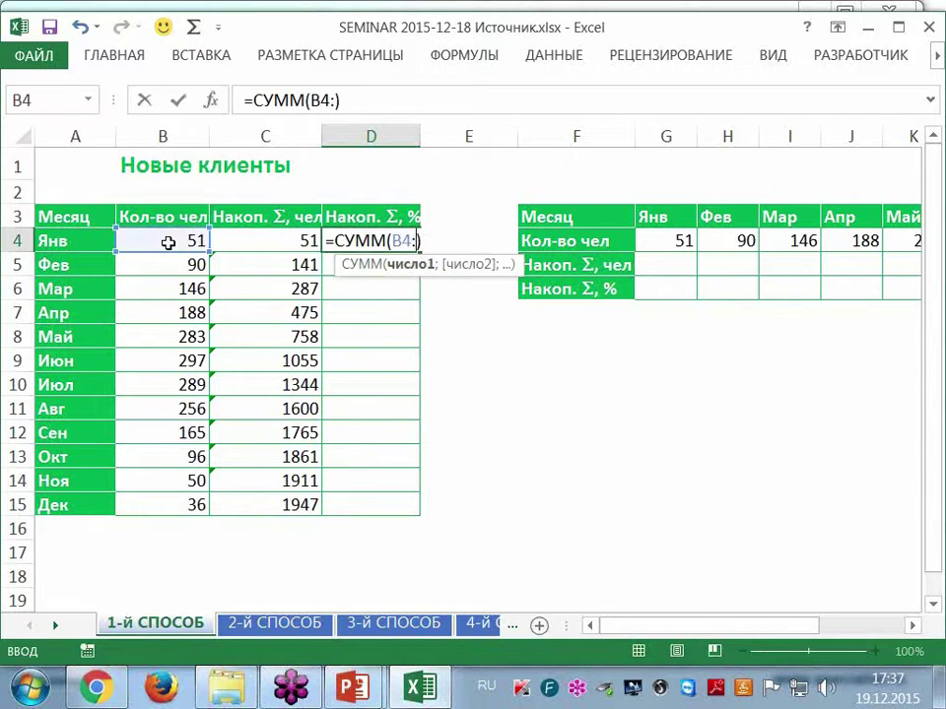
click(148, 241)
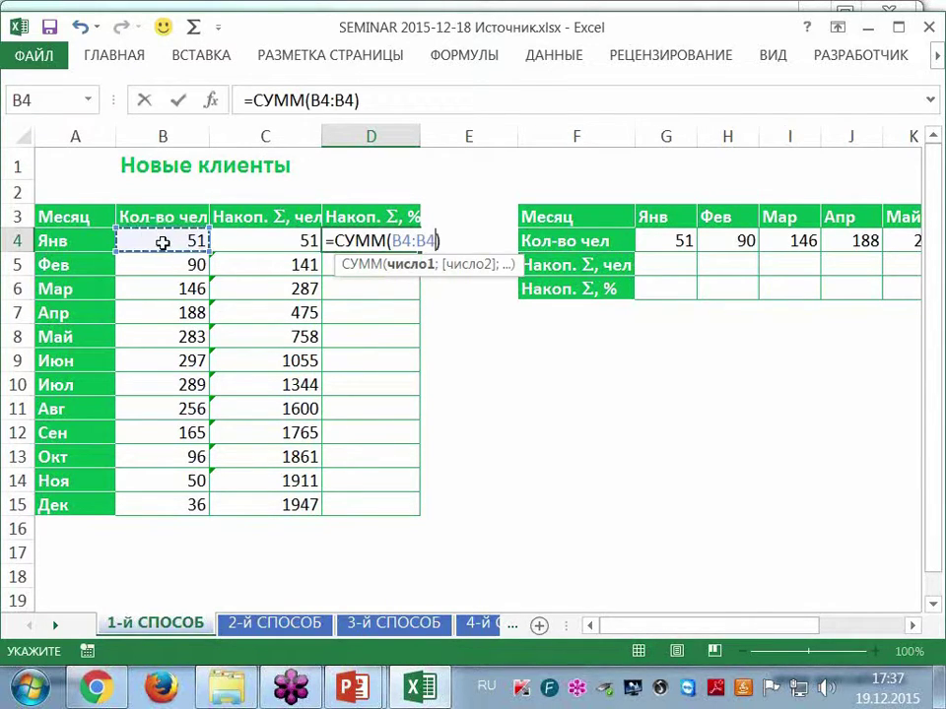
click(401, 241)
key(F4)
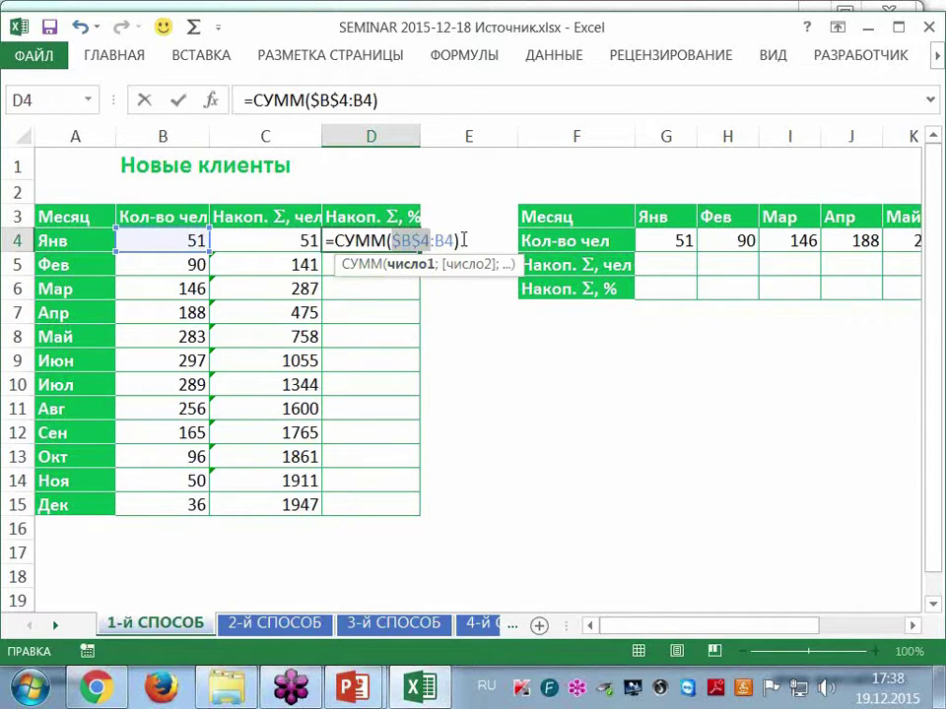
Step: Divide it by СУММ($B$4:$B$15) so D4 shows January's share, 0,0261941
click(461, 239)
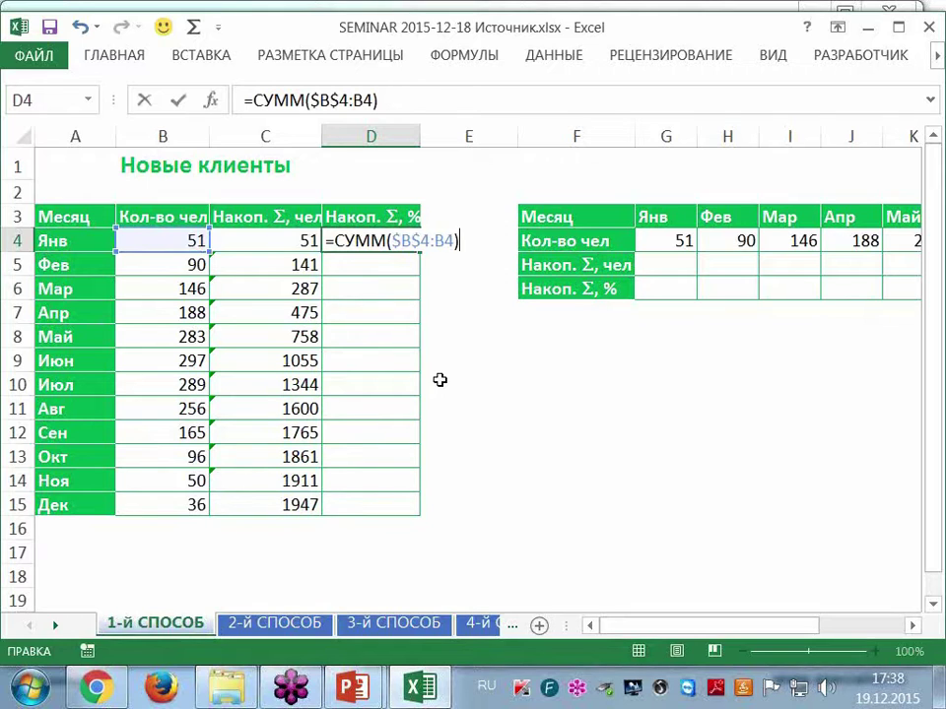
text(/)
text(сум)
key(Tab)
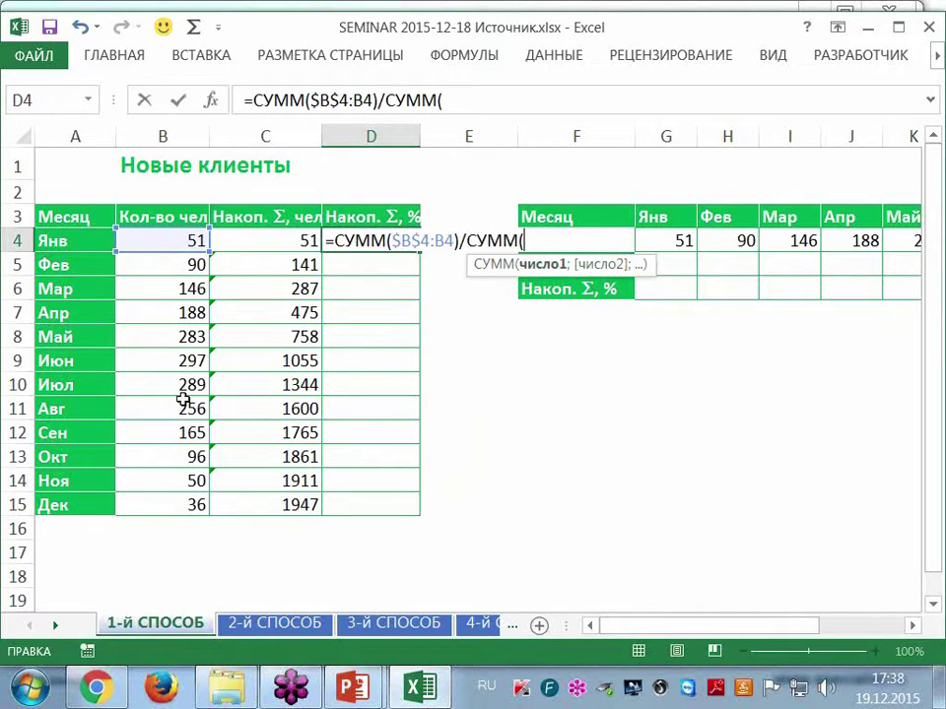
drag(187, 240, 178, 504)
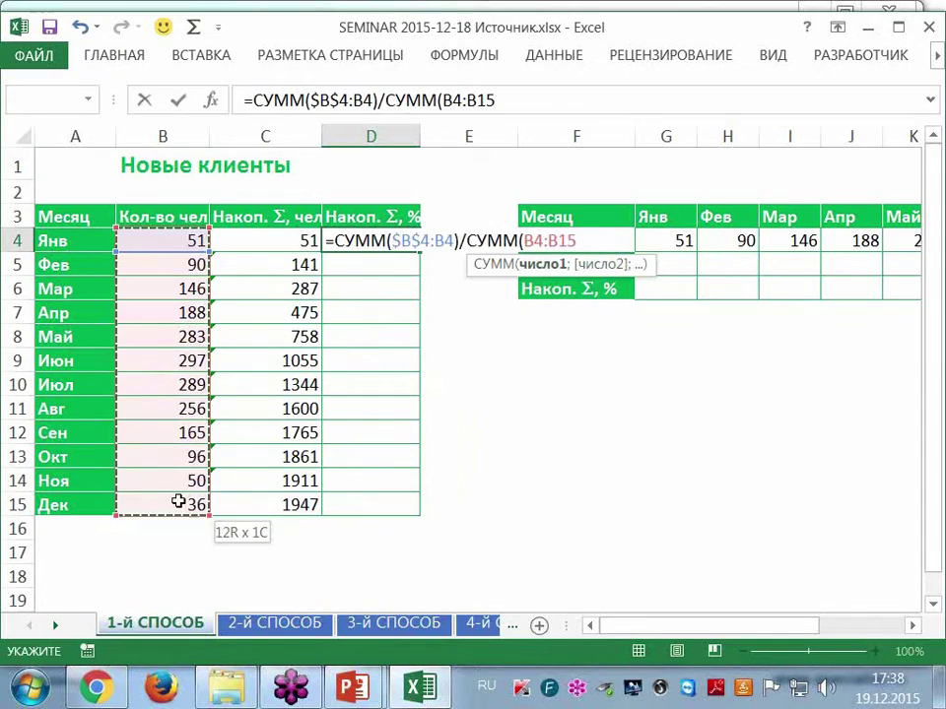
drag(179, 502, 179, 503)
key(F4)
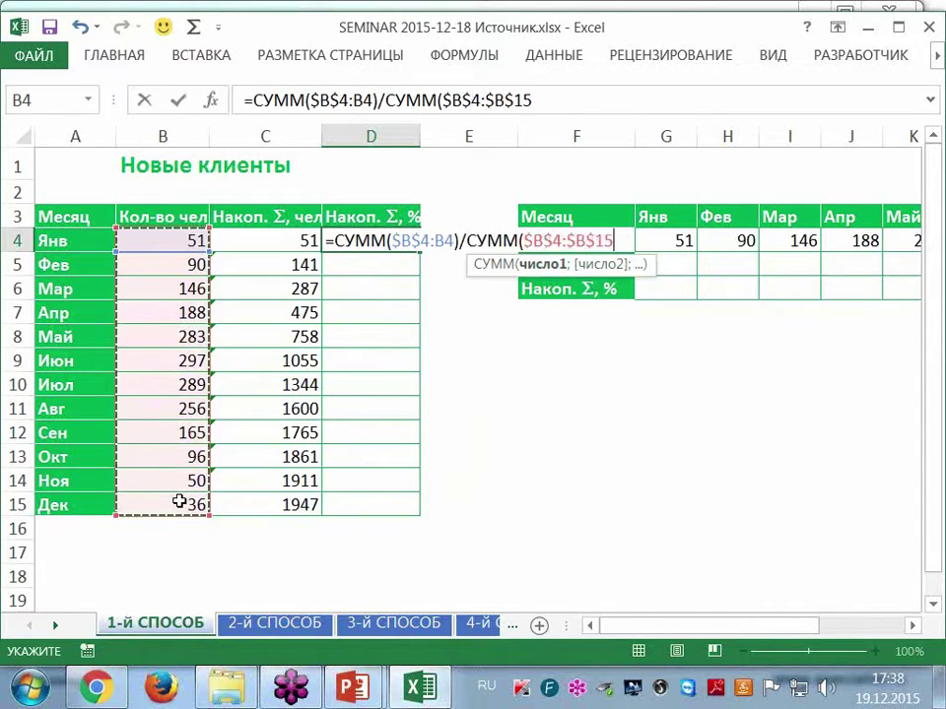
text())
key(ctrl+Return)
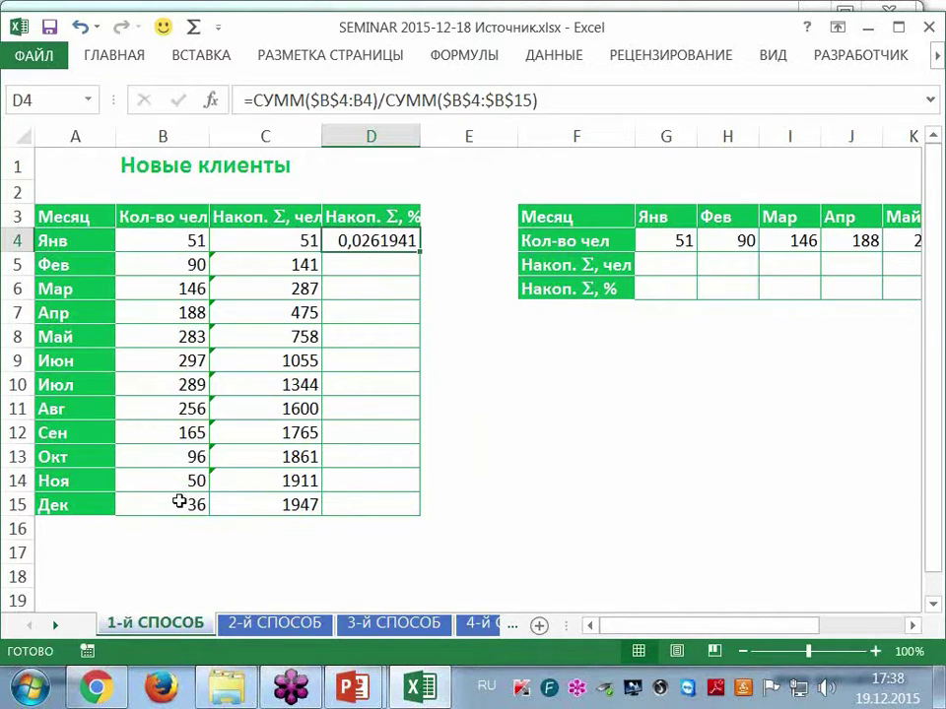
key(ctrl+1)
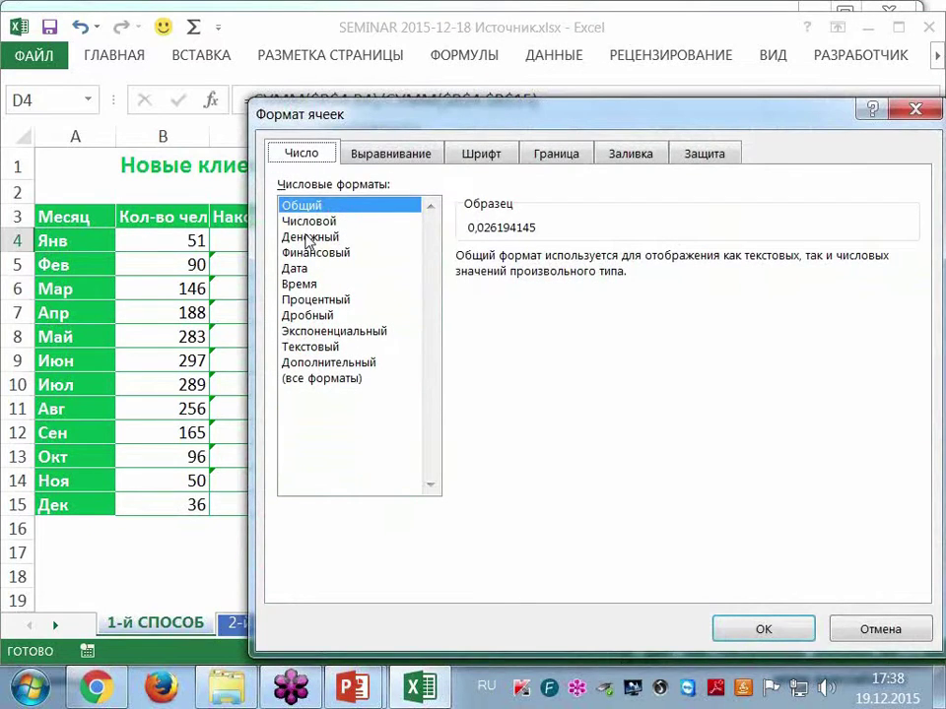
Step: Format D4 as Процентный and fill it down to D15, ending at 100,00%
click(313, 299)
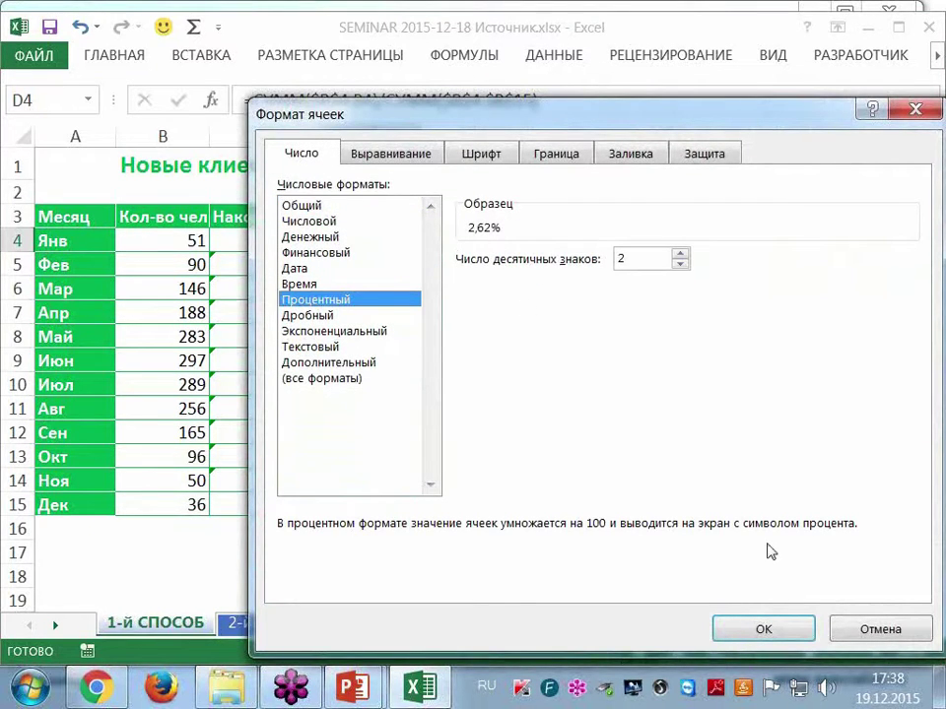
click(764, 629)
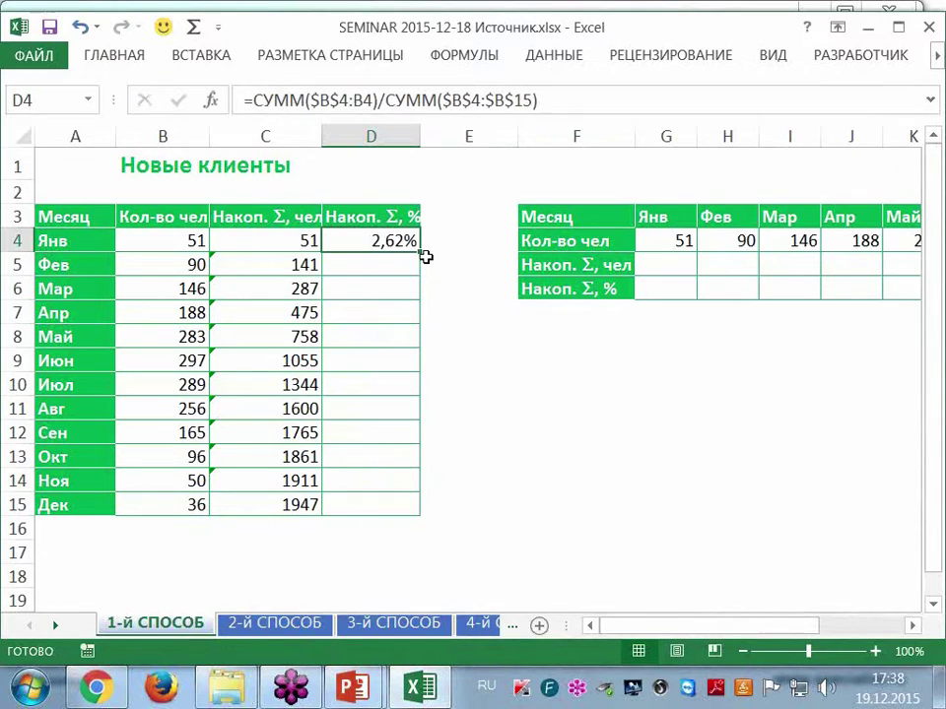
double_click(421, 252)
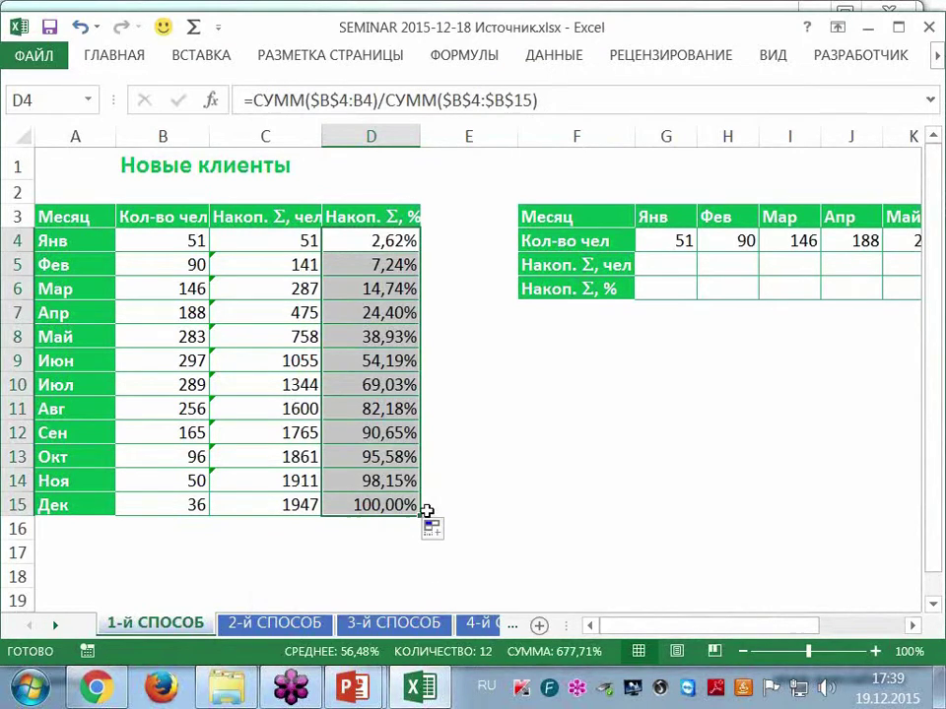
click(912, 631)
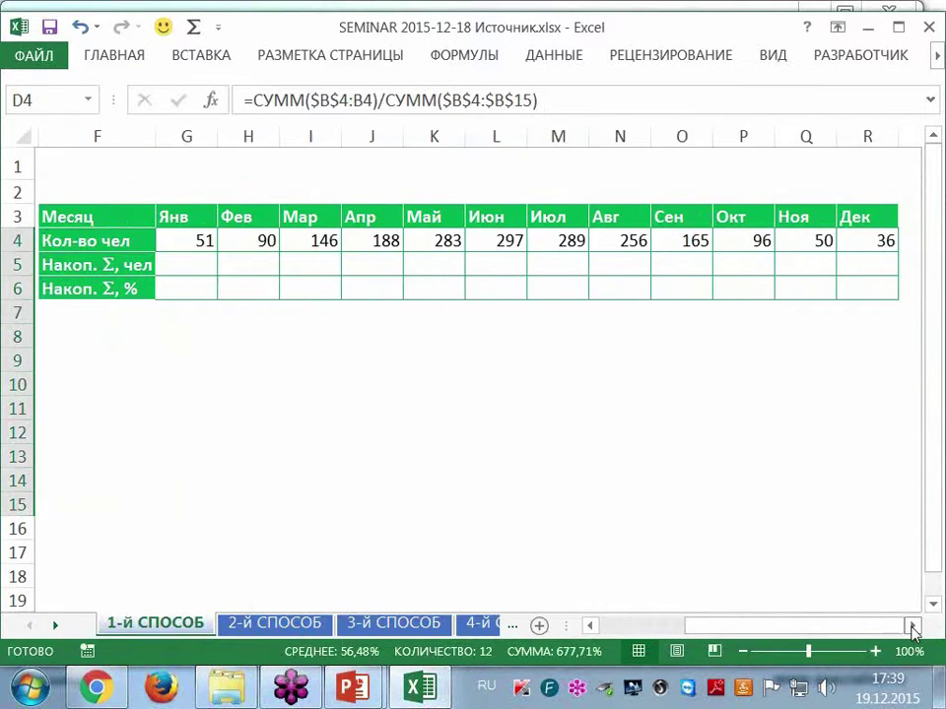
Step: Enter =СУММ($G$4:G4) in G5 and fill it across to R5, giving 51 to 1947
click(177, 268)
key(alt+equal)
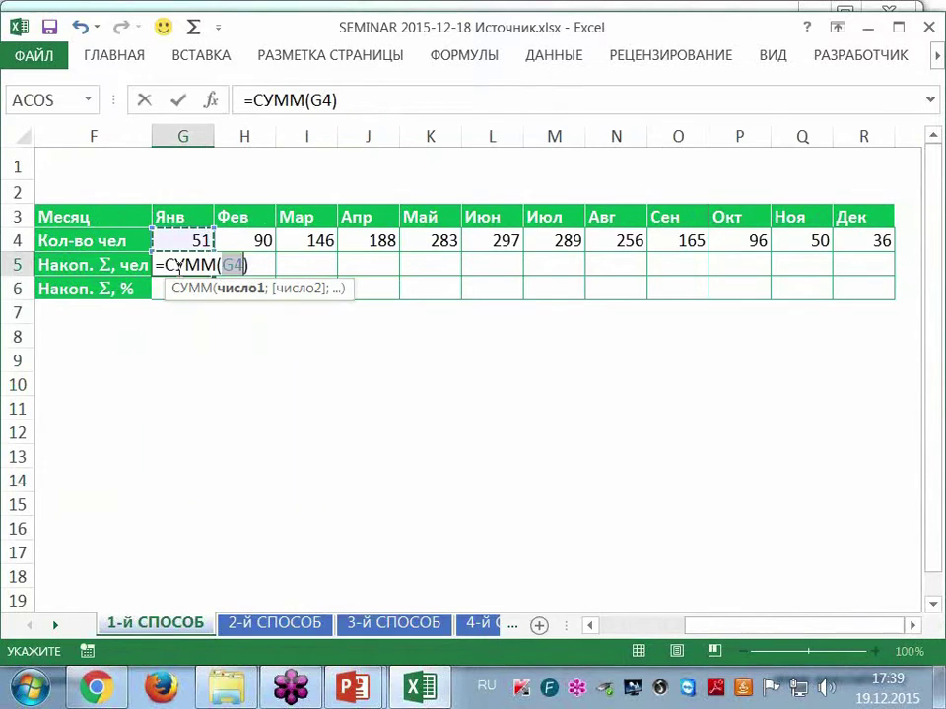
click(200, 236)
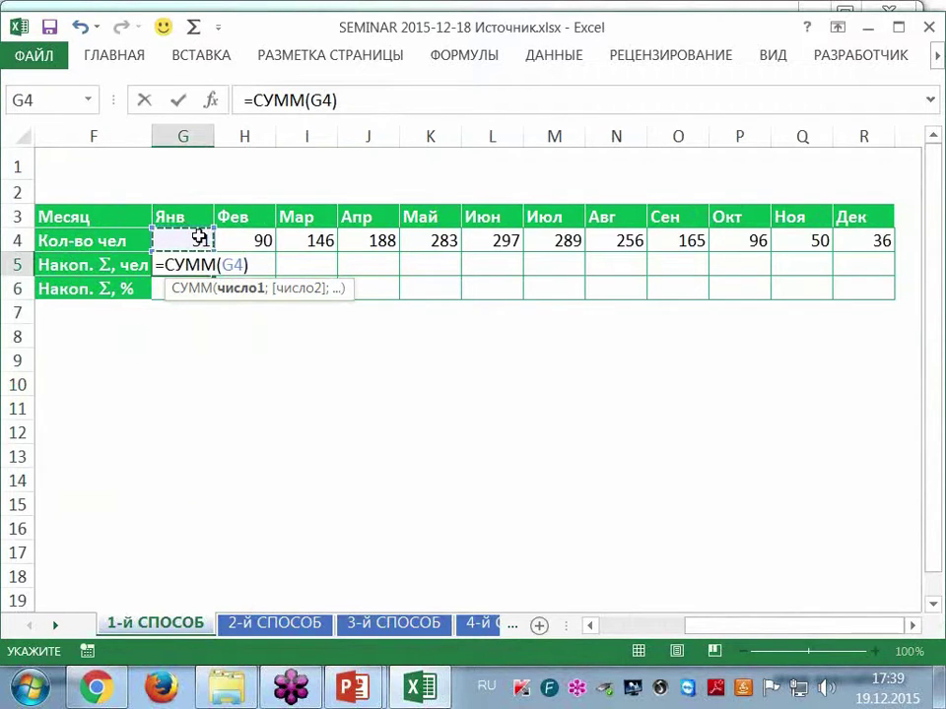
key(F8)
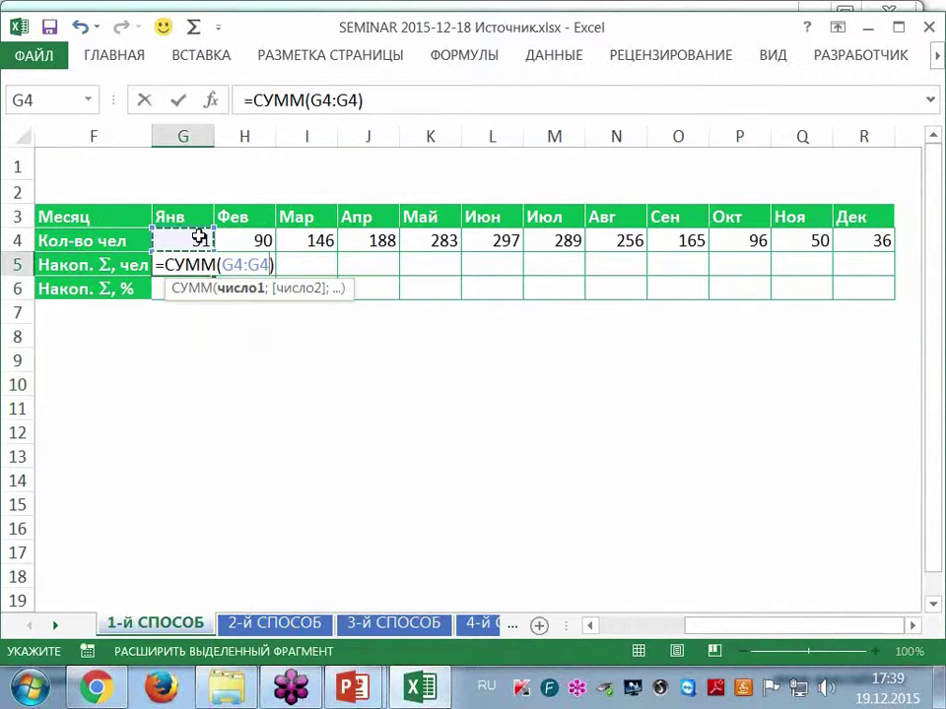
double_click(236, 264)
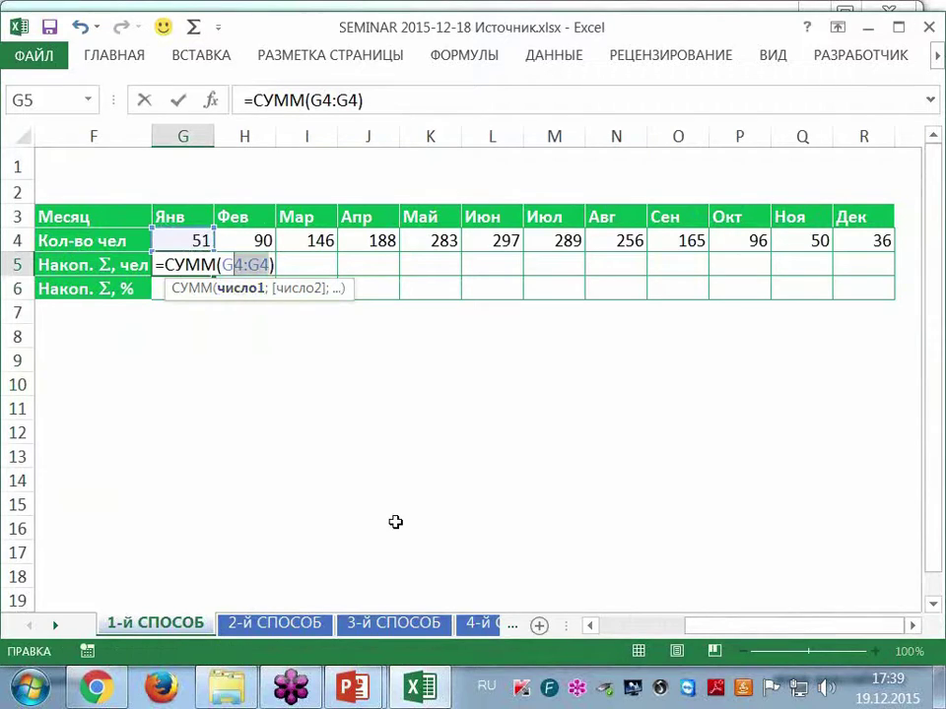
click(192, 263)
key(F4)
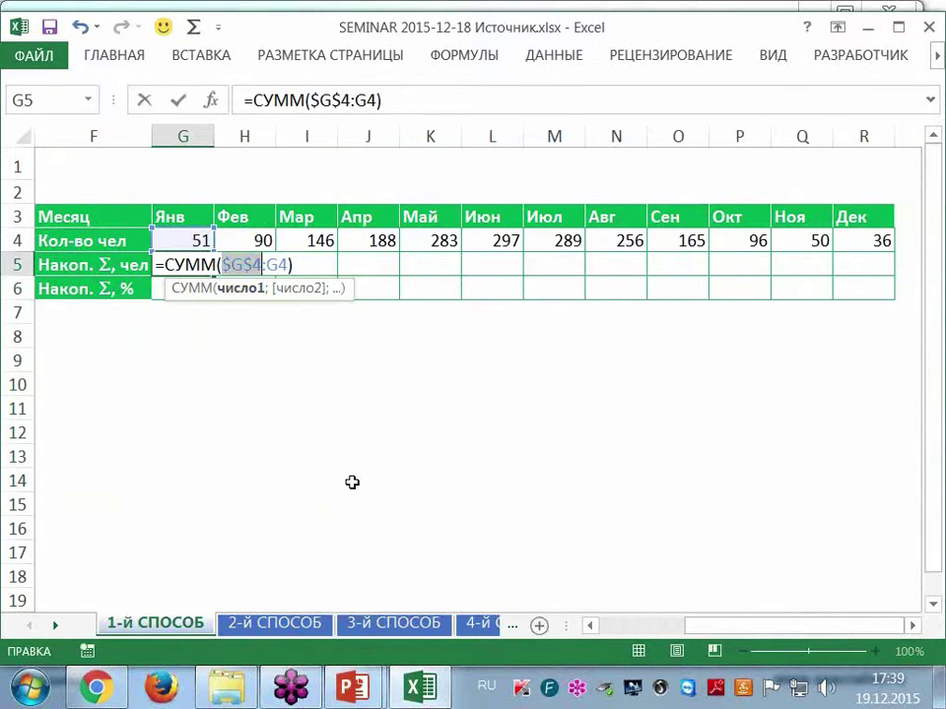
key(ctrl+Return)
drag(218, 276, 904, 279)
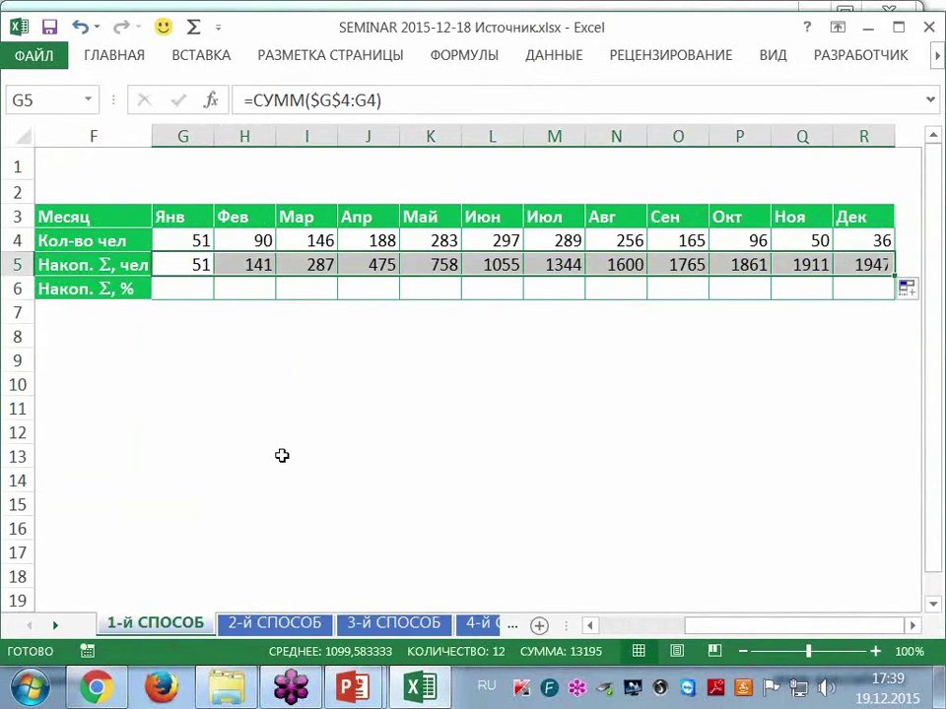
click(184, 292)
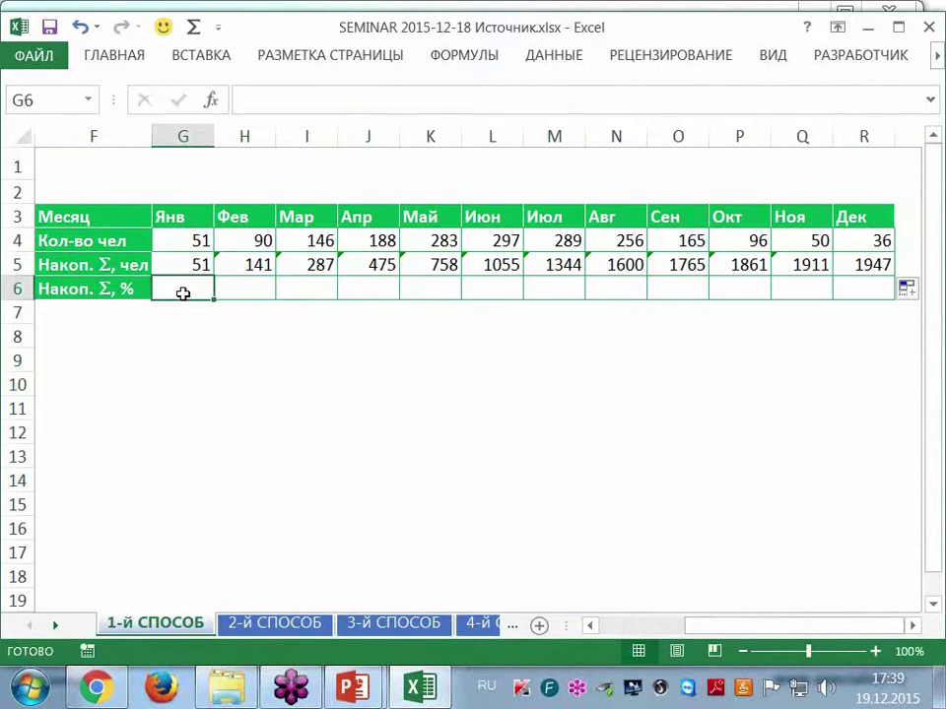
Step: Build the running sum =СУММ($G$4:G4) in G6
key(alt+equal)
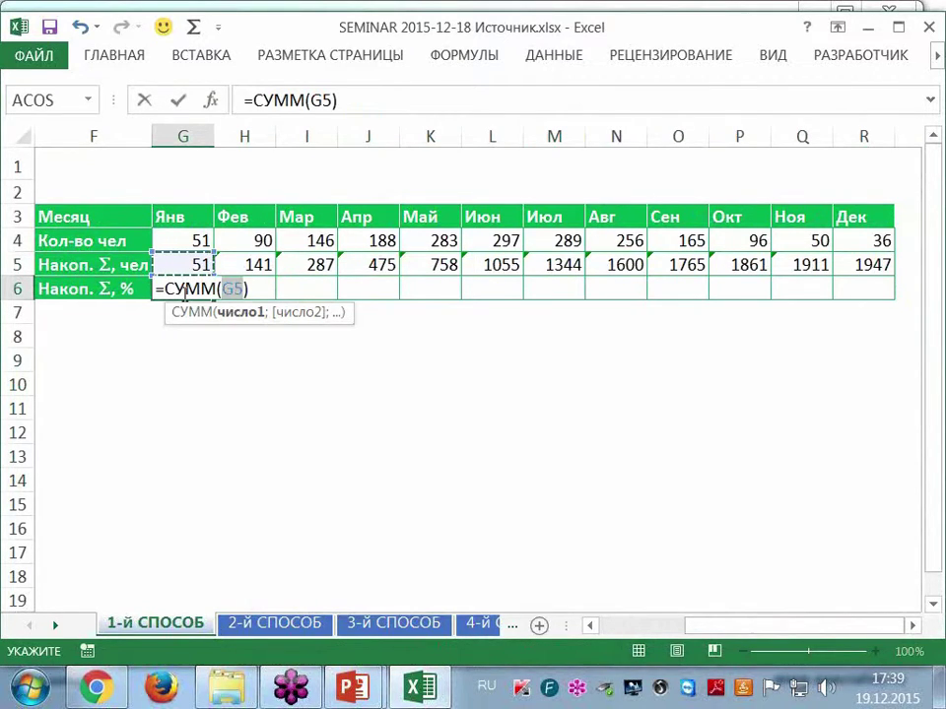
click(202, 241)
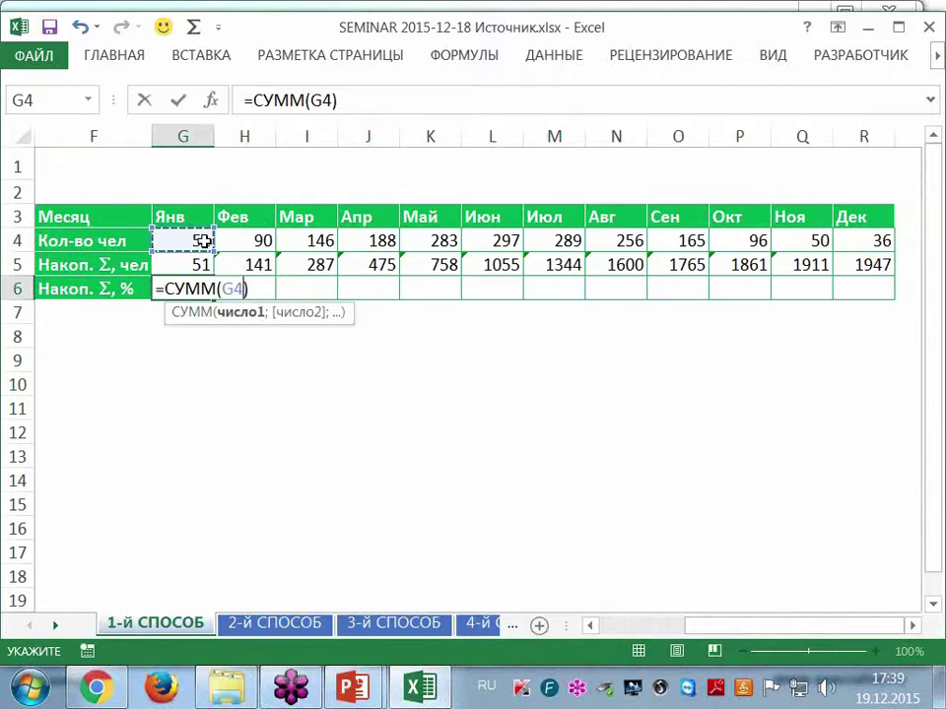
key(F8)
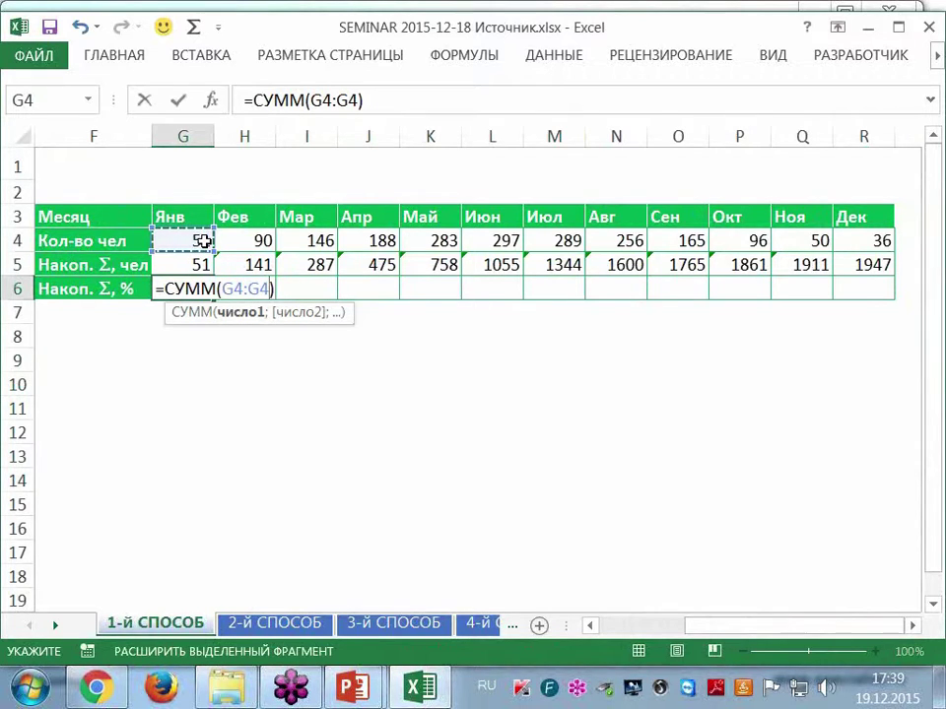
click(260, 289)
key(F4)
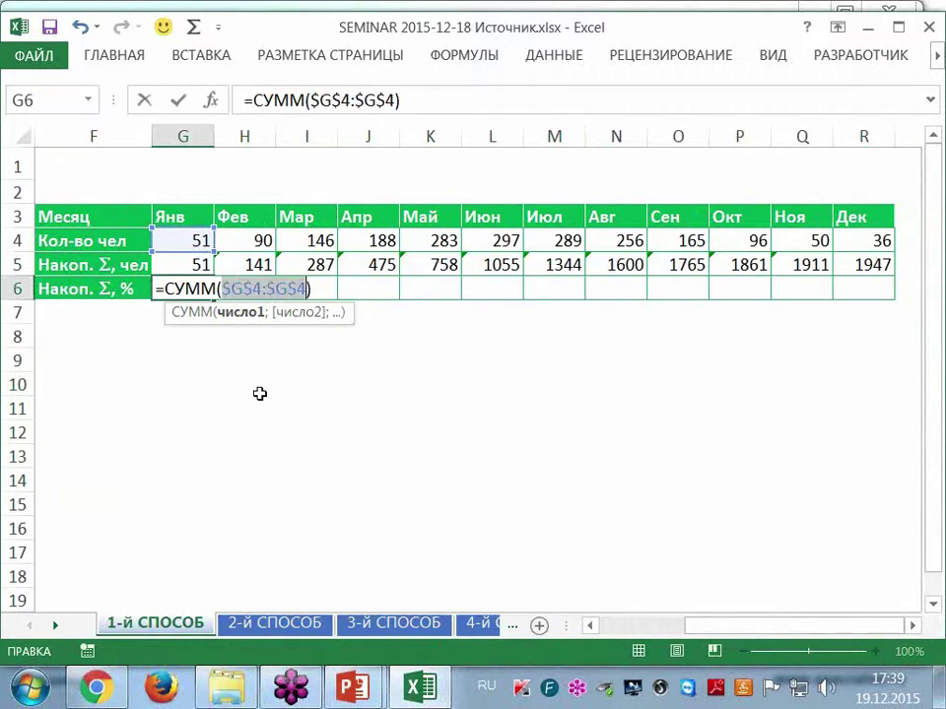
key(Right)
key(F4)
key(F4)
key(F4)
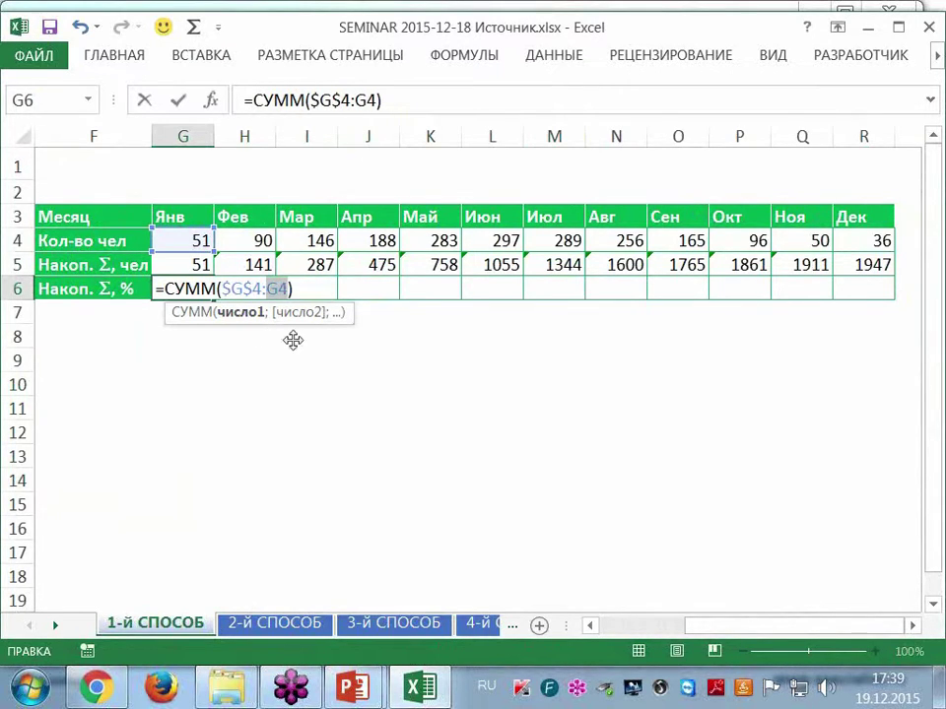
Step: Divide it by СУММ($G$4:$R$4) so G6 shows 0,0262
click(295, 288)
text(сум)
key(Tab)
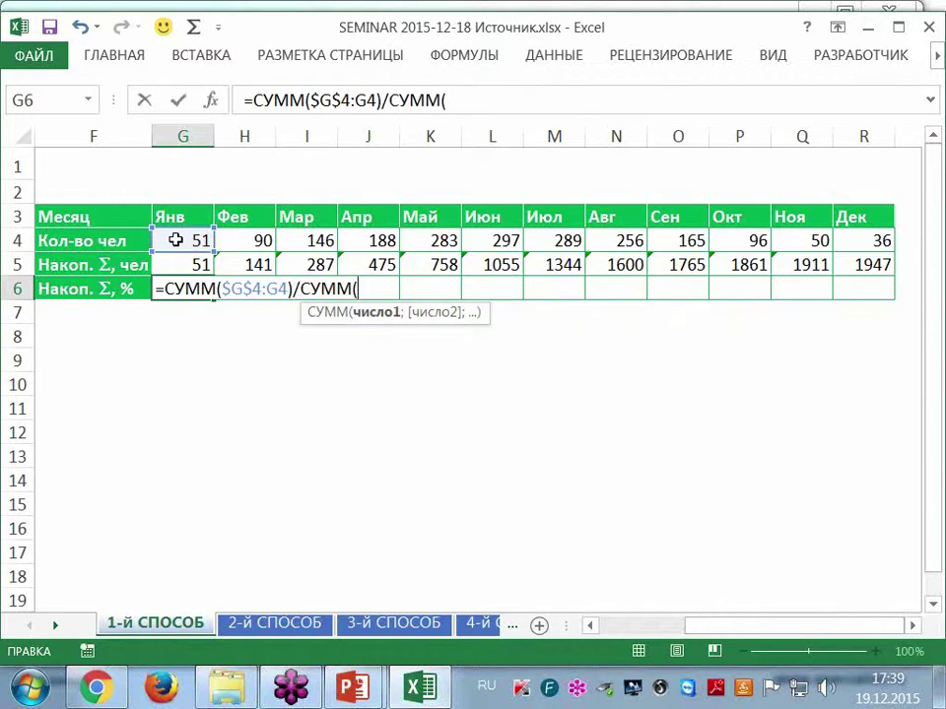
drag(179, 239, 839, 242)
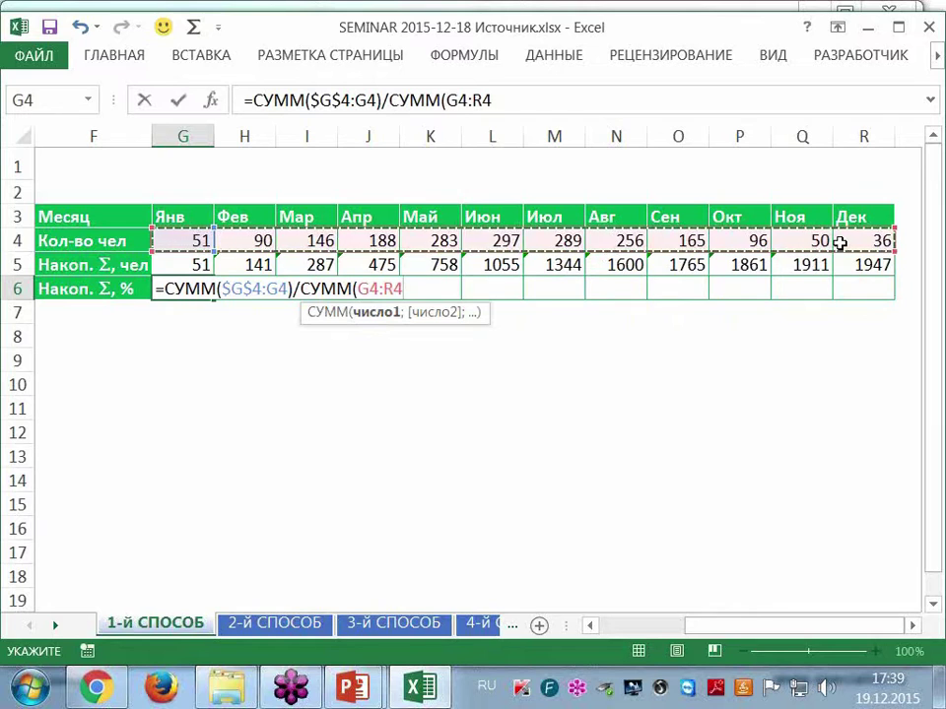
key(F4)
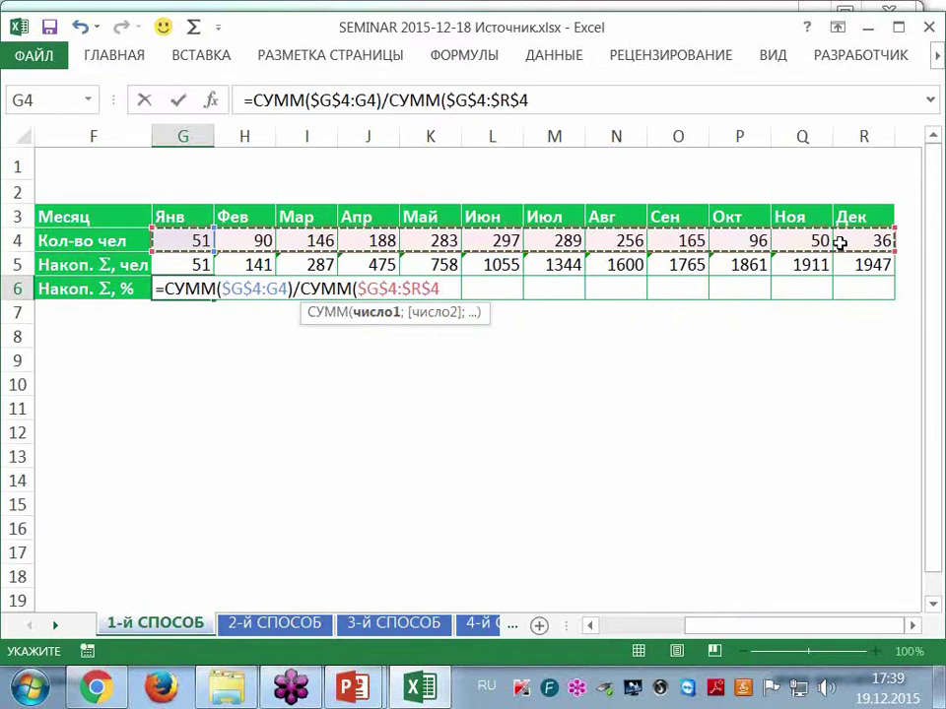
text())
key(ctrl+Return)
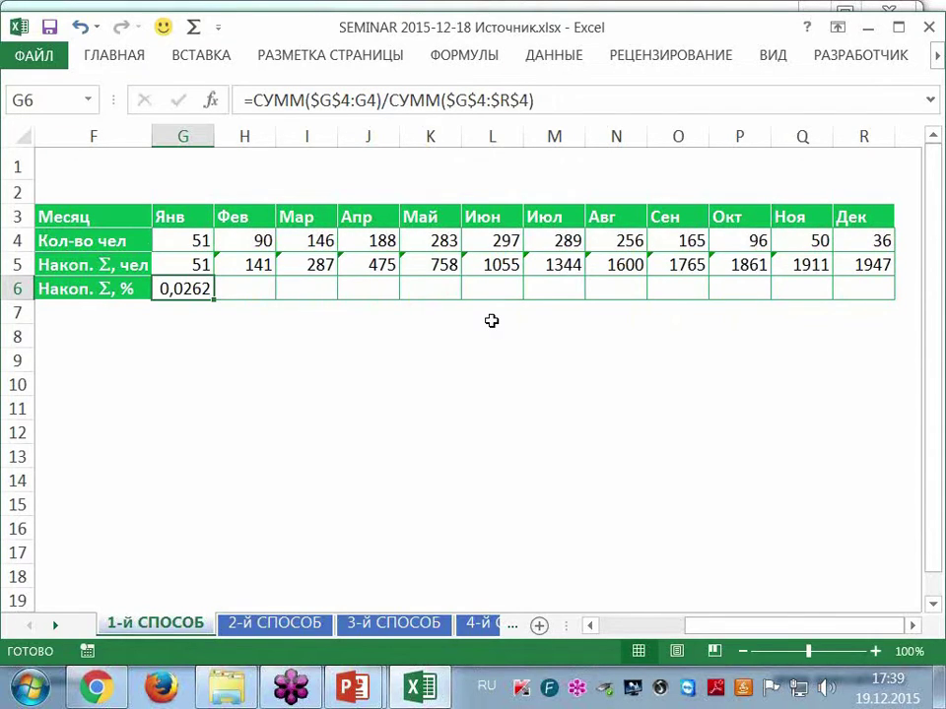
key(ctrl+1)
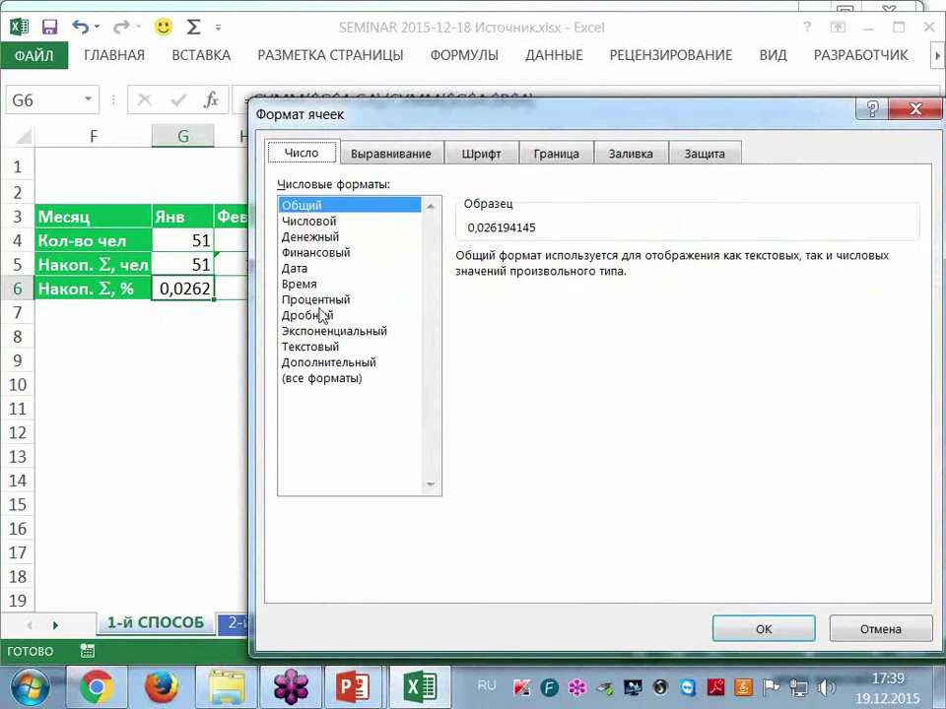
Step: Format G6 as Процентный, autofit column R, and fill the formula across to R6
click(326, 298)
click(753, 622)
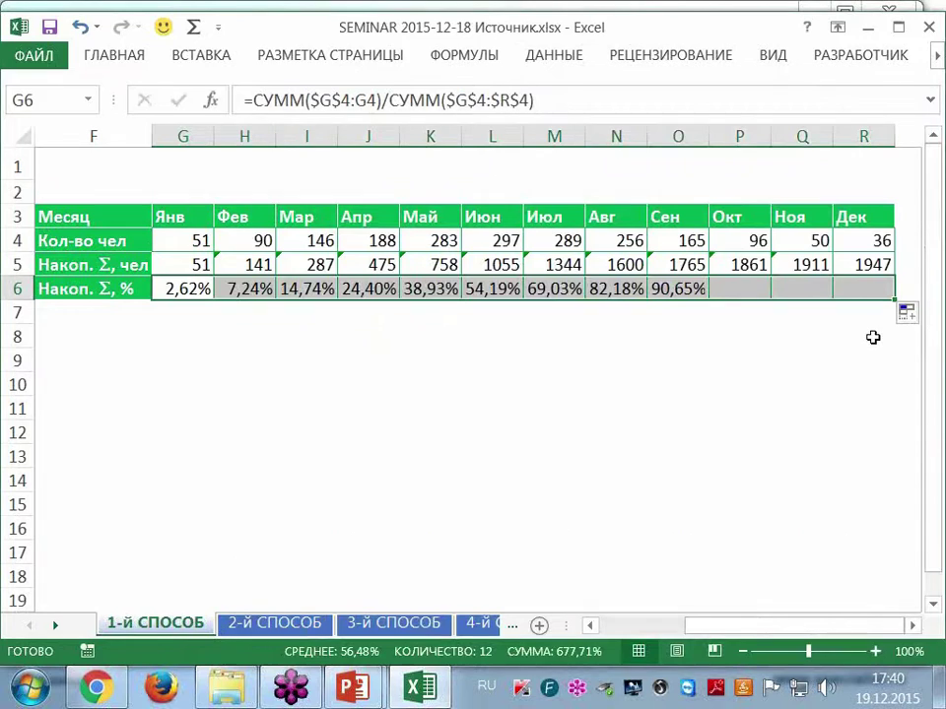
double_click(894, 135)
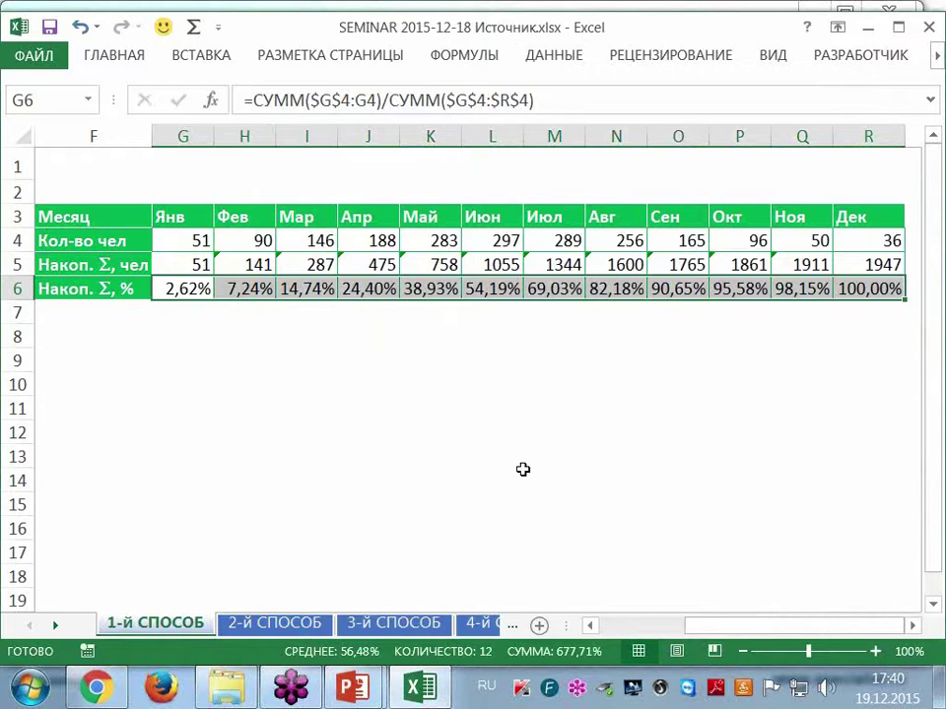
drag(718, 632, 631, 633)
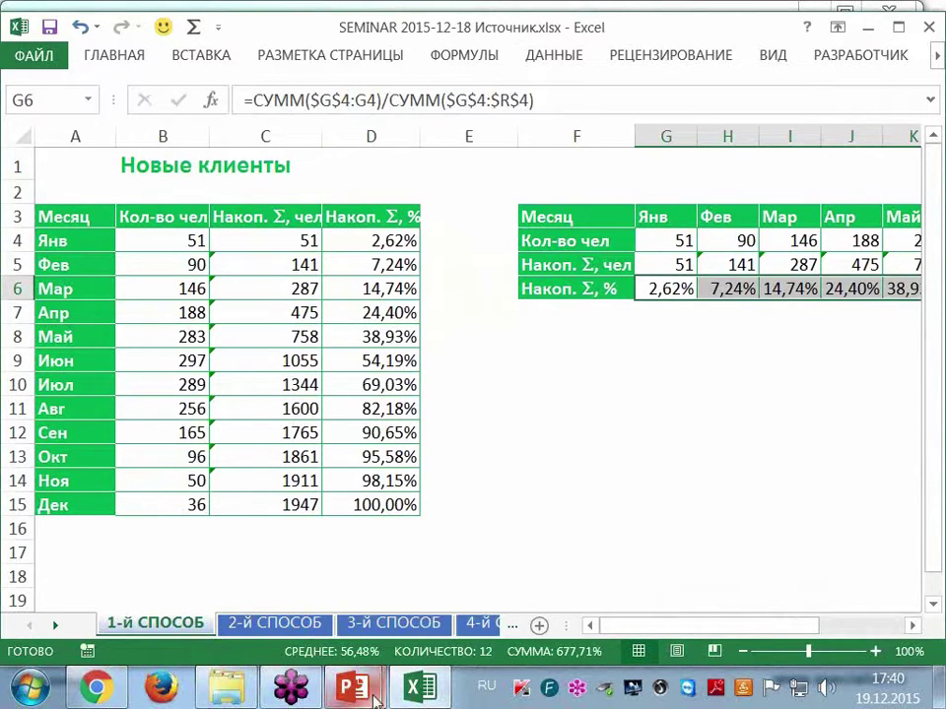
Step: Back in the slideshow, draw a red sigma beside the first bullet with the pen
mouse_move(352, 687)
click(433, 575)
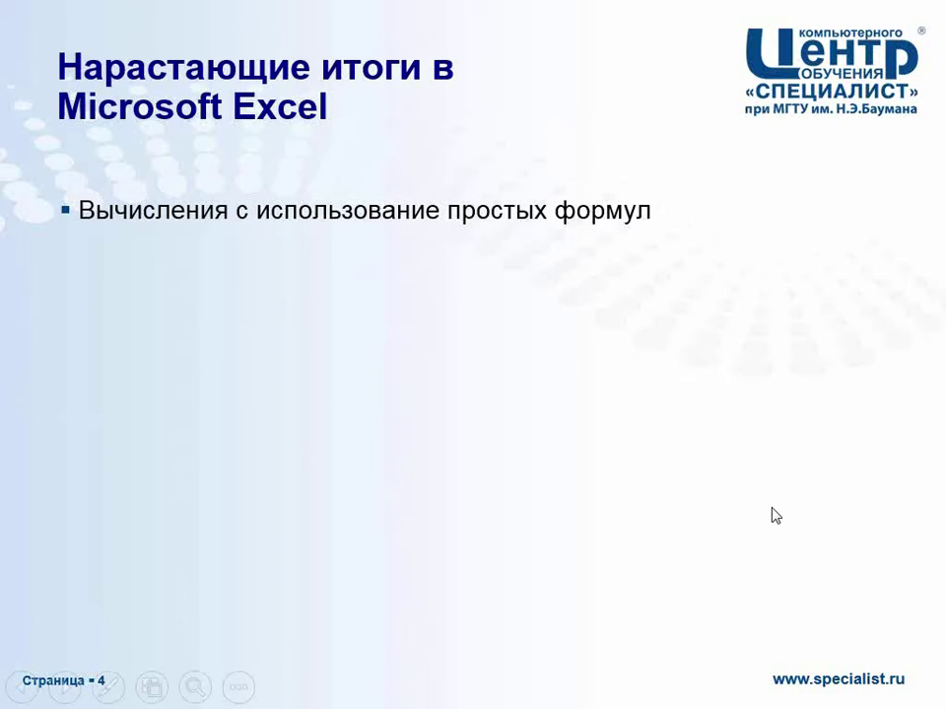
key(ctrl+p)
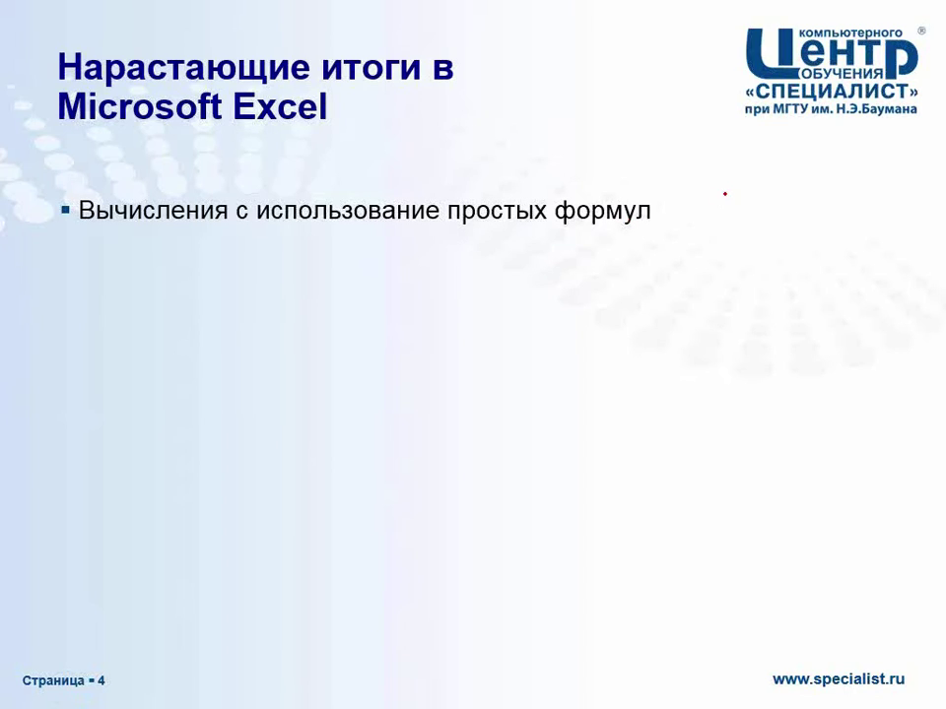
drag(741, 176, 752, 231)
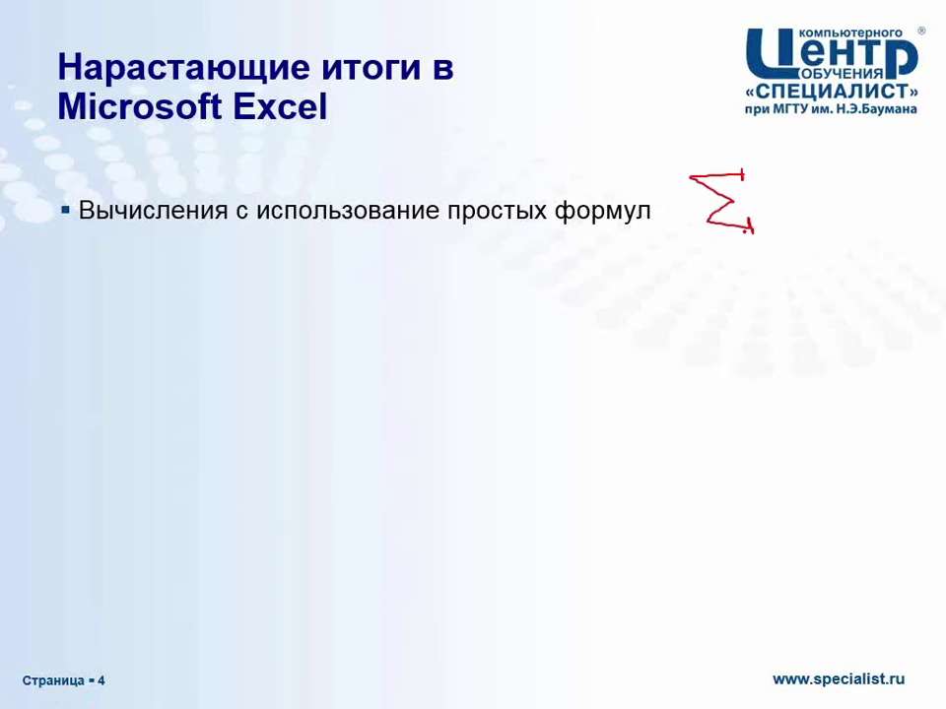
Step: Reveal the 'Быстрый анализ таблиц' bullet and handwrite 'с 2013' beside it
key(Right)
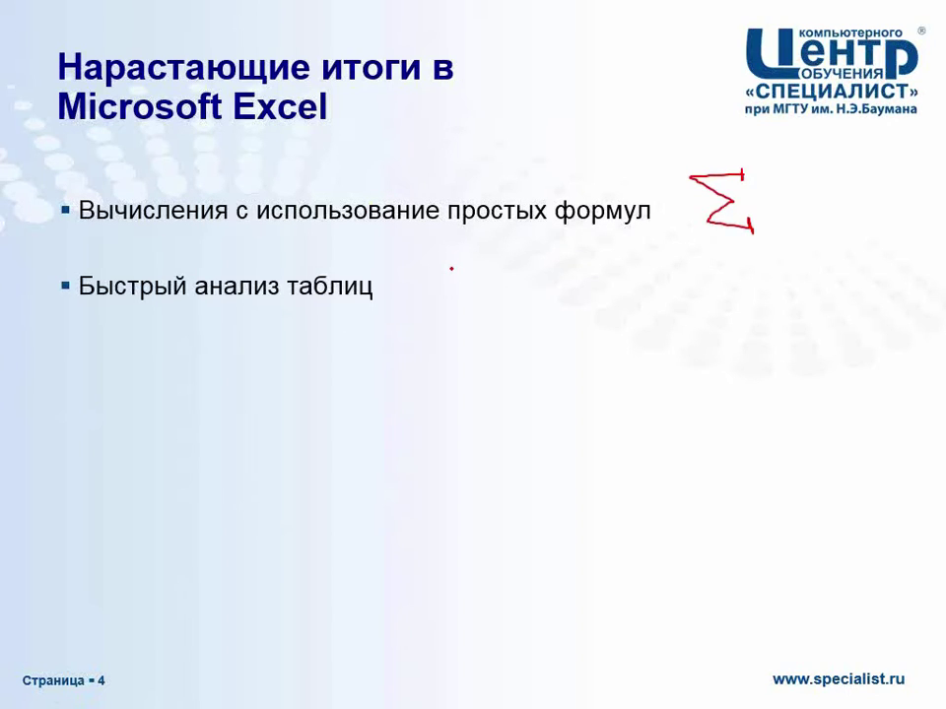
mouse_move(415, 273)
mouse_down()
mouse_move(436, 292)
mouse_move(501, 299)
mouse_up()
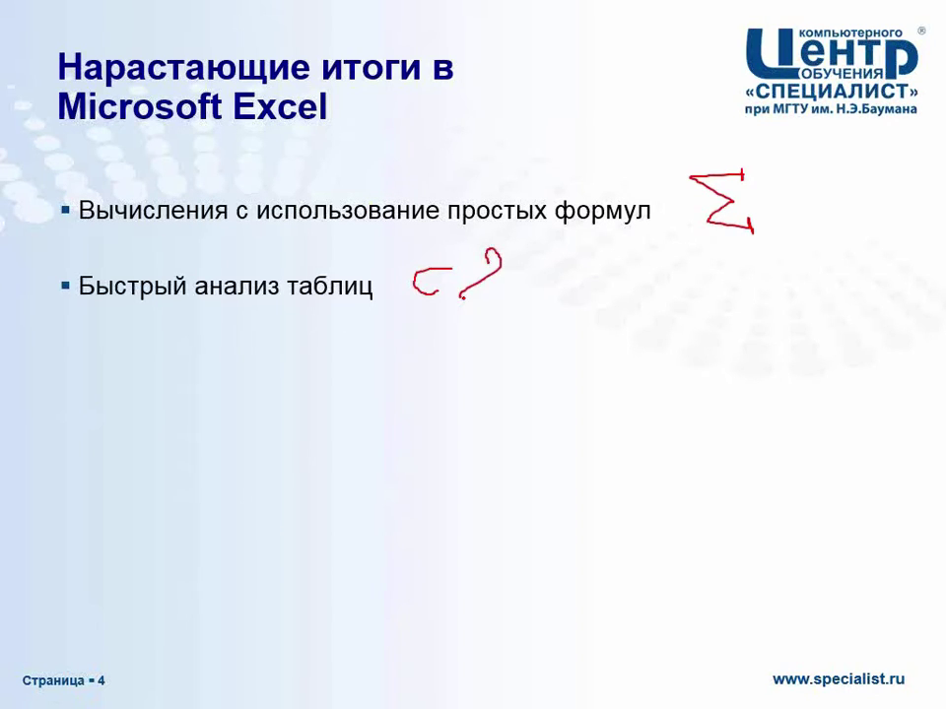
drag(530, 254, 601, 299)
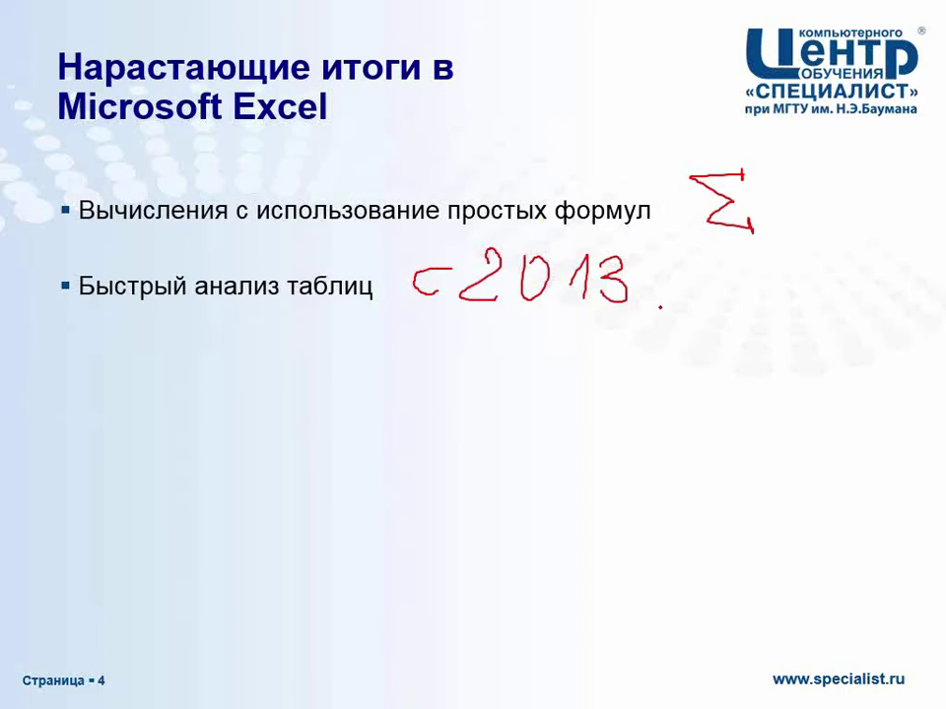
key(alt+Tab)
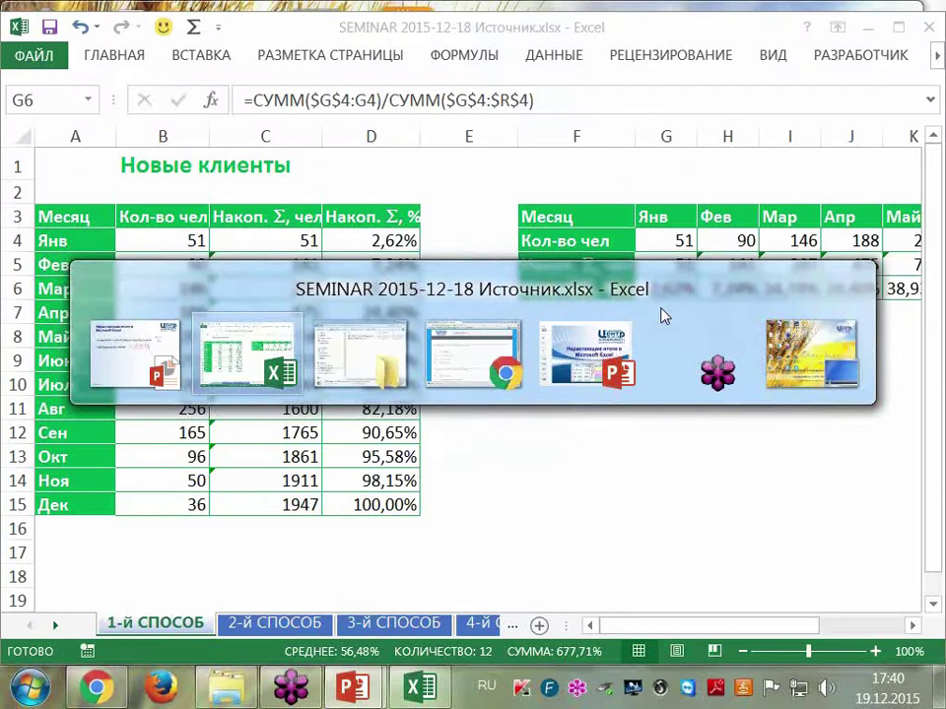
Step: On the 2-й СПОСОБ sheet, use Quick Analysis on B4:B15 to add running totals (51 to 1947) in column C
click(271, 623)
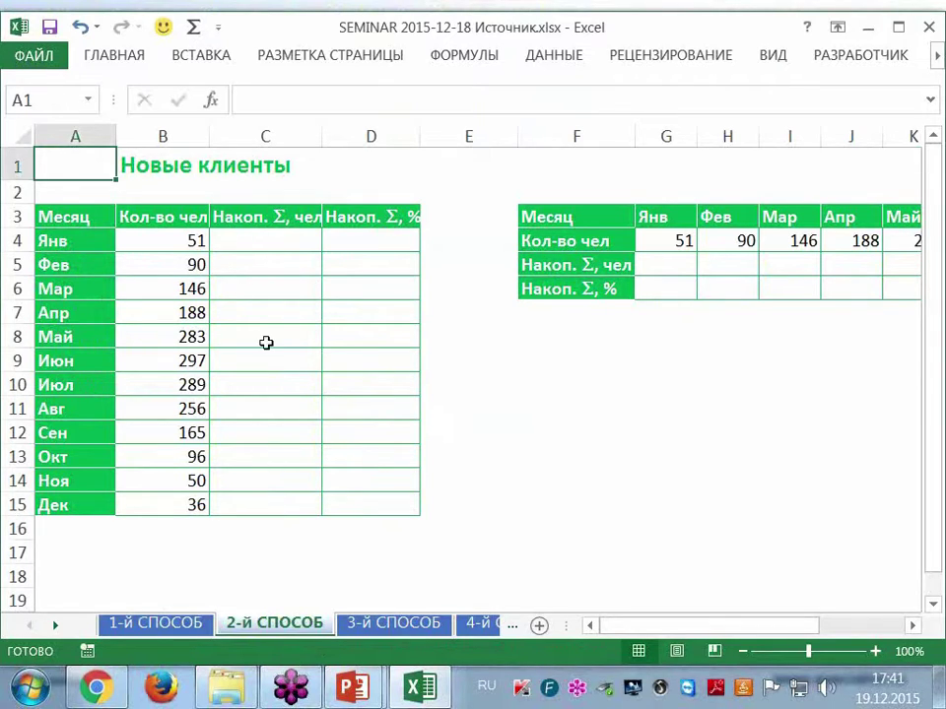
drag(175, 242, 196, 507)
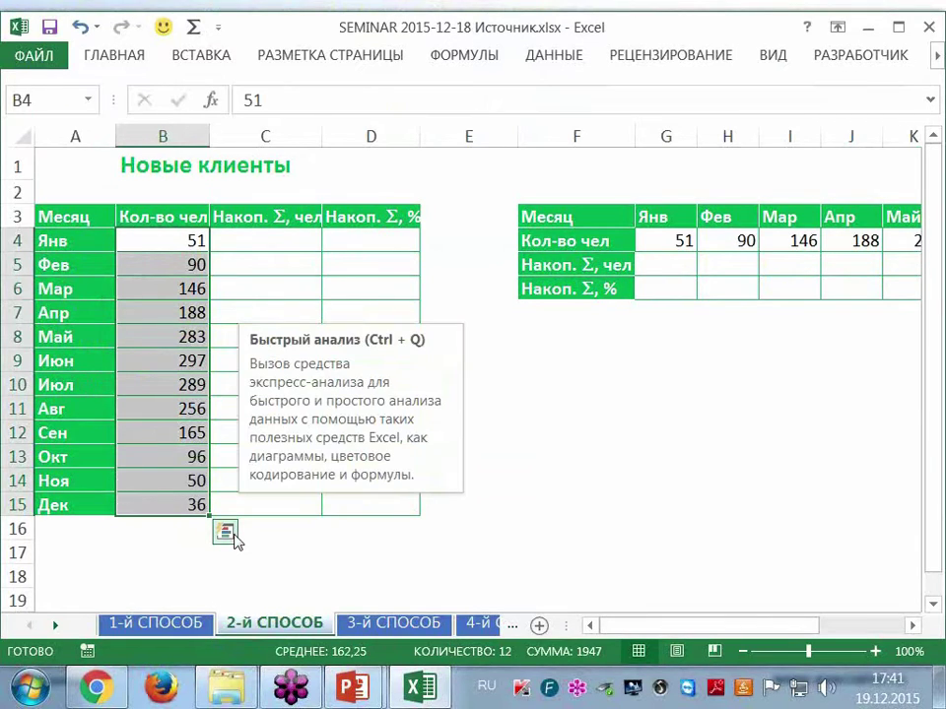
right_click(155, 412)
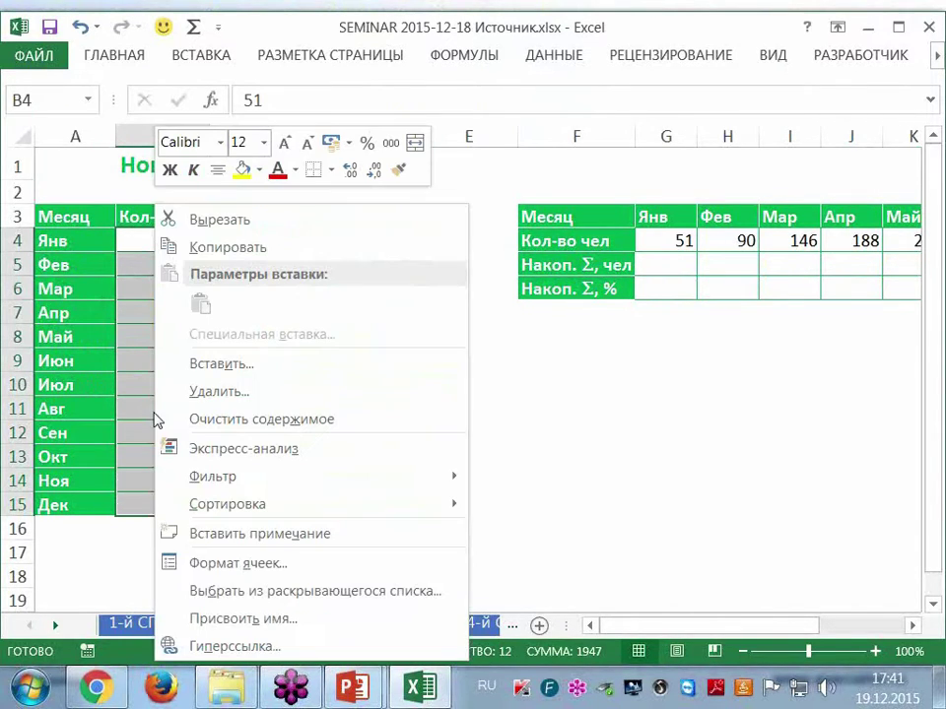
click(198, 450)
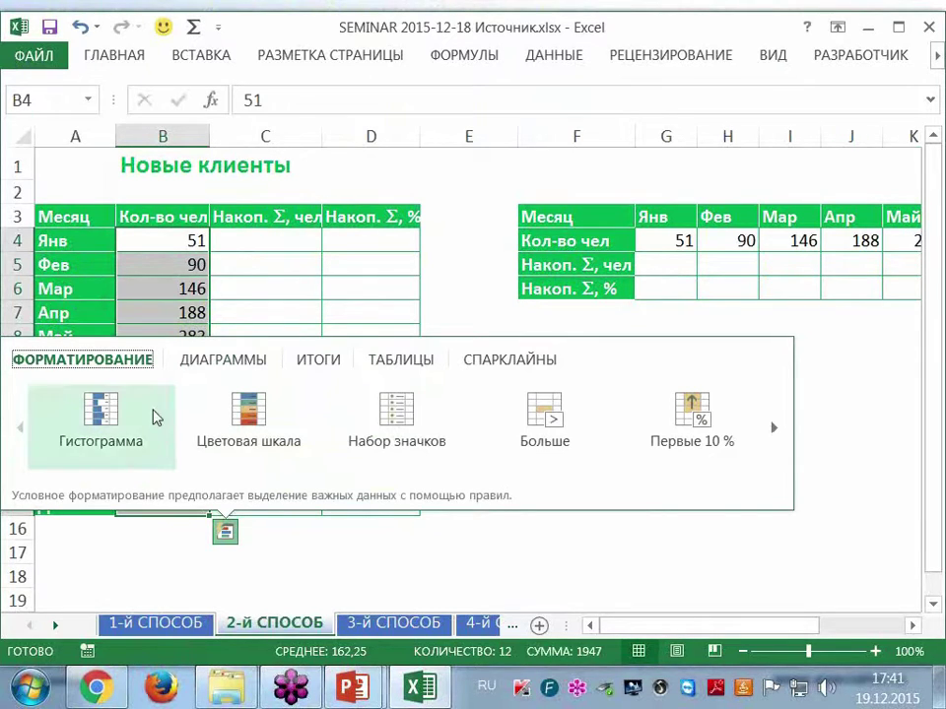
click(318, 362)
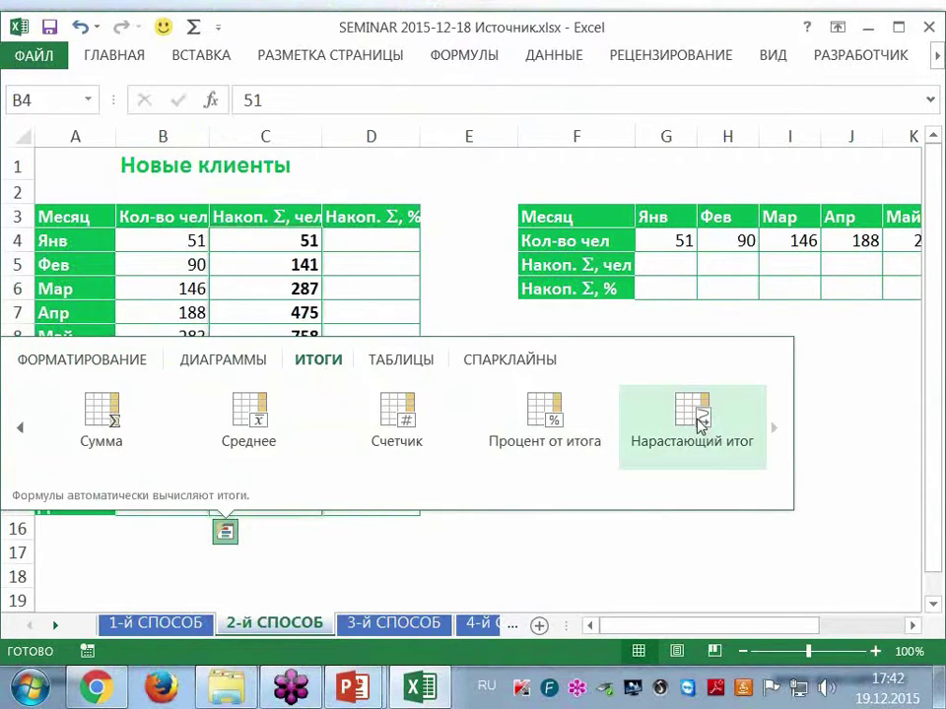
click(697, 420)
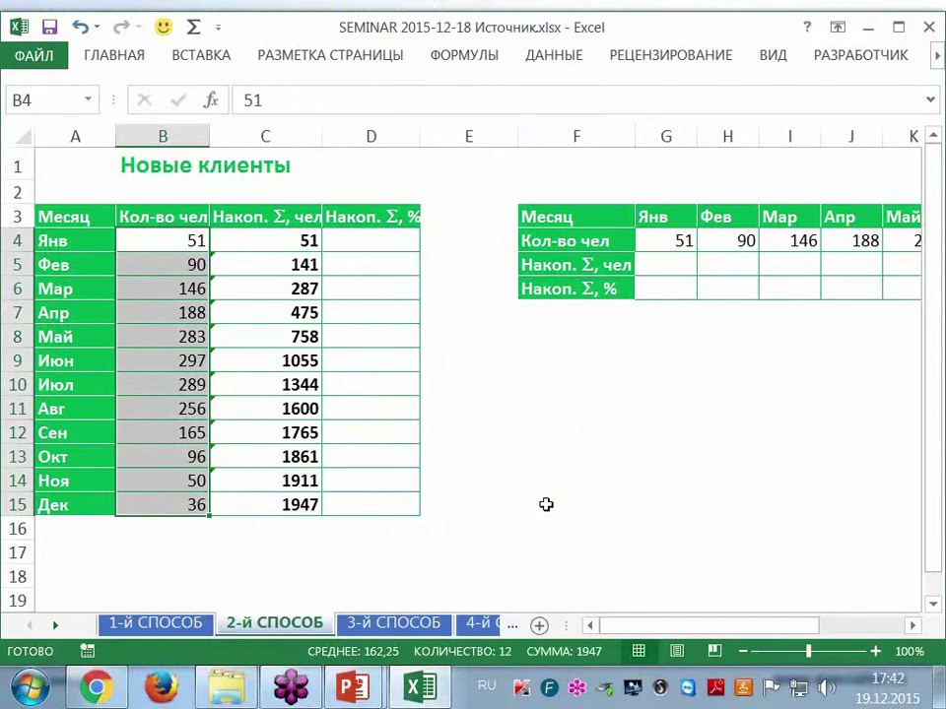
Step: Replace column C with each month's Процент от итога, from 2,62% in January to 1,85% in December
click(225, 533)
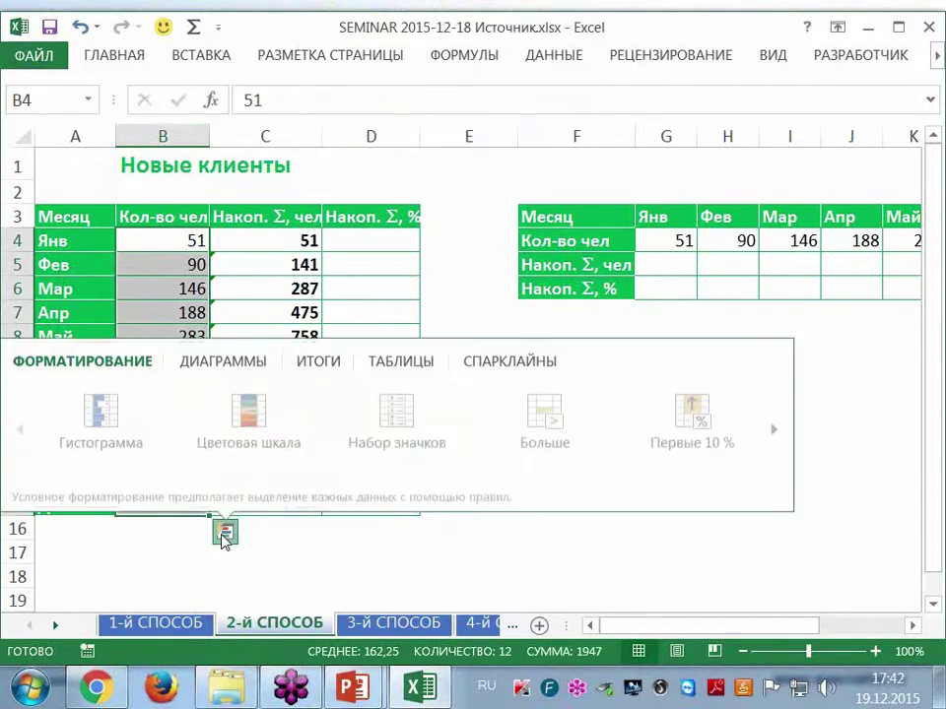
click(333, 361)
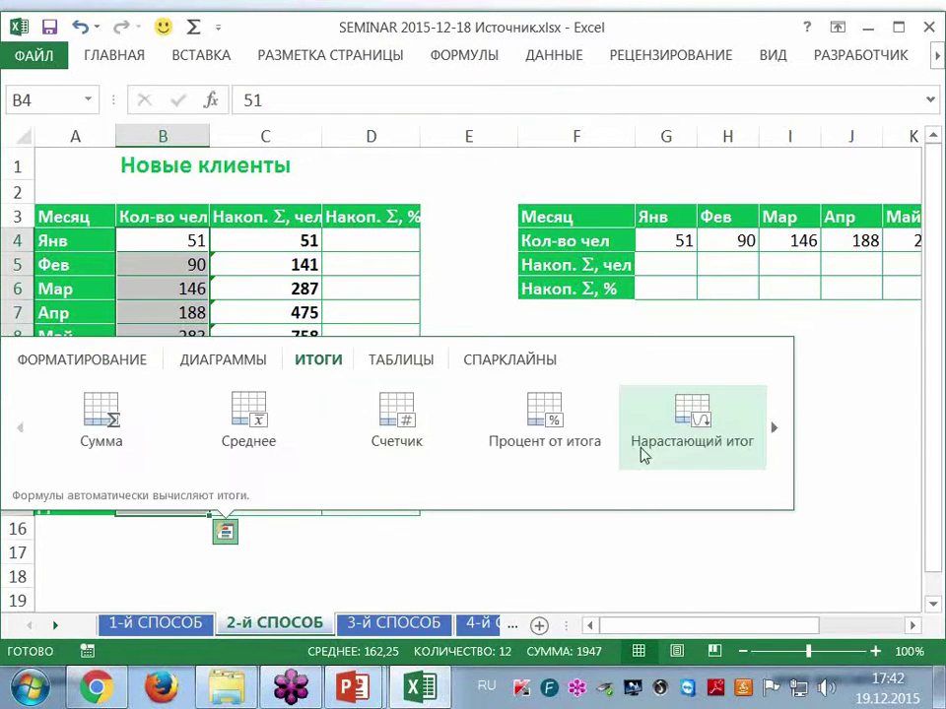
click(775, 430)
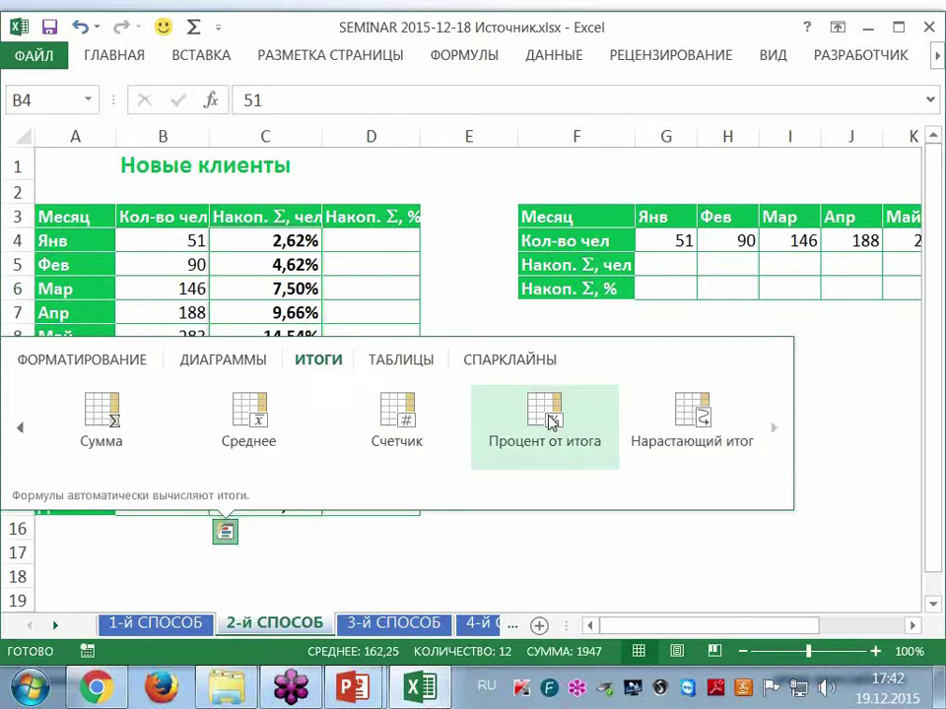
click(552, 422)
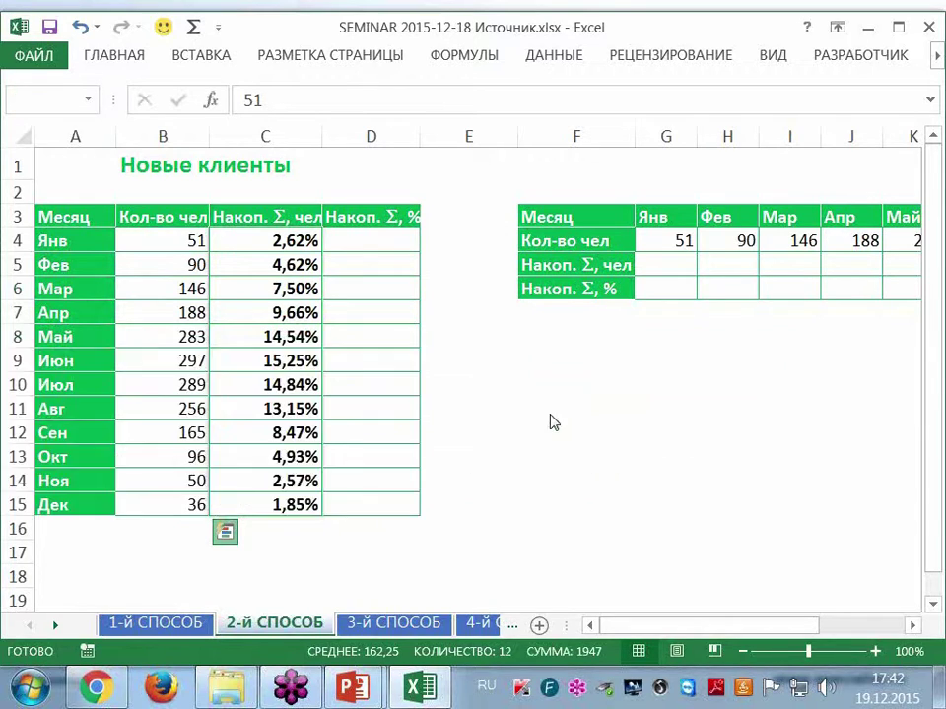
click(455, 404)
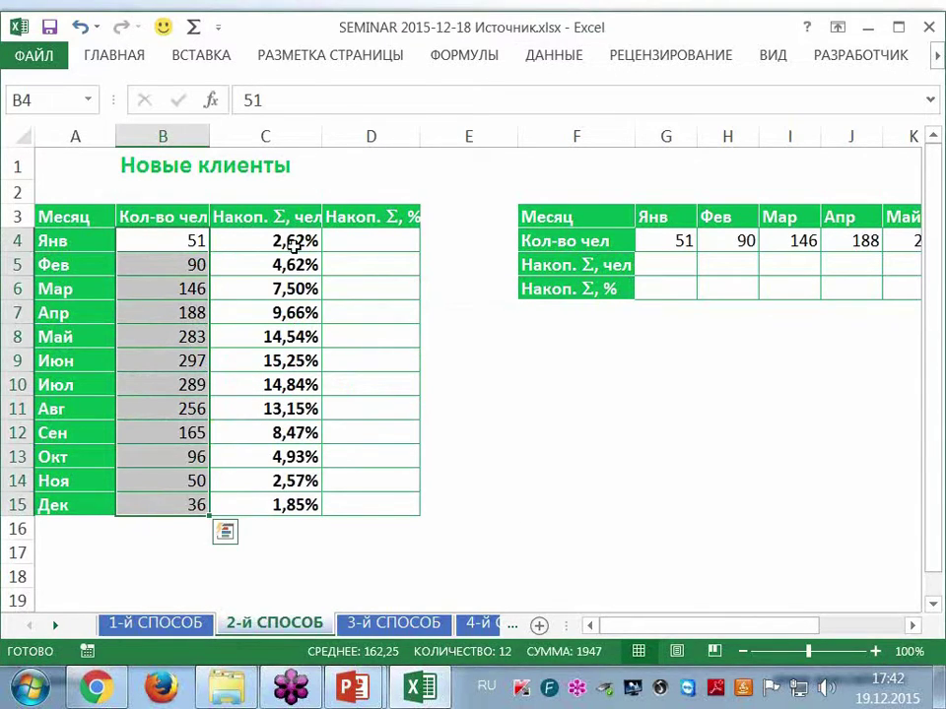
Step: Drag the percentages in C4:C15 into D4:D15 under Накоп. Σ, %, then reselect the counts in B4:B15
click(294, 245)
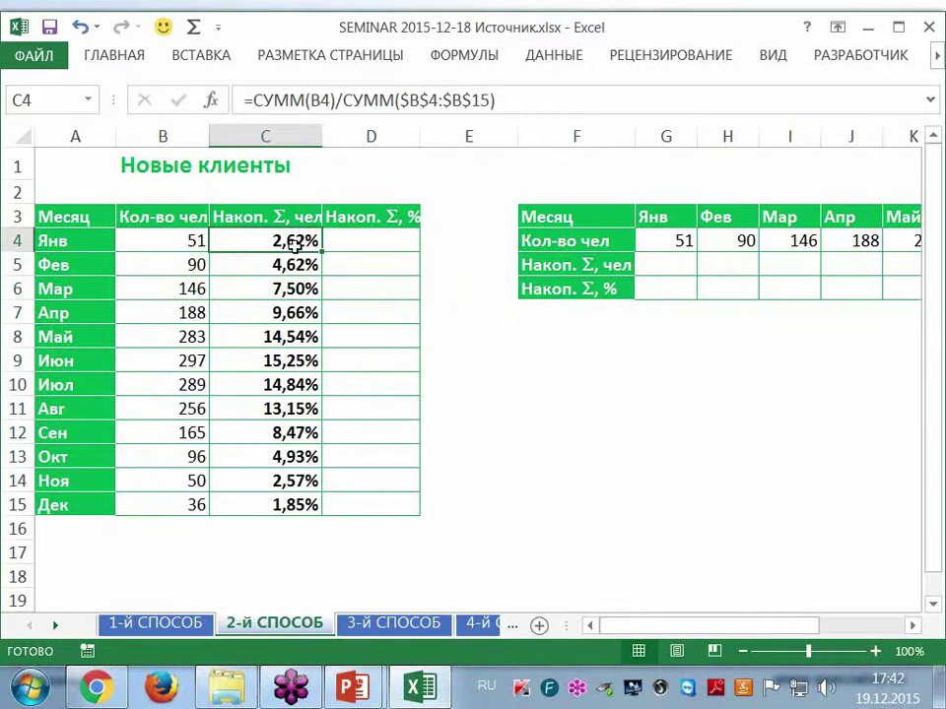
drag(284, 239, 280, 500)
drag(320, 289, 386, 301)
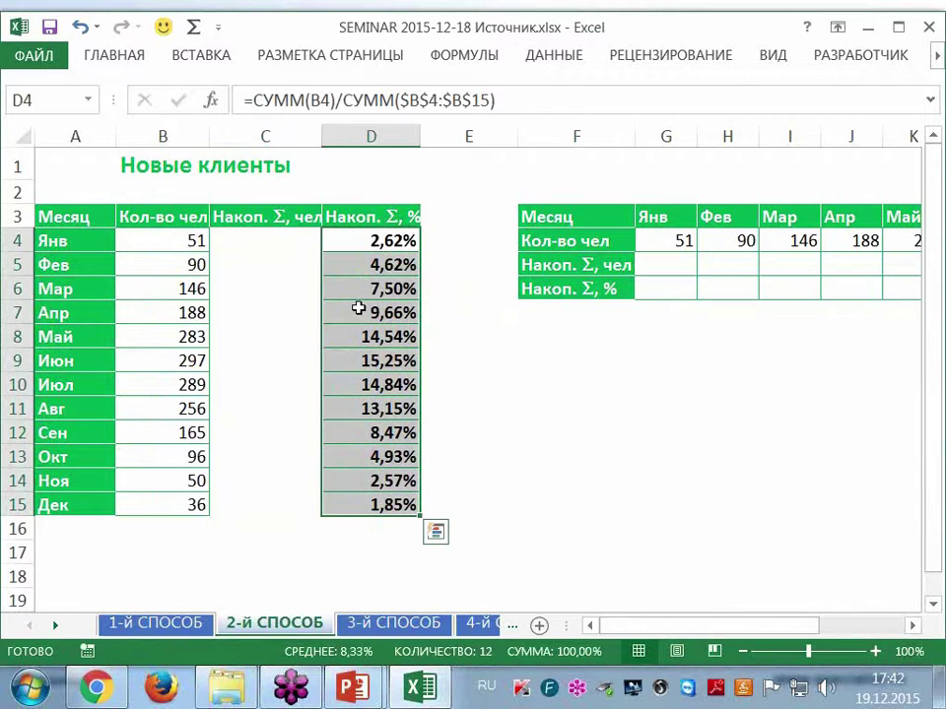
mouse_move(163, 244)
mouse_down()
mouse_move(187, 520)
mouse_move(187, 502)
mouse_up()
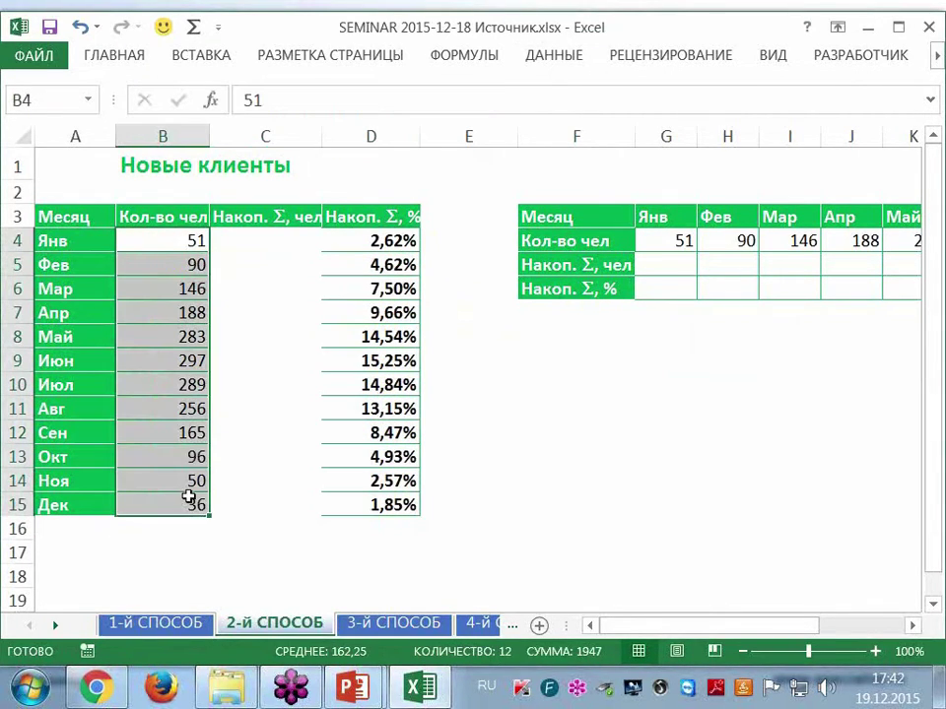
click(227, 532)
Step: Add Нарастающий итог of the B4:B15 counts back into column C, 51 through 1947
click(317, 360)
click(772, 433)
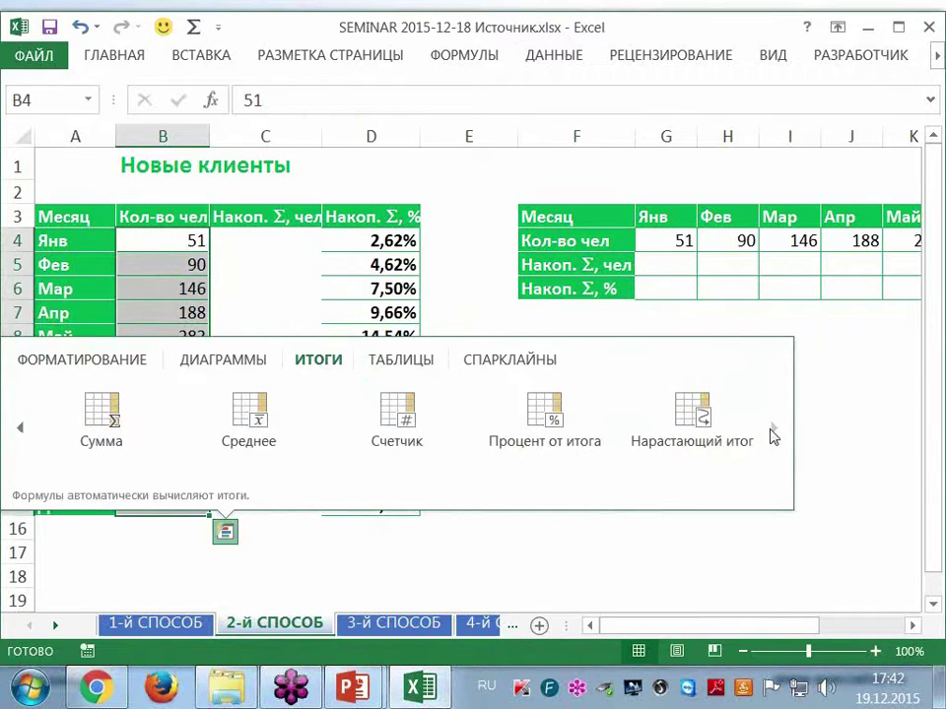
click(697, 418)
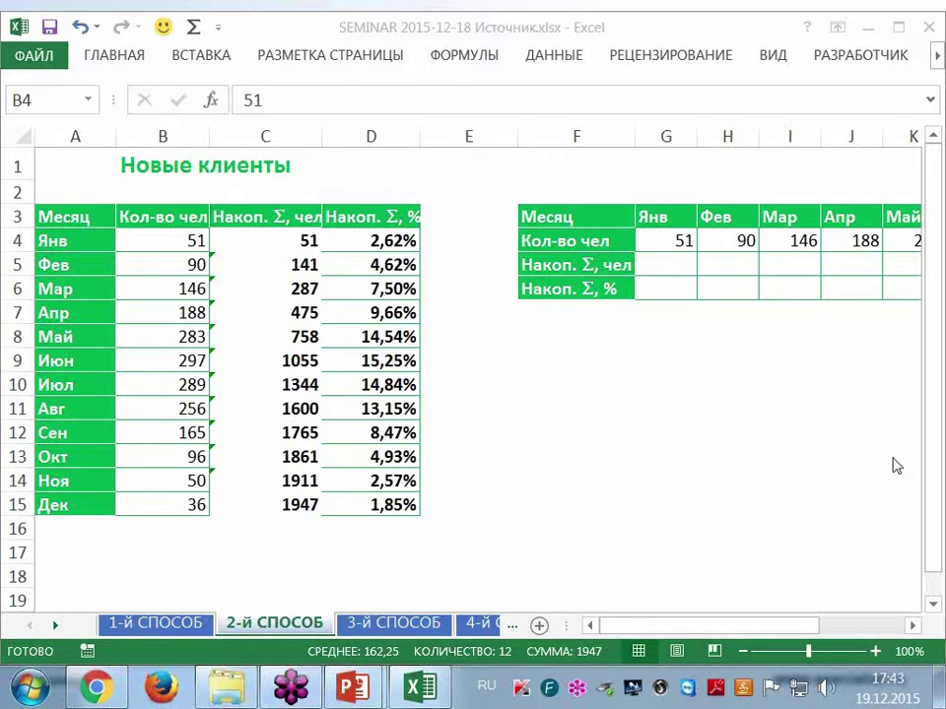
Step: Fill row 5 of the horizontal table with running totals of the Jan–Dec counts in G4:R4
key(ctrl+shift+Down)
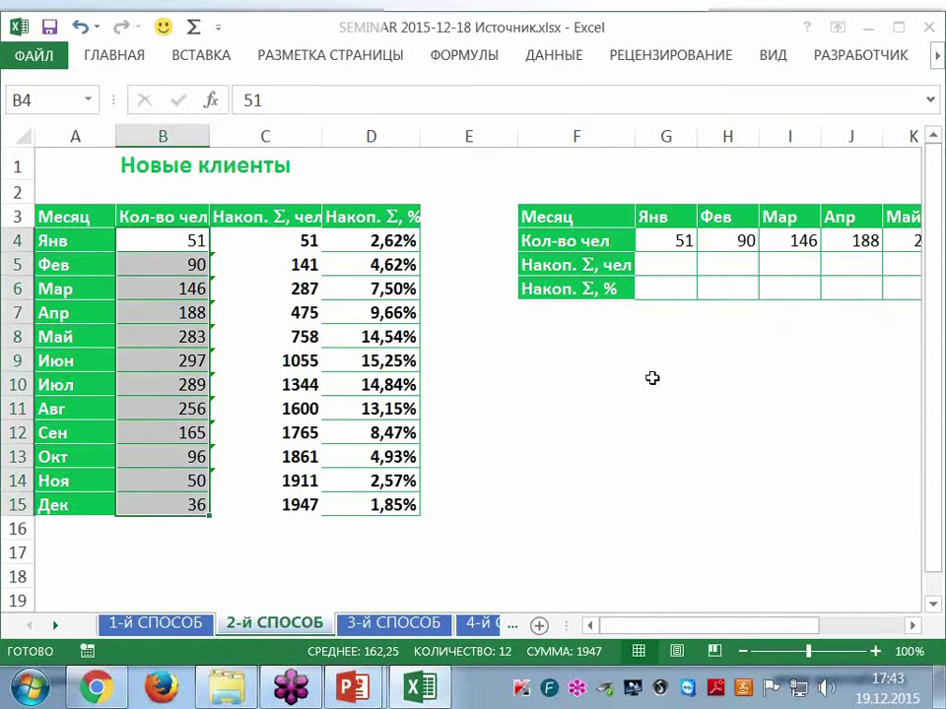
click(913, 625)
click(913, 627)
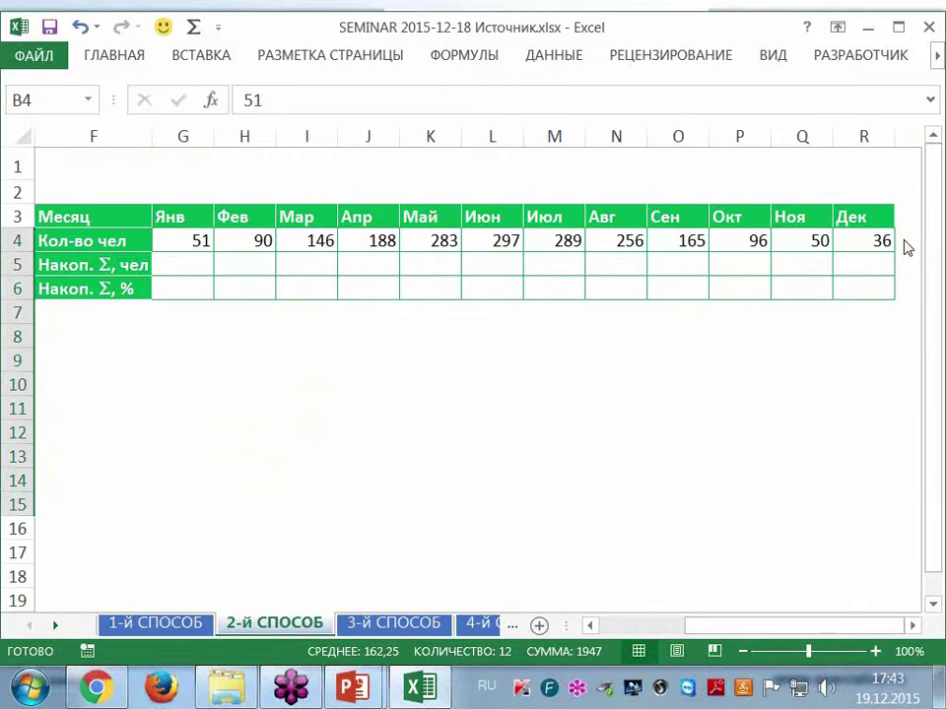
drag(183, 240, 855, 244)
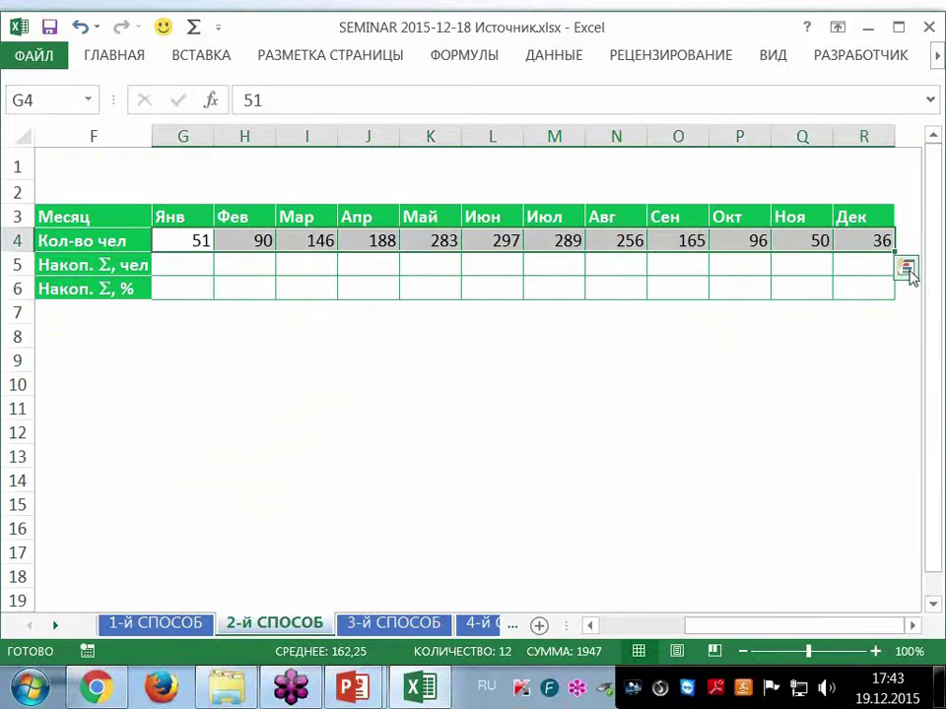
click(905, 268)
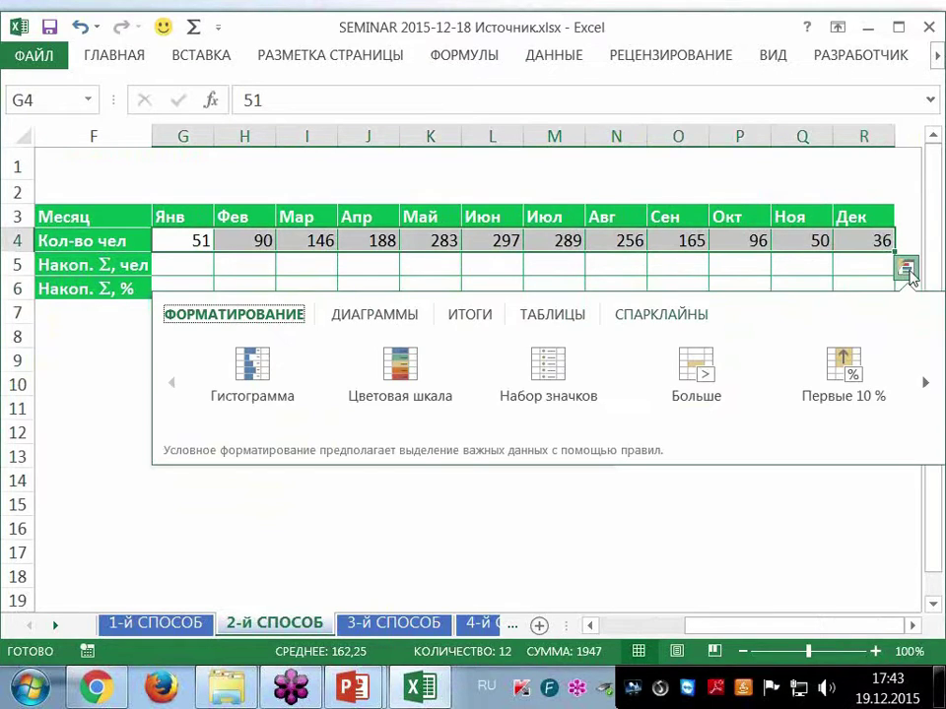
click(473, 318)
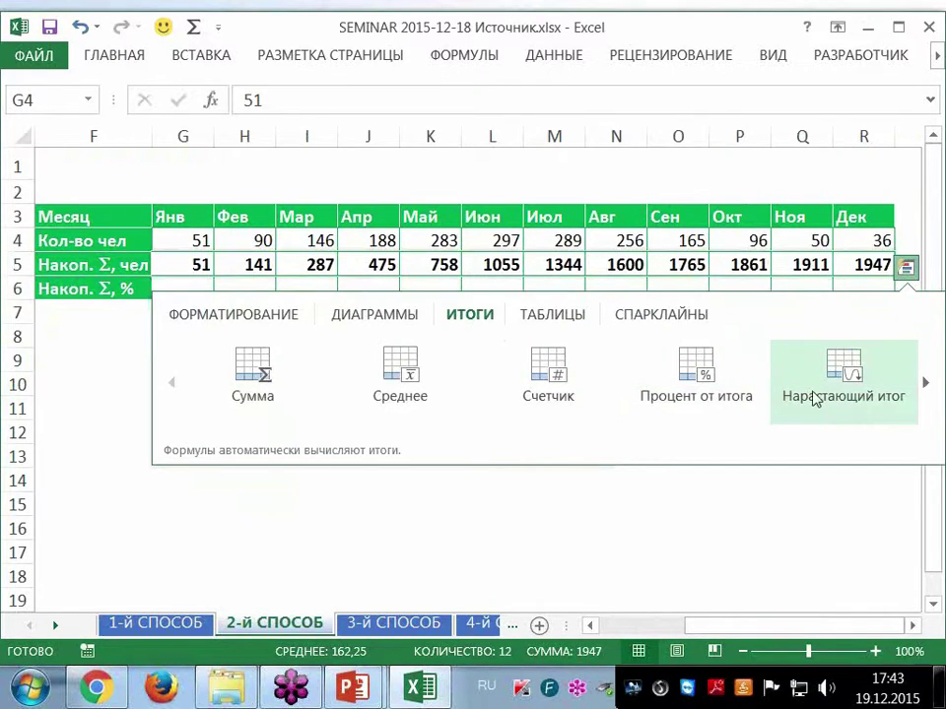
click(813, 398)
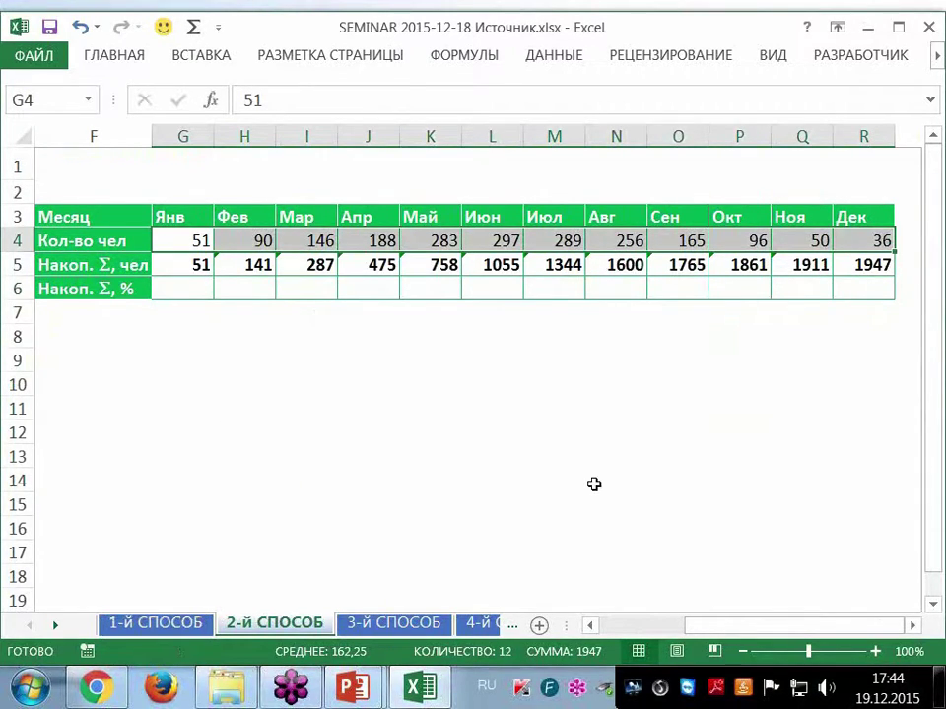
Step: Check the running-total formula in I5, then return to the 1-й СПОСОБ sheet
click(248, 240)
click(313, 244)
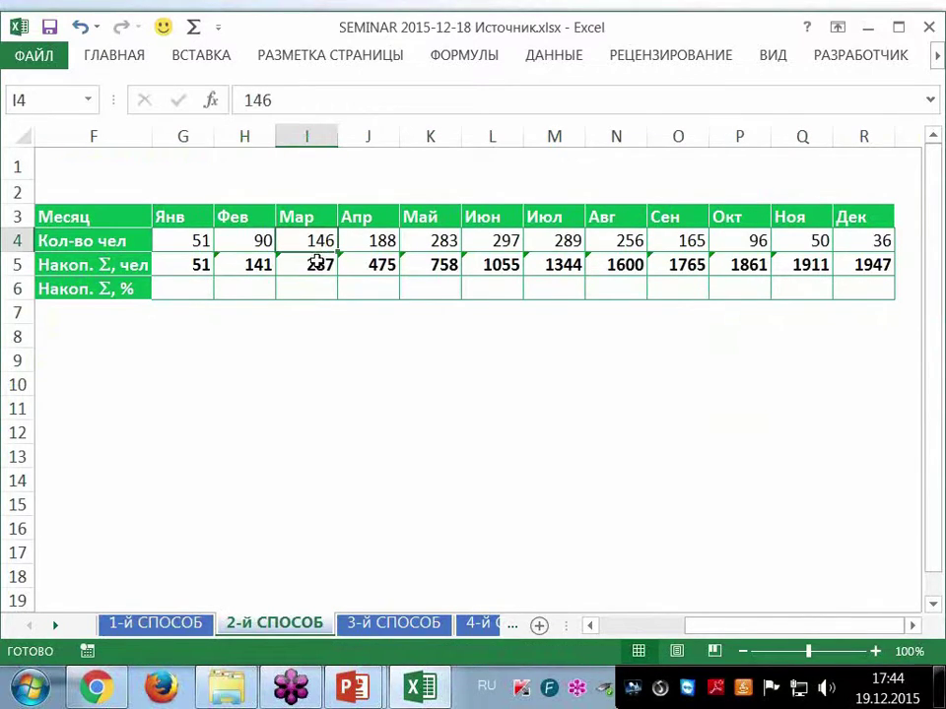
click(315, 266)
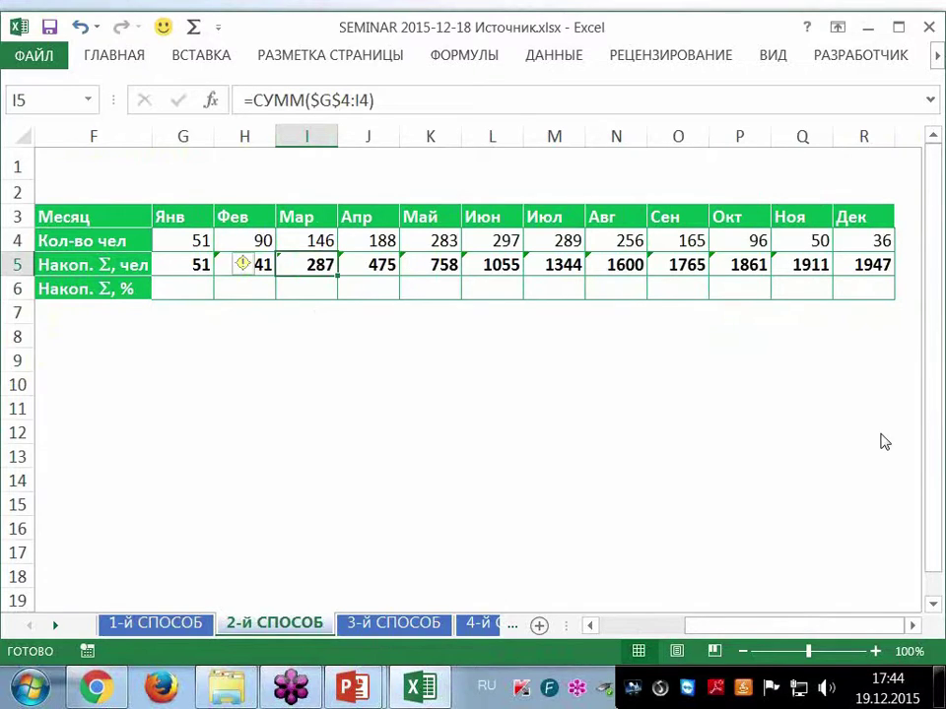
click(155, 623)
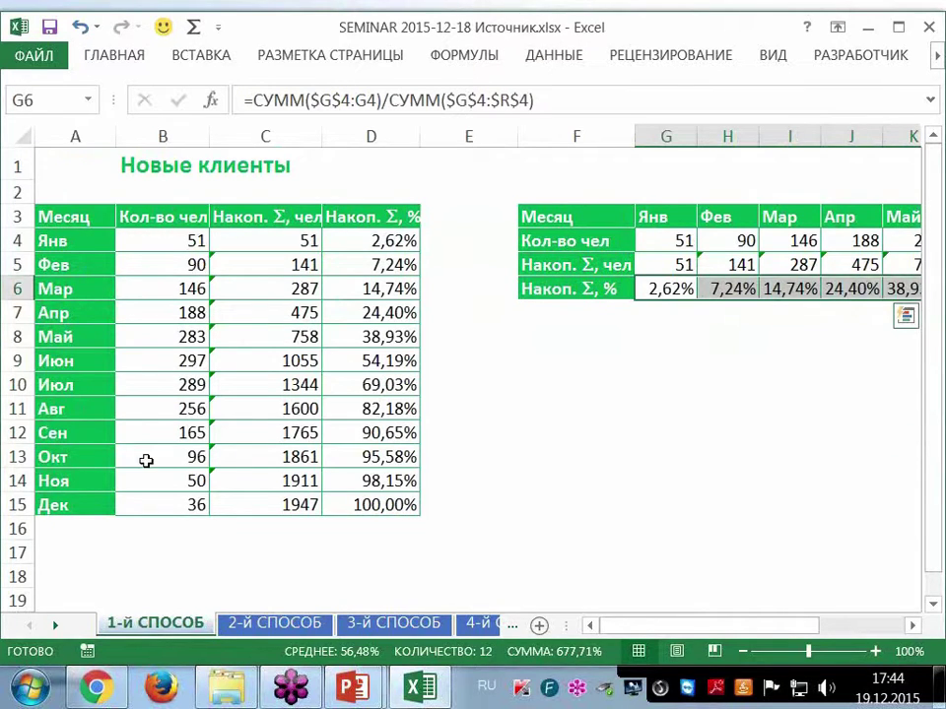
click(377, 625)
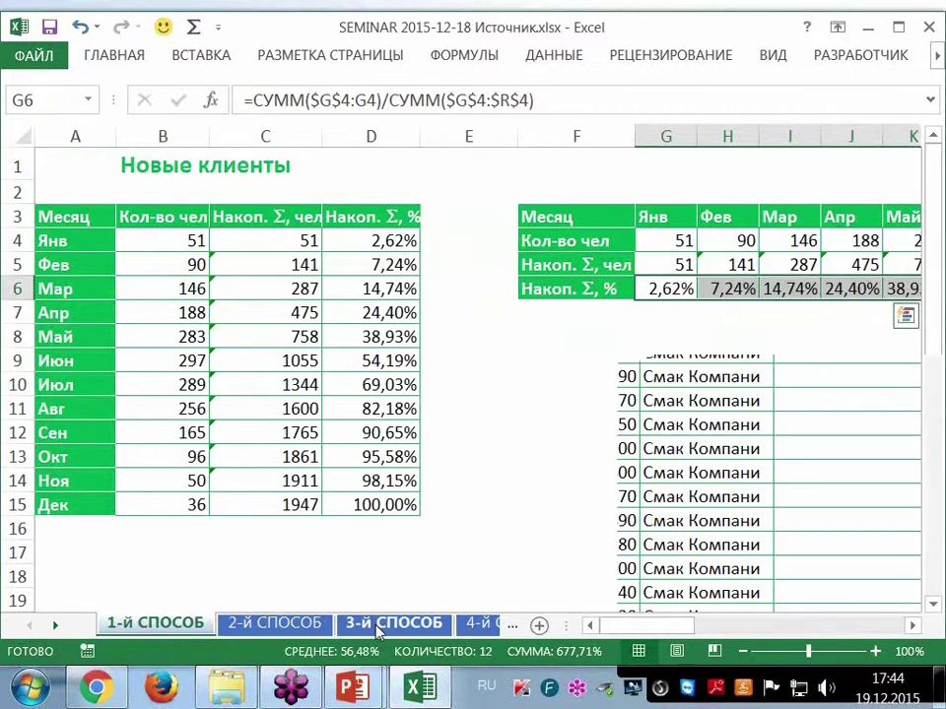
click(266, 376)
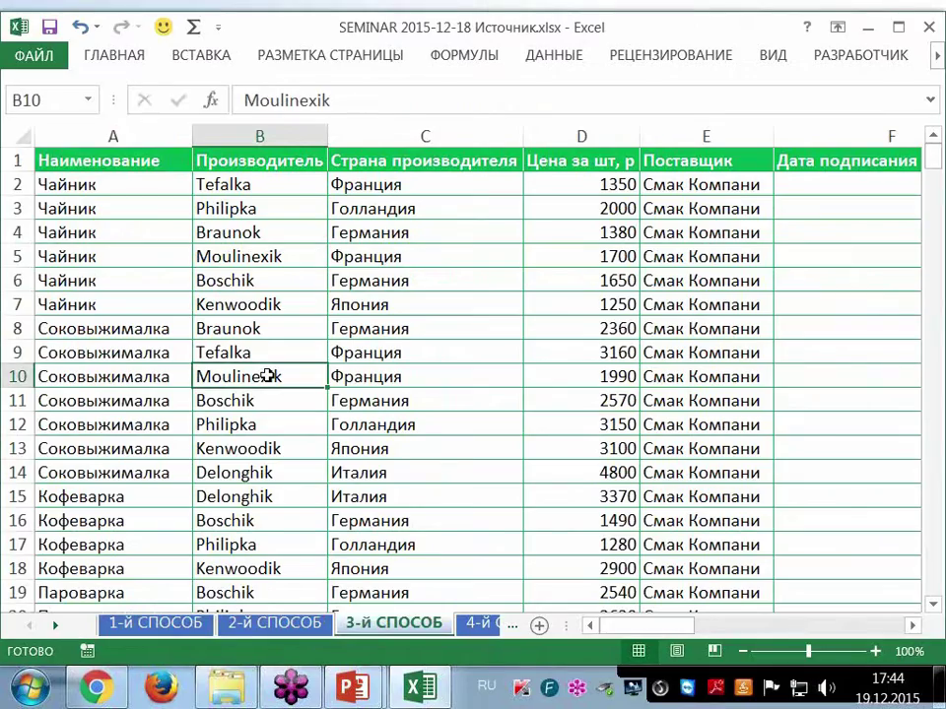
ctrl+scroll(267, 376, down, 1)
ctrl+scroll(267, 377, down, 1)
ctrl+scroll(267, 376, down, 1)
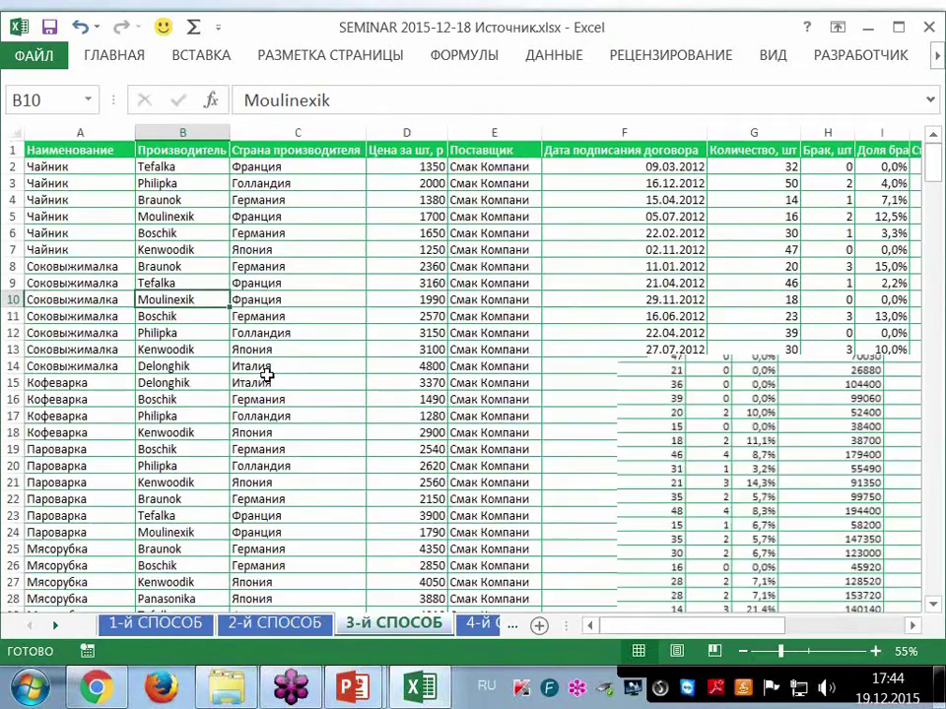
click(57, 160)
key(ctrl+Down)
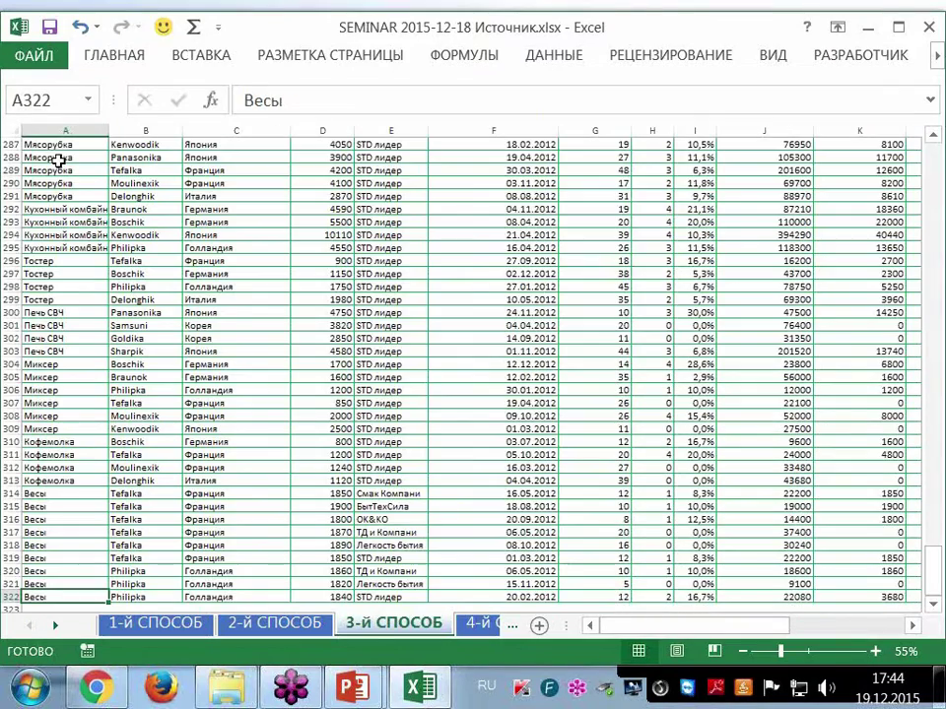
key(ctrl+Up)
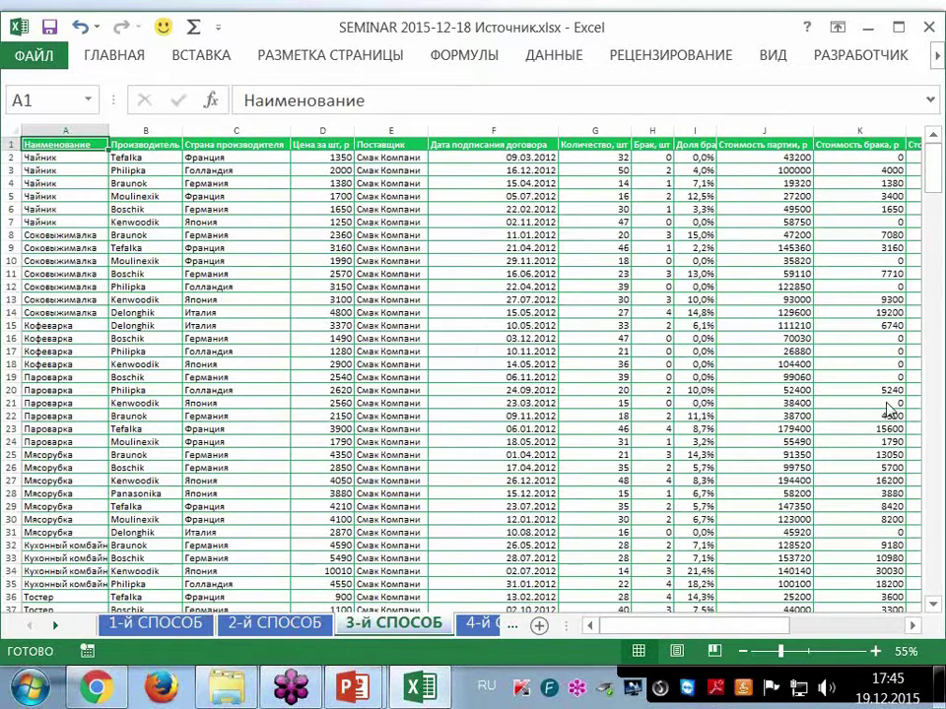
click(363, 690)
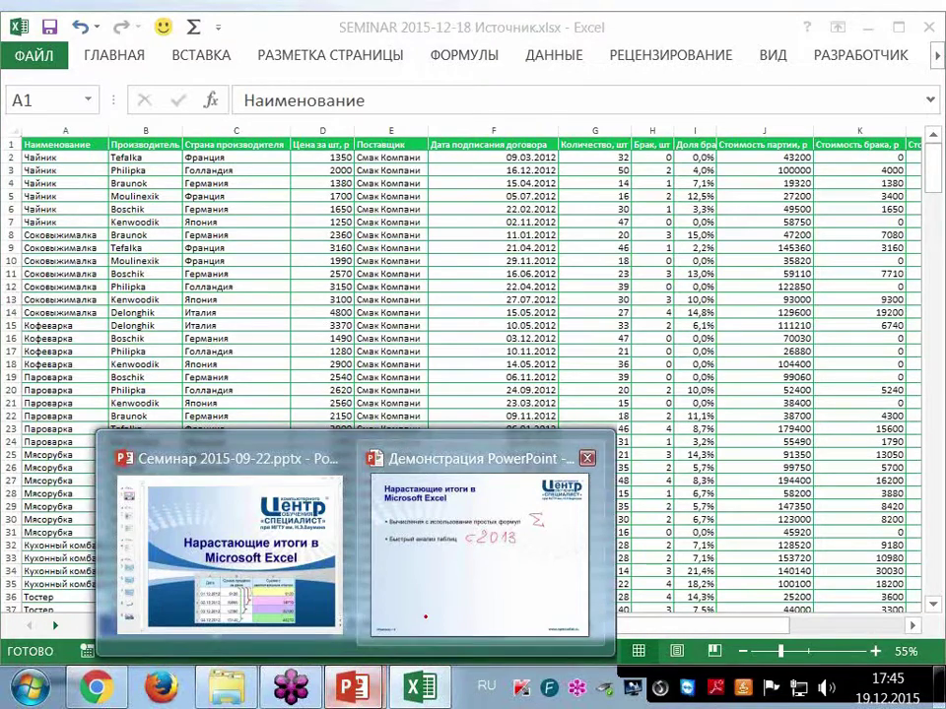
Step: In the PowerPoint slide show, show the 'Сводные таблицы' bullet, then go back to the Excel workbook
click(468, 597)
key(Right)
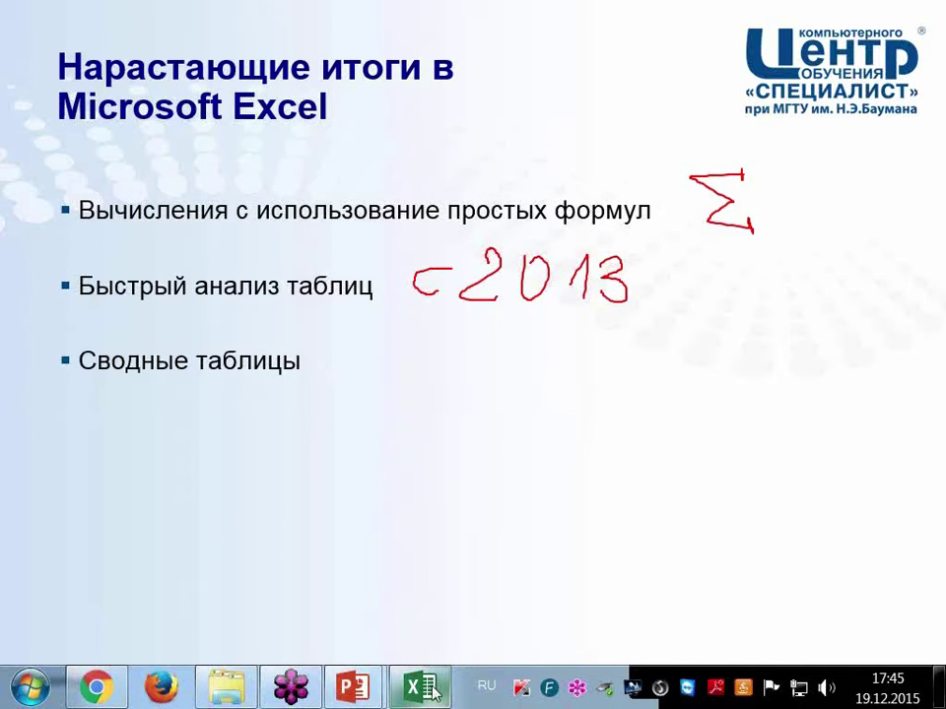
mouse_move(434, 693)
click(312, 517)
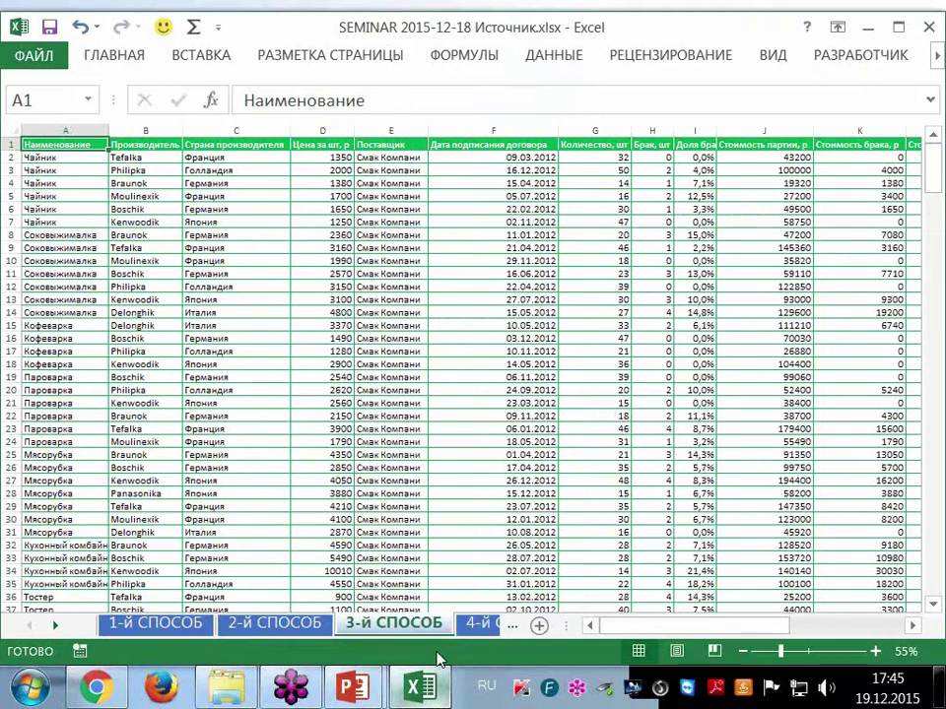
click(402, 295)
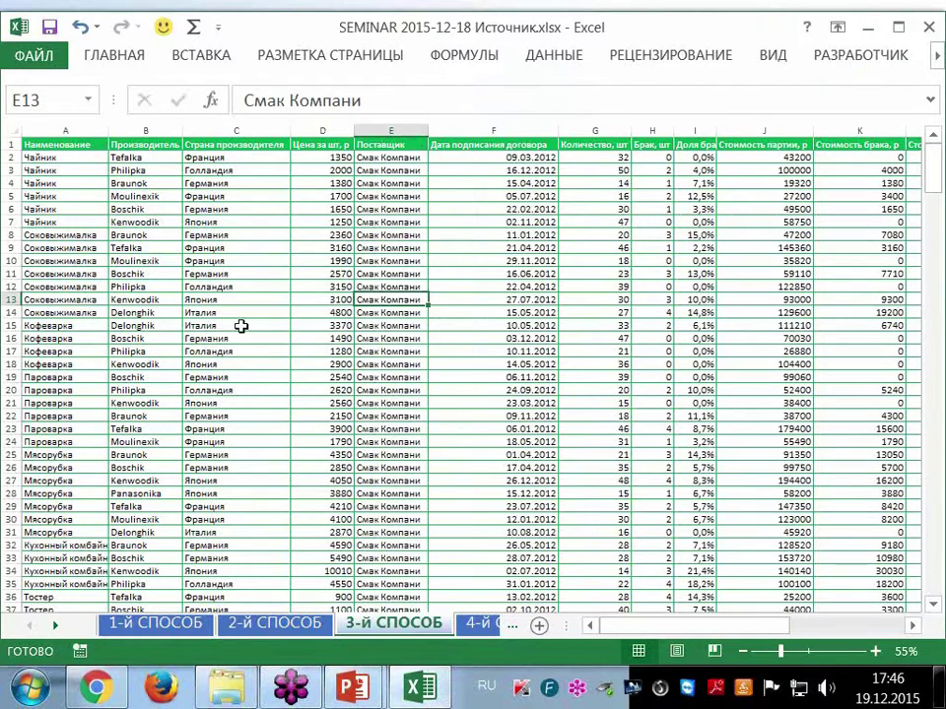
Step: Insert a pivot table from '3-й СПОСОБ'!$A$1:$P$322, placed on a new sheet
click(205, 57)
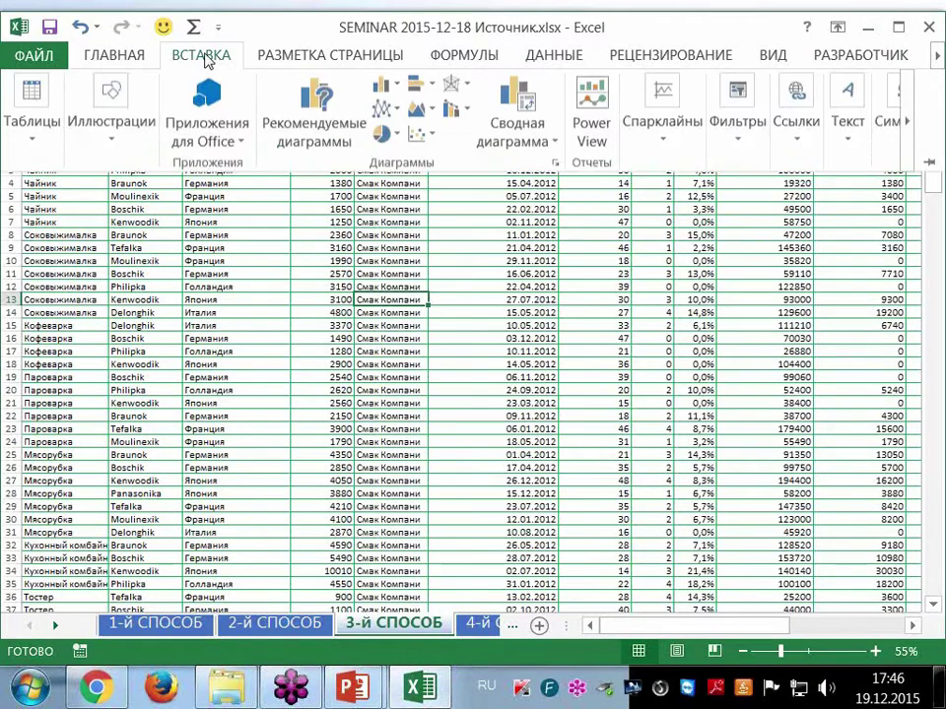
click(32, 116)
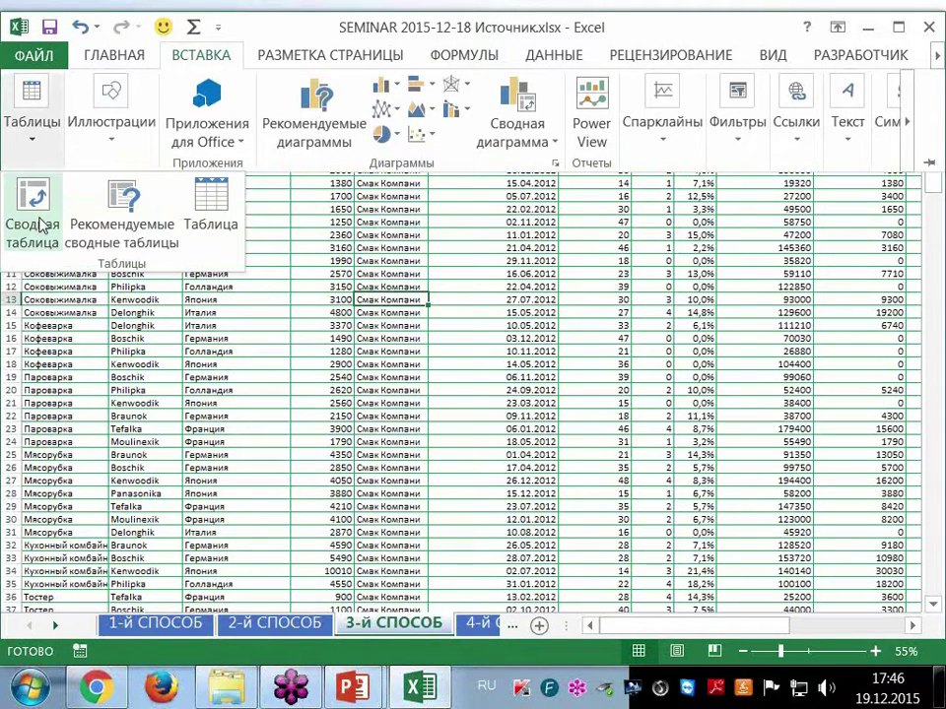
click(38, 225)
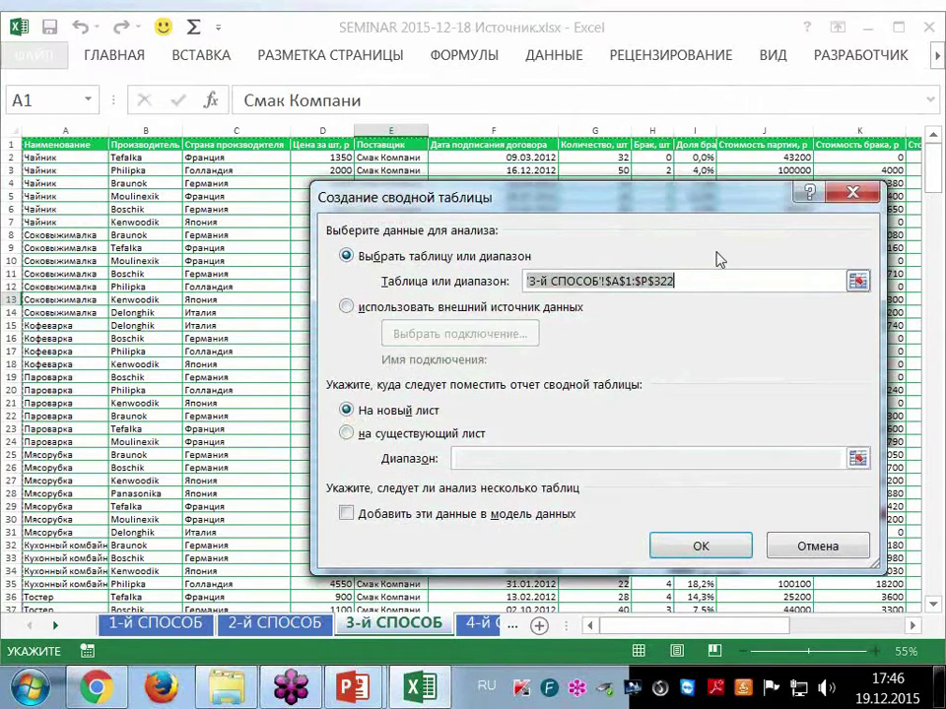
mouse_move(656, 199)
mouse_down()
mouse_move(555, 141)
mouse_move(404, 214)
mouse_up()
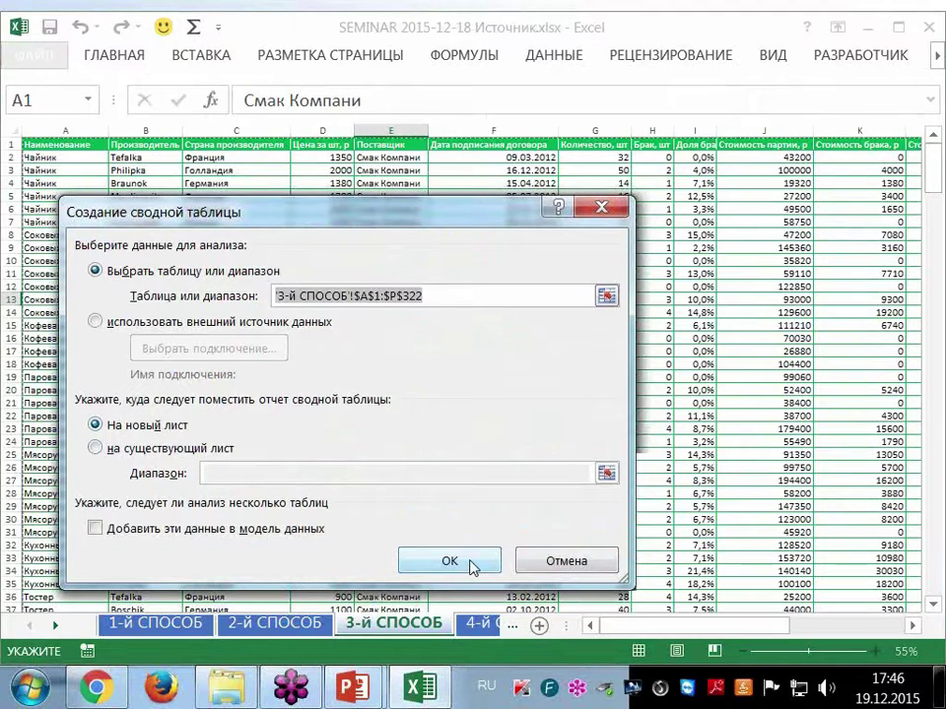
click(469, 561)
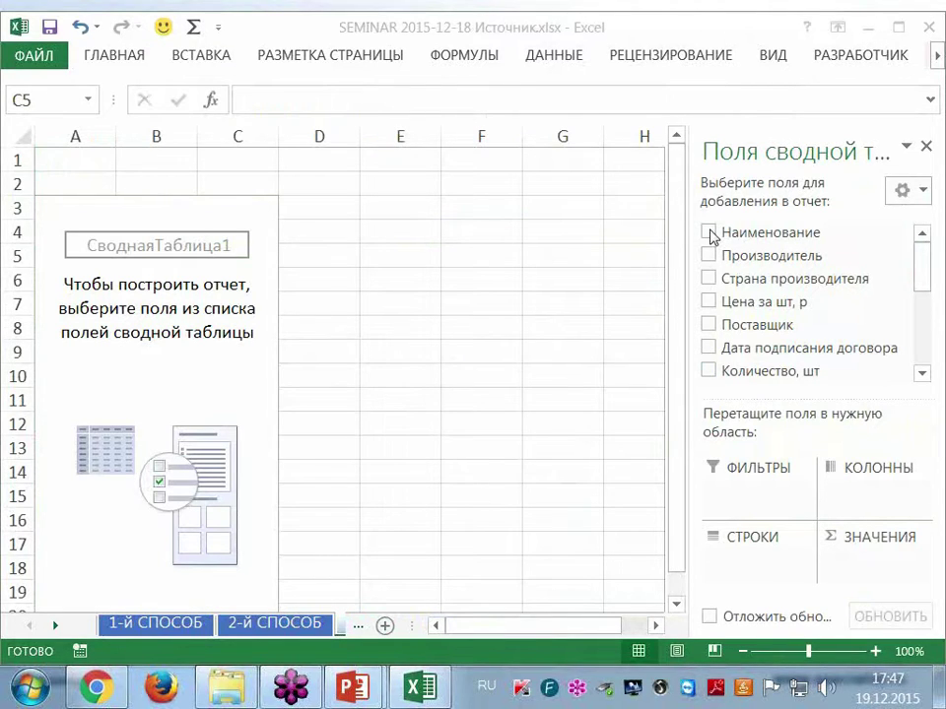
Step: Put Наименование in rows and Стоимость партии, р in values, giving a total of 26173830
click(710, 234)
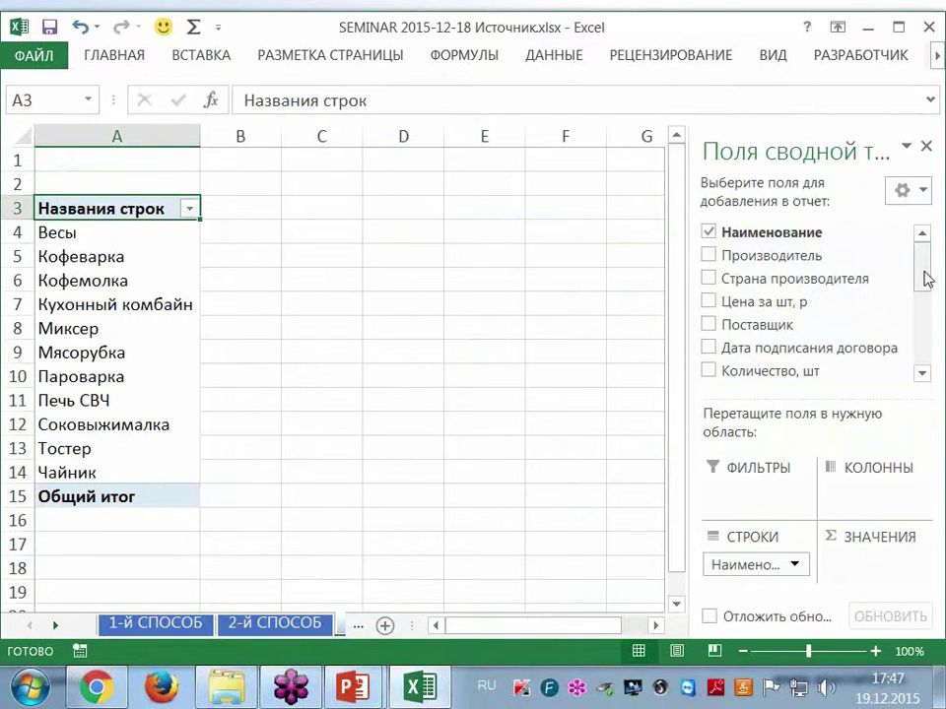
drag(929, 281, 929, 313)
scroll(923, 314, down, 3)
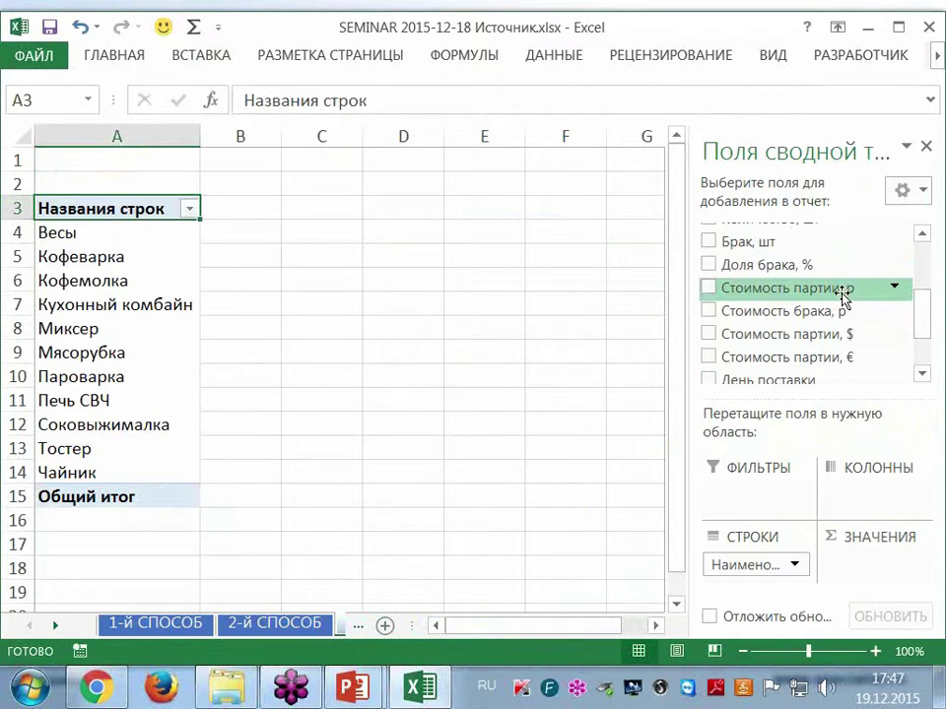
drag(842, 295, 870, 582)
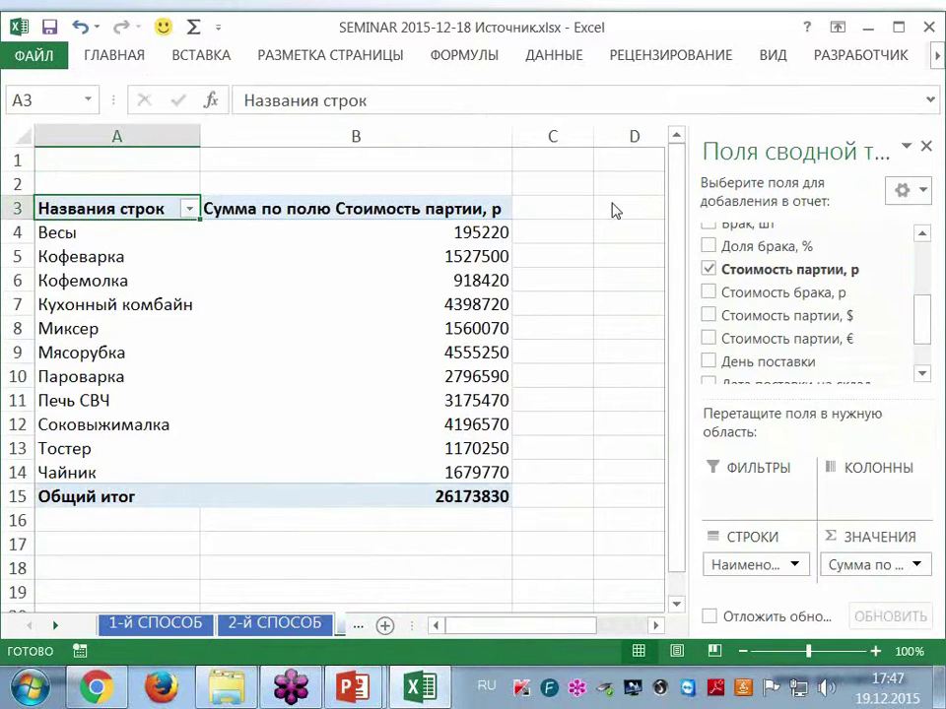
click(344, 212)
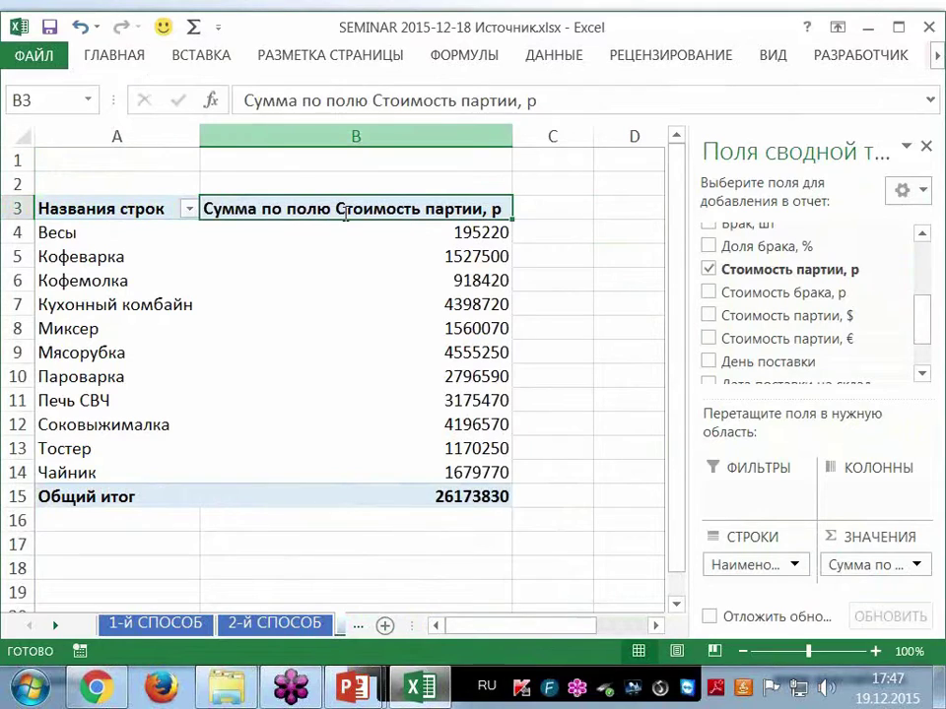
Step: Edit header B3 from 'Сумма по полю Стоимость партии, р' to 'Сумма партии, р'
drag(376, 99, 304, 105)
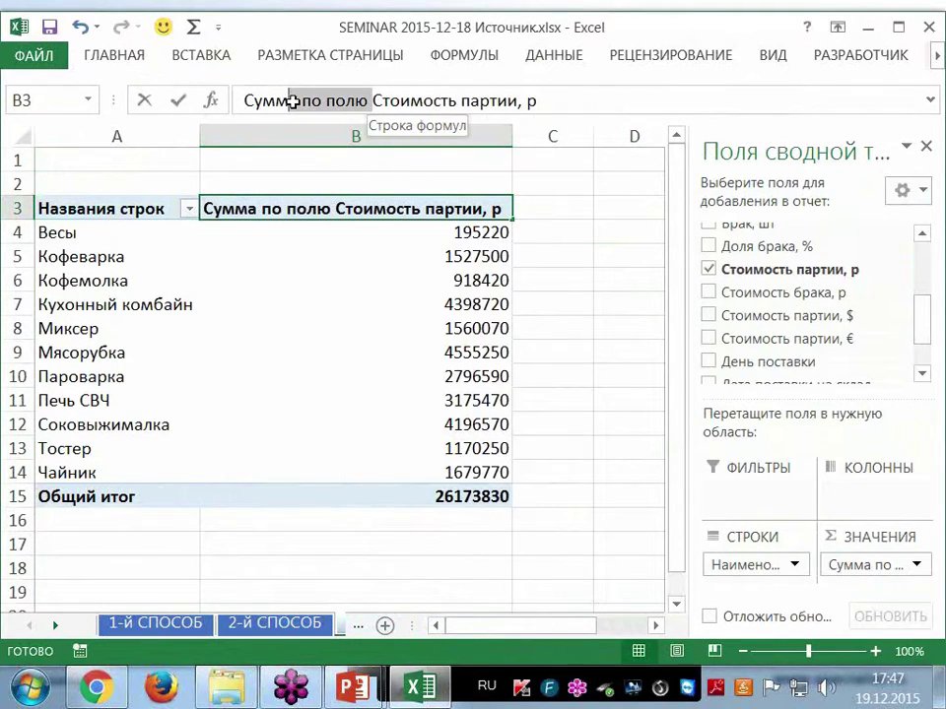
drag(304, 105, 293, 101)
key(BackSpace)
text(а)
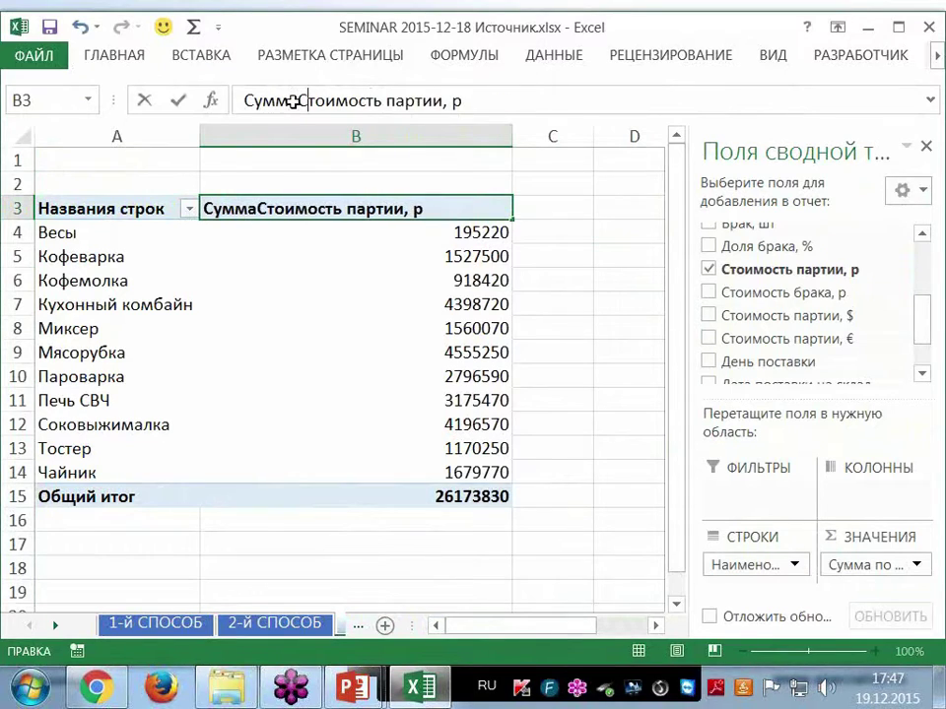
key(Delete)
key(Delete)
key(Delete)
key(Delete)
key(Delete)
key(Delete)
key(Delete)
key(Delete)
key(Delete)
key(Return)
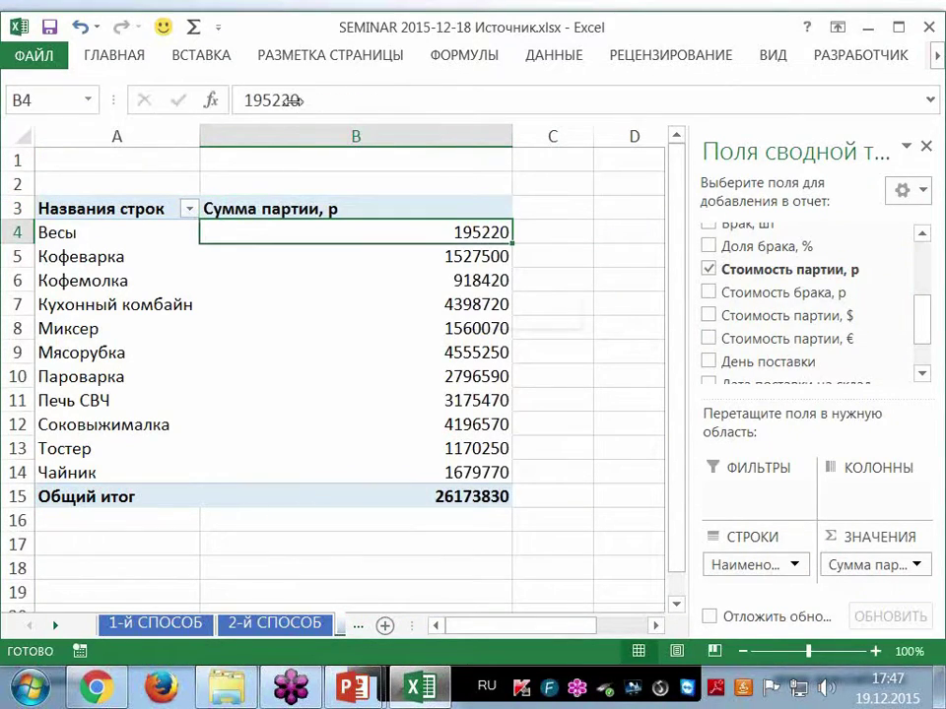
drag(922, 337, 922, 275)
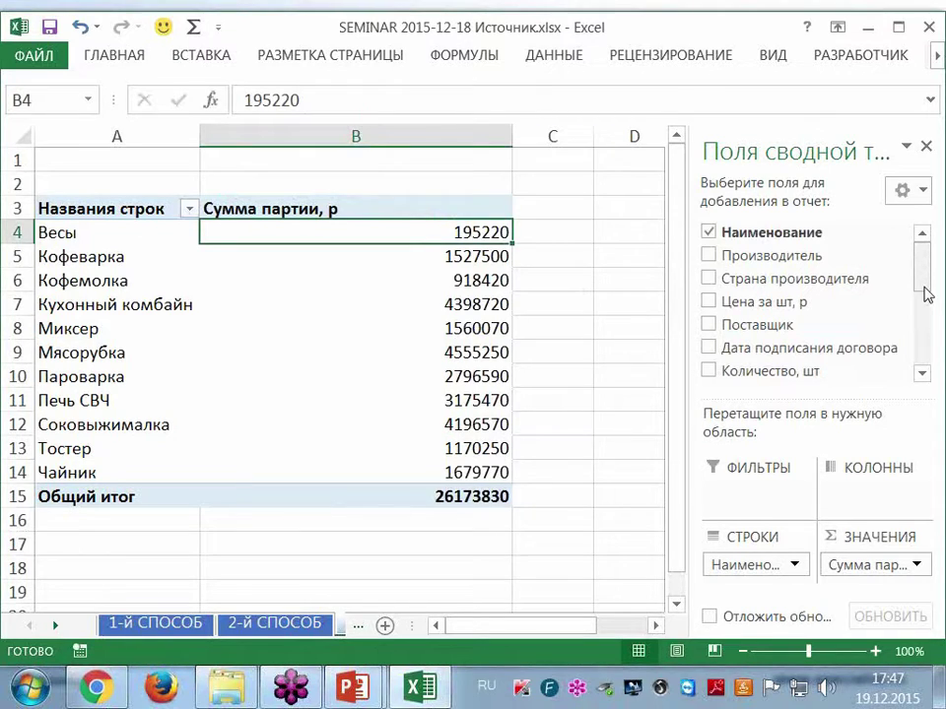
Step: Add День поставки to the КОЛОННЫ area and close the PivotTable field list
click(922, 373)
click(922, 372)
click(922, 373)
click(922, 373)
click(922, 374)
click(922, 375)
click(922, 374)
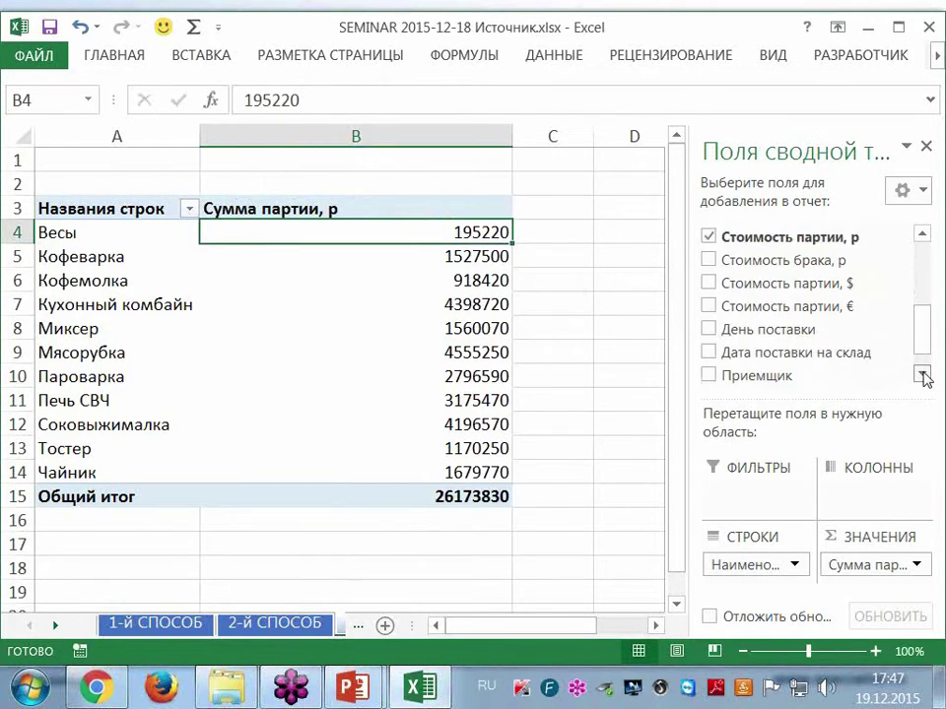
click(922, 374)
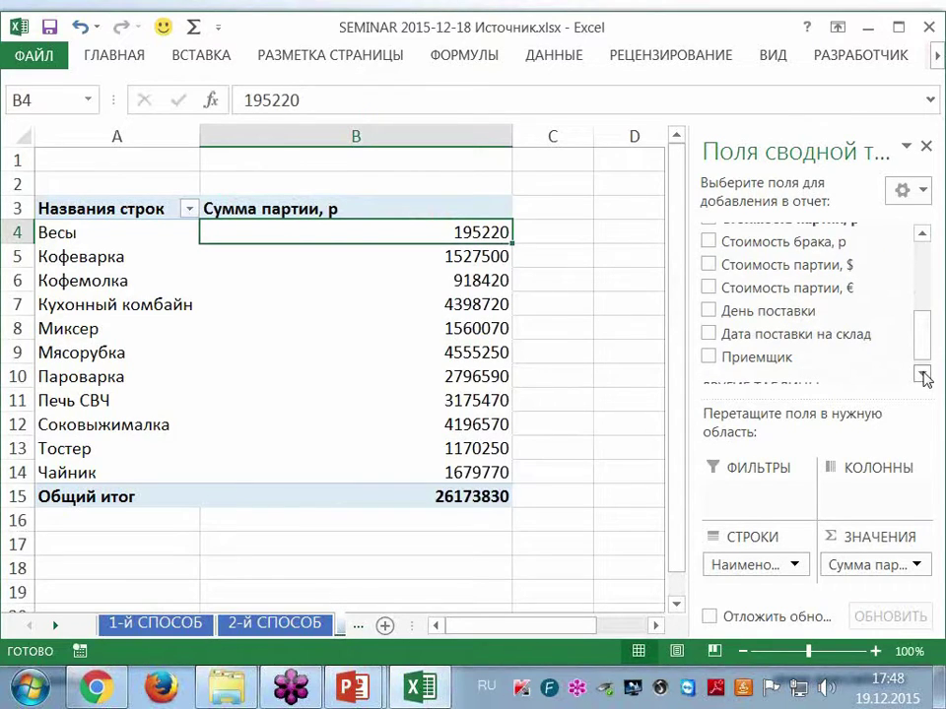
scroll(922, 357, down, 1)
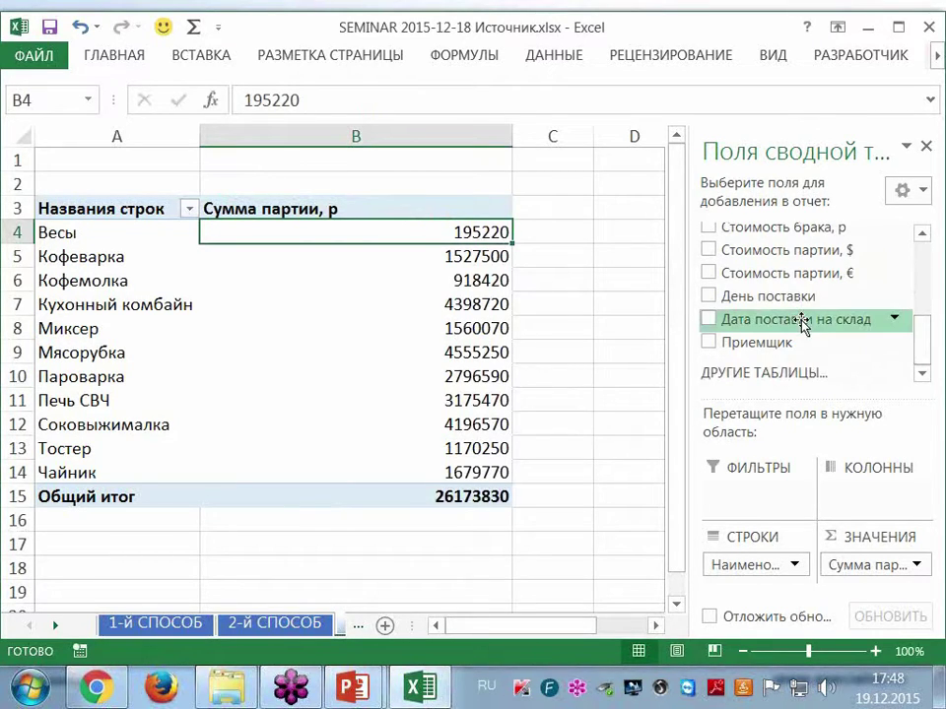
drag(739, 296, 867, 493)
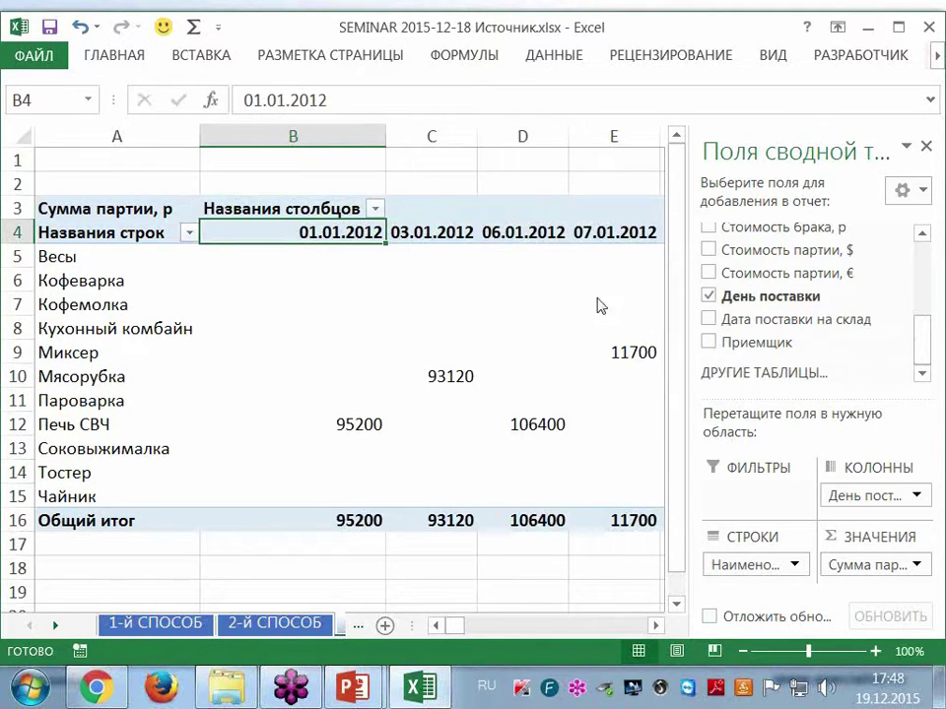
click(591, 571)
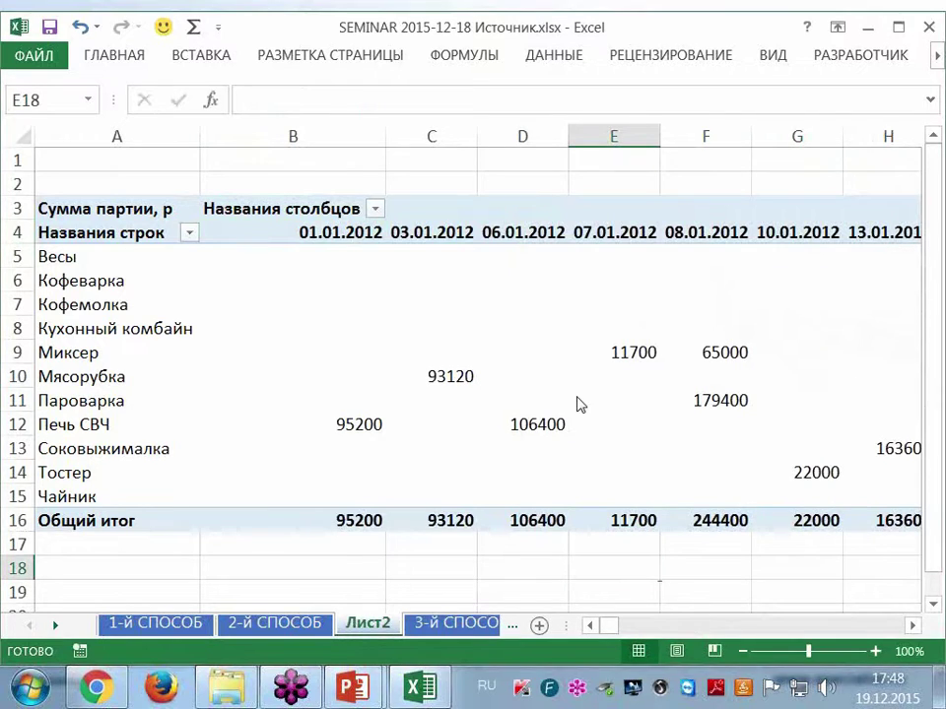
Step: Scroll through the delivery-date columns starting at 01.01.2012 and open the date headers' context menu
click(913, 626)
drag(913, 628, 913, 631)
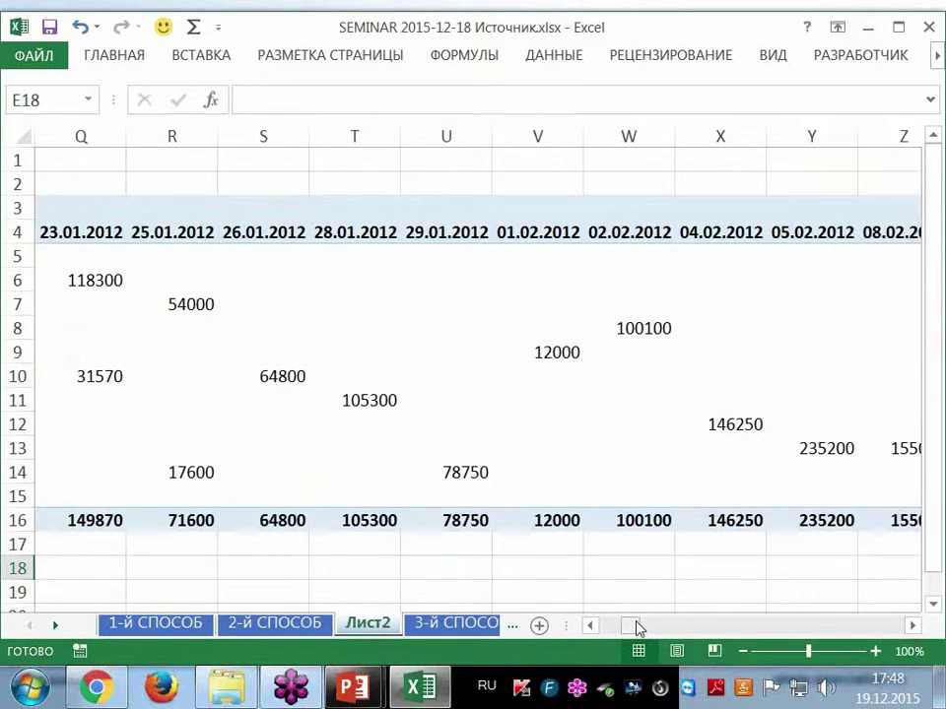
drag(637, 624, 608, 625)
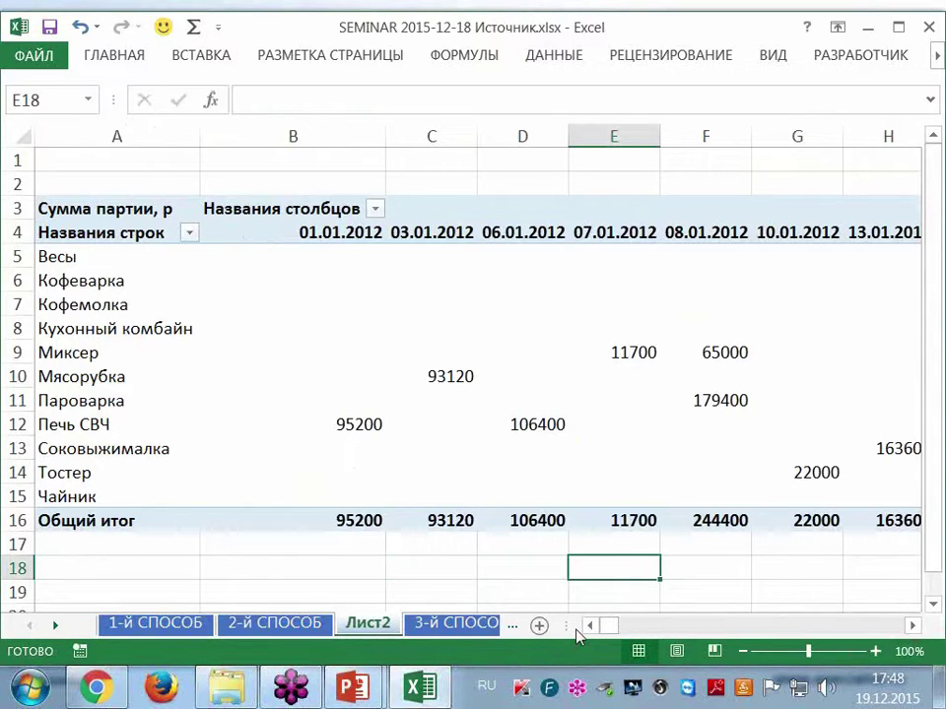
mouse_move(400, 467)
mouse_move(444, 379)
right_click(449, 238)
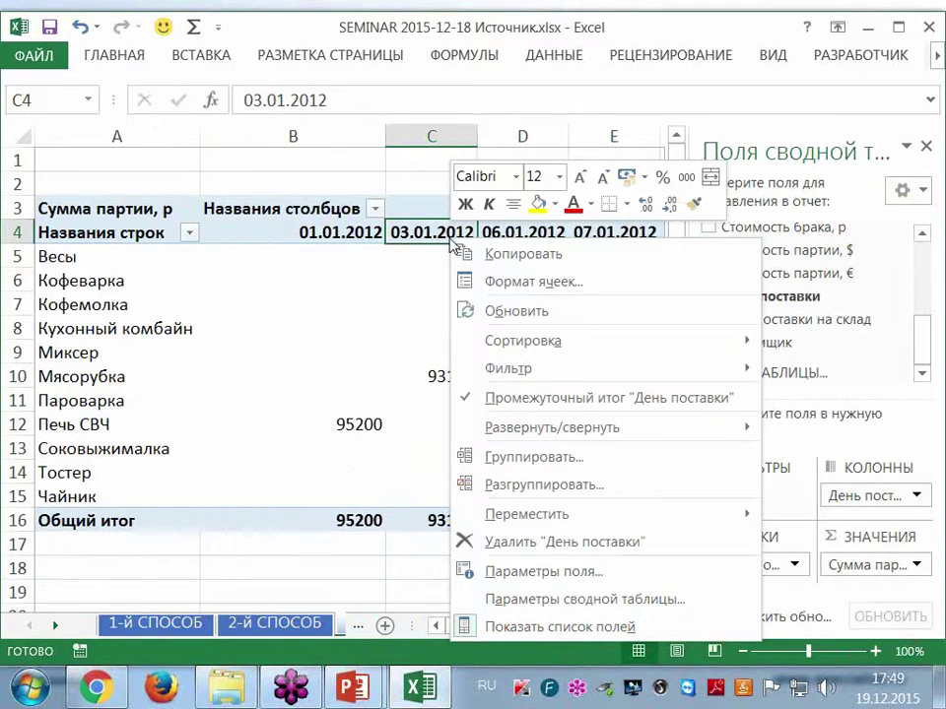
Step: Group the День поставки dates by month so the pivot shows янв through май columns
click(584, 467)
mouse_move(609, 283)
mouse_down()
mouse_move(564, 261)
mouse_move(480, 192)
mouse_up()
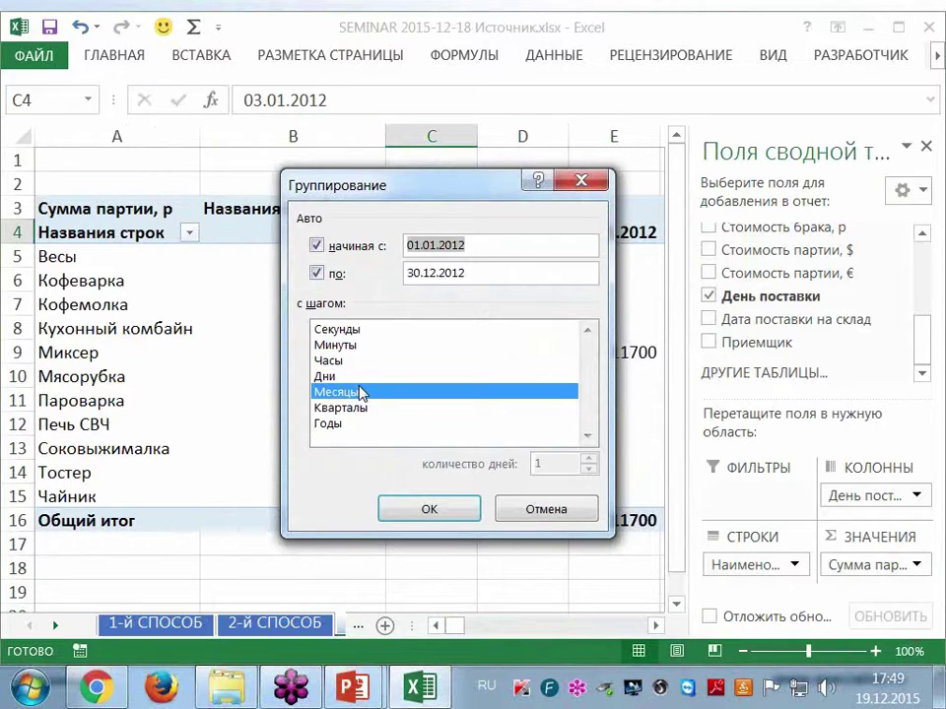
click(430, 513)
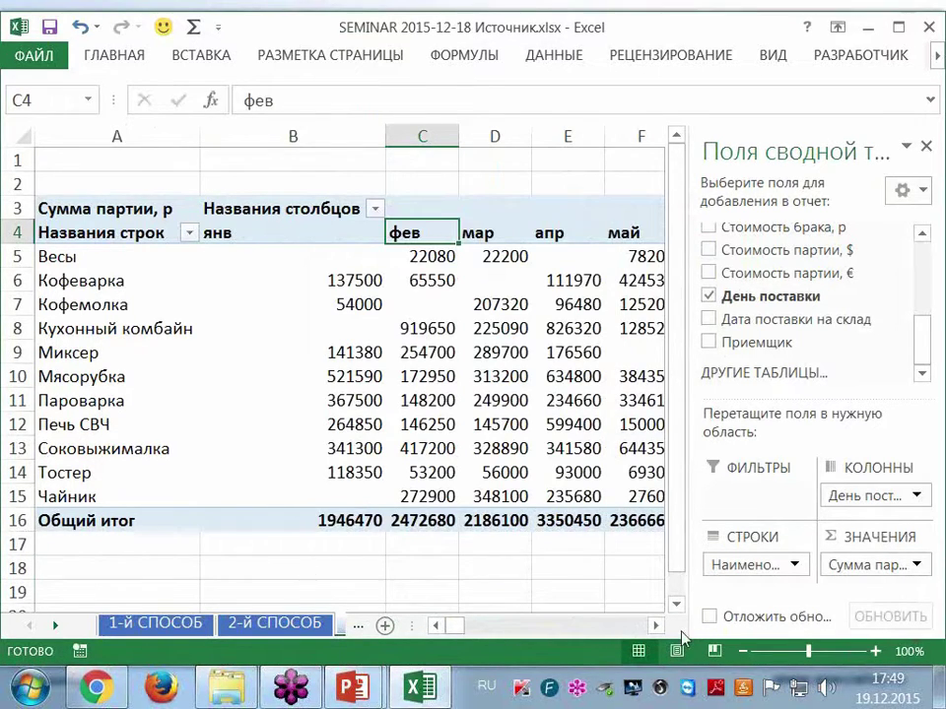
Step: Close the PivotTable Fields pane and zoom the sheet out slightly
click(657, 624)
click(657, 625)
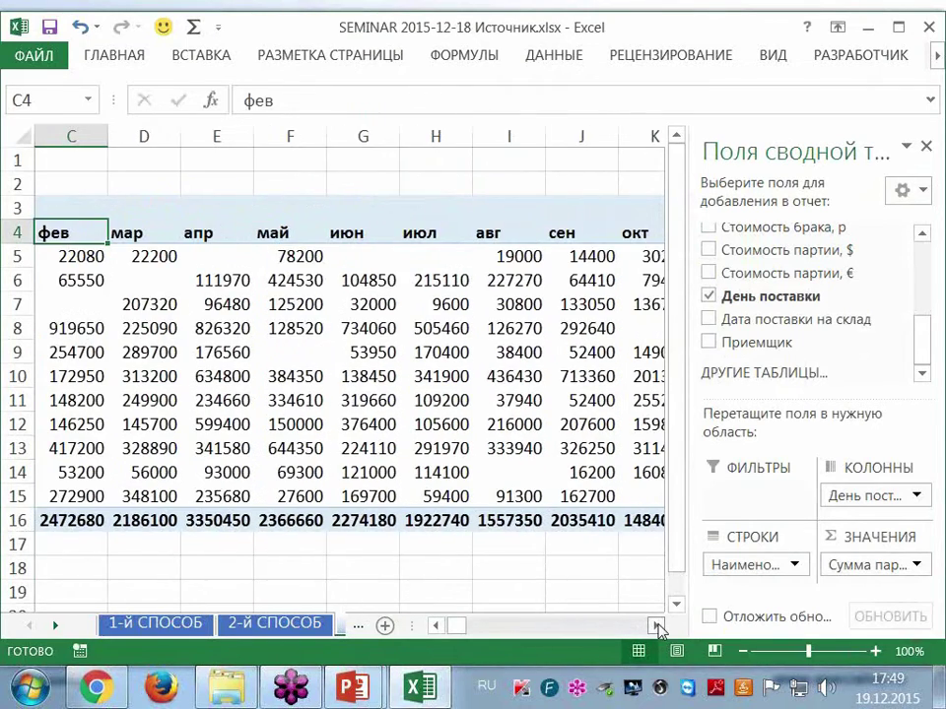
click(657, 625)
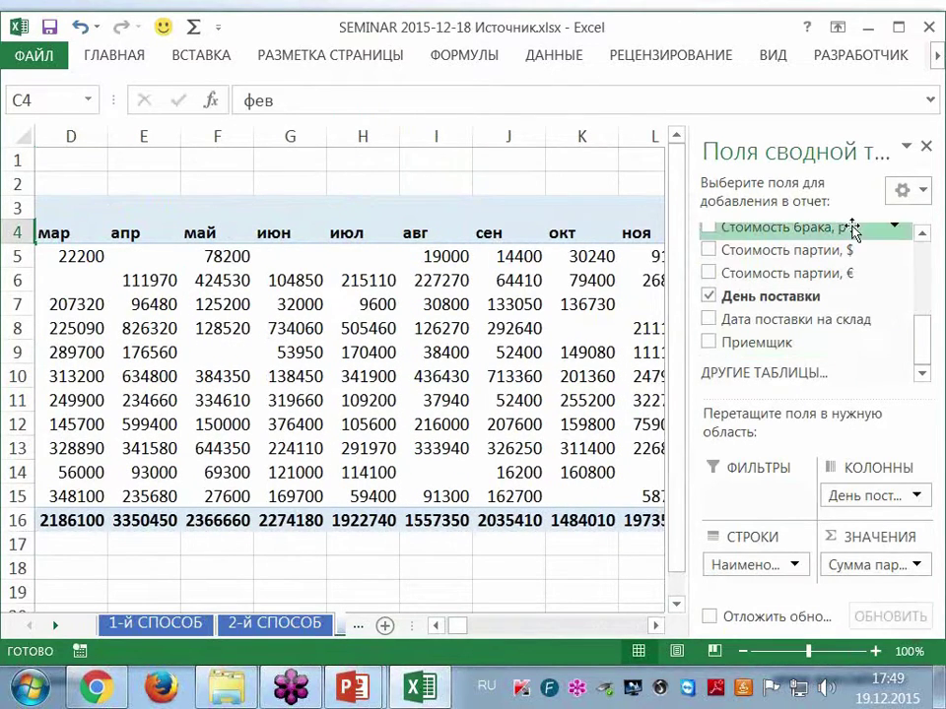
click(925, 146)
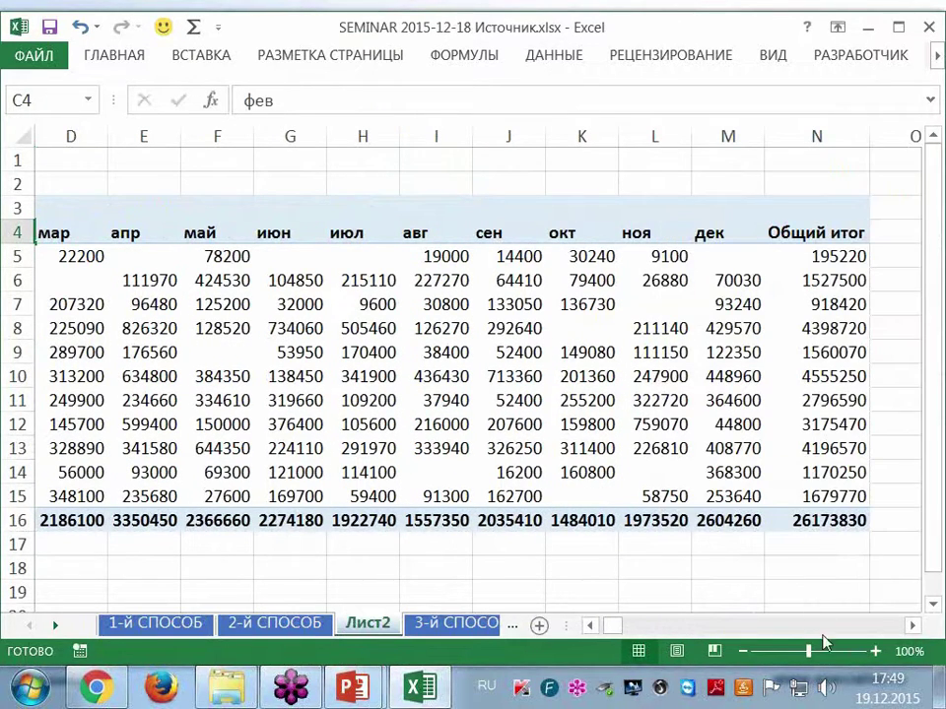
click(744, 651)
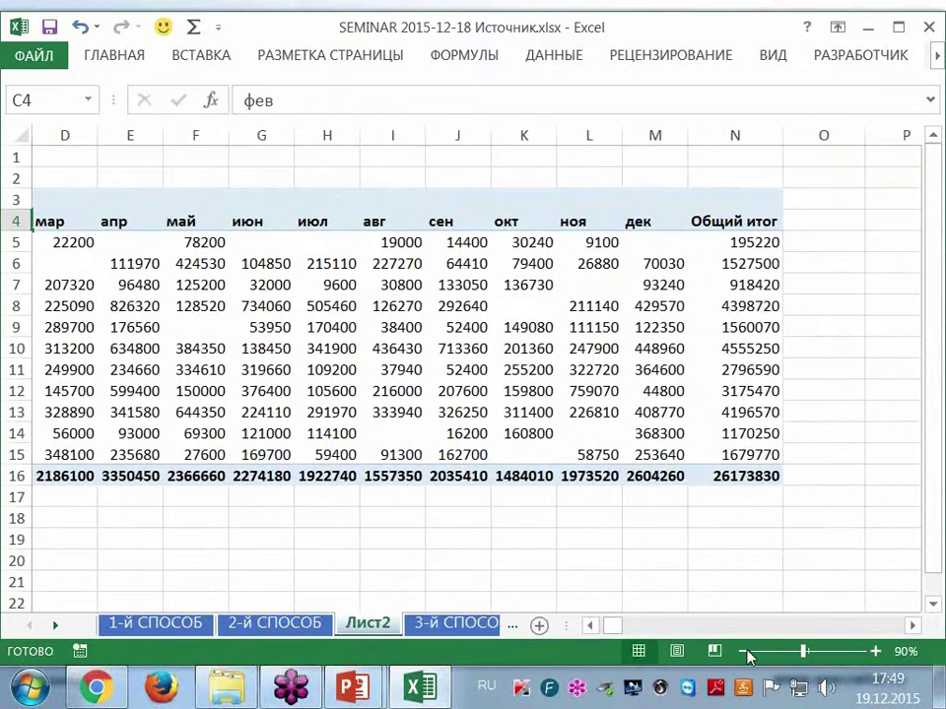
click(593, 626)
click(593, 625)
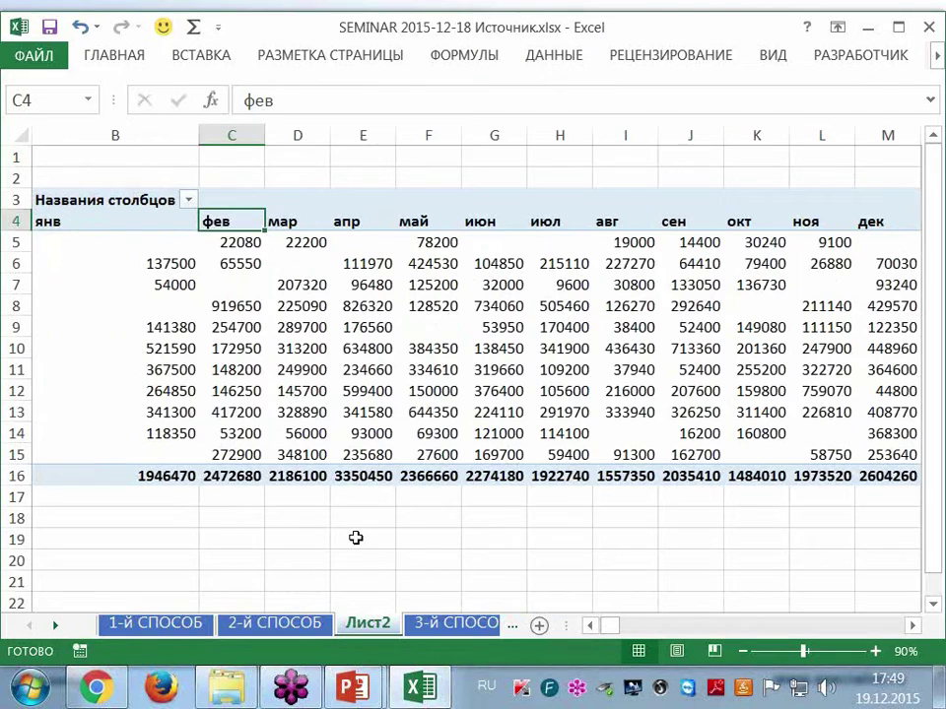
drag(609, 627, 599, 626)
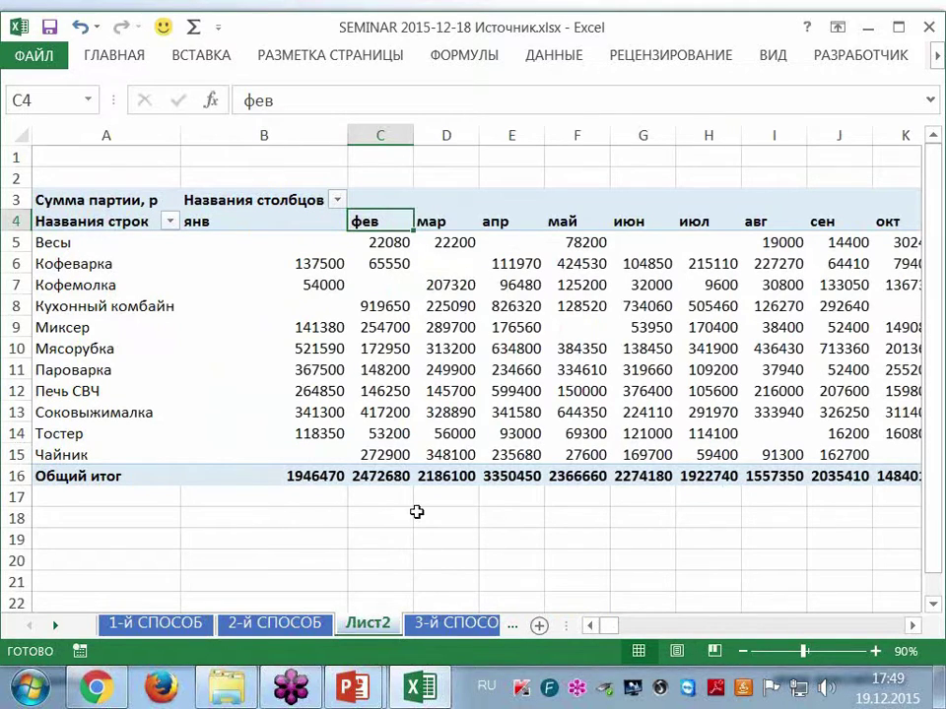
Step: Narrow column B to fit its values and maximize the Excel window
drag(347, 133, 265, 133)
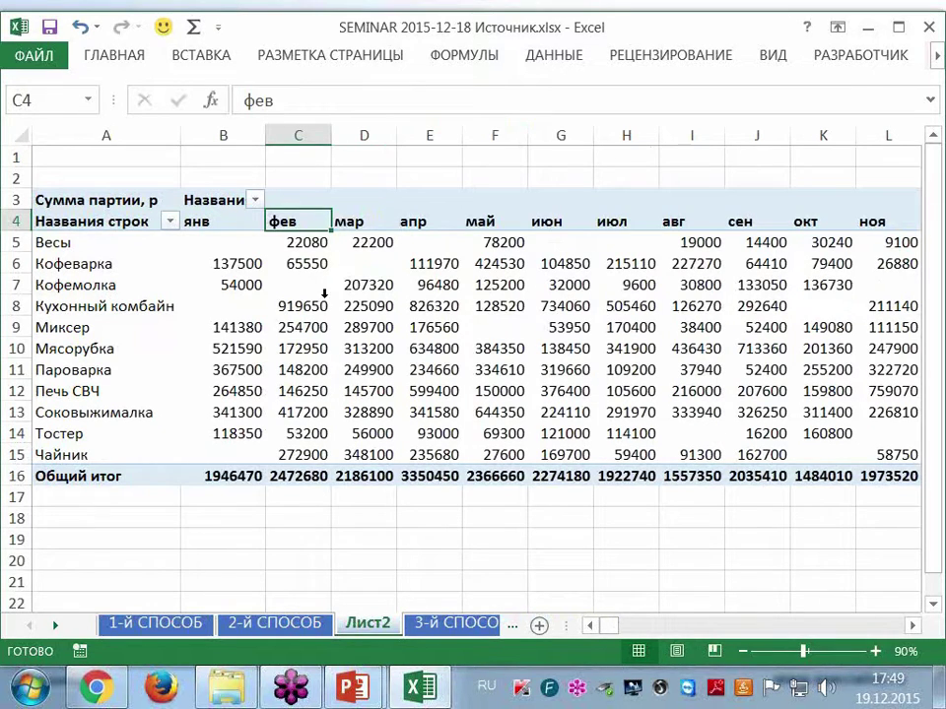
drag(265, 135, 255, 135)
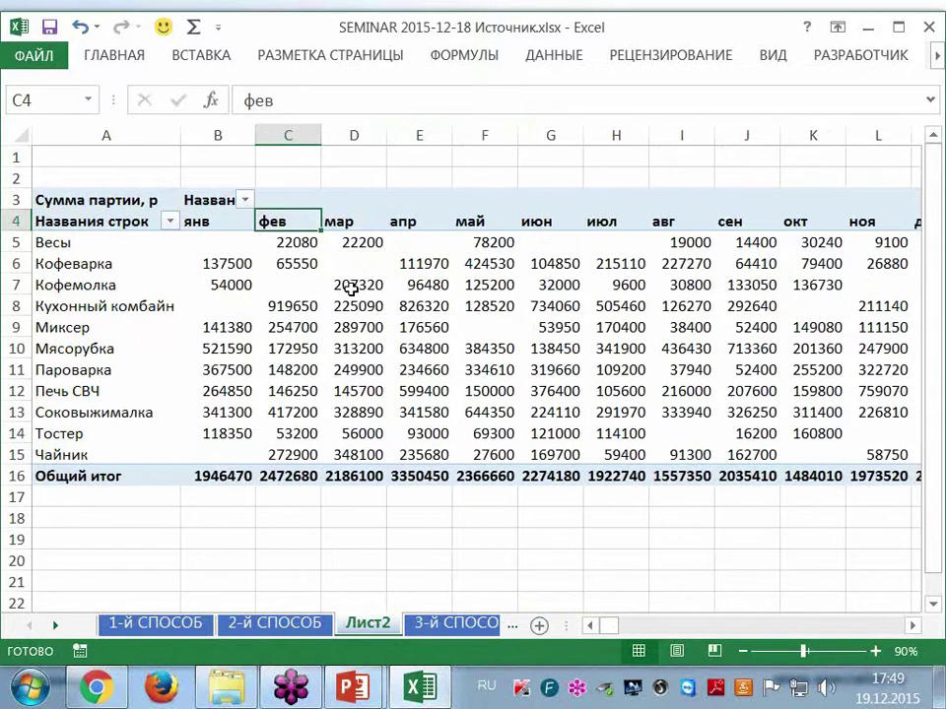
mouse_move(352, 288)
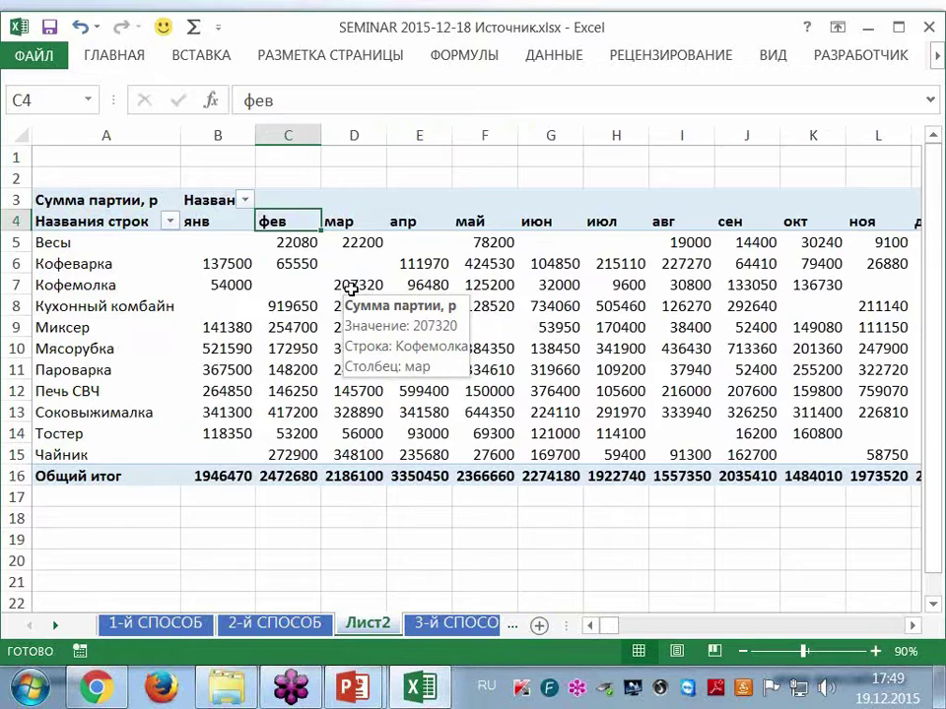
double_click(728, 31)
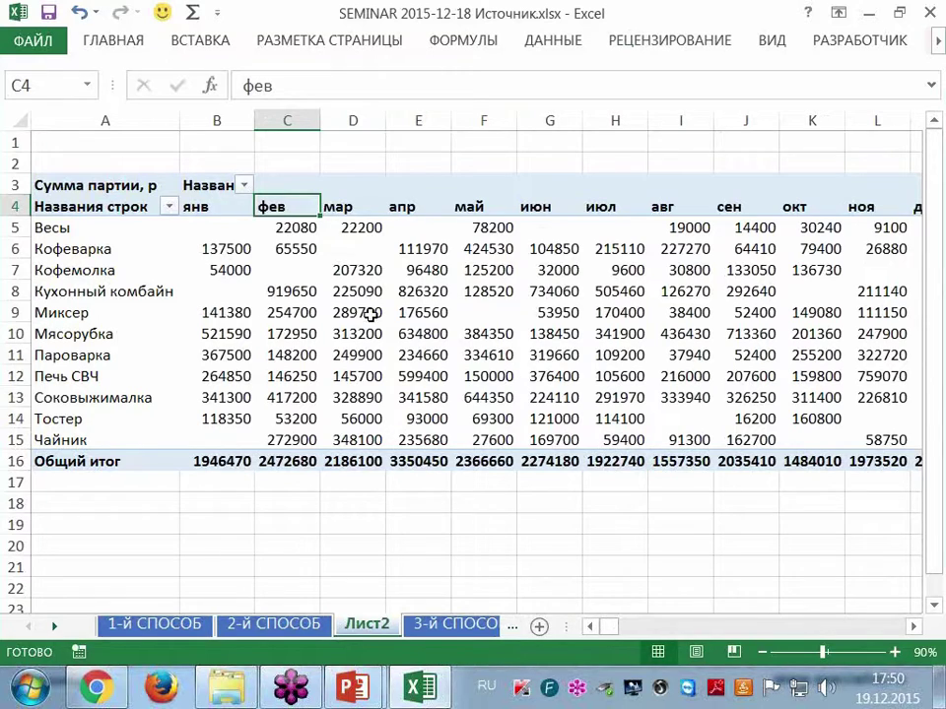
mouse_move(370, 315)
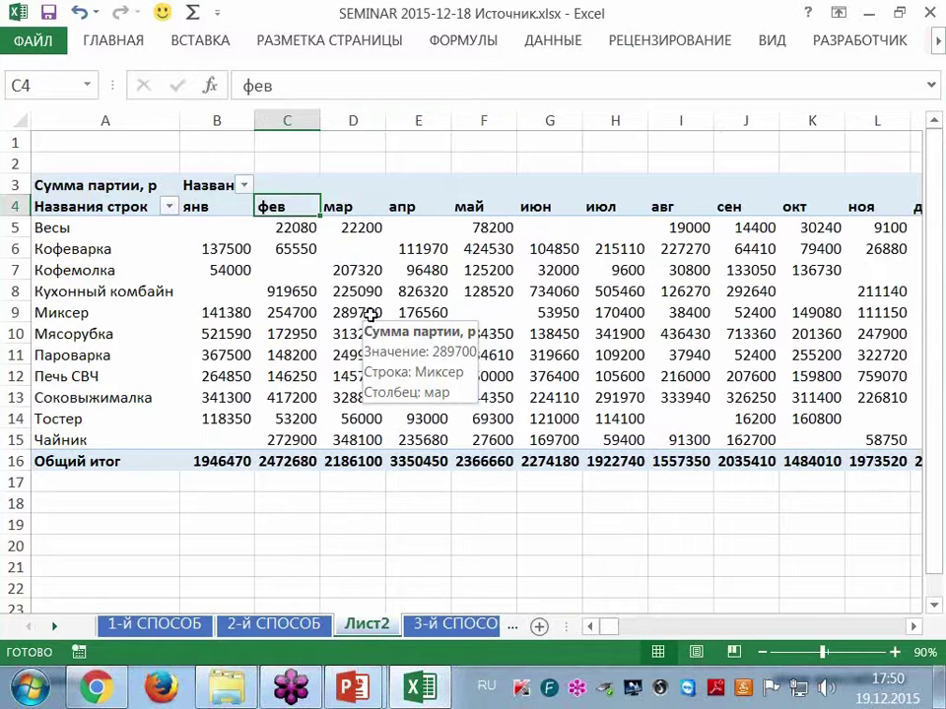
right_click(363, 293)
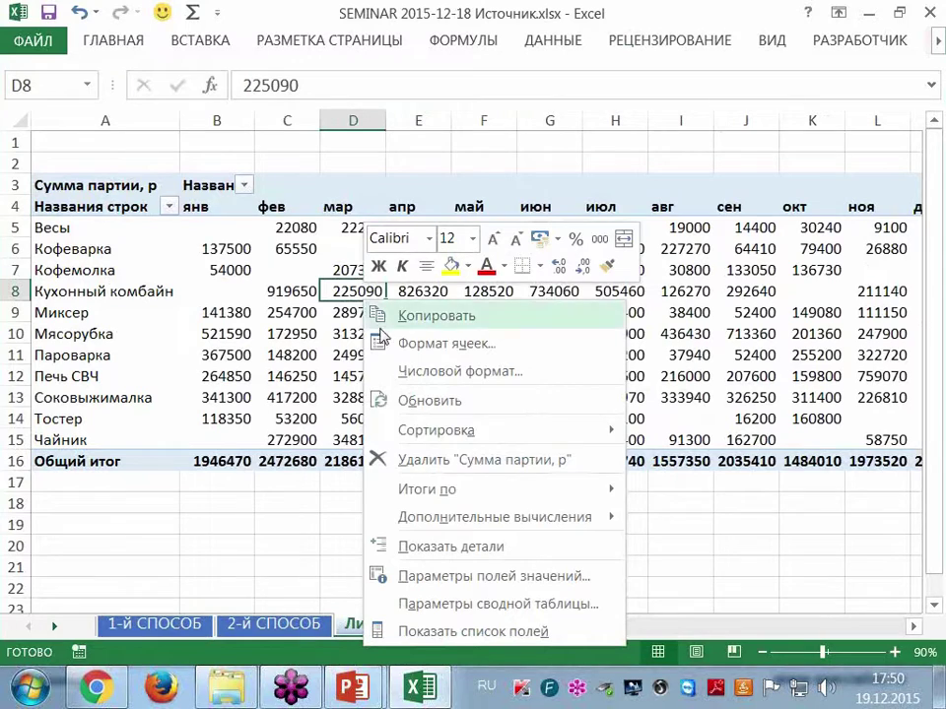
mouse_move(411, 498)
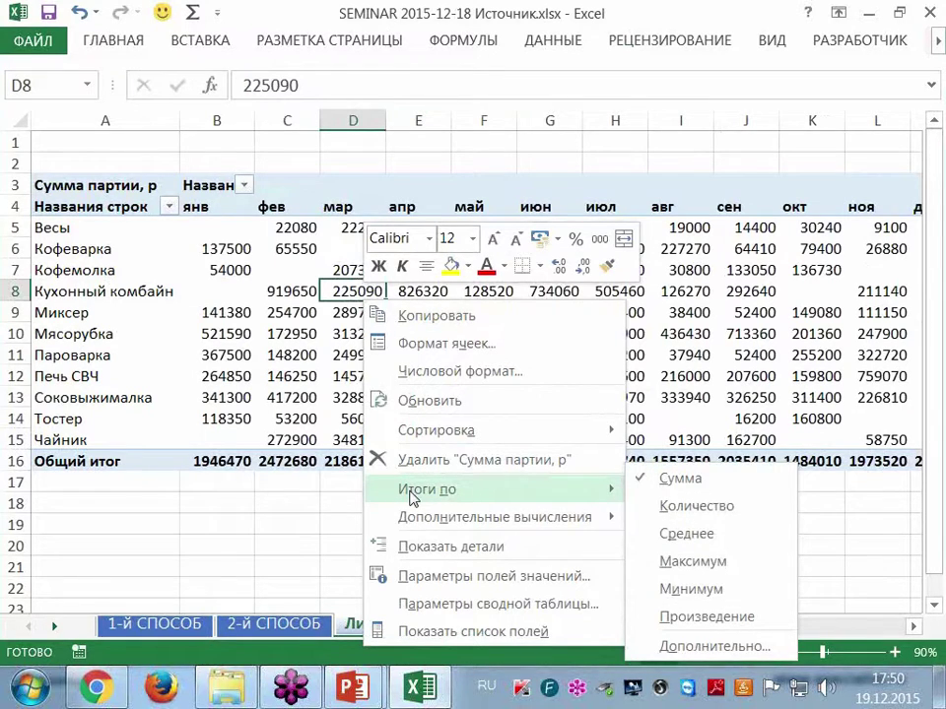
click(724, 504)
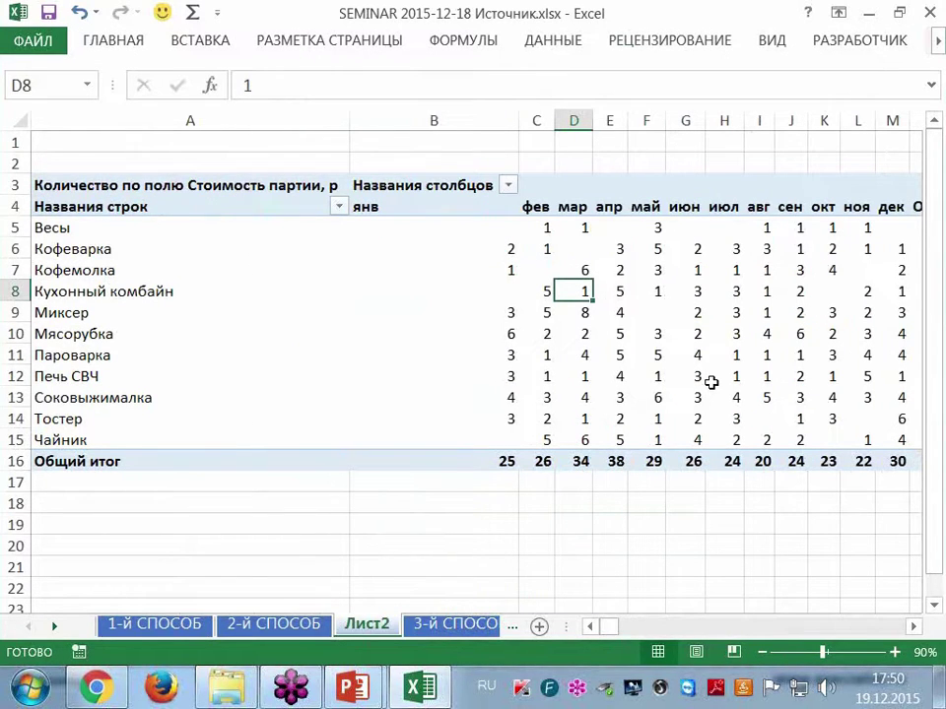
mouse_move(710, 383)
key(ctrl+z)
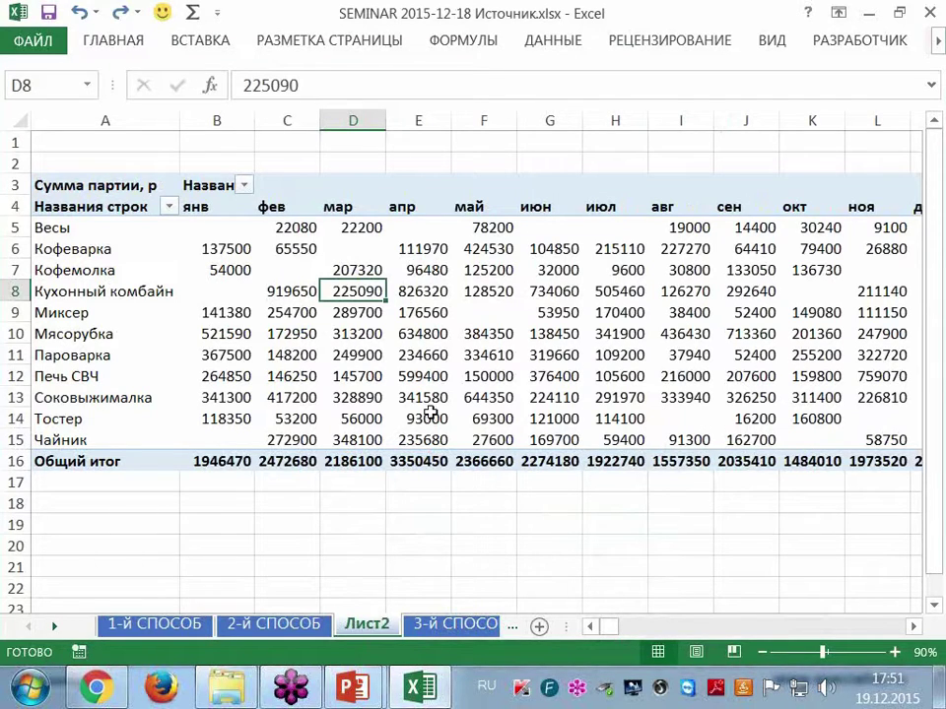
mouse_move(339, 300)
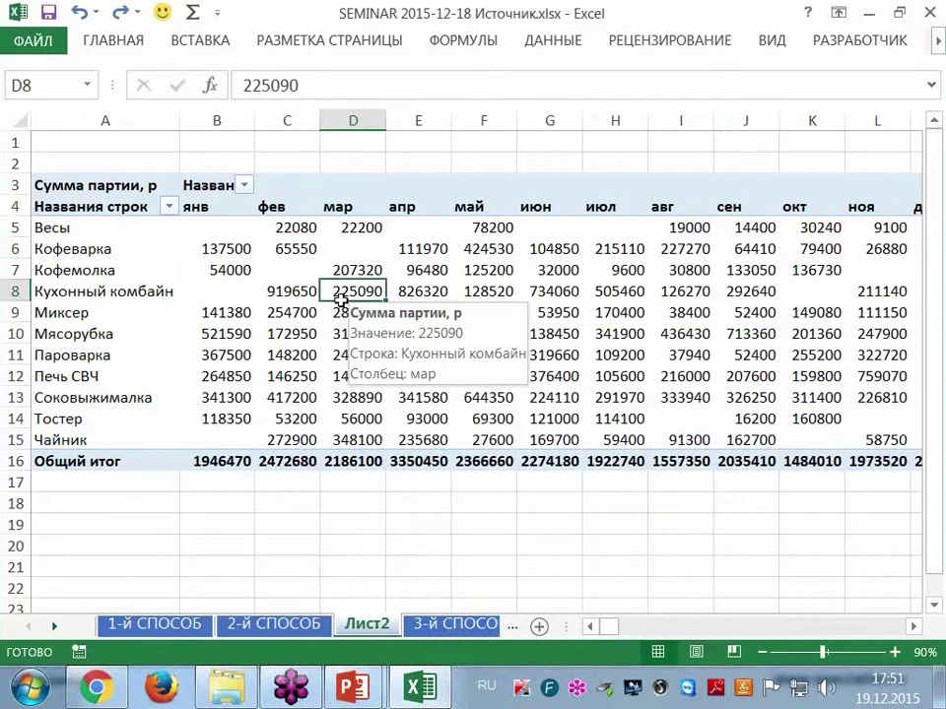
Step: Show pivot values as Running Total In with День поставки as the base field
right_click(345, 299)
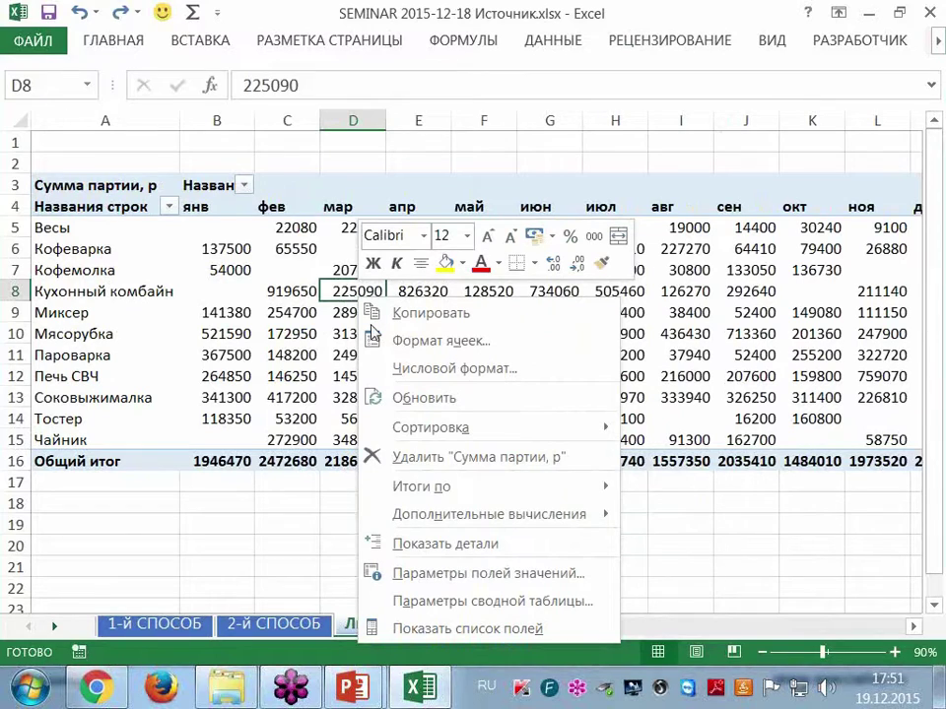
mouse_move(456, 519)
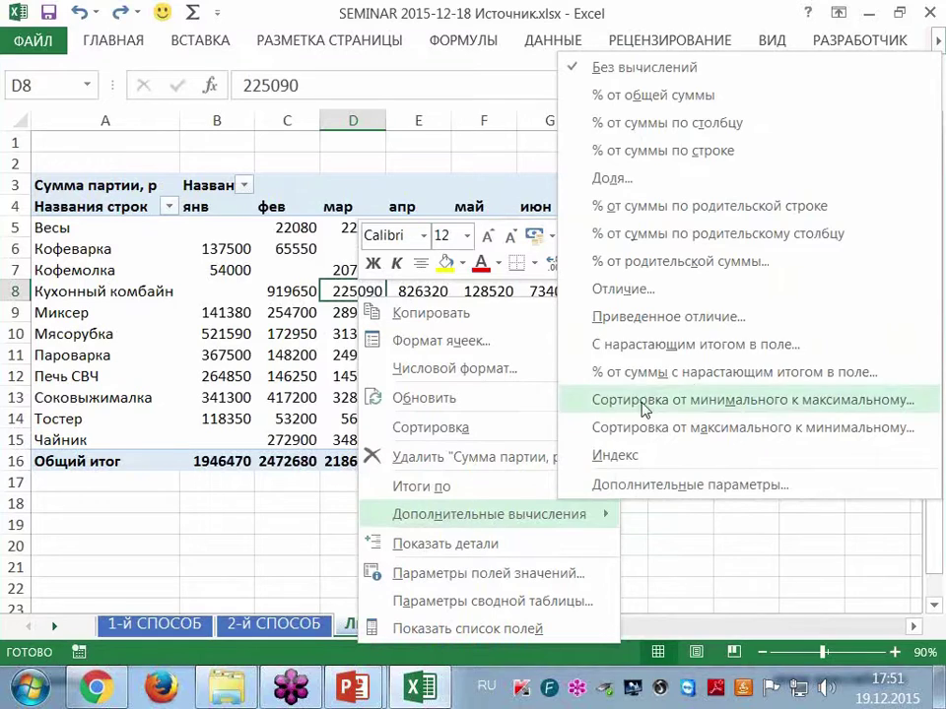
click(658, 346)
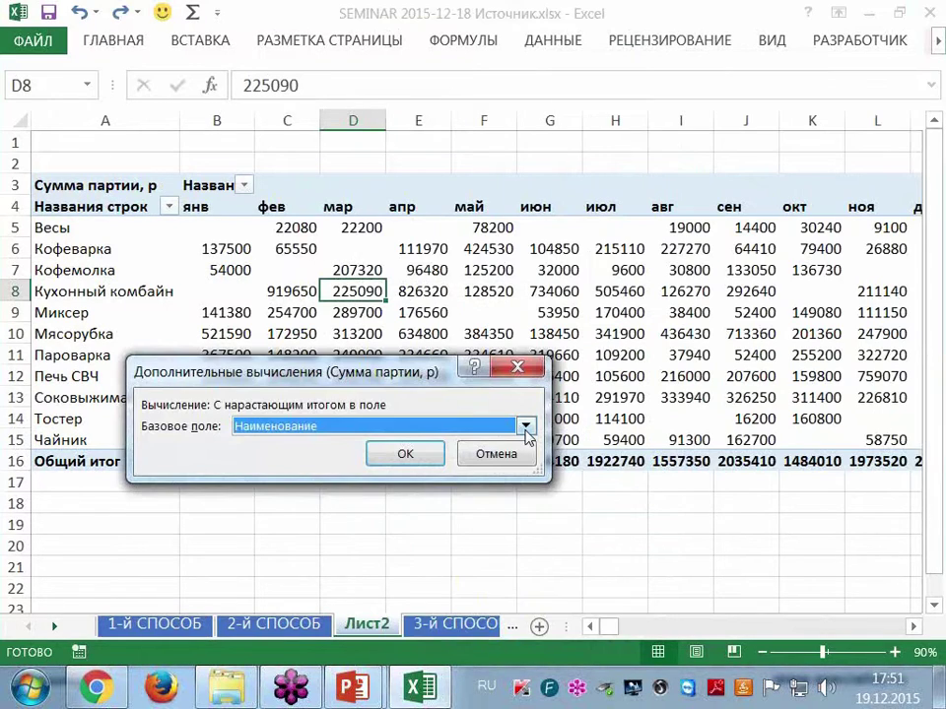
click(526, 430)
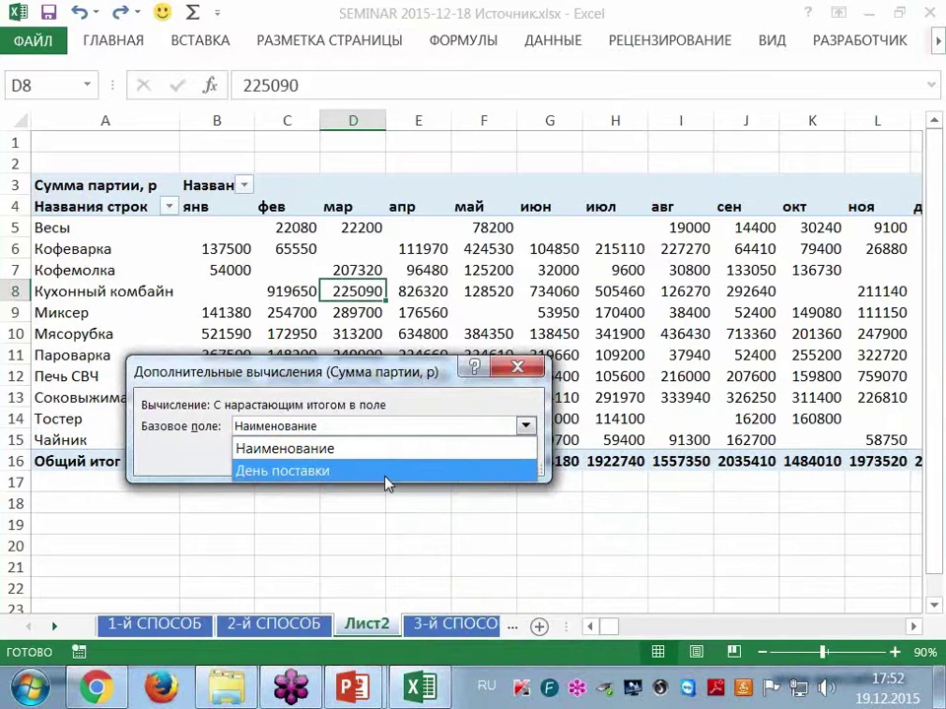
click(385, 475)
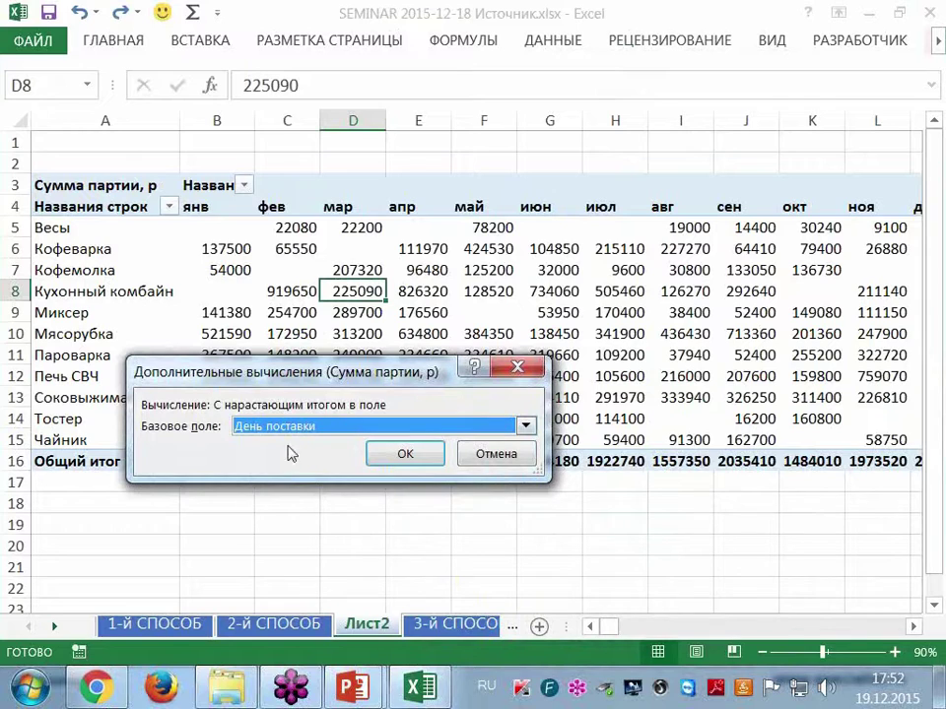
click(431, 458)
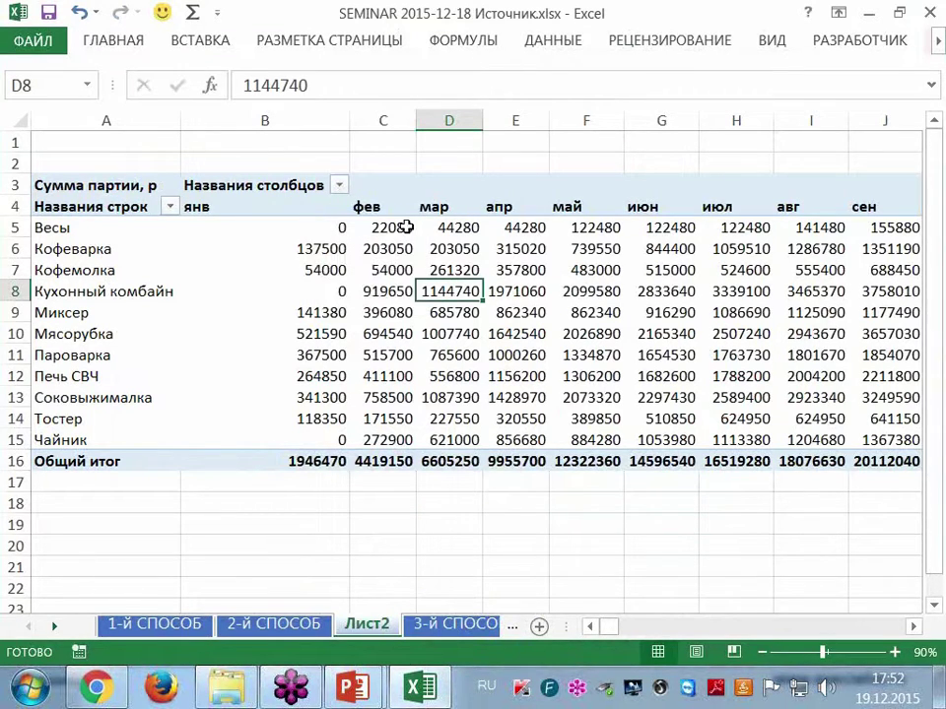
Step: Check the фев and мар running totals for Весы, then bring up a value cell's options
click(394, 229)
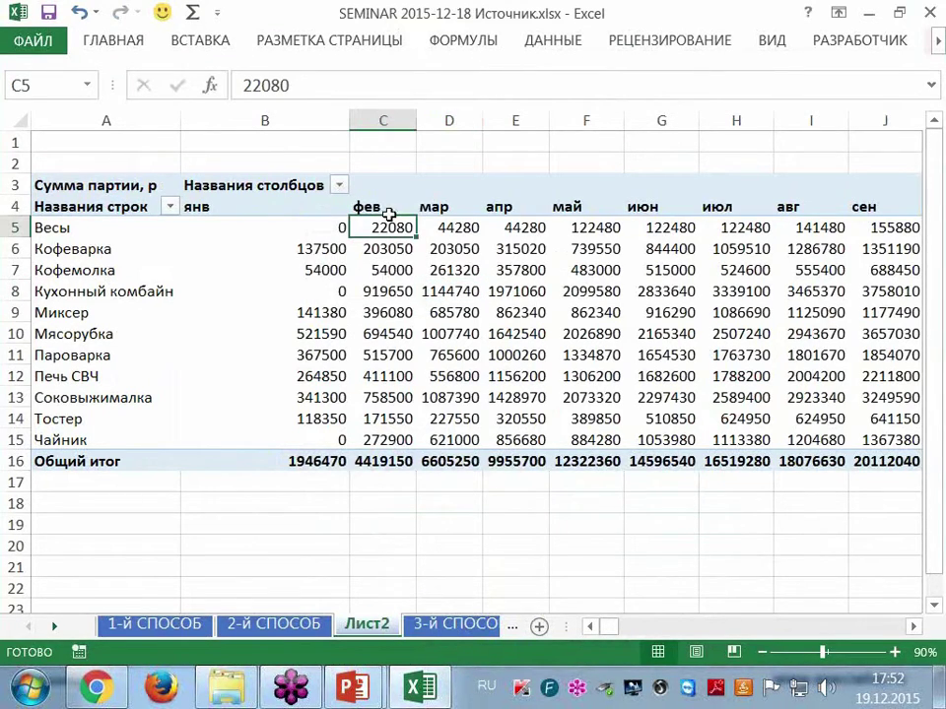
click(453, 229)
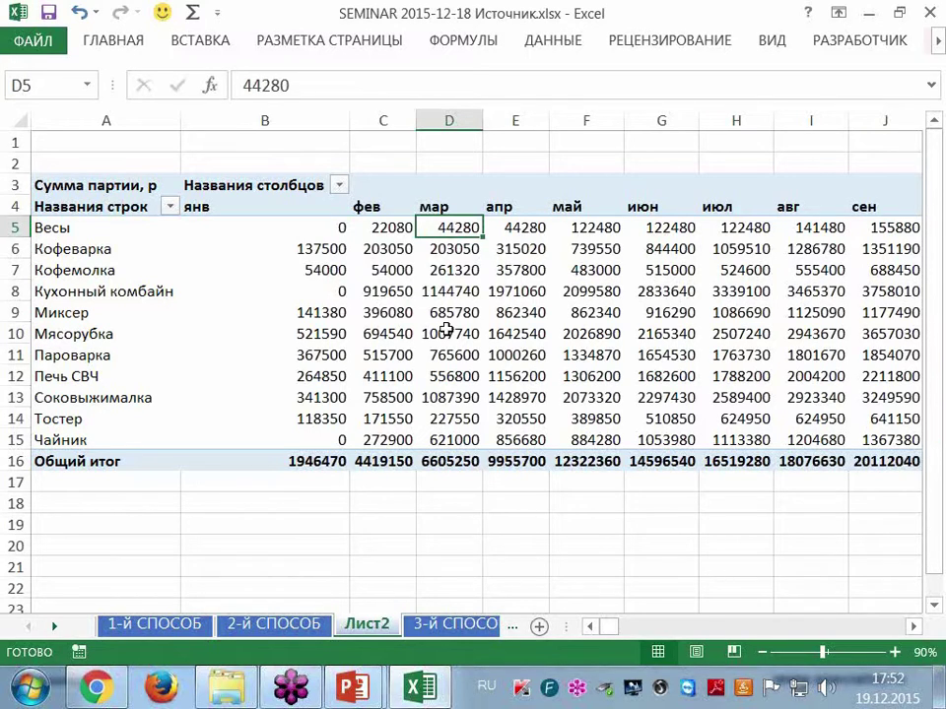
mouse_move(325, 248)
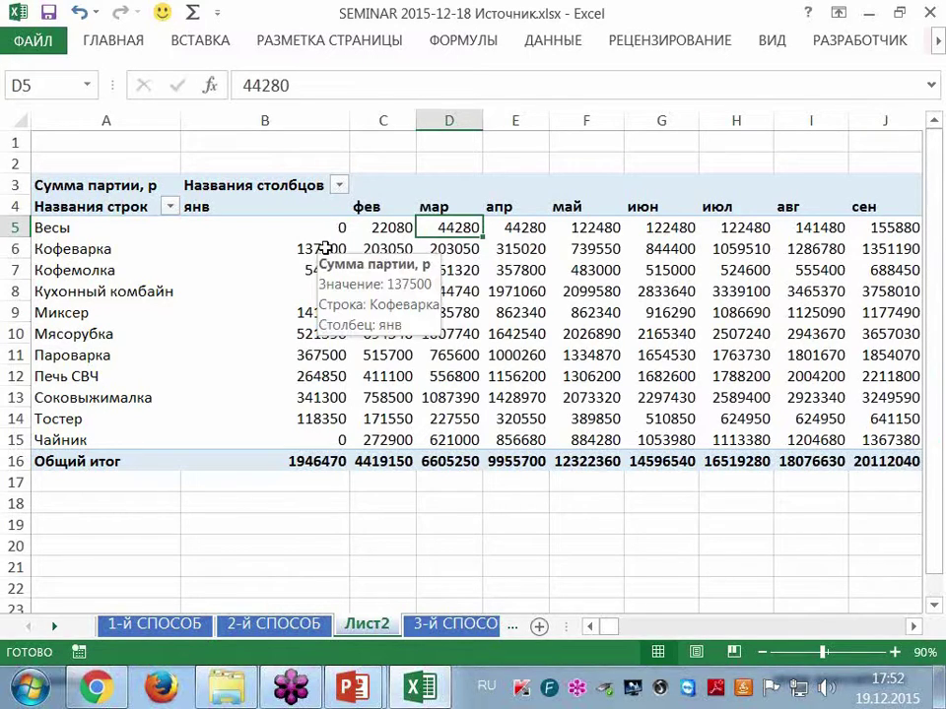
right_click(326, 248)
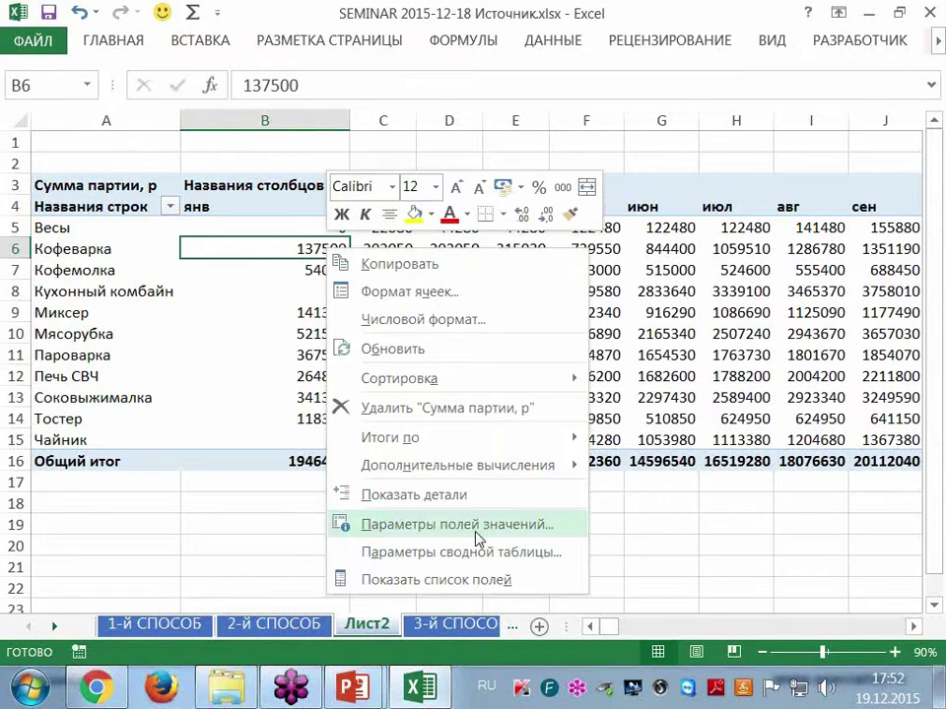
Step: Reapply Running Total In through Value Field Settings > Show Values As, based on День поставки
click(479, 540)
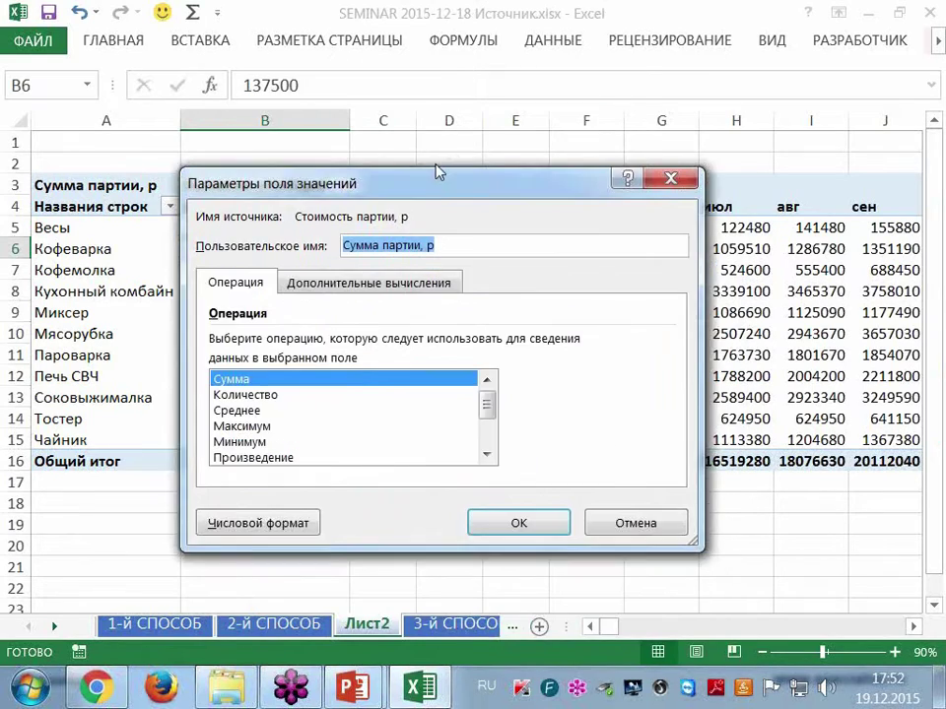
drag(483, 302, 387, 137)
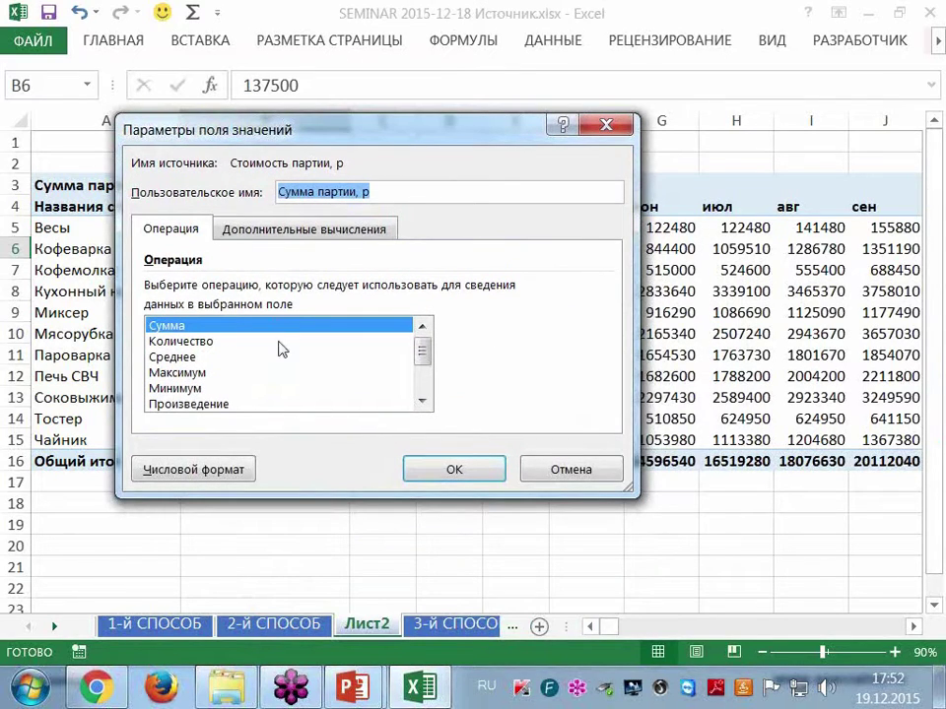
click(351, 232)
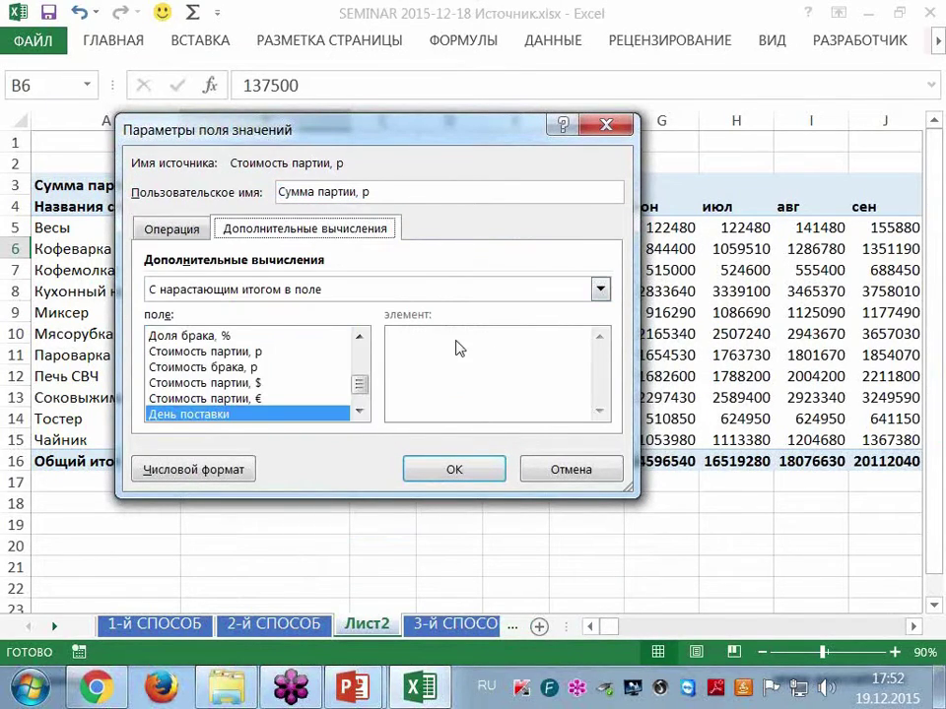
click(600, 292)
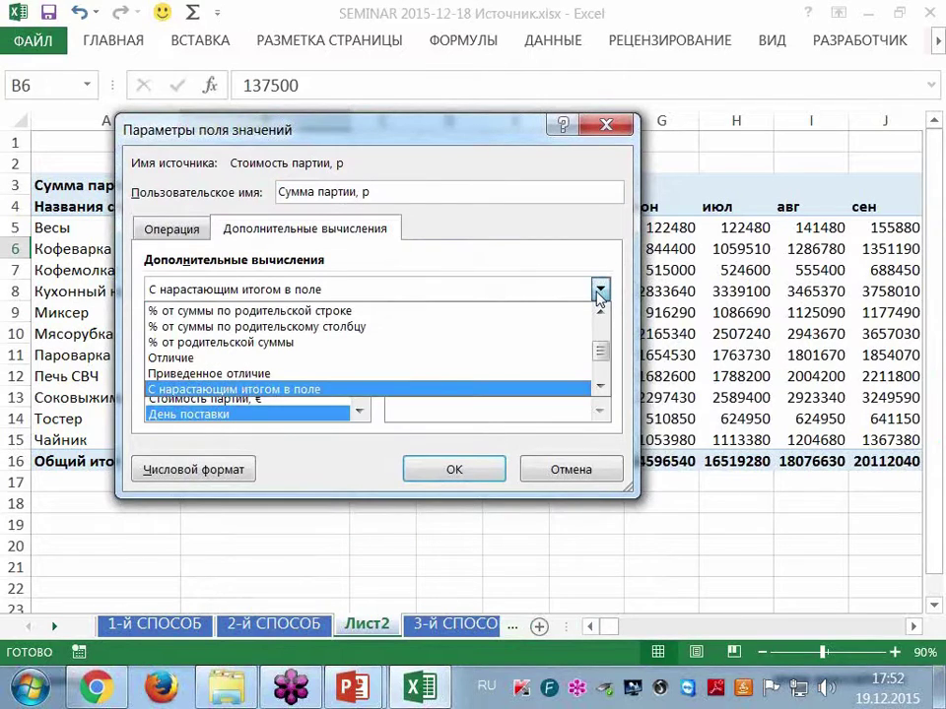
click(295, 391)
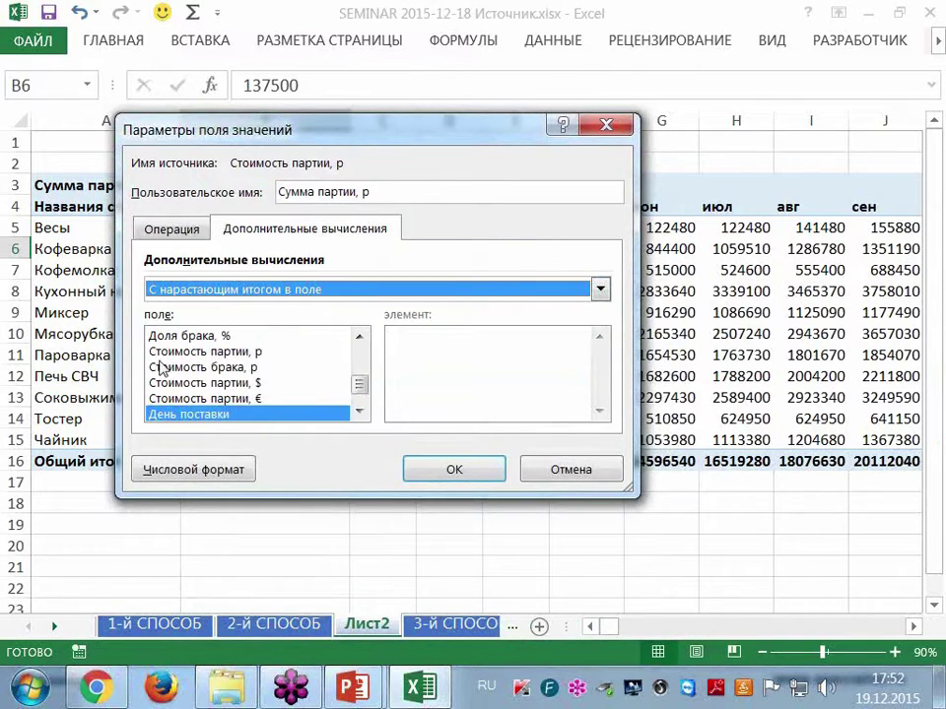
drag(338, 135, 481, 271)
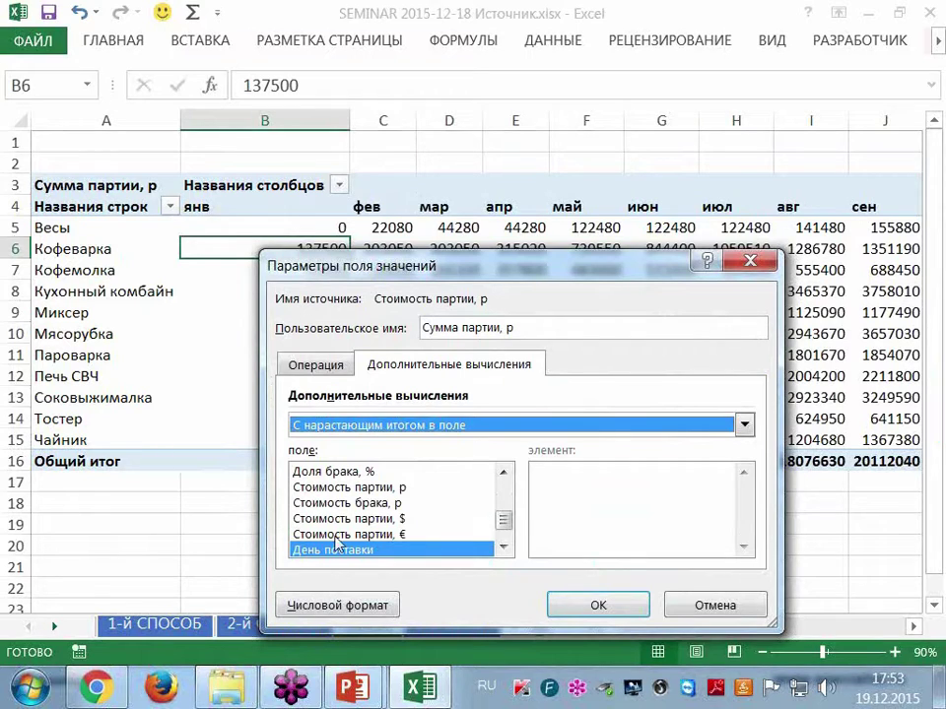
click(598, 605)
click(340, 310)
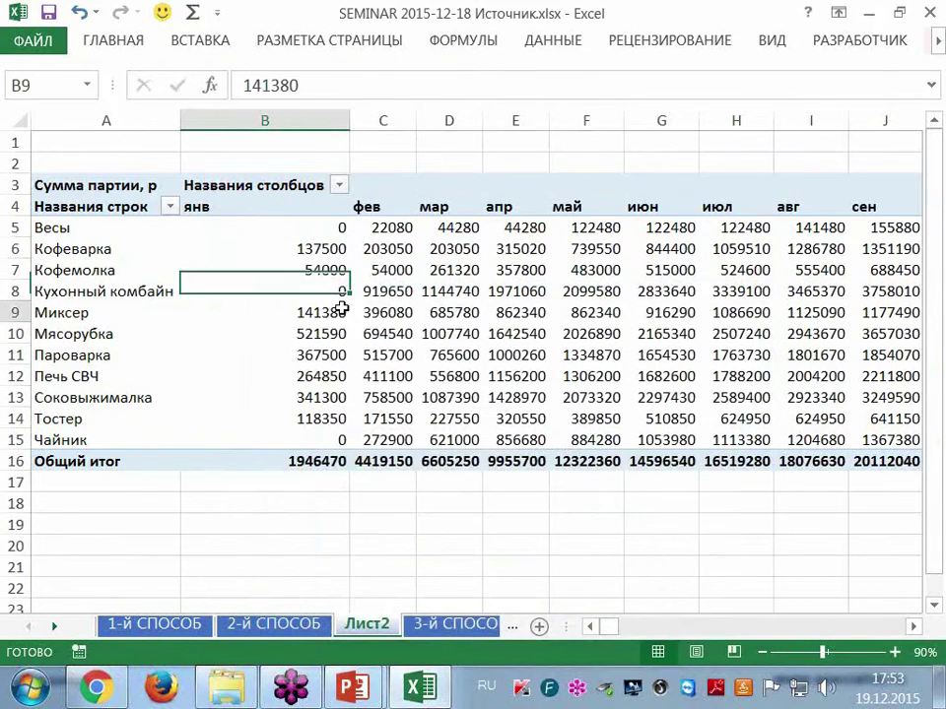
Step: Move Наименование from Rows to Columns so months run down and products run across
right_click(340, 310)
click(475, 637)
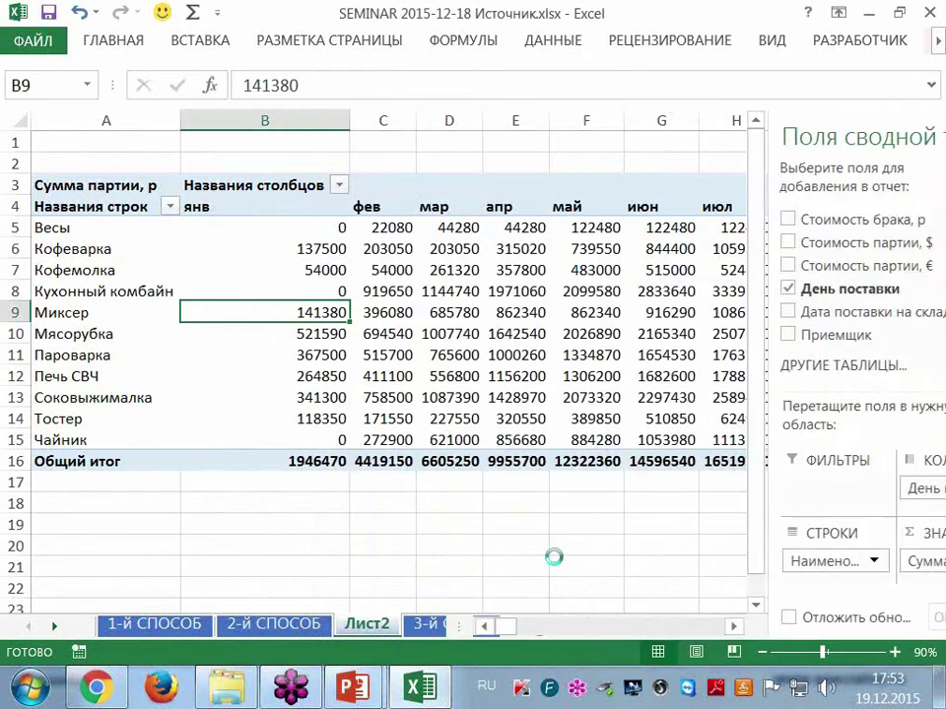
mouse_move(756, 563)
mouse_down()
mouse_move(880, 500)
mouse_move(869, 486)
mouse_move(781, 564)
mouse_up()
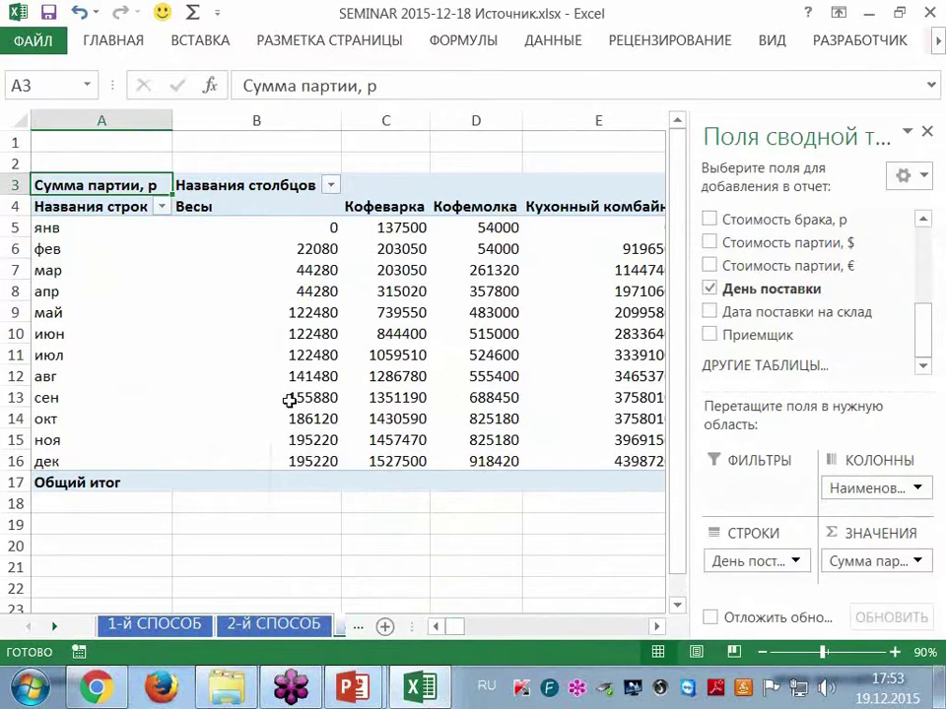
click(442, 539)
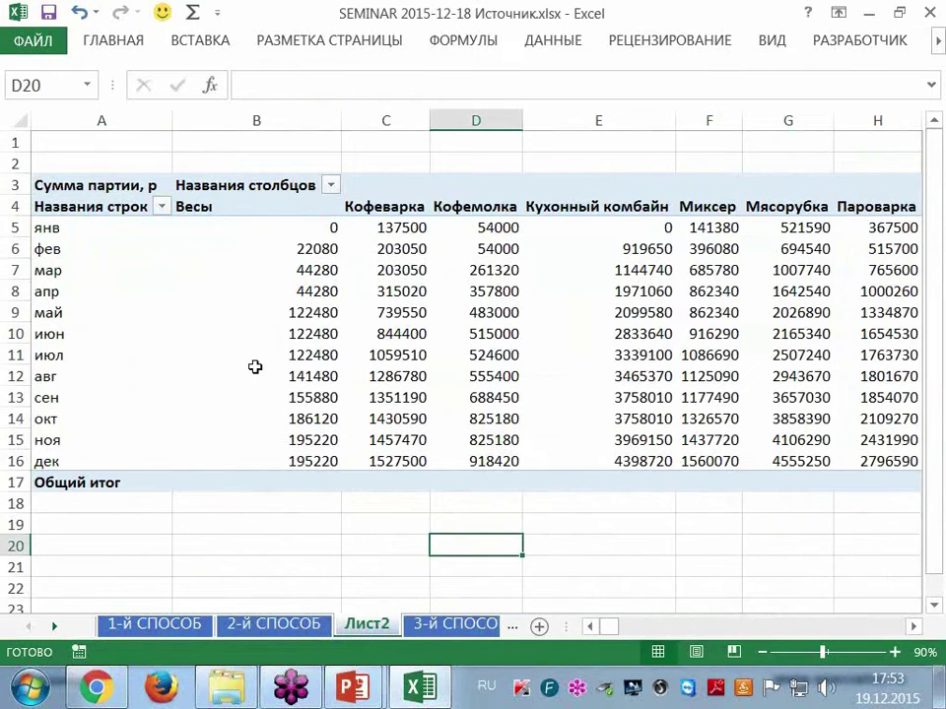
mouse_move(254, 367)
mouse_move(446, 331)
mouse_move(351, 463)
mouse_move(494, 464)
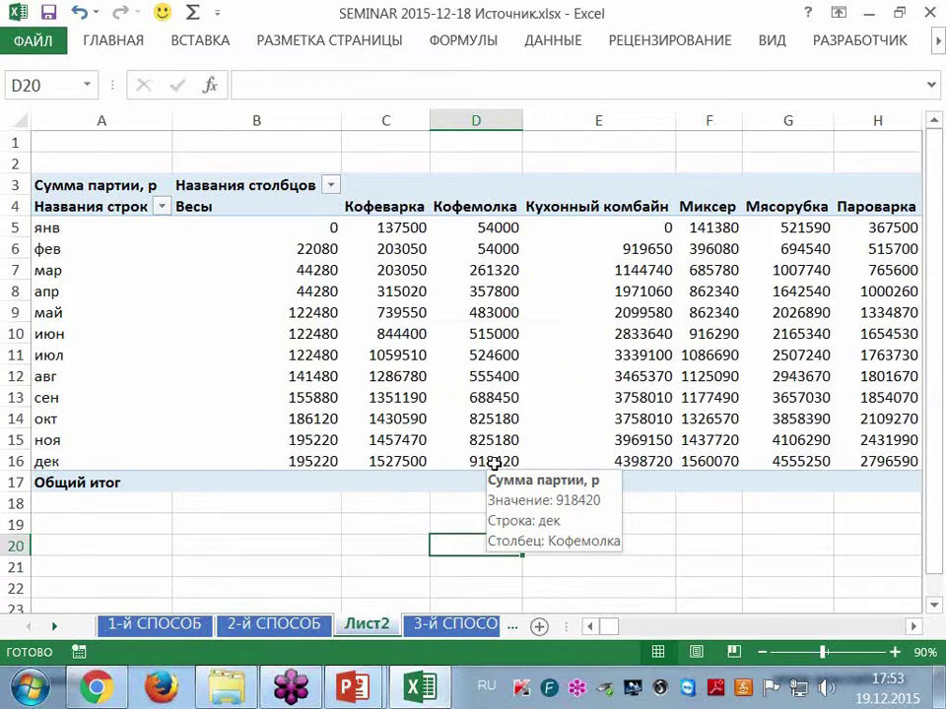
Step: Show values as % Running Total In based on День поставки, and hide the field list
right_click(398, 297)
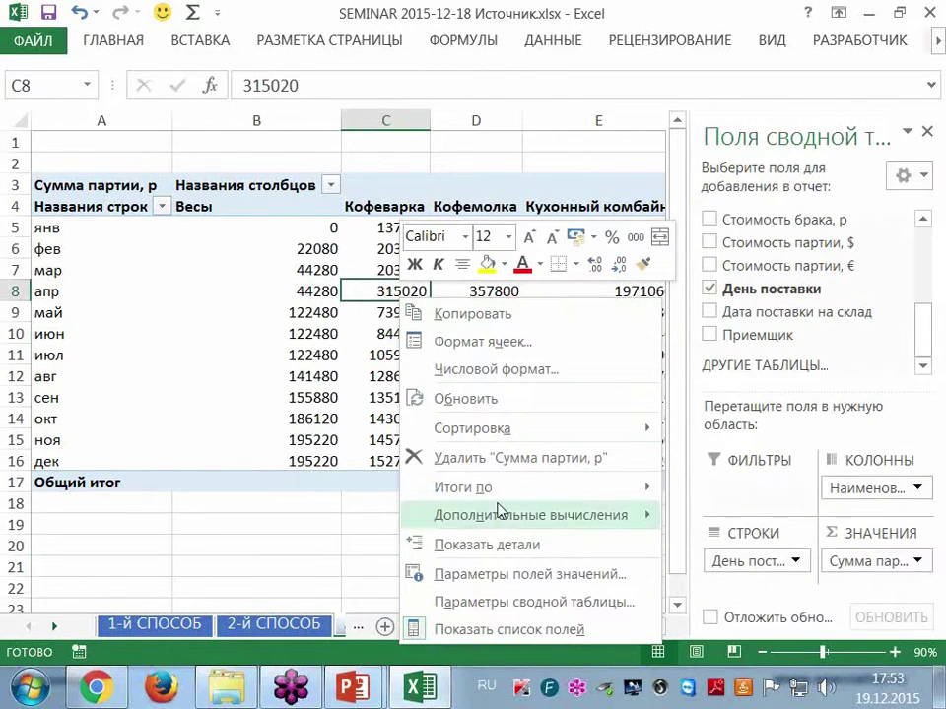
mouse_move(494, 521)
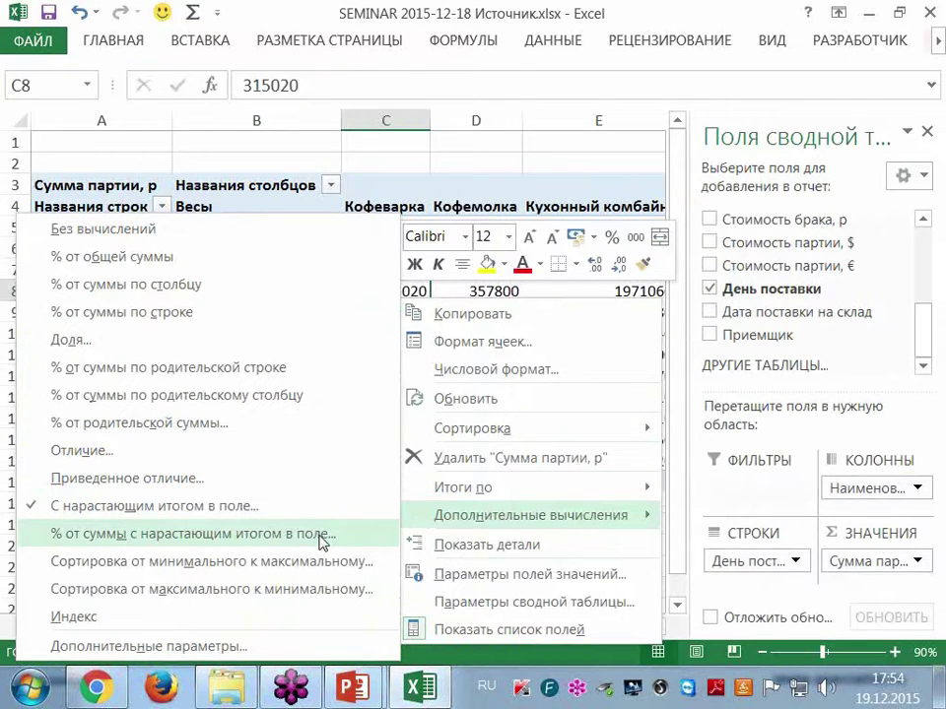
click(322, 541)
drag(412, 363, 443, 255)
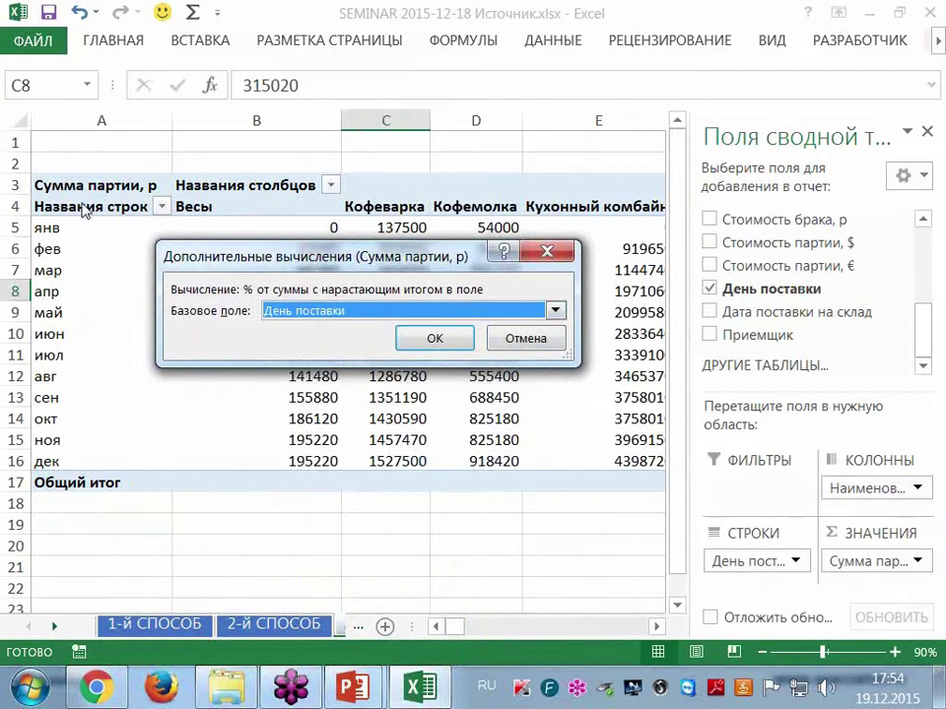
click(556, 312)
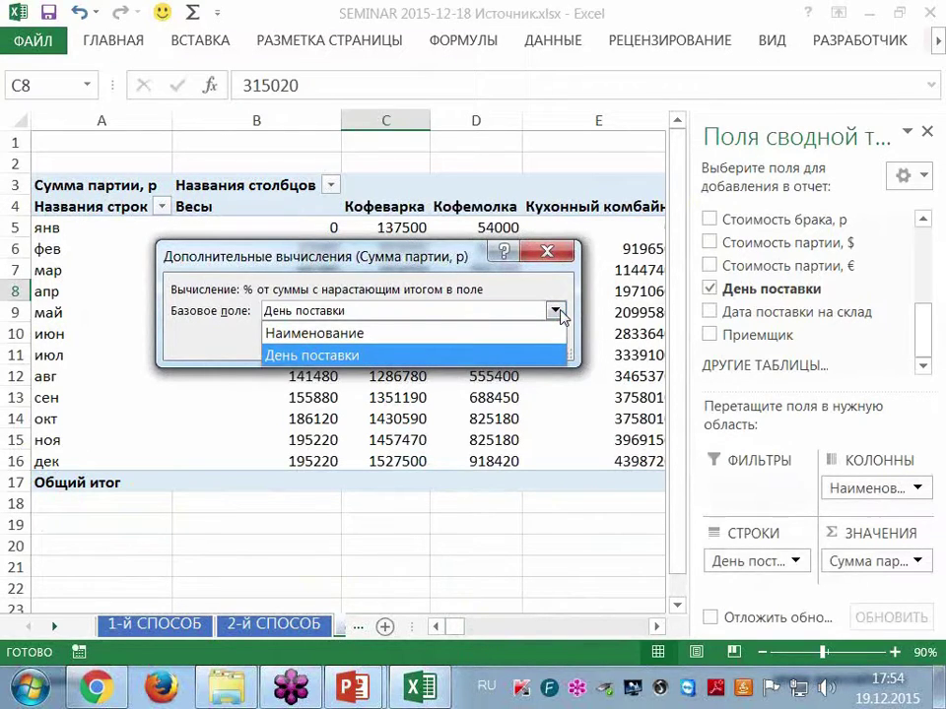
click(559, 354)
click(430, 338)
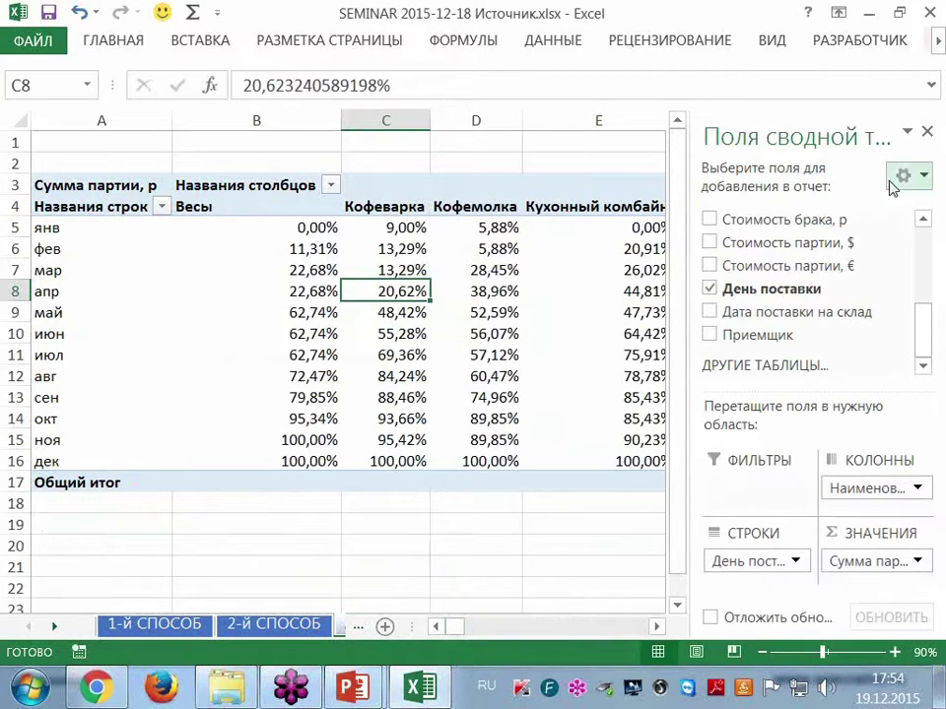
click(926, 131)
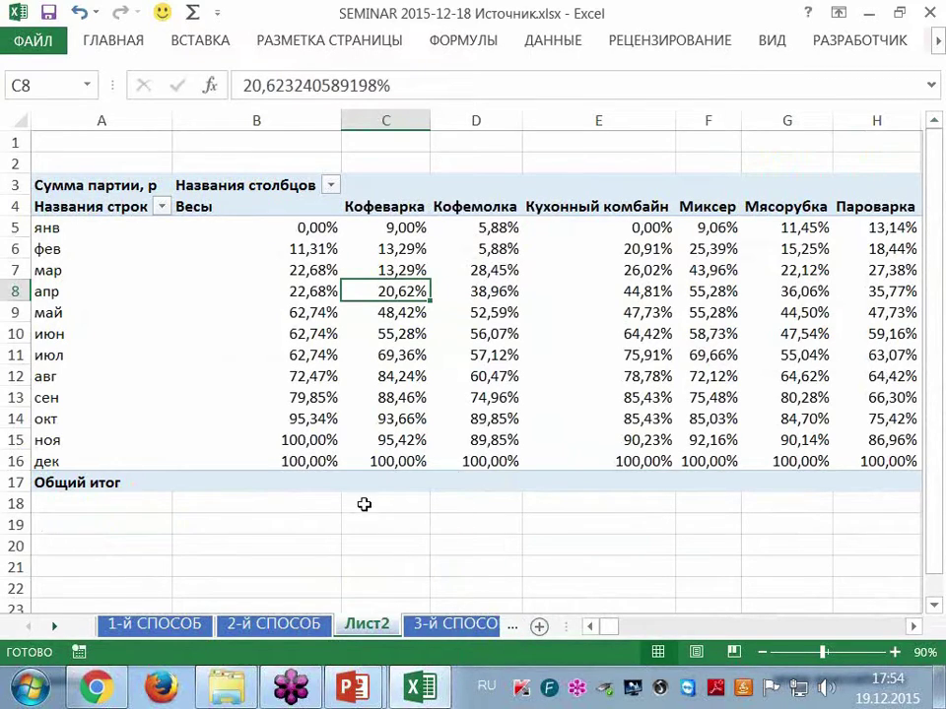
mouse_move(314, 437)
Step: Add Стоимость партии, р to Values as a second rouble field
right_click(408, 295)
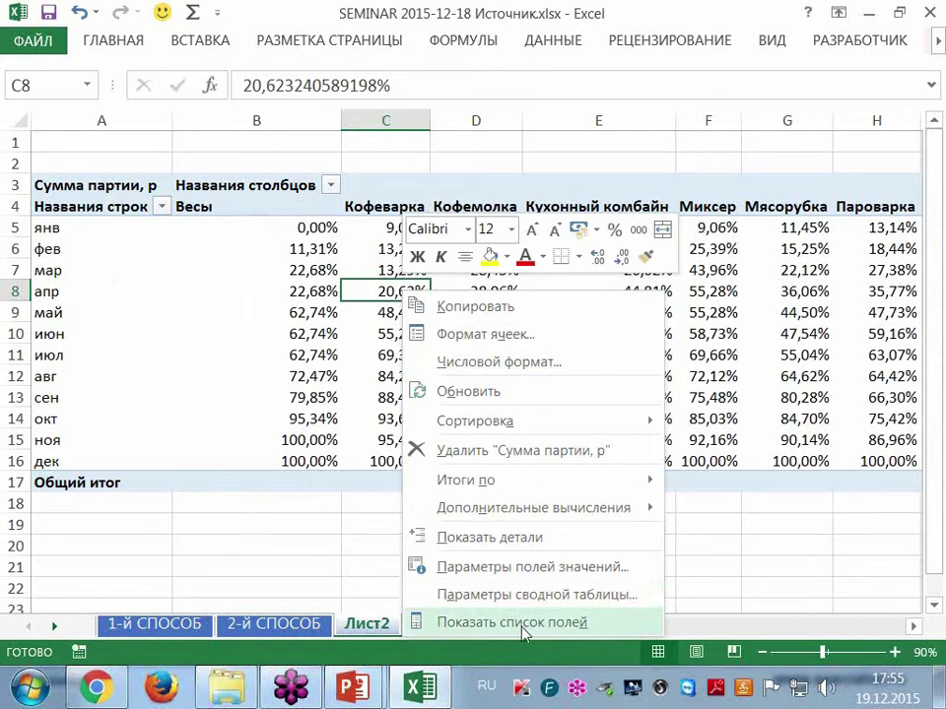
click(524, 622)
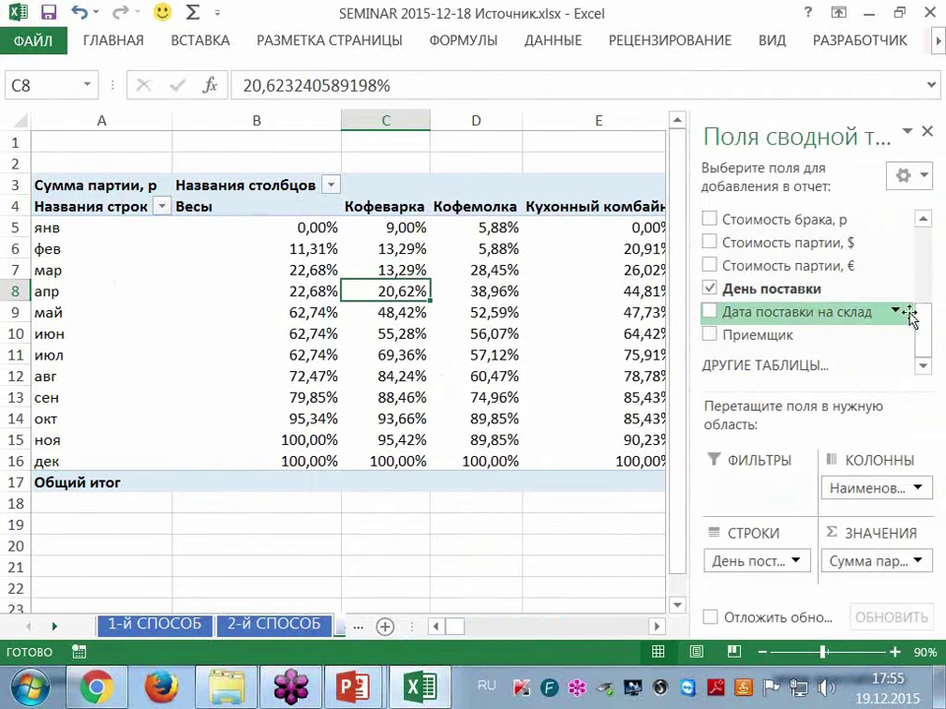
scroll(922, 335, up, 2)
mouse_move(825, 296)
mouse_down()
mouse_move(871, 589)
mouse_move(825, 570)
mouse_up()
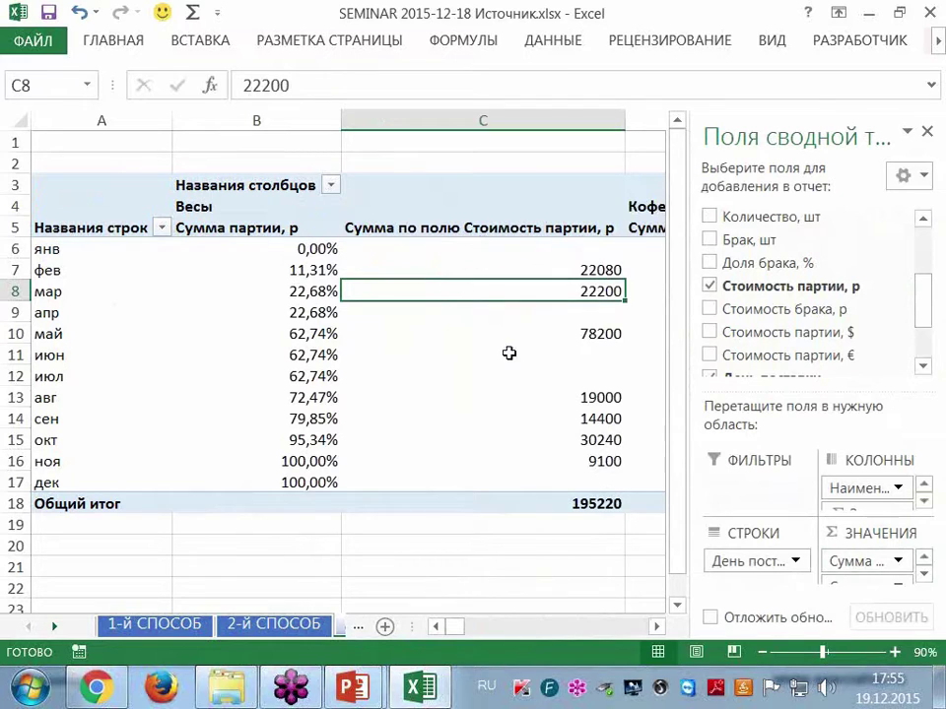
Step: Show the new rouble values as a Running Total and hide the field list
click(585, 270)
right_click(585, 269)
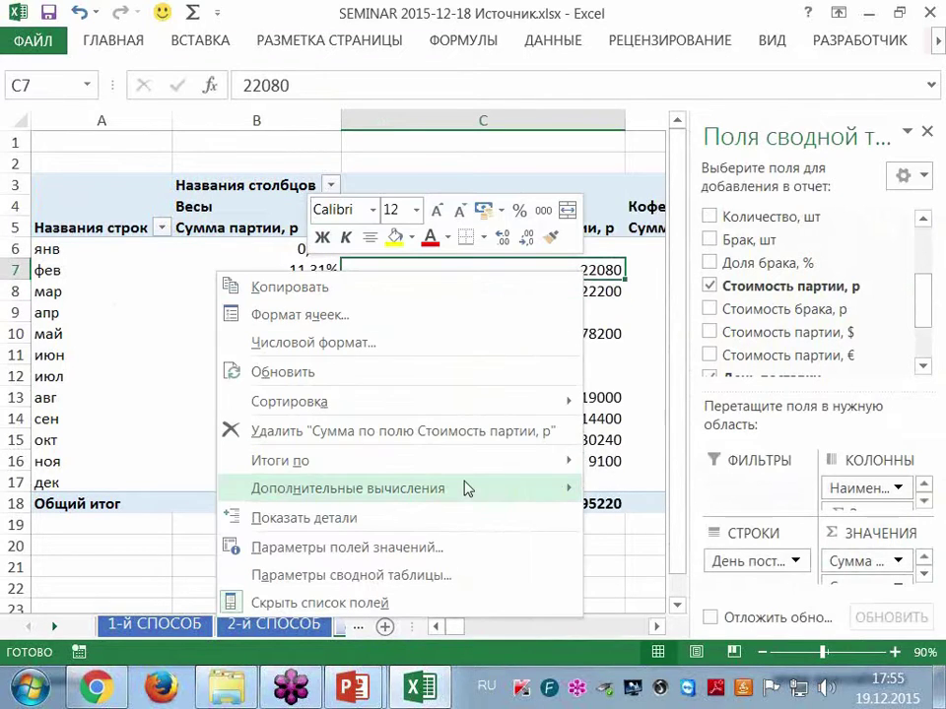
mouse_move(464, 490)
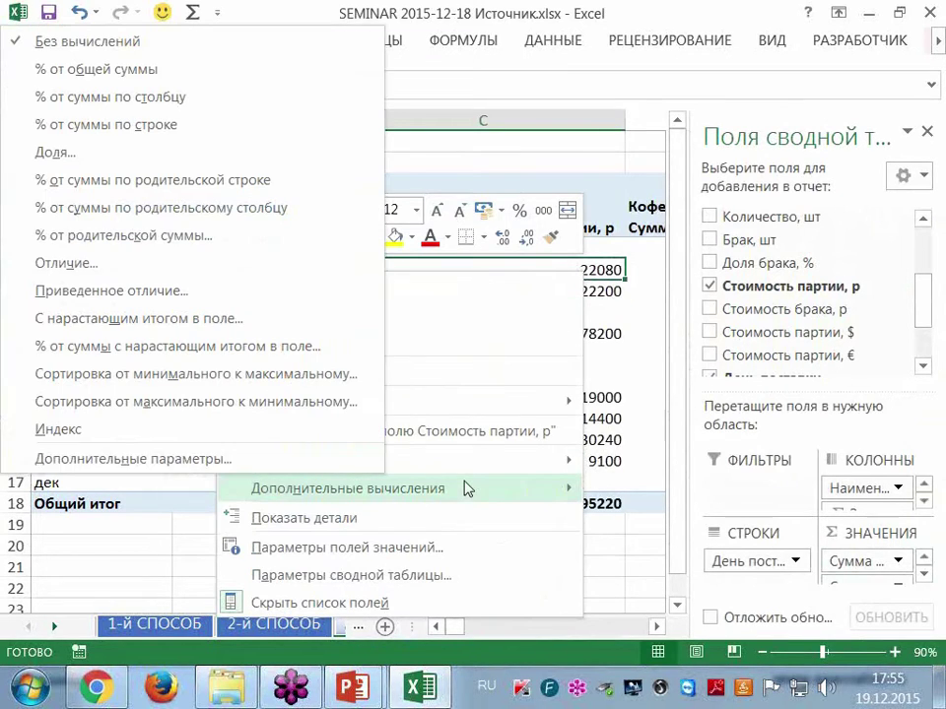
click(200, 328)
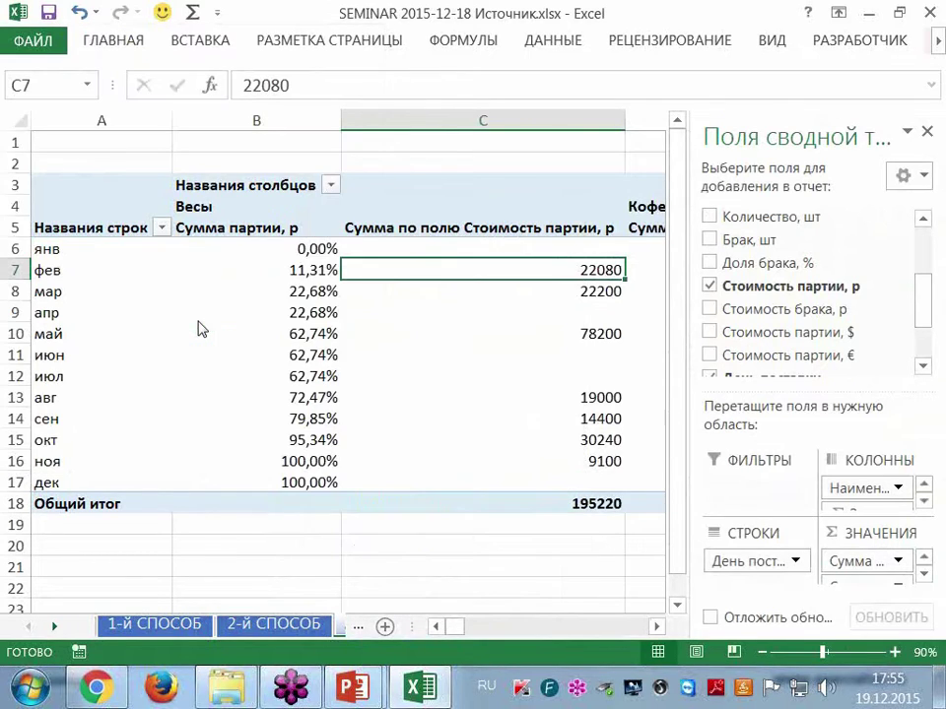
click(500, 340)
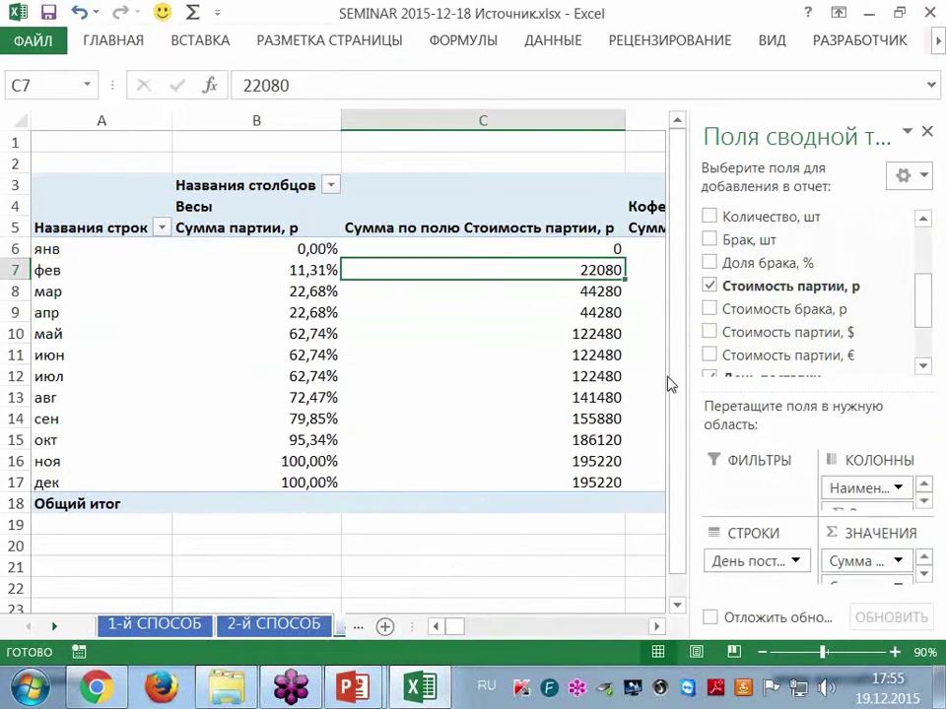
click(926, 131)
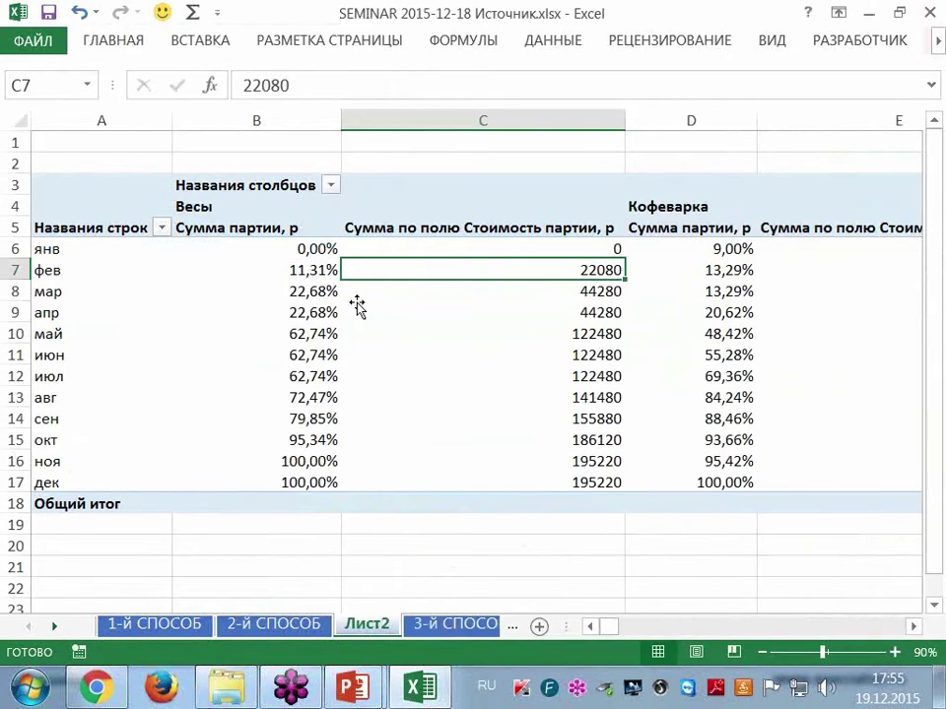
Step: Rename the value headers to 'Итог, %' and 'Итог, р'
click(289, 228)
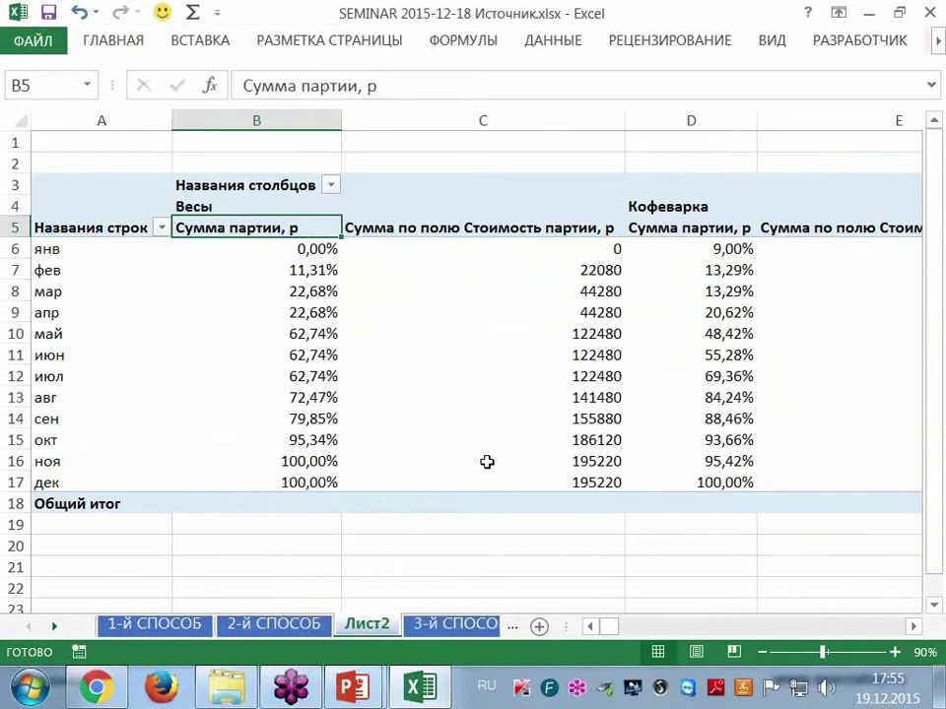
mouse_move(486, 463)
text(Итог, %)
key(Tab)
text(И)
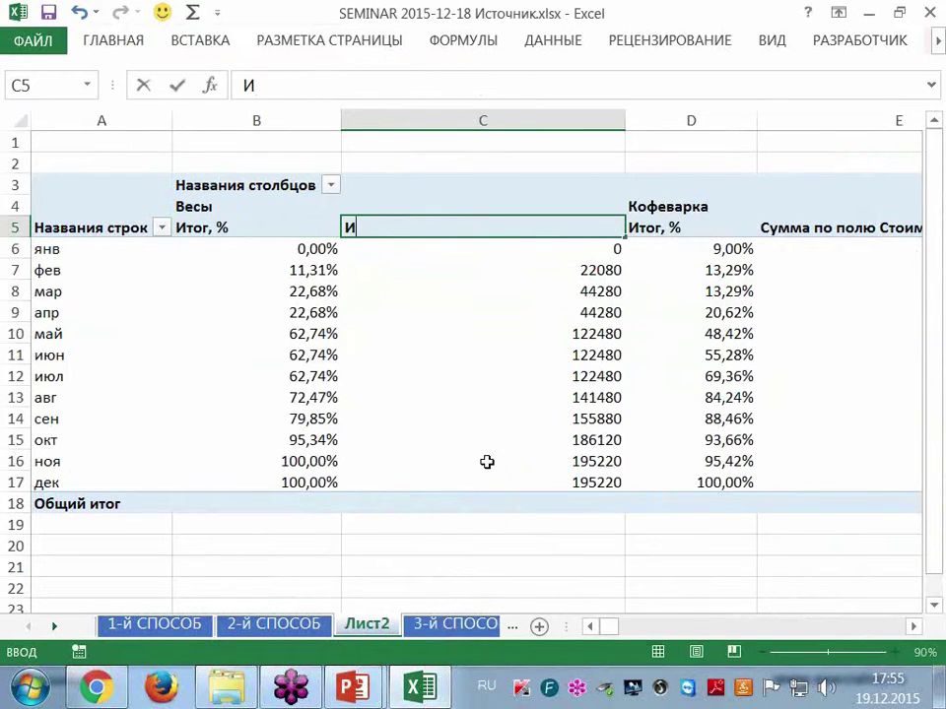
text(тог, р)
key(Return)
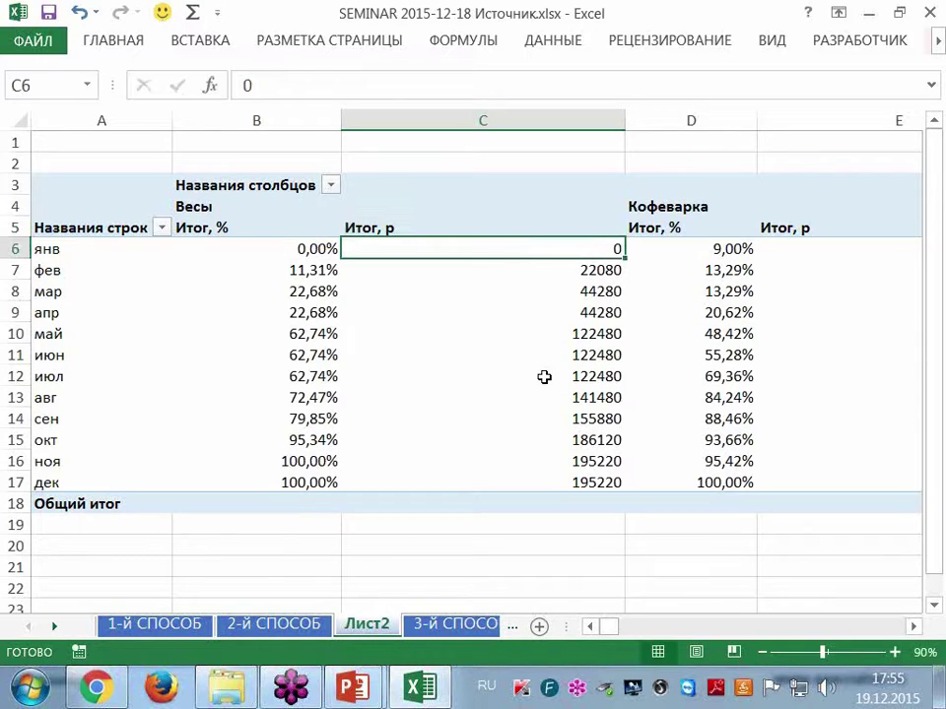
Step: AutoFit all sheet columns to their contents and check a Кофемолка rouble total
click(14, 121)
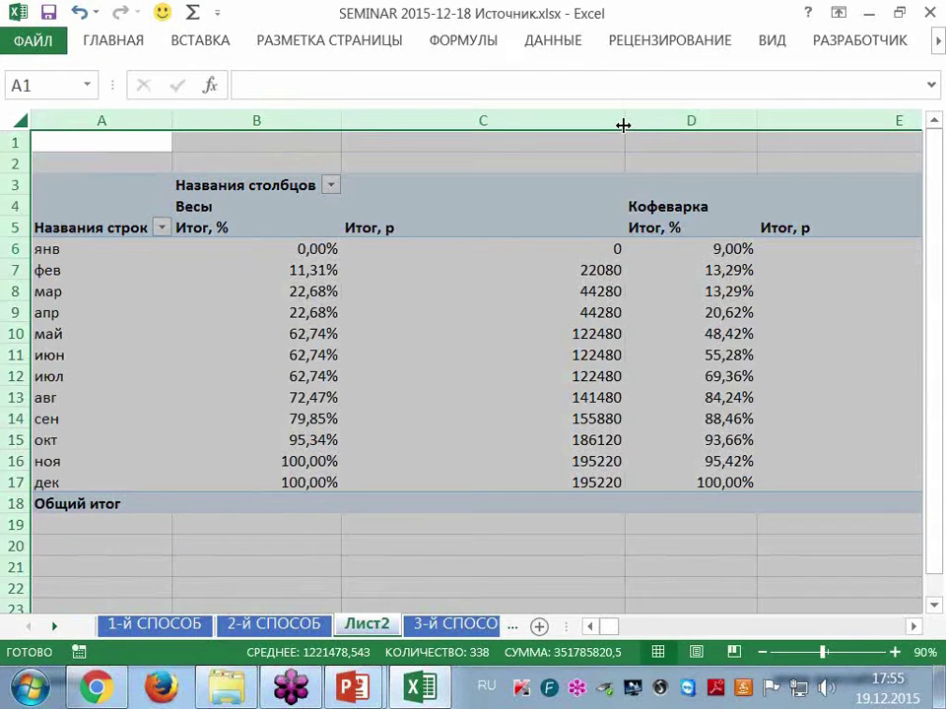
double_click(624, 122)
click(443, 439)
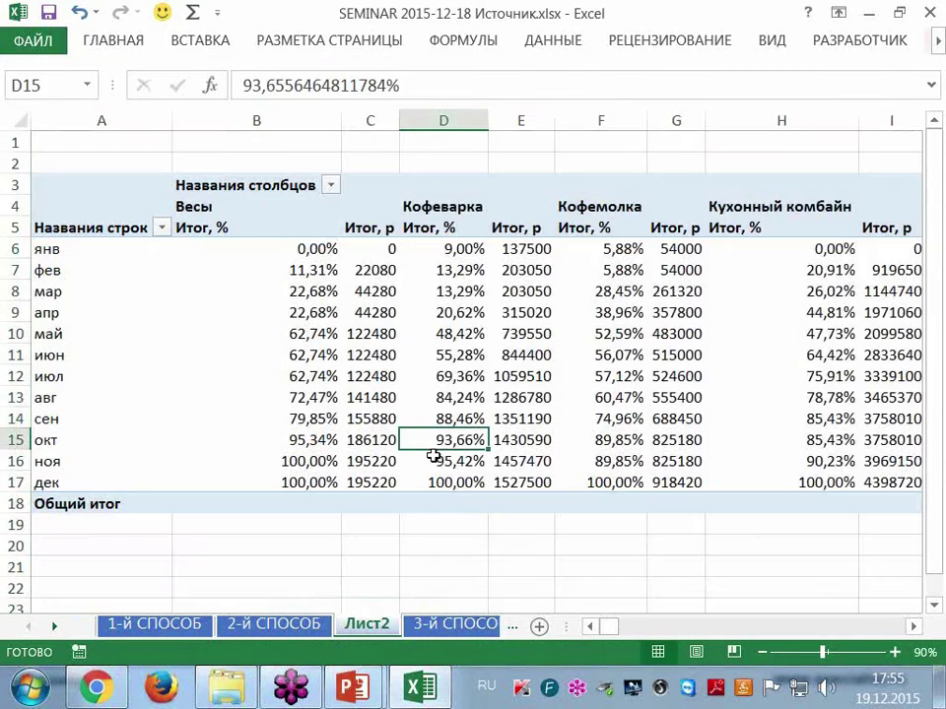
click(665, 437)
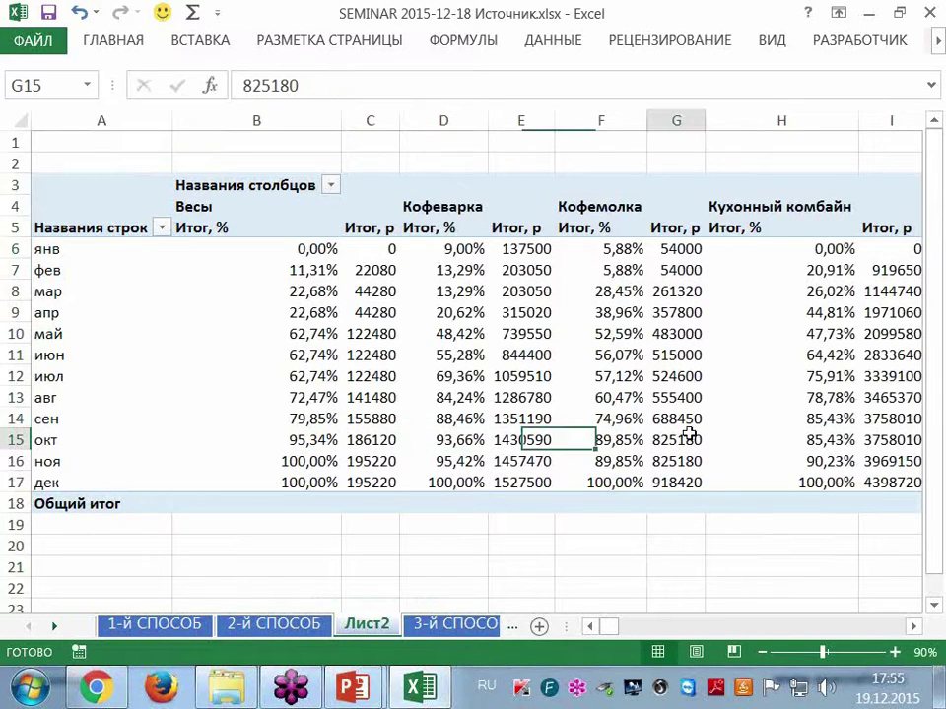
drag(915, 628, 915, 628)
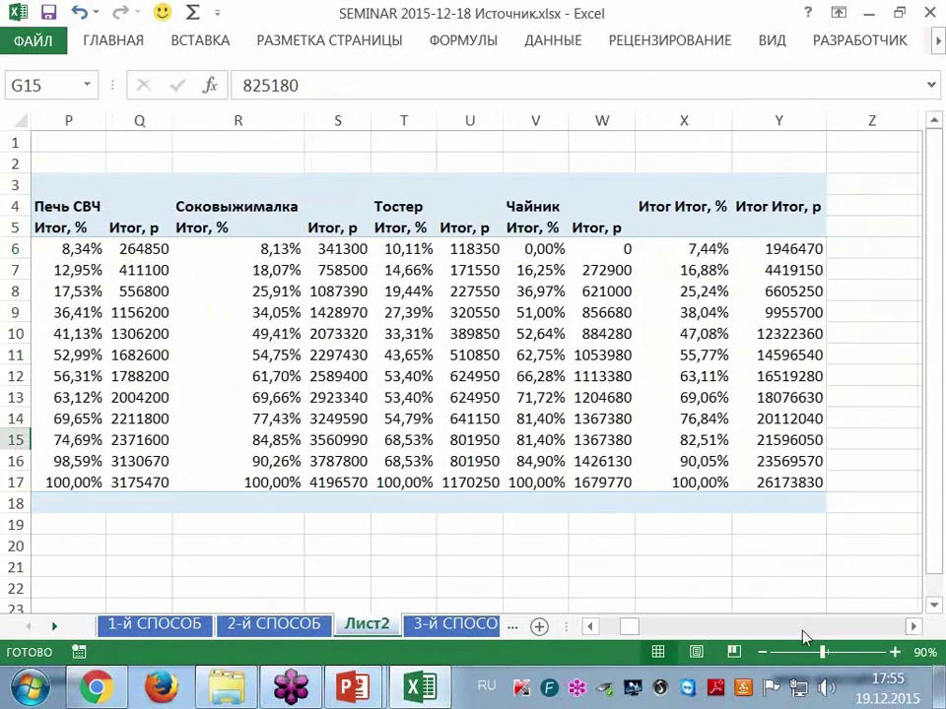
Step: Check a Соковыжималка percentage value and bring up the pivot's context menu
click(286, 334)
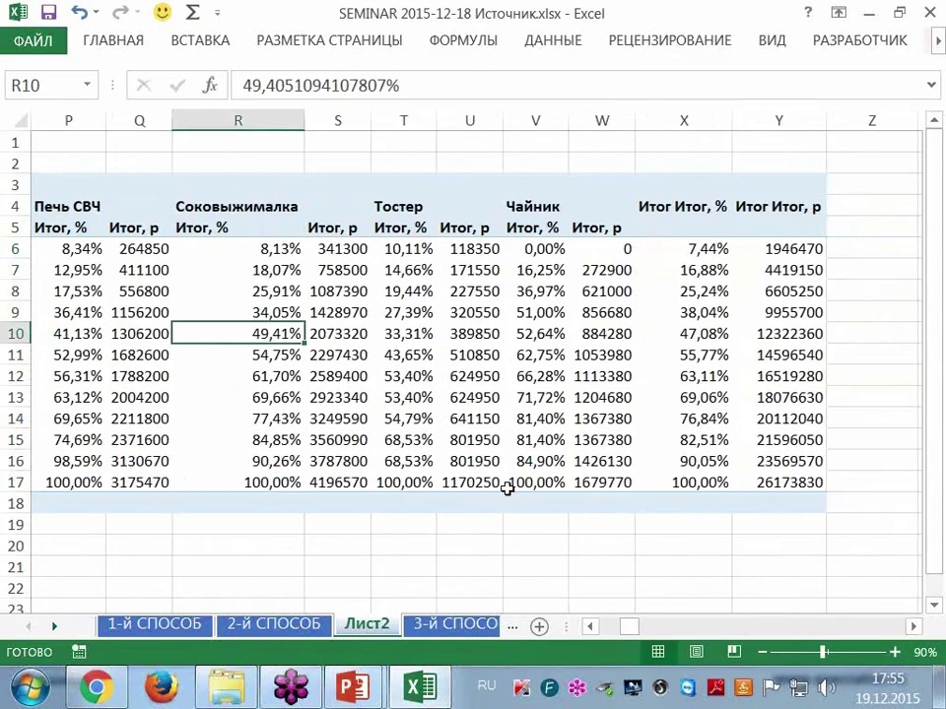
click(362, 335)
right_click(363, 335)
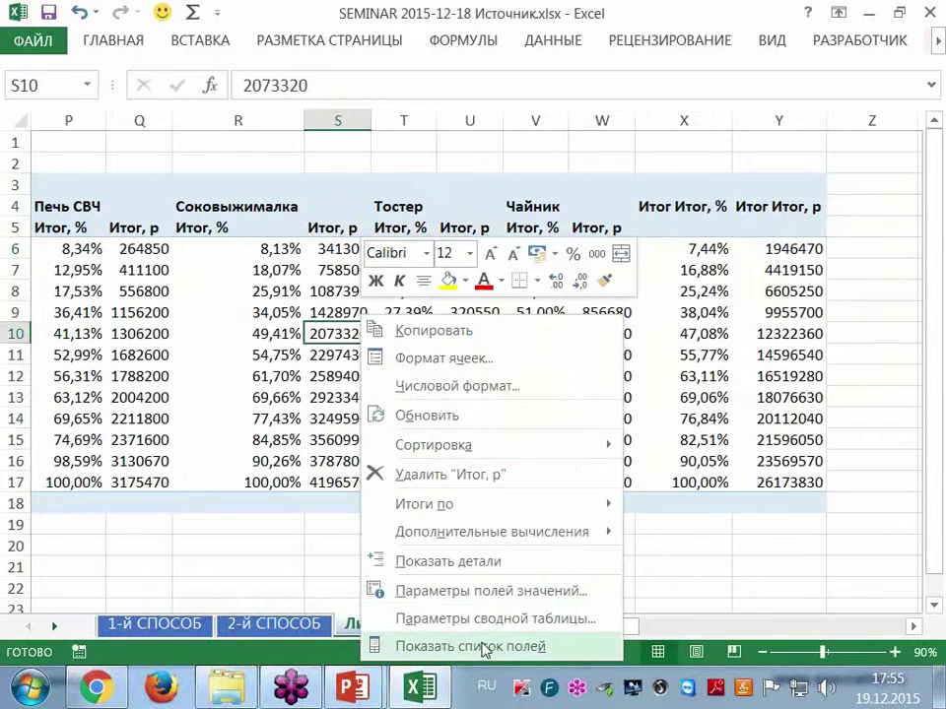
Step: Move Наименование from Columns to Rows so months nest under each product
click(483, 646)
drag(853, 493, 763, 563)
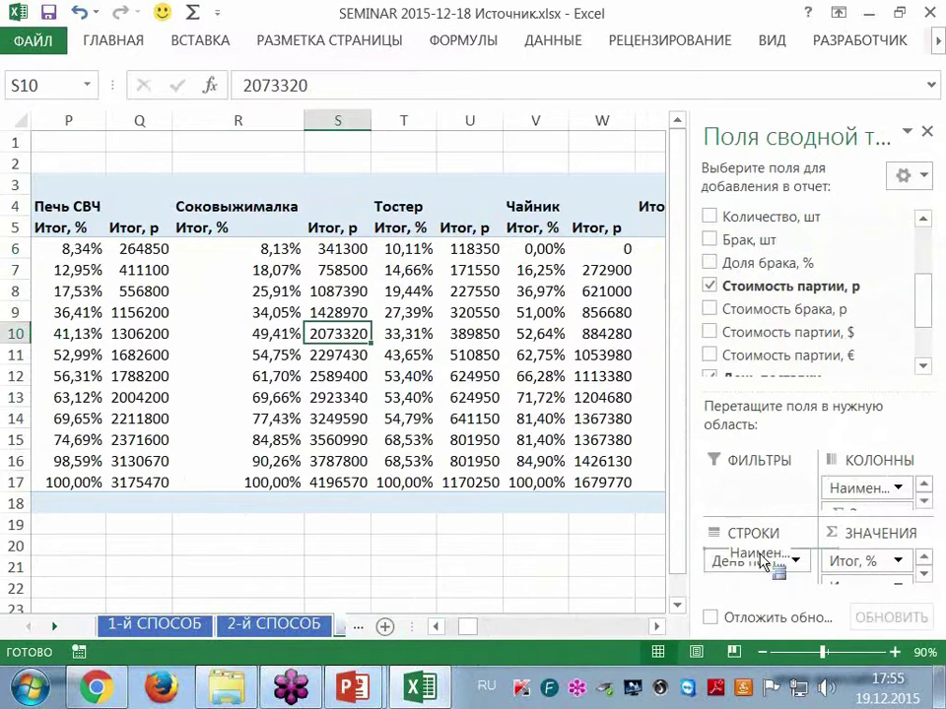
drag(763, 564, 759, 568)
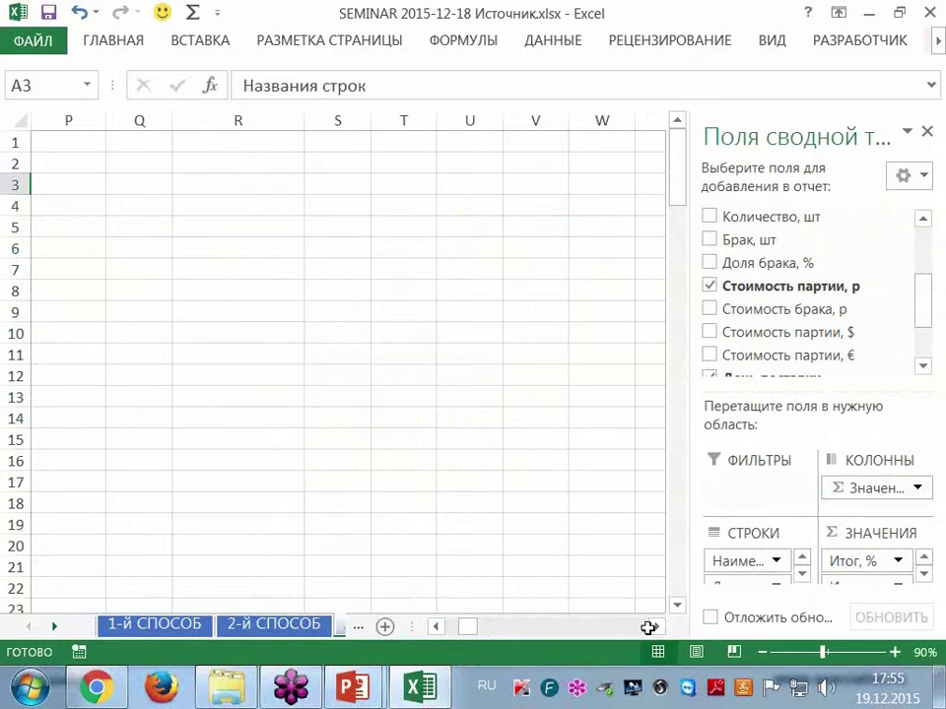
click(319, 314)
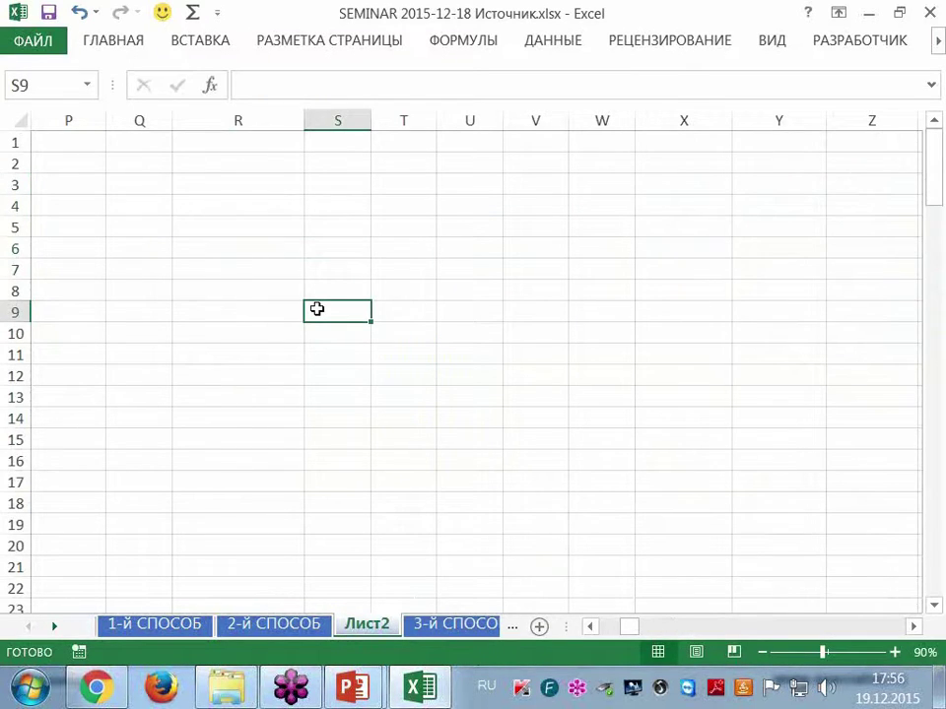
key(ctrl+Home)
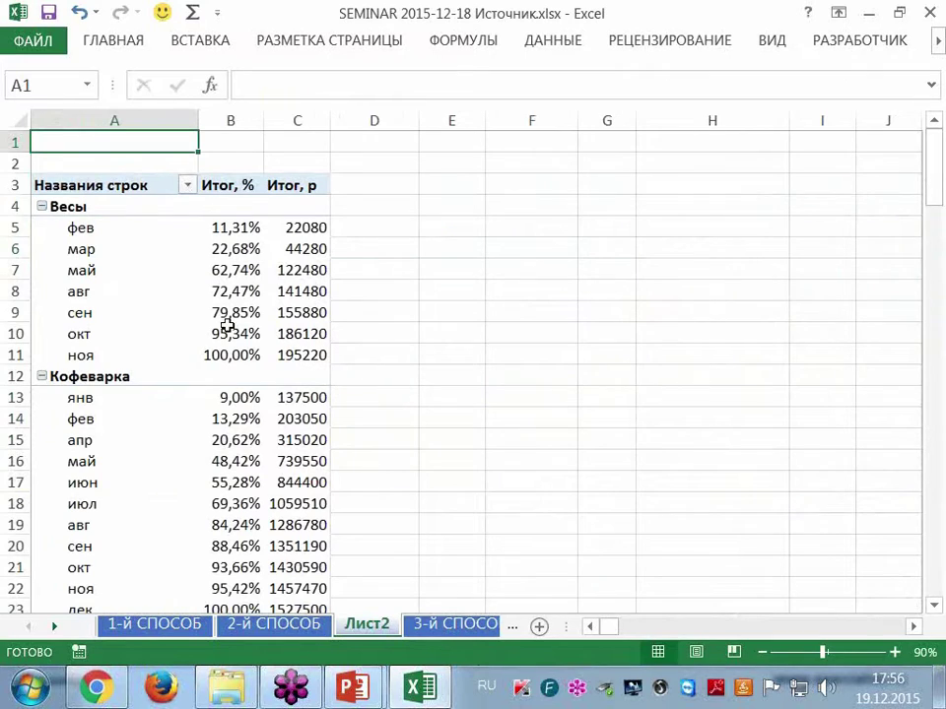
Step: Reorder the Values area so Итог, р comes before Итог, %
click(205, 292)
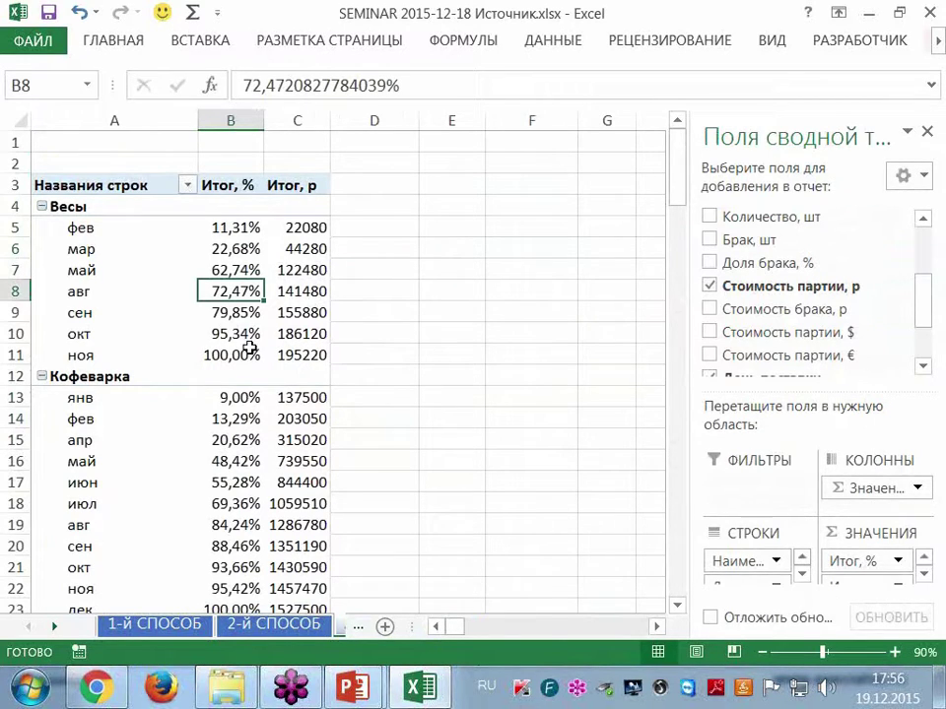
scroll(404, 384, down, 1)
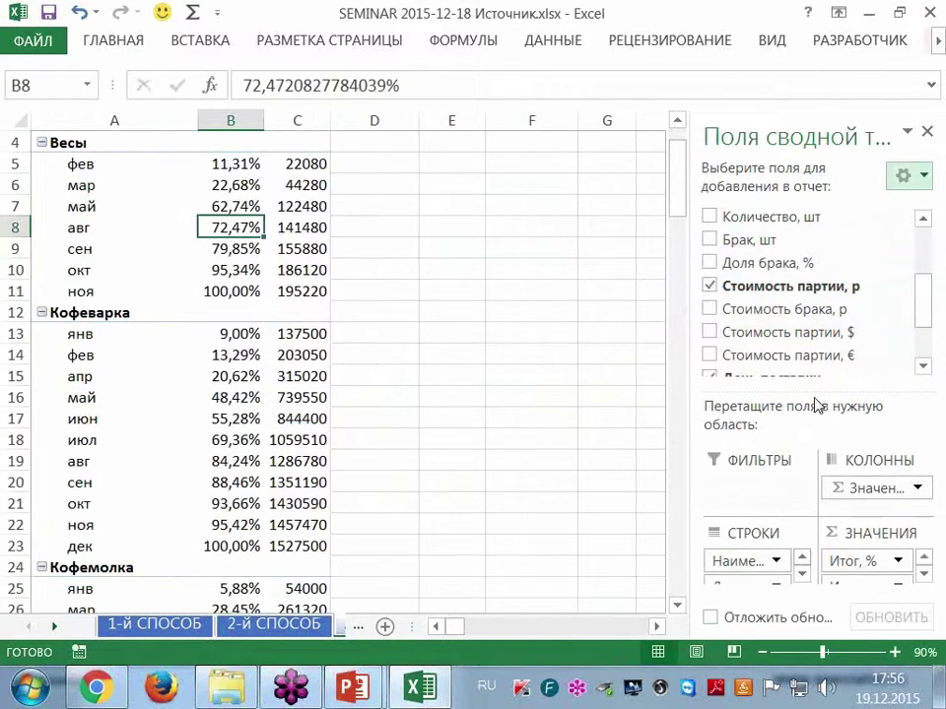
drag(814, 394, 743, 271)
drag(867, 498, 873, 532)
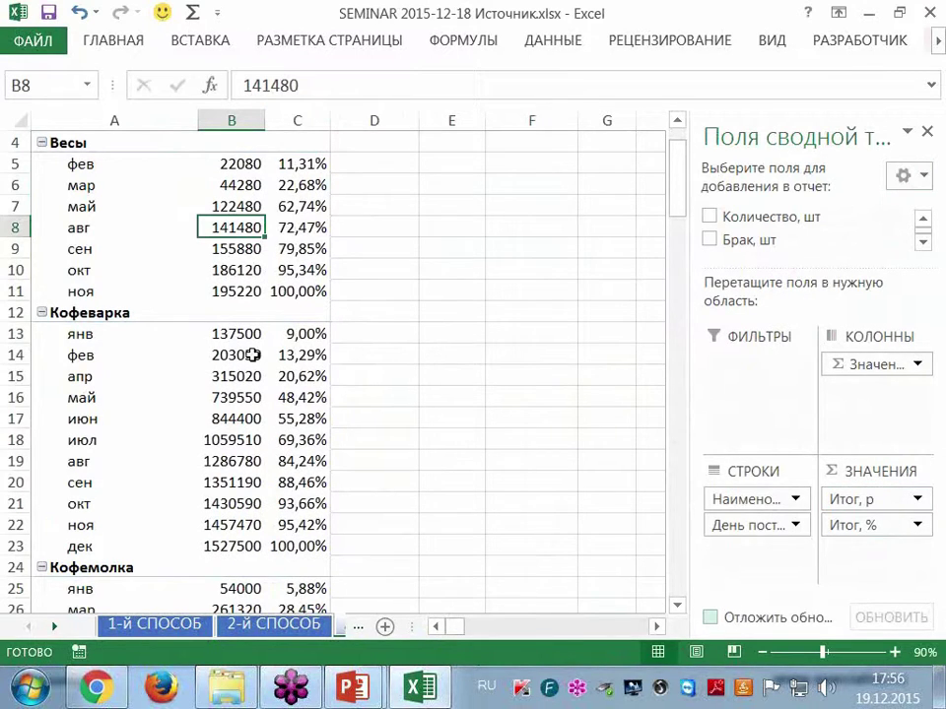
drag(678, 207, 682, 155)
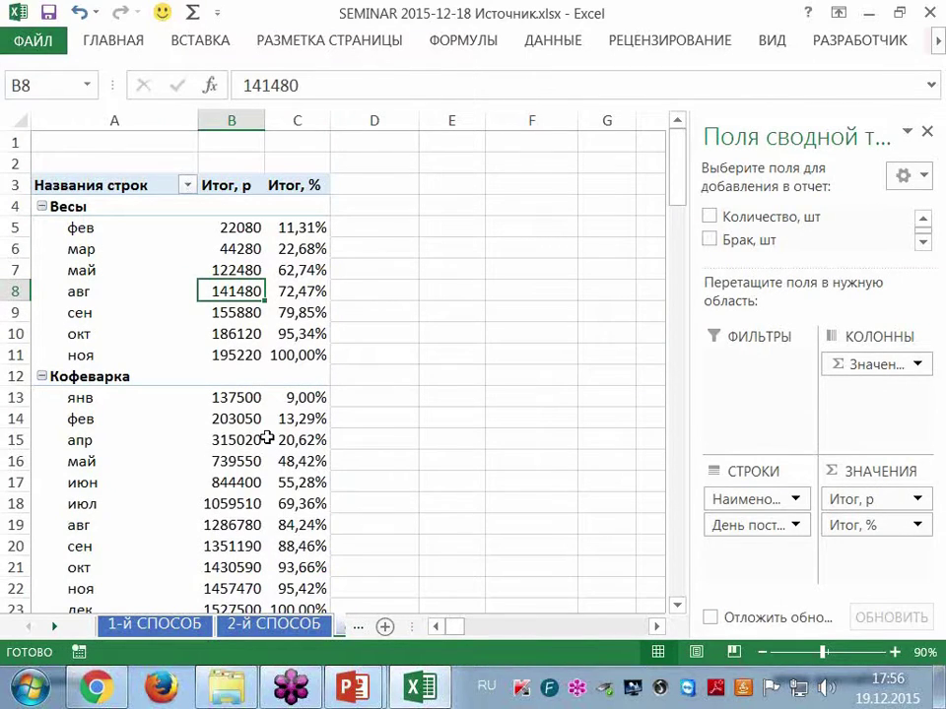
Step: Add Стоимость партии, р to Values as a third, plain sum field
click(923, 220)
click(923, 219)
click(923, 219)
click(923, 220)
click(923, 220)
click(923, 243)
click(924, 244)
click(924, 243)
click(923, 244)
click(923, 243)
click(923, 244)
click(923, 244)
mouse_move(853, 233)
mouse_down()
mouse_move(876, 495)
mouse_move(872, 485)
mouse_up()
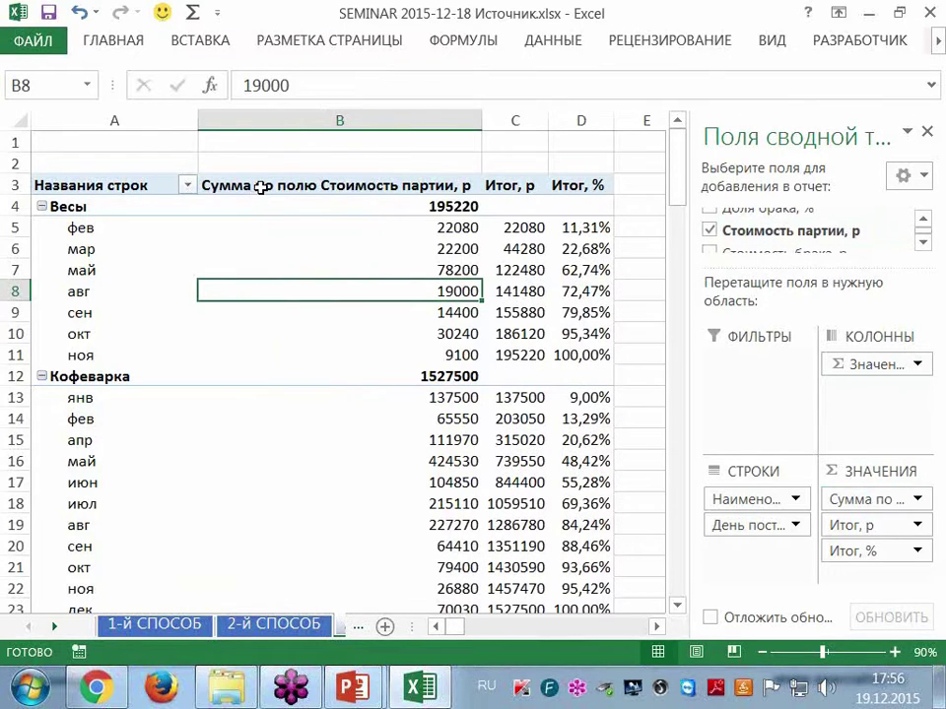
Step: Shorten the new header to 'Сумма , р' and fit column B's width
click(325, 184)
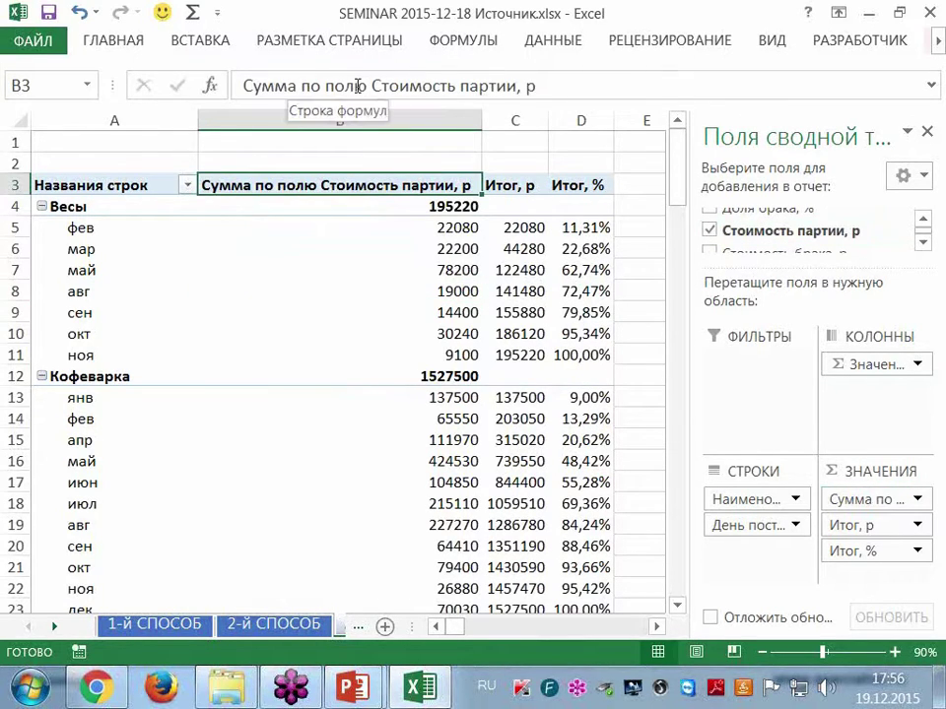
drag(303, 87, 519, 87)
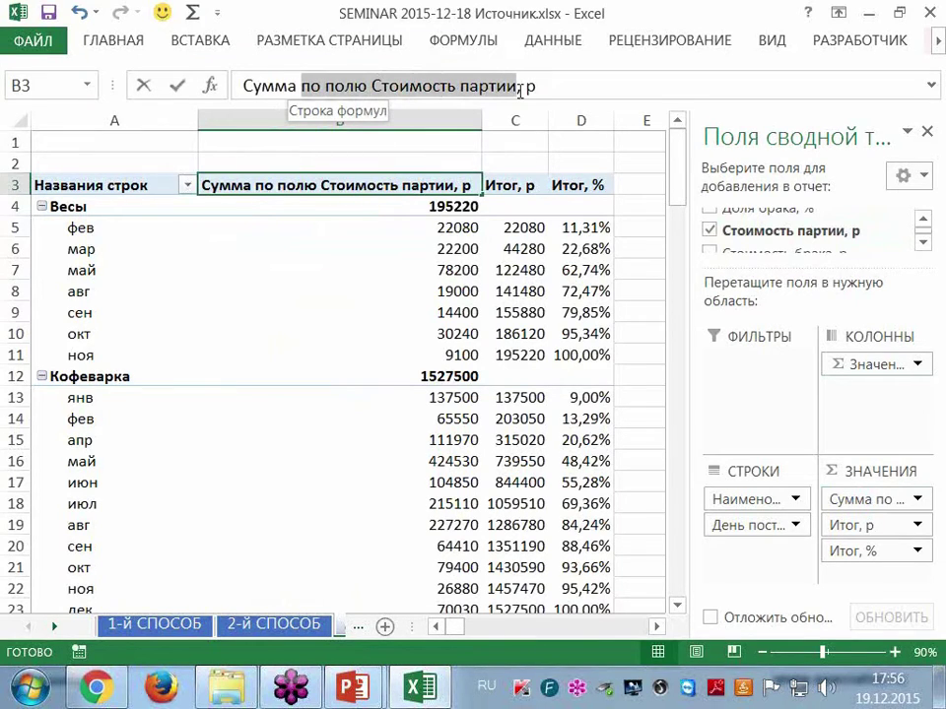
key(Delete)
key(Return)
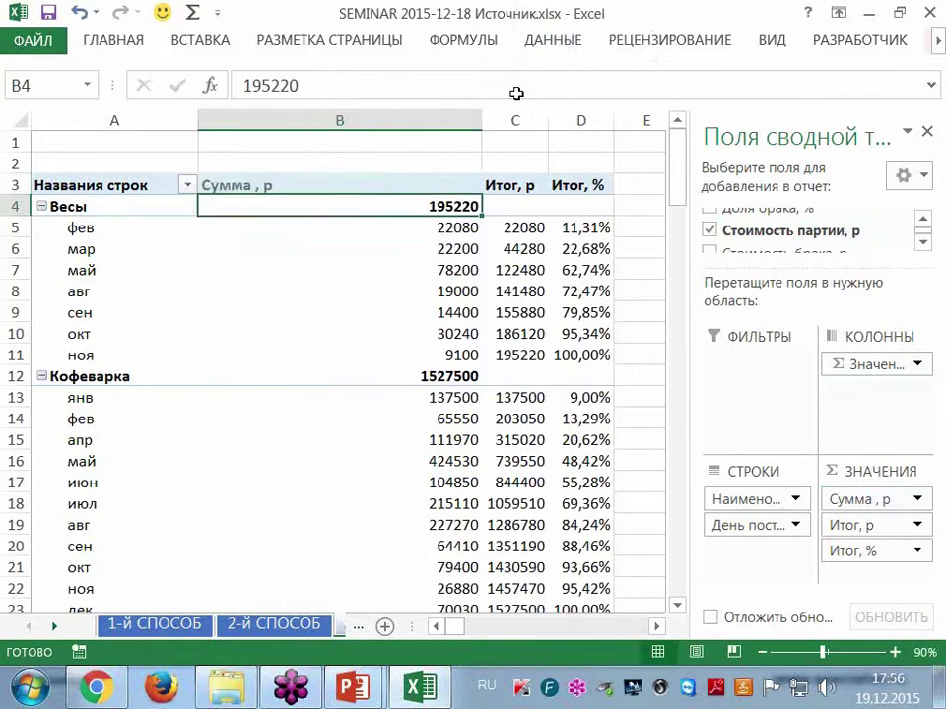
double_click(482, 120)
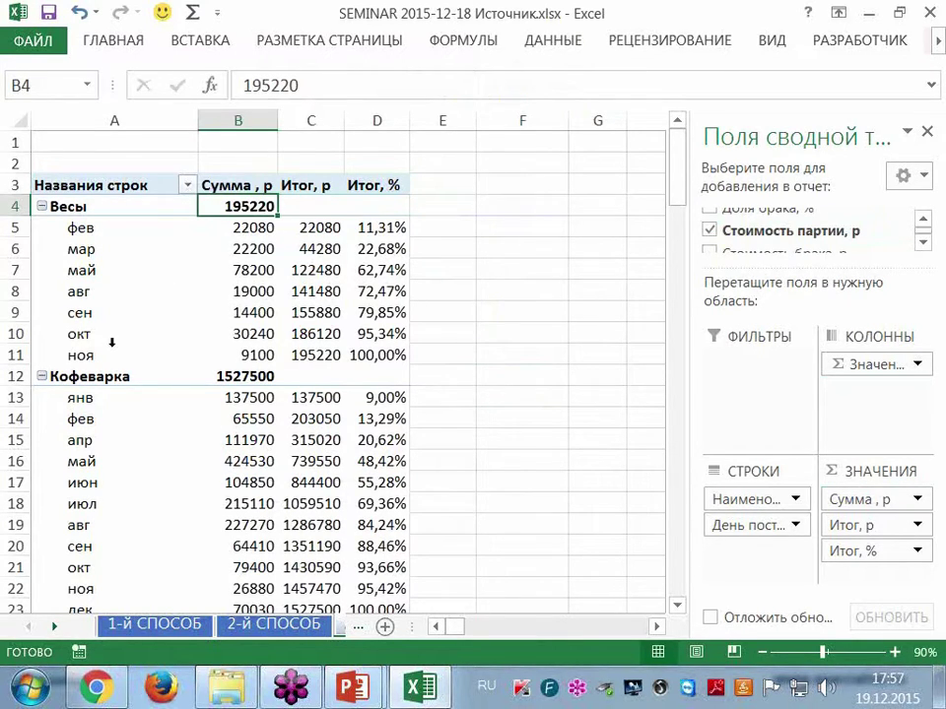
Step: Check that Весы's running total in C8 equals the sum of its monthly costs B5:B8, then bring up the delivery-date row options
mouse_move(321, 228)
click(318, 231)
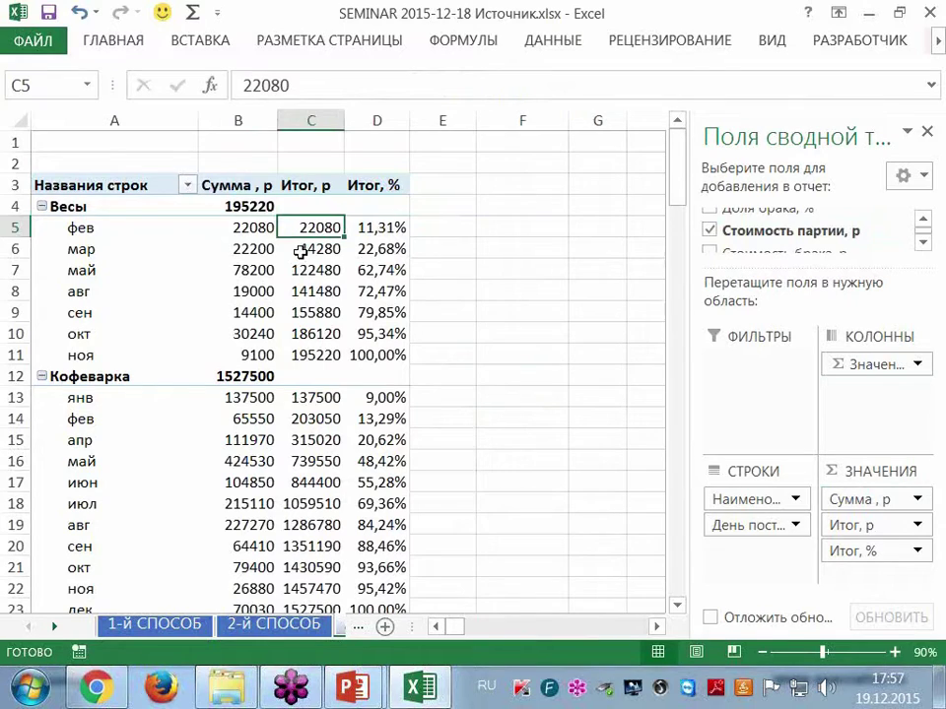
click(300, 252)
drag(239, 227, 247, 247)
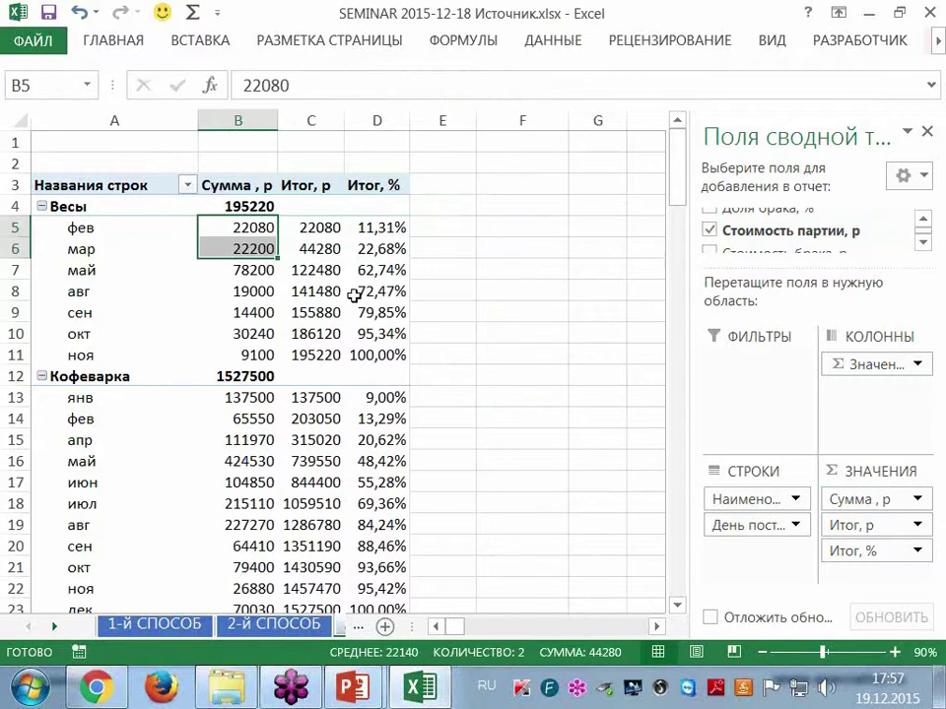
drag(242, 228, 254, 295)
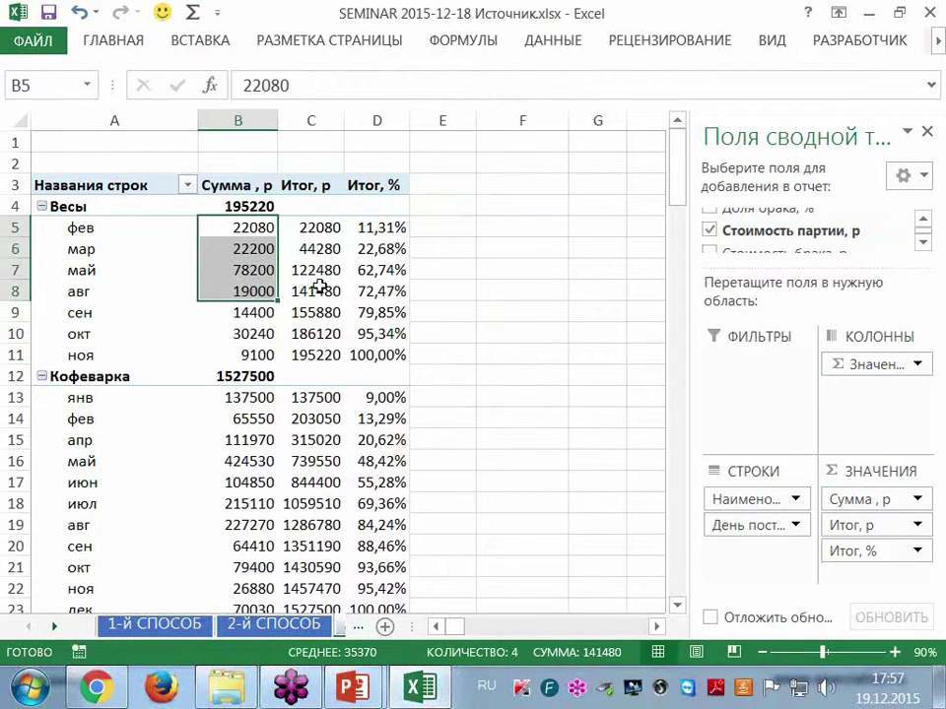
click(392, 228)
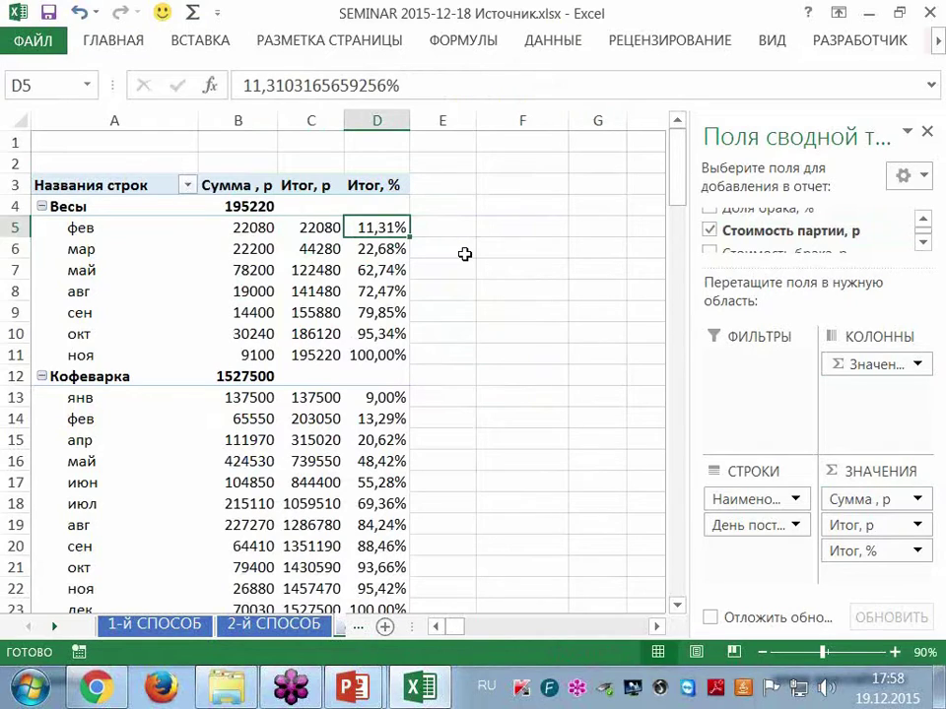
right_click(89, 270)
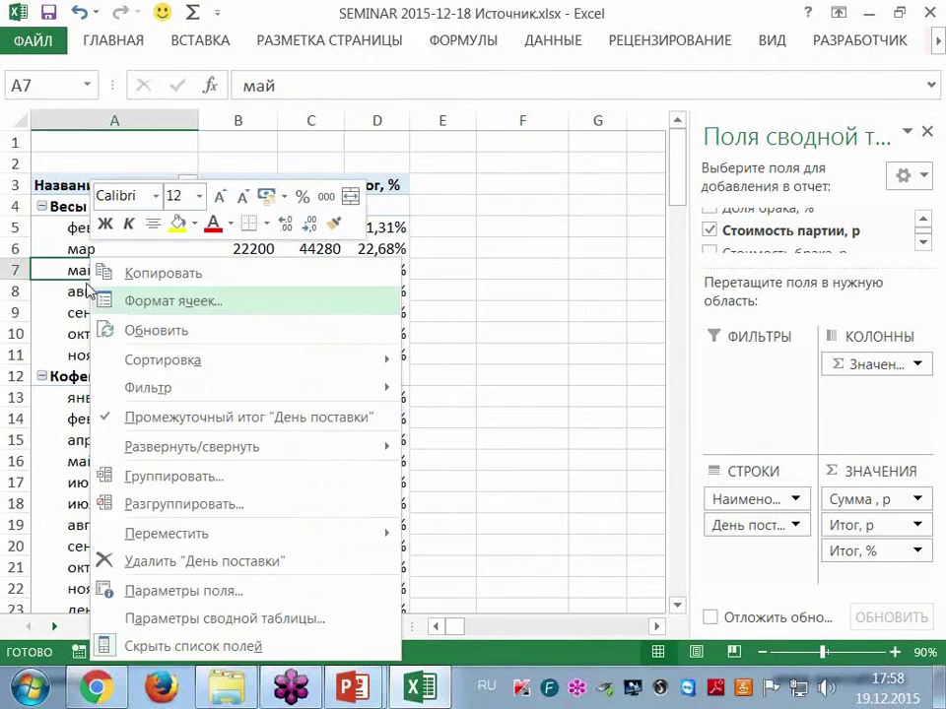
Step: Regroup the delivery dates by Кварталы only, replacing Месяцы
click(167, 475)
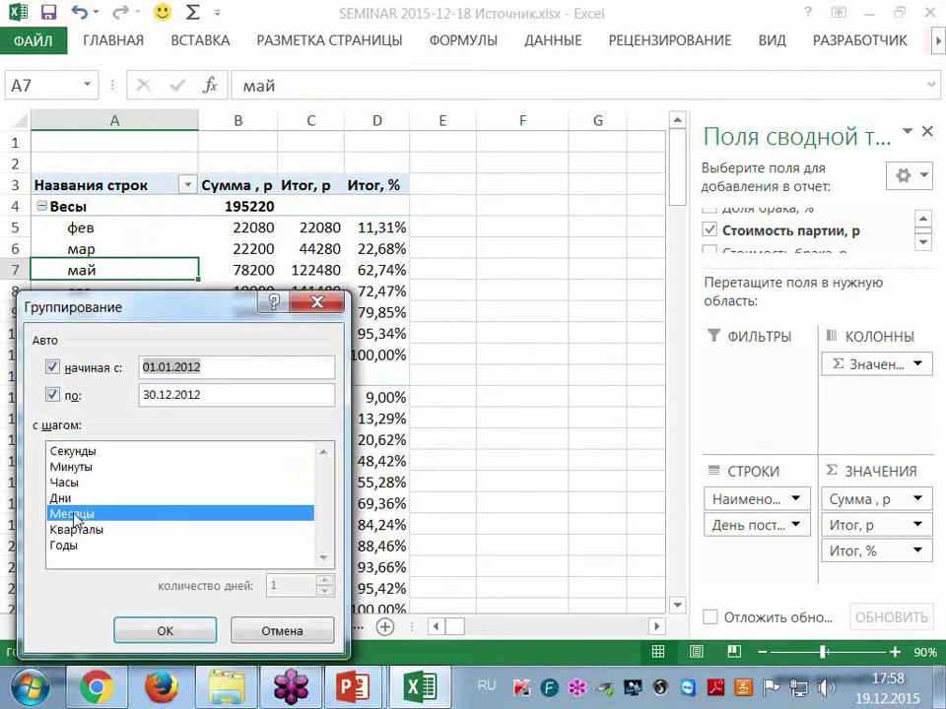
click(77, 515)
click(78, 545)
click(78, 532)
click(78, 546)
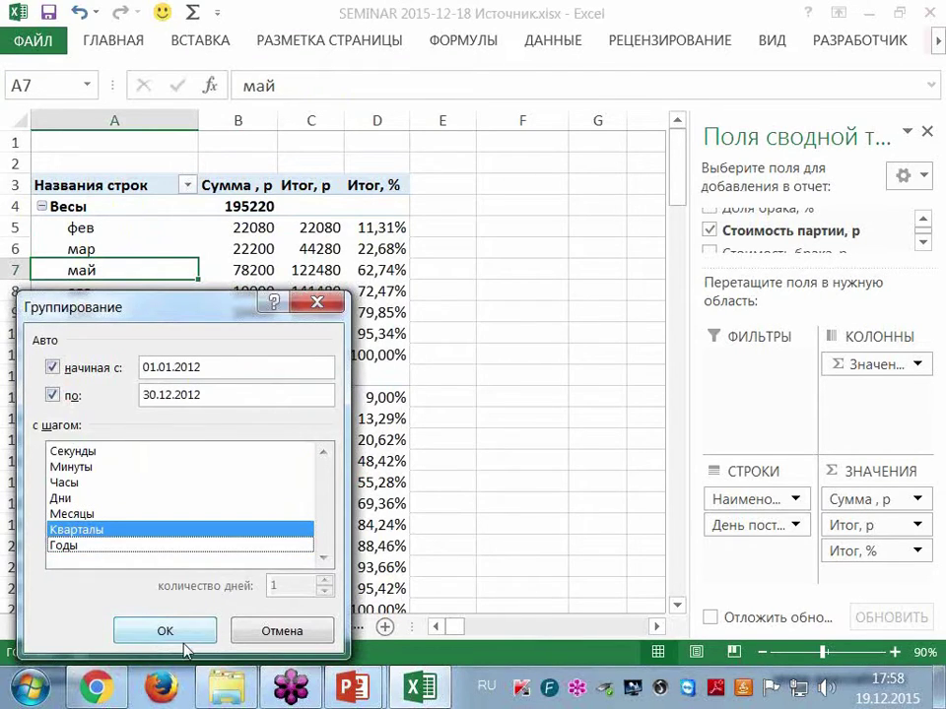
click(183, 638)
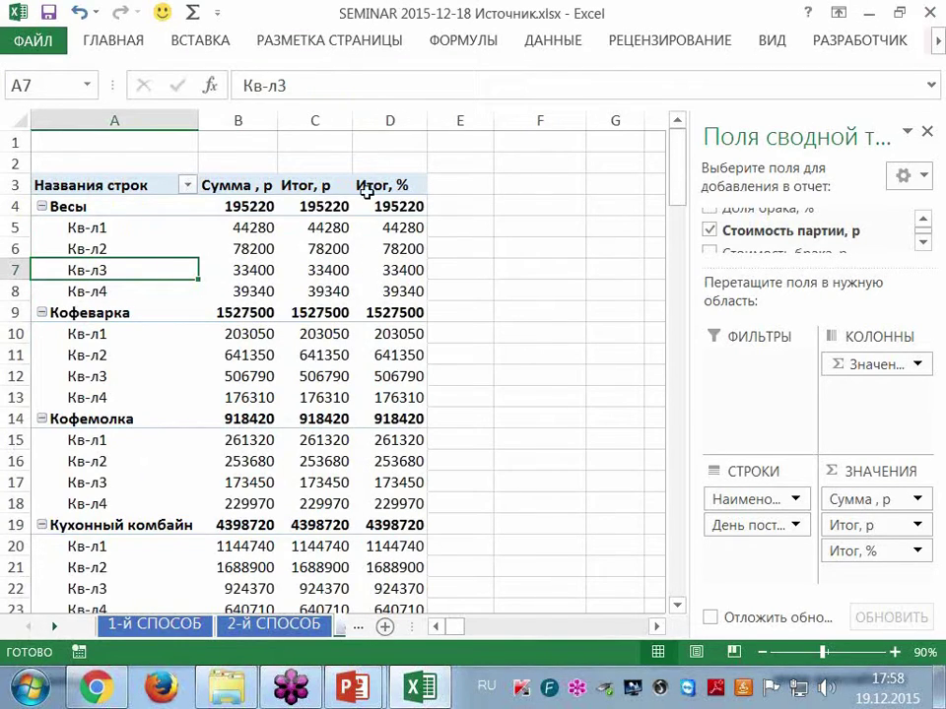
Step: Select a value in the sum column and bring up its options
mouse_move(281, 385)
click(249, 249)
right_click(249, 249)
Step: Show Итог, р as С нарастающим итогом в поле with base field День поставки
key(Escape)
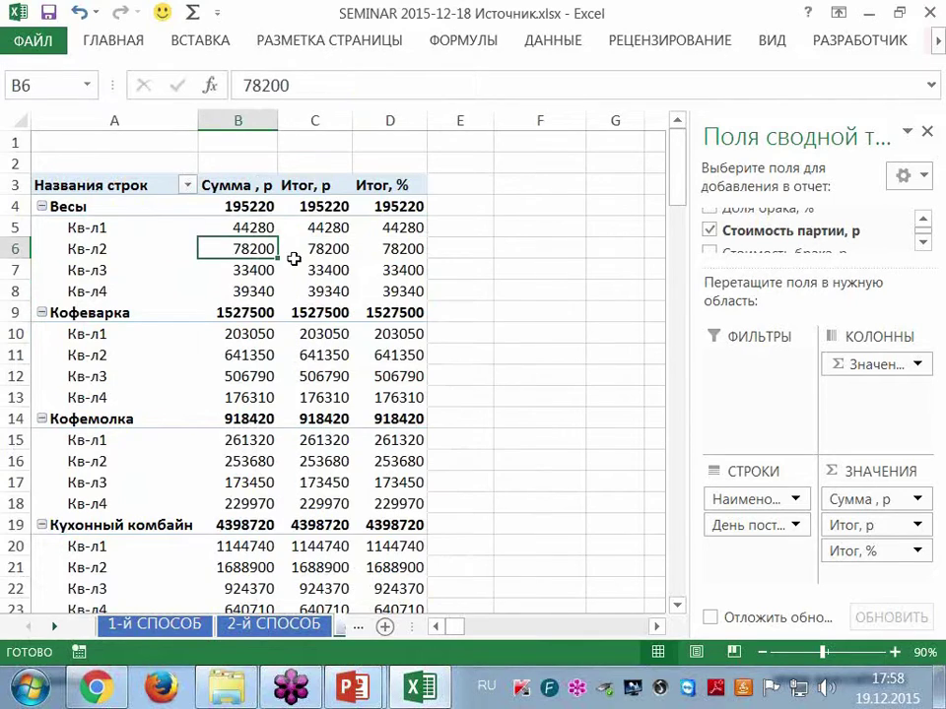
click(312, 251)
right_click(312, 251)
mouse_move(439, 477)
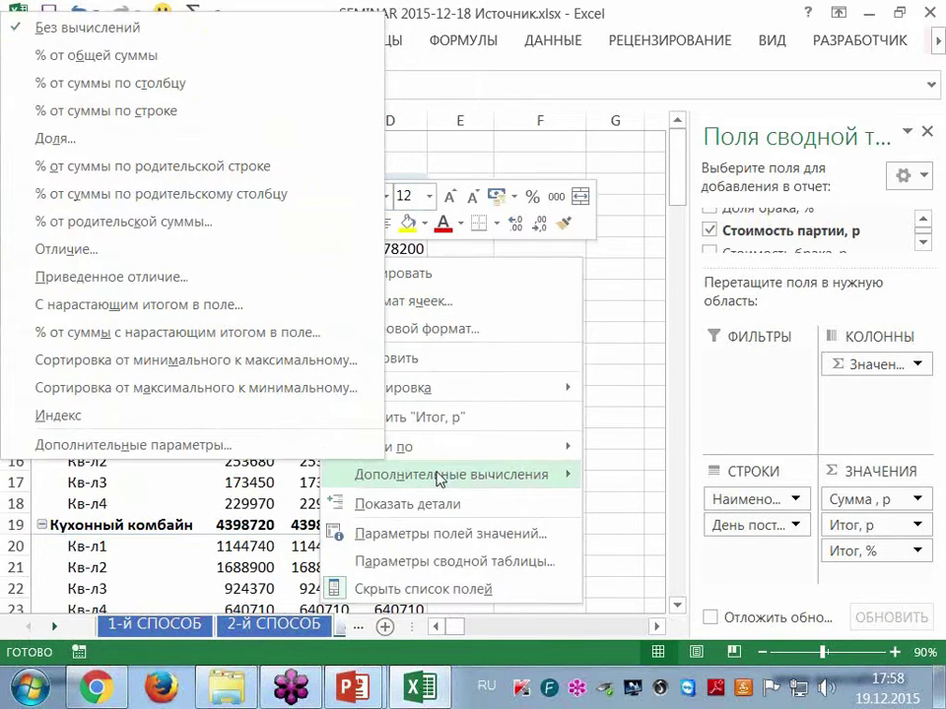
click(182, 308)
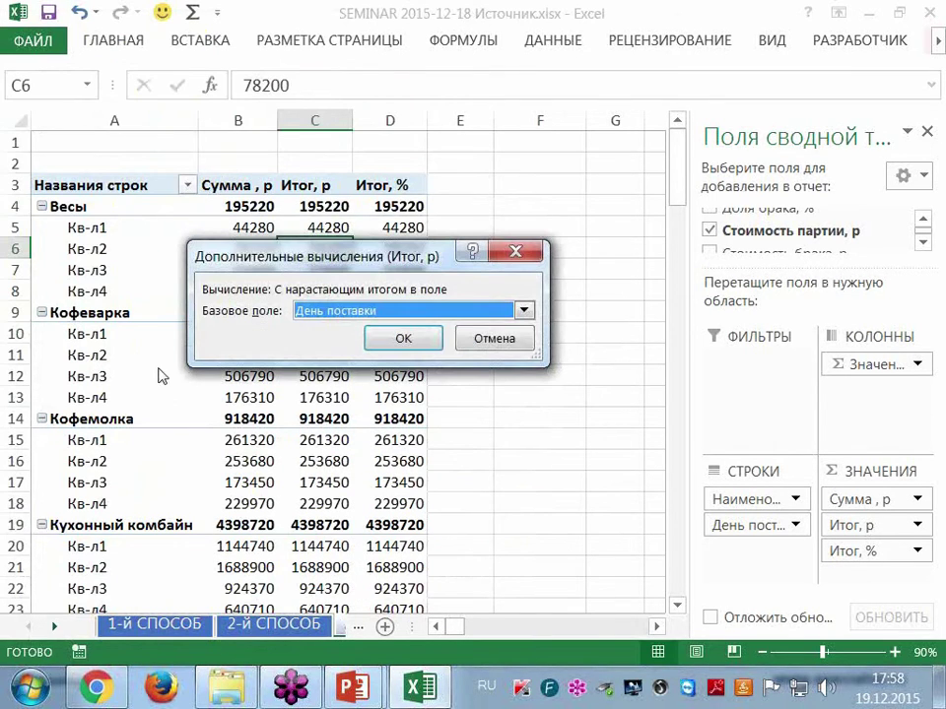
click(404, 338)
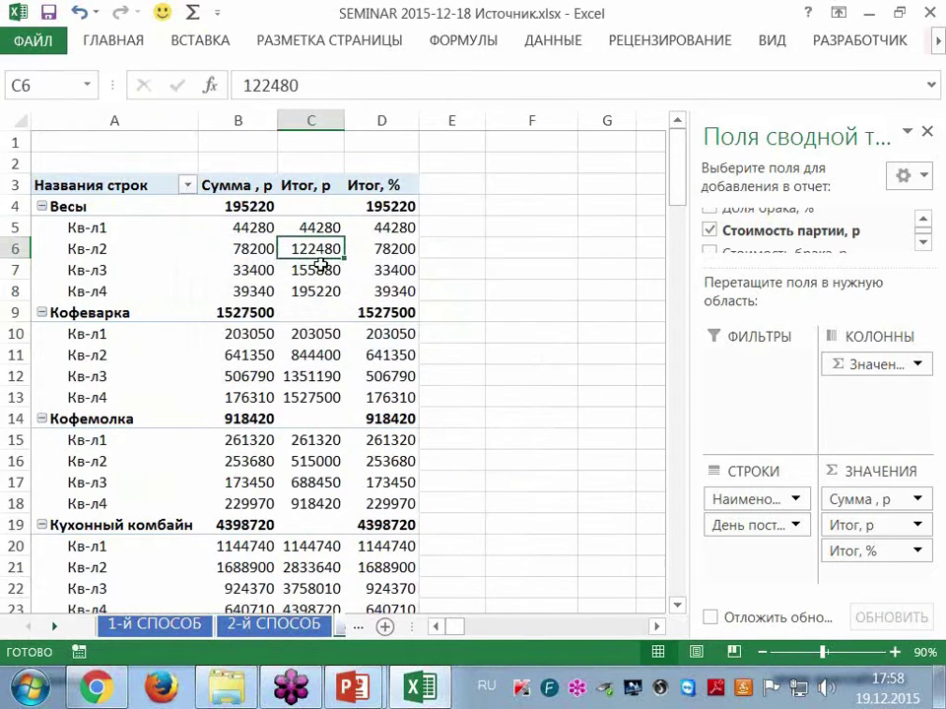
Step: Show Итог, % as % от суммы с нарастающим итогом в поле
right_click(384, 248)
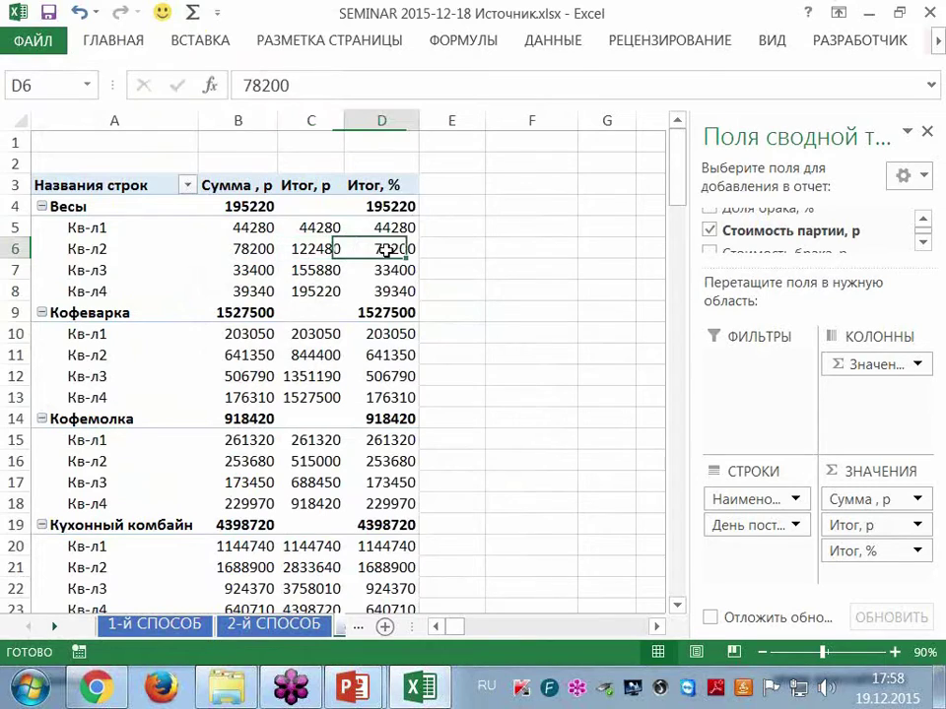
mouse_move(469, 471)
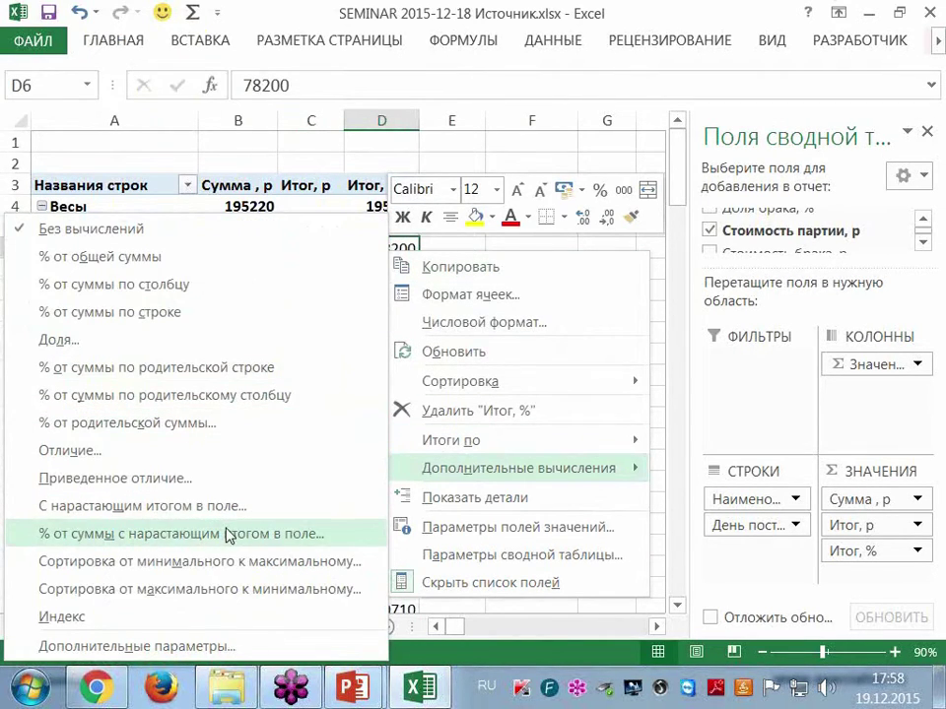
click(261, 534)
click(402, 343)
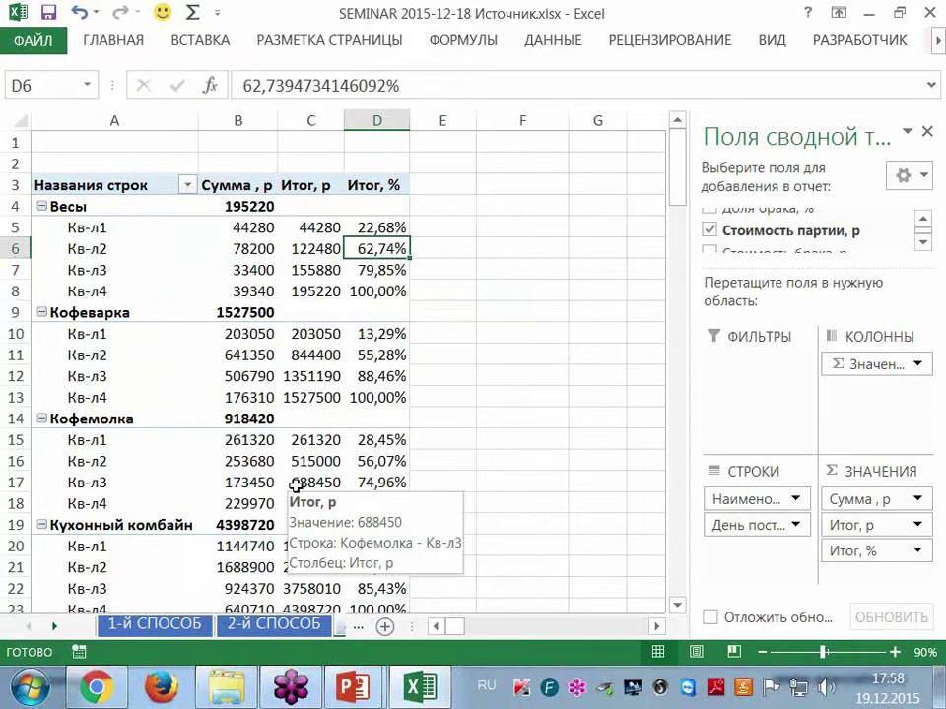
Step: Close the quarter-row shortcut menu and scroll through the pivot to review the running totals
right_click(70, 269)
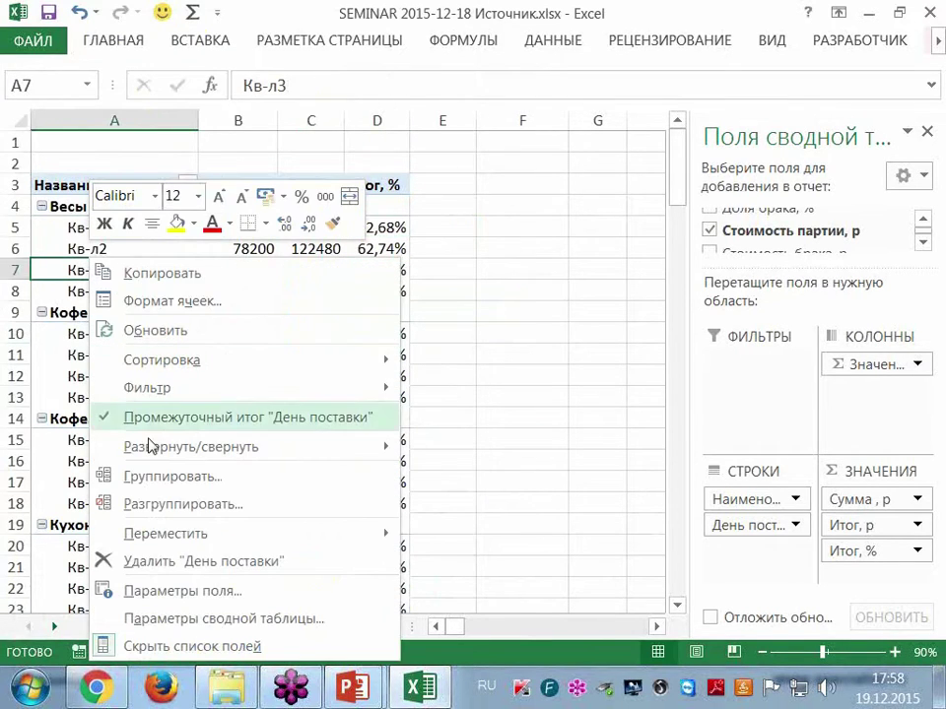
click(384, 215)
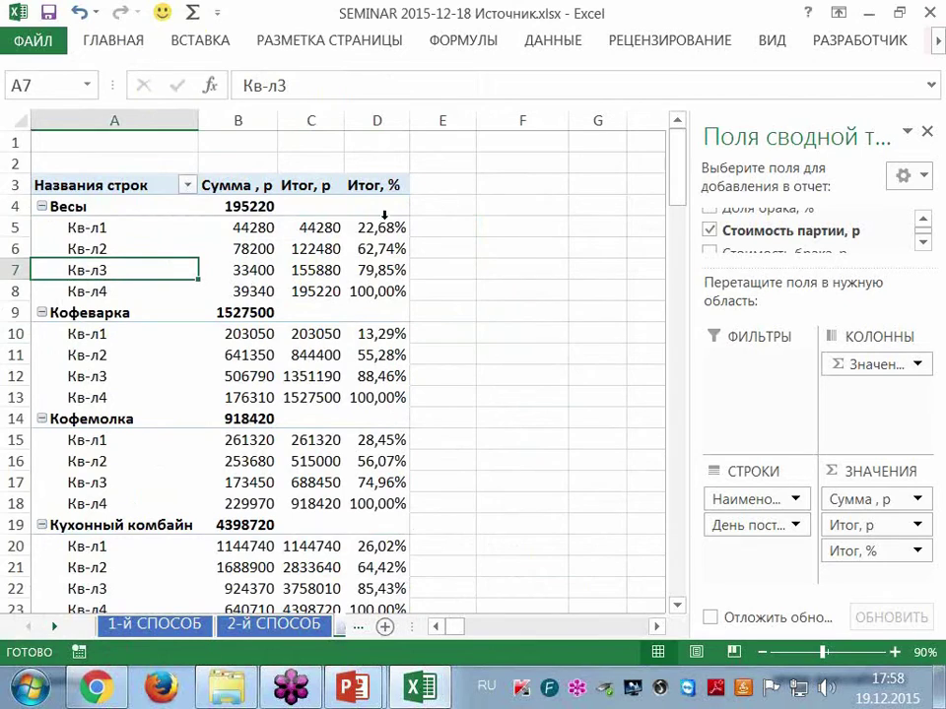
scroll(65, 182, down, 9)
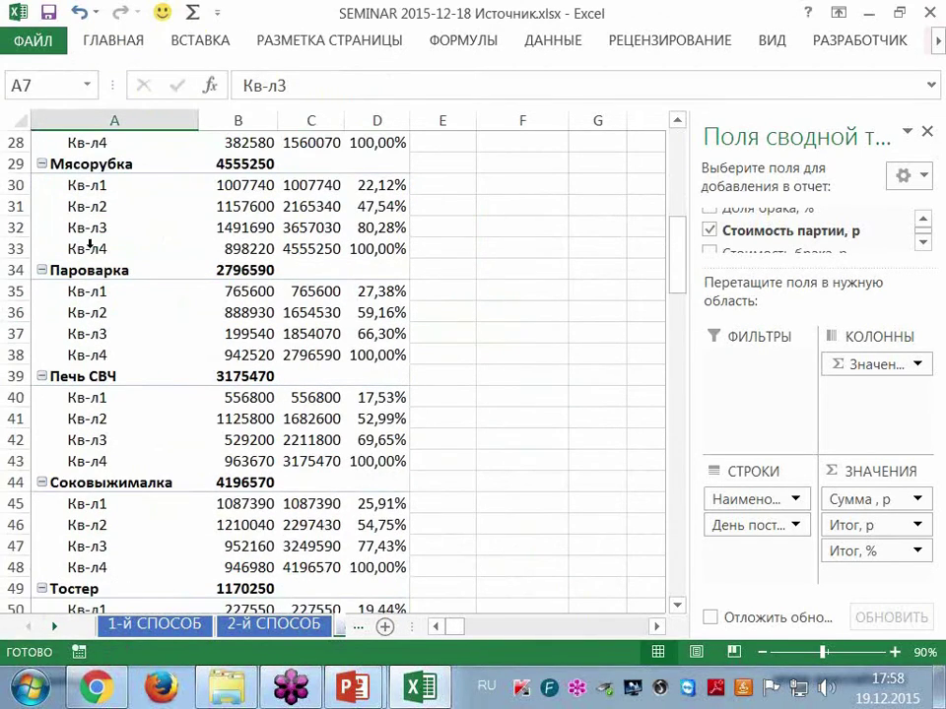
scroll(146, 344, down, 5)
scroll(148, 340, up, 8)
scroll(152, 339, up, 6)
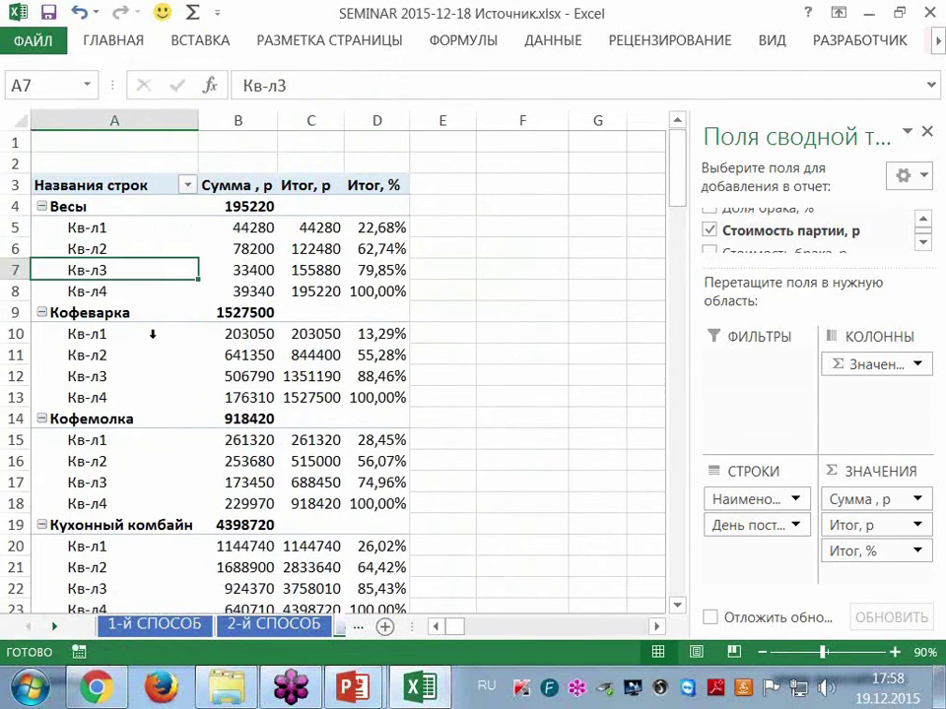
mouse_move(302, 292)
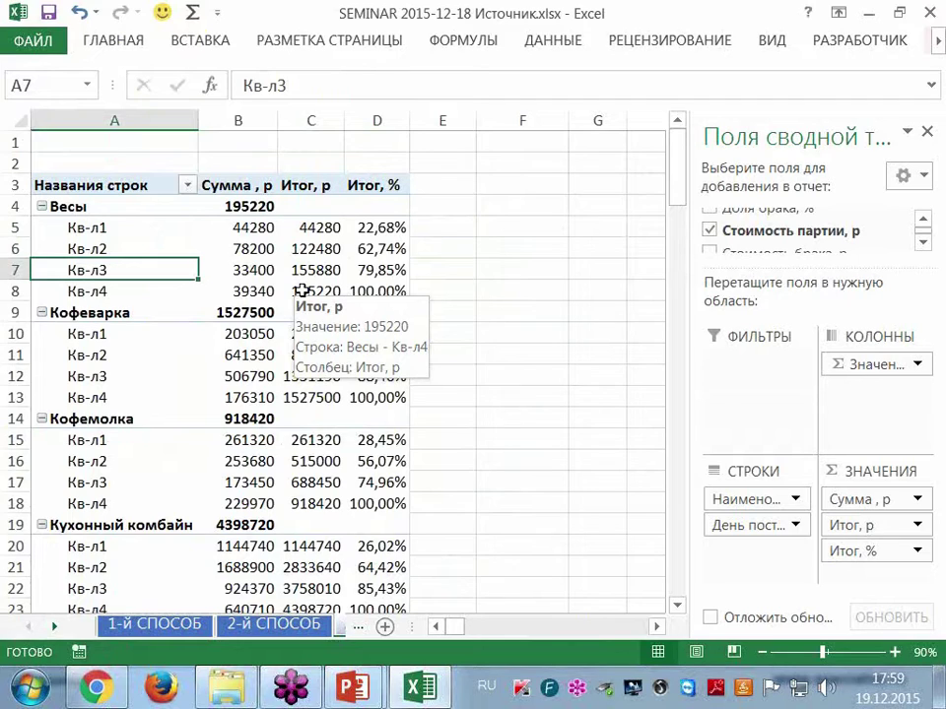
Step: Underline 'Сводные таблицы' in red on the PowerPoint slide, then return to Excel
mouse_move(351, 686)
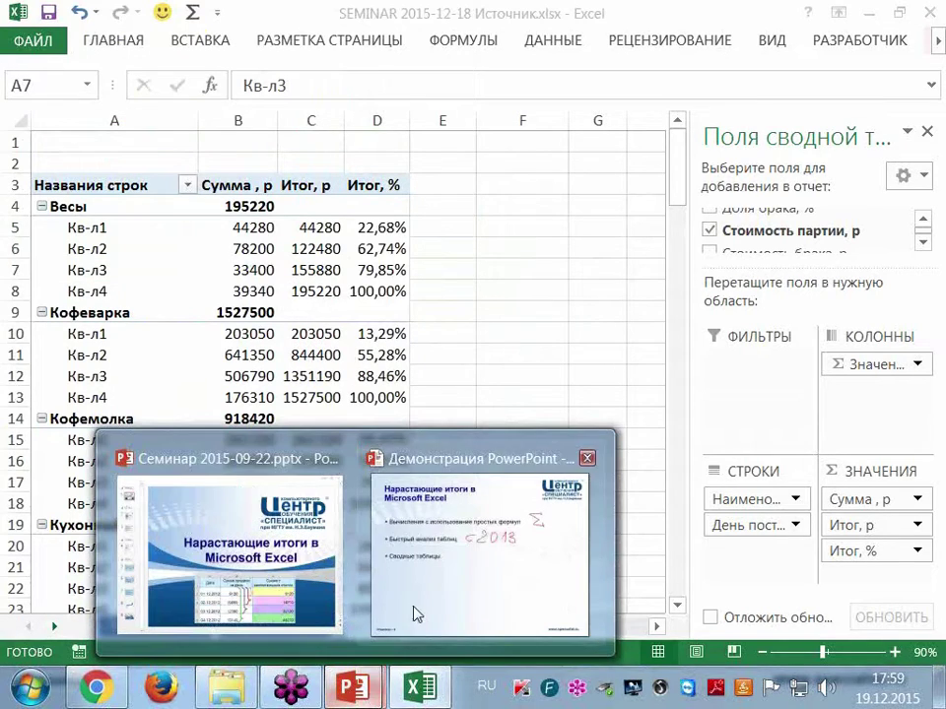
click(414, 612)
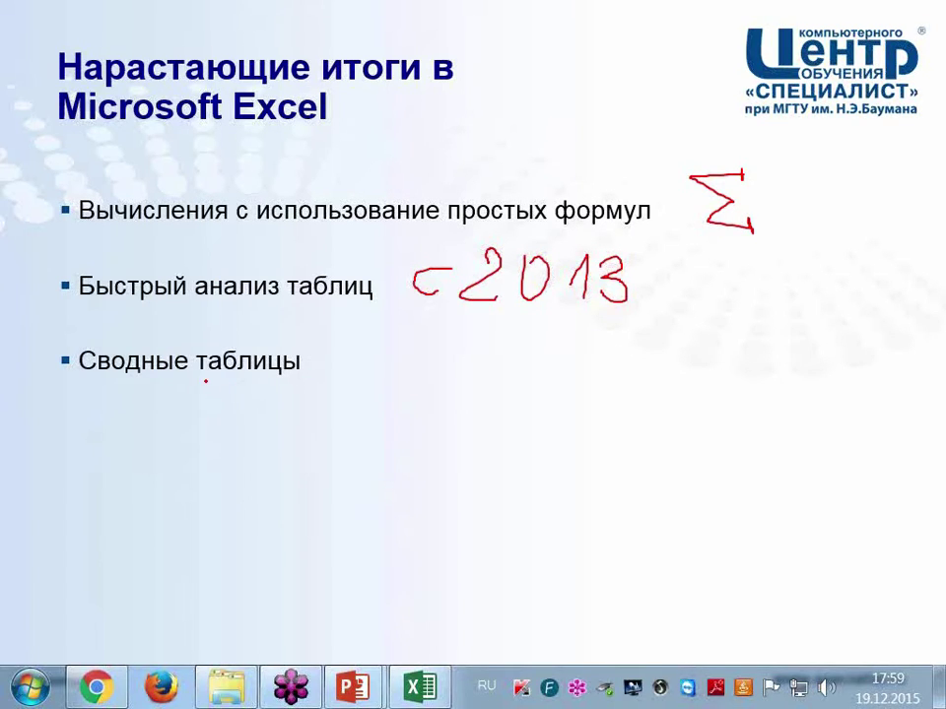
drag(203, 377, 298, 379)
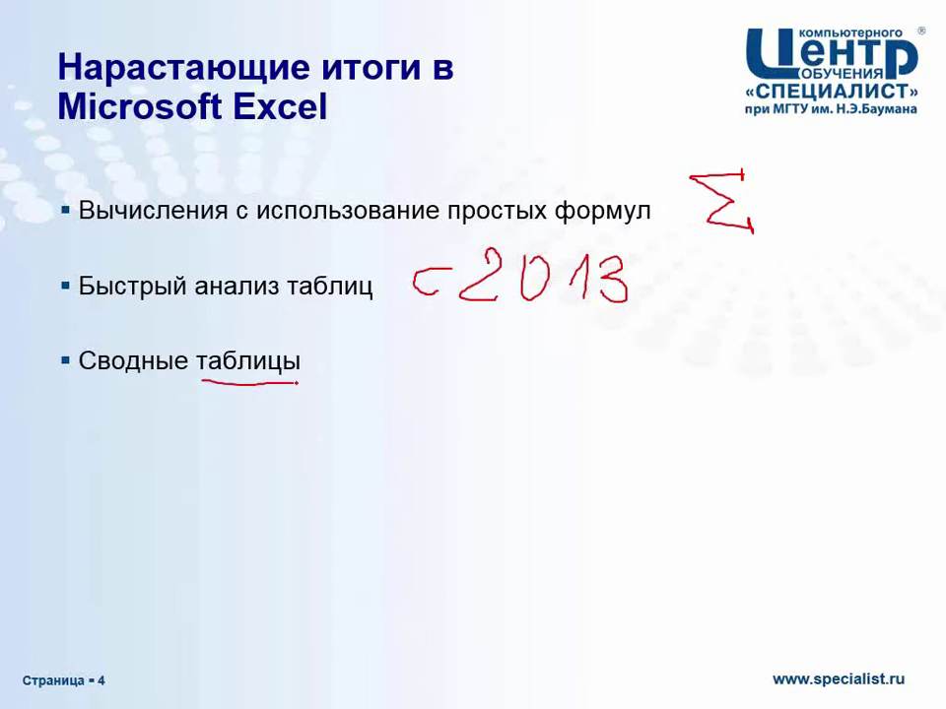
drag(77, 386, 212, 383)
key(alt+Tab)
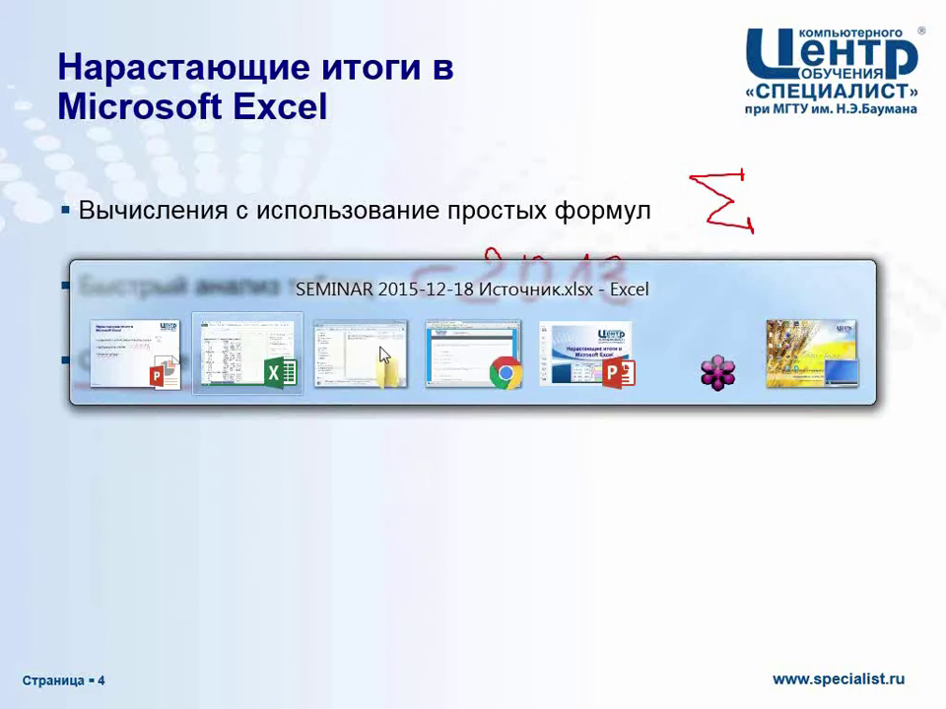
mouse_move(380, 347)
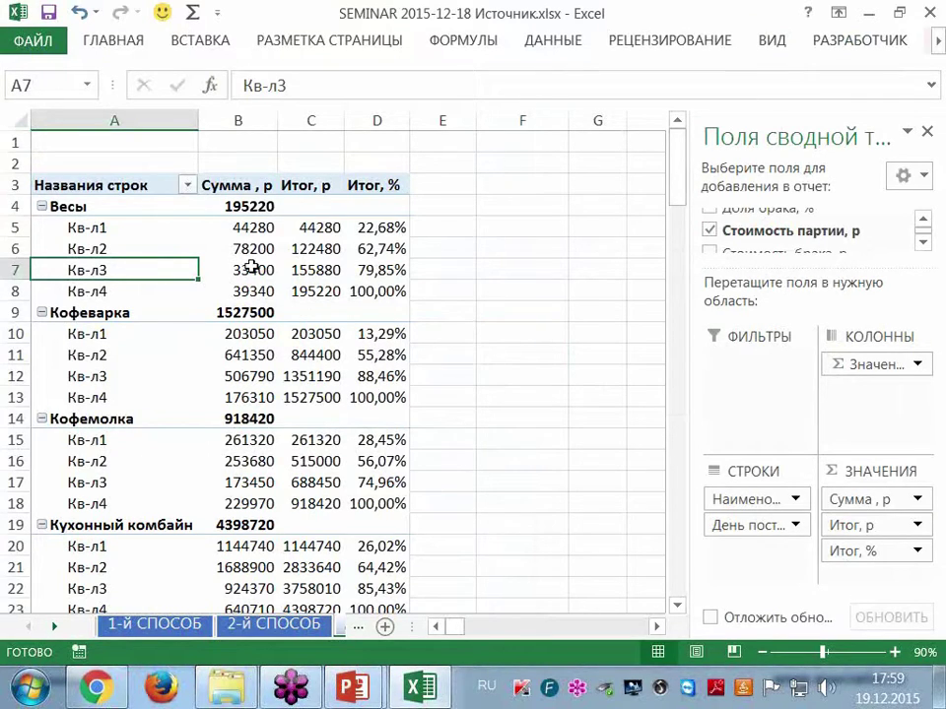
mouse_move(383, 444)
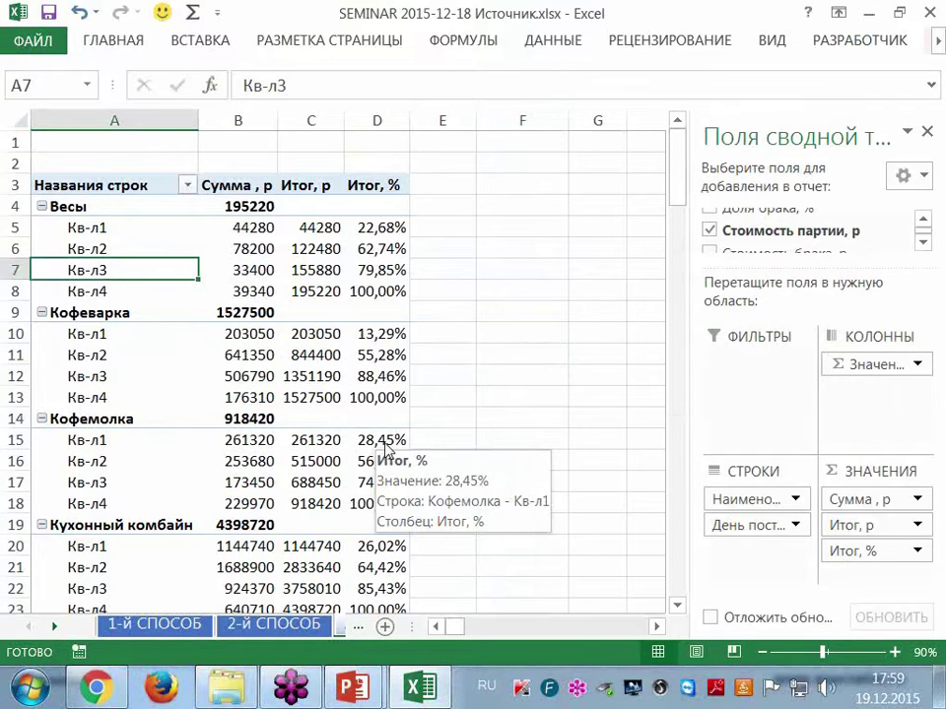
mouse_move(378, 685)
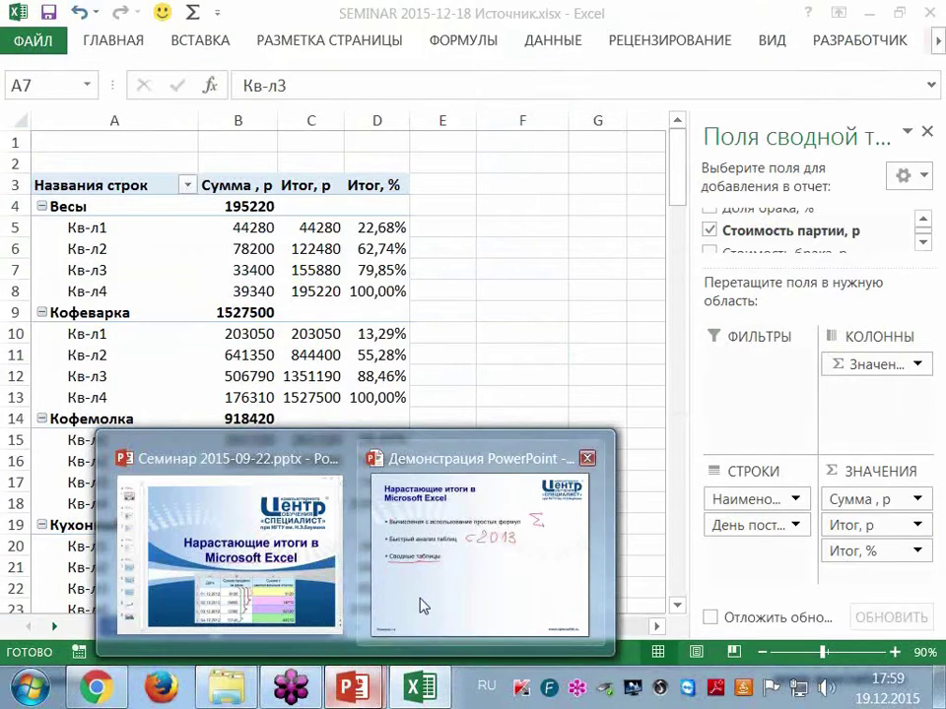
Step: Reveal the «Ссылки и массивы» formulas bullet, underline that category in red, and return to Excel
click(418, 601)
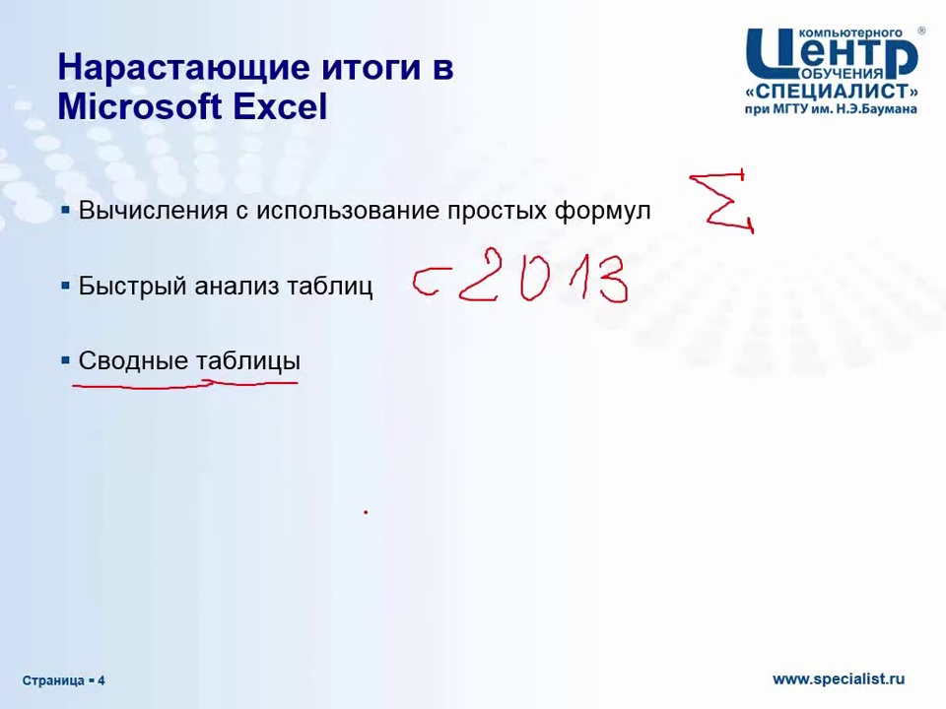
key(Right)
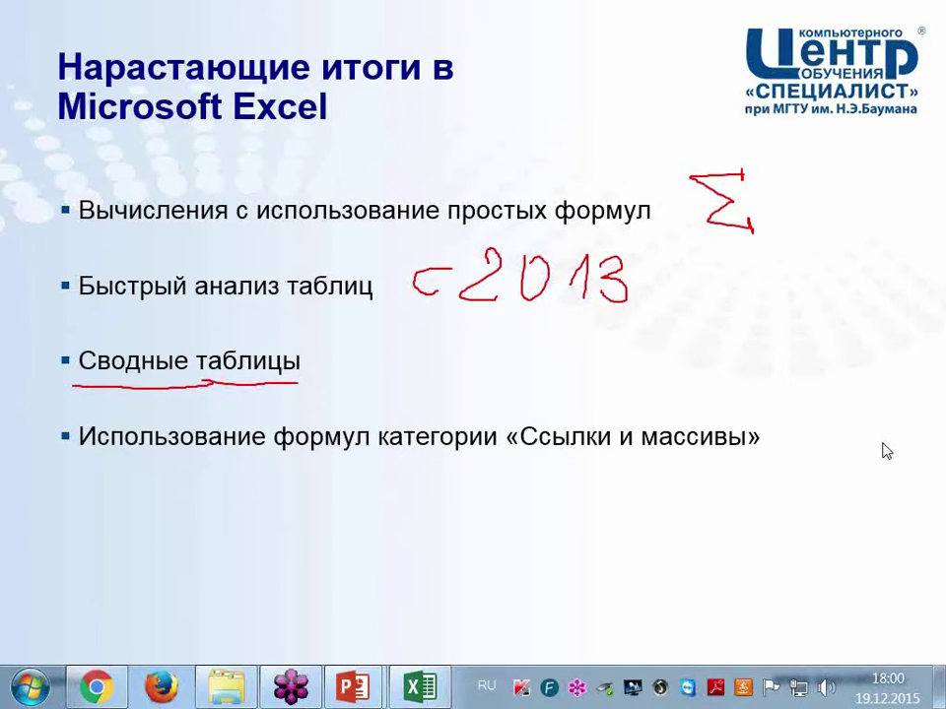
key(ctrl+p)
drag(510, 450, 765, 448)
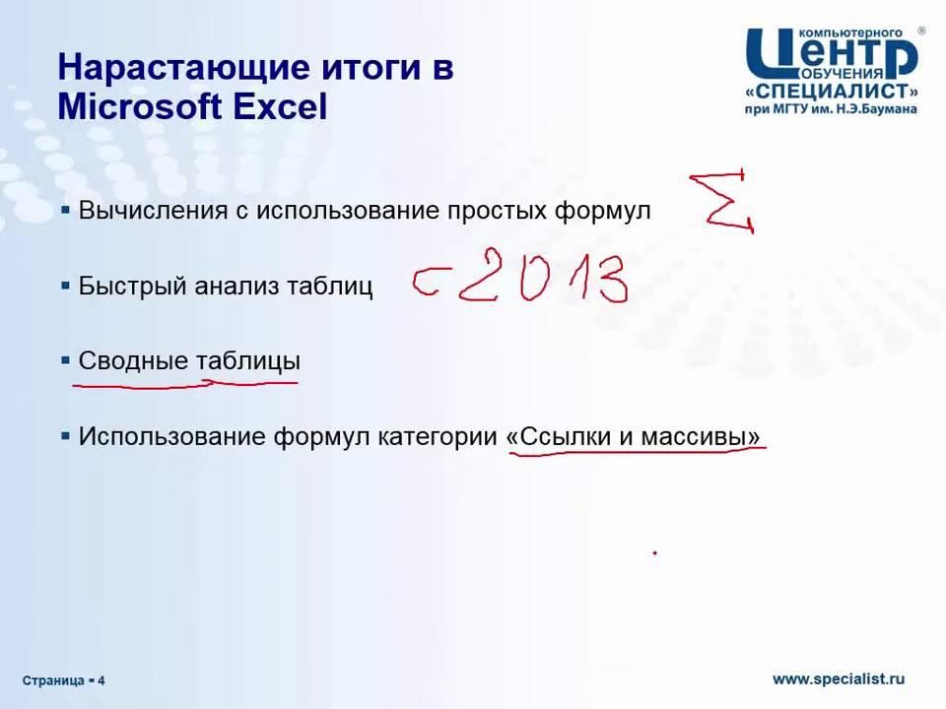
key(alt+Tab)
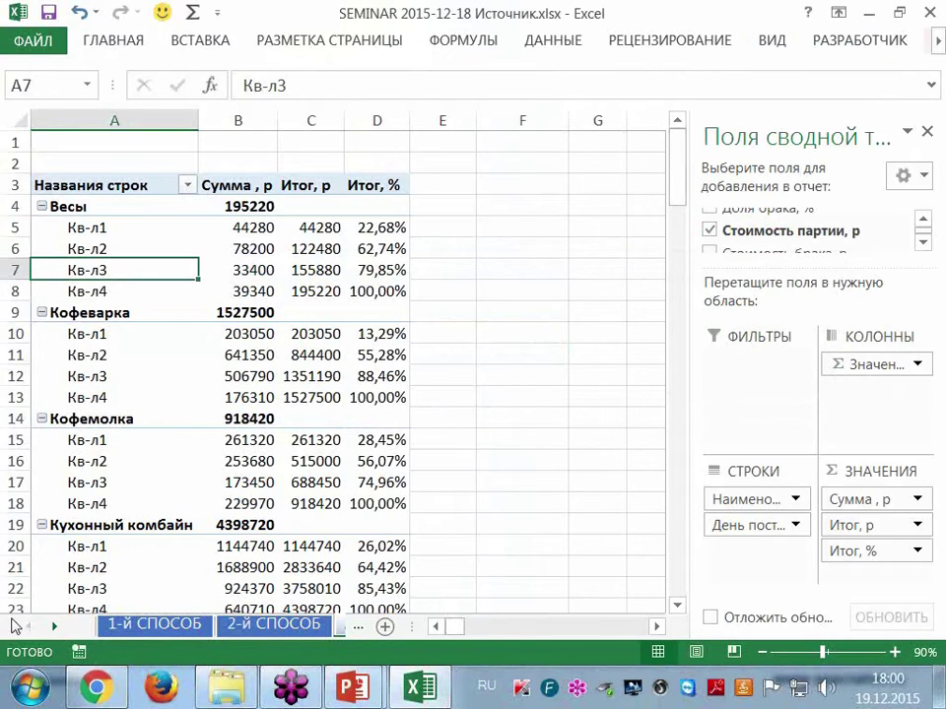
click(53, 627)
Step: Scroll the sheet tabs to the later sheets and open the sheet named 1
click(54, 629)
click(53, 629)
click(53, 628)
click(53, 629)
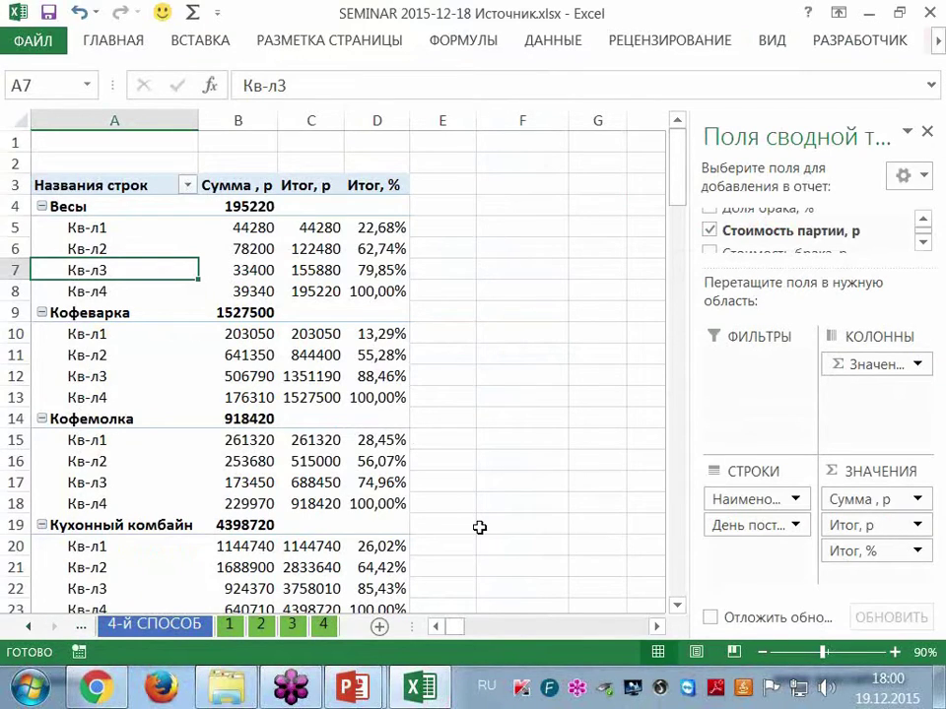
click(233, 631)
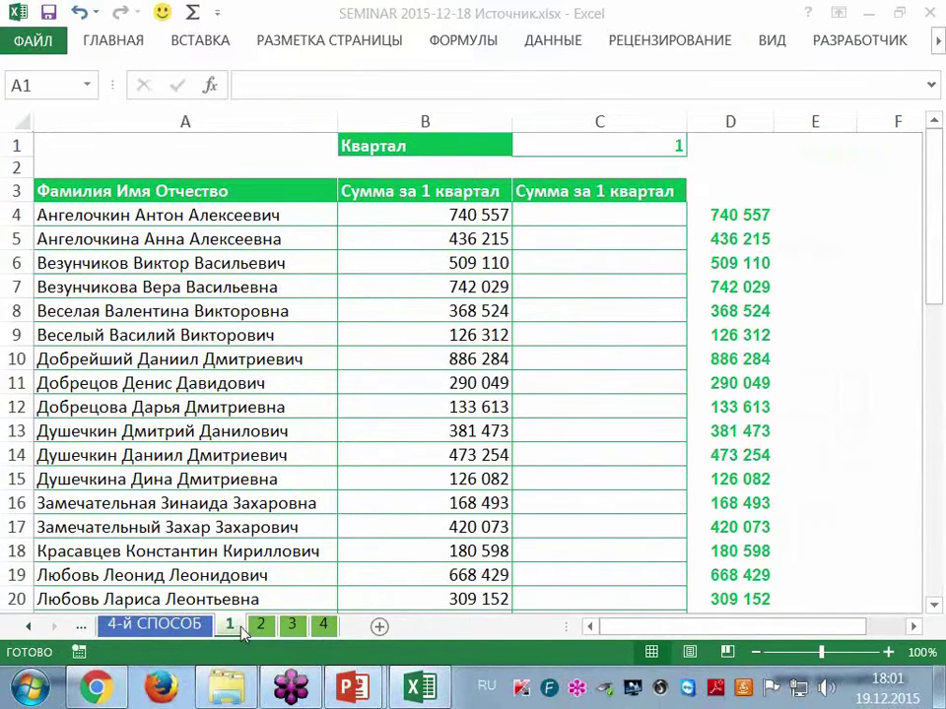
click(202, 217)
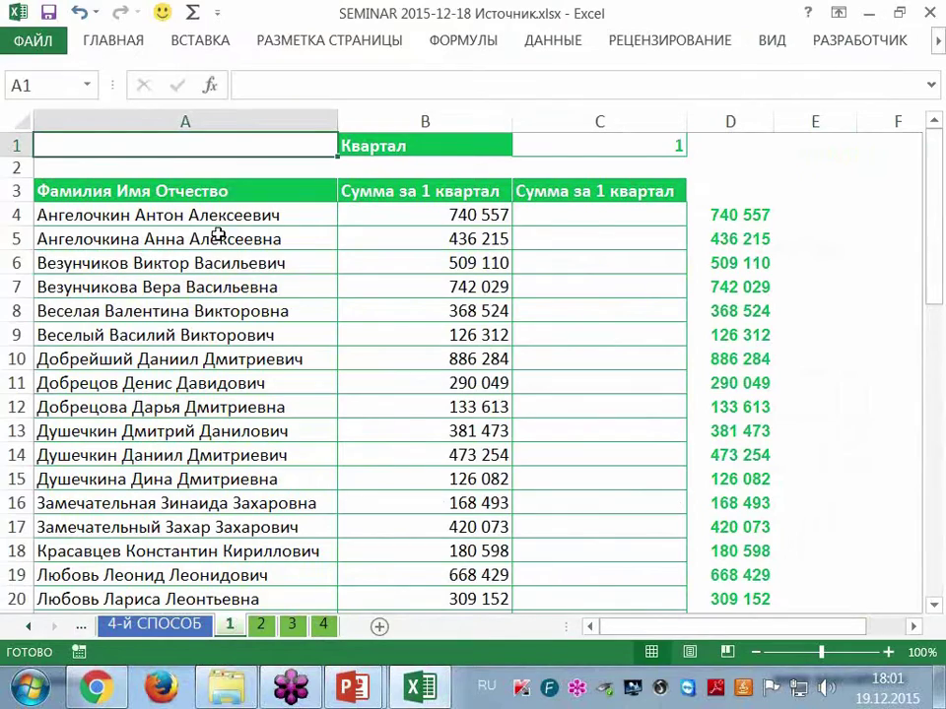
drag(212, 218, 212, 219)
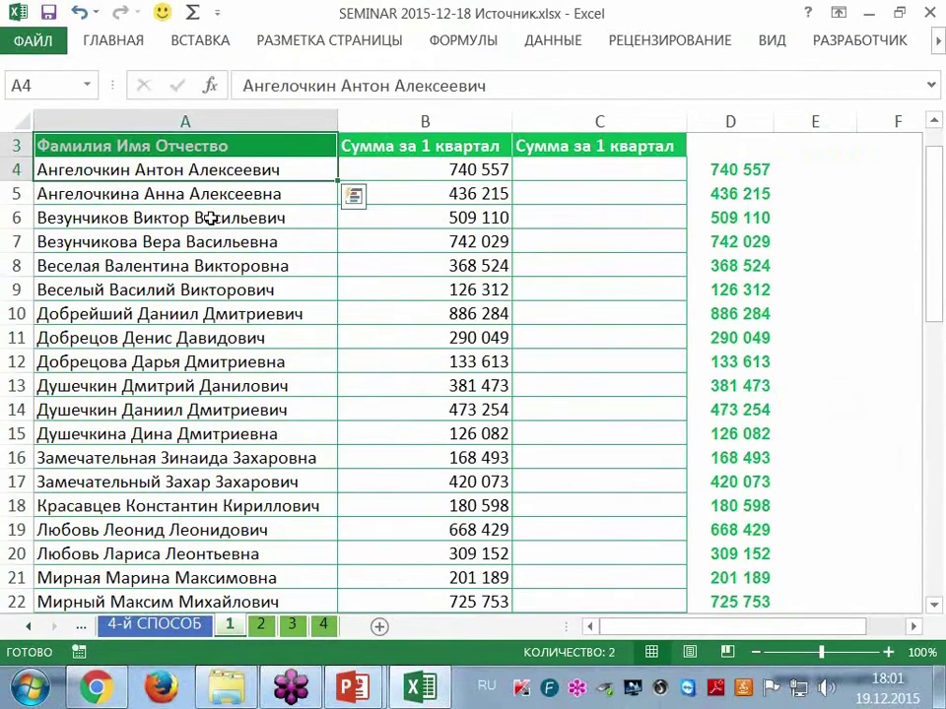
scroll(335, 247, up, 1)
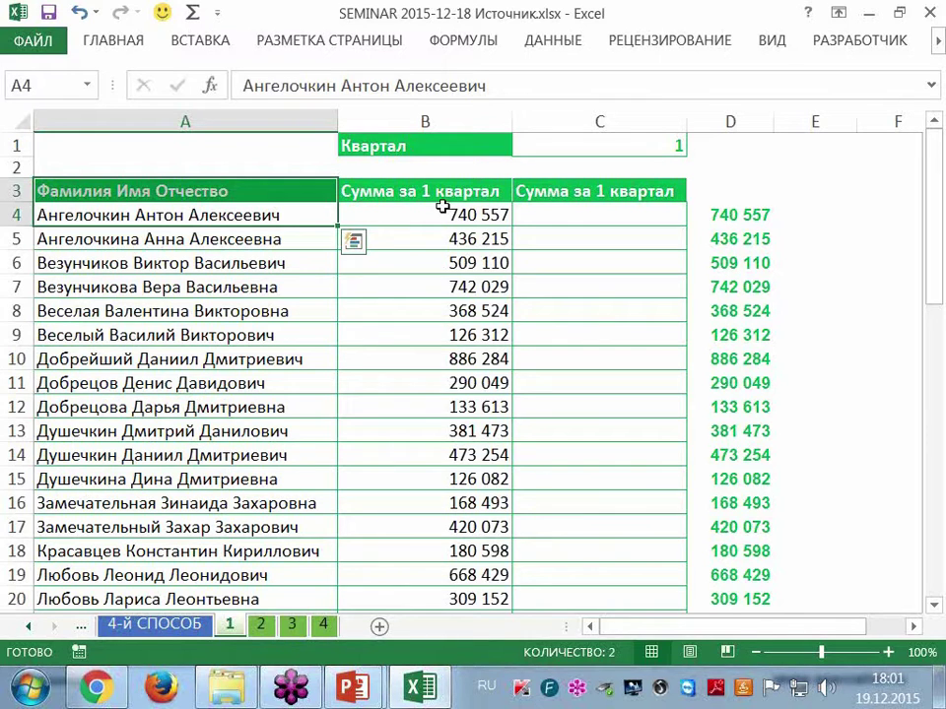
click(261, 625)
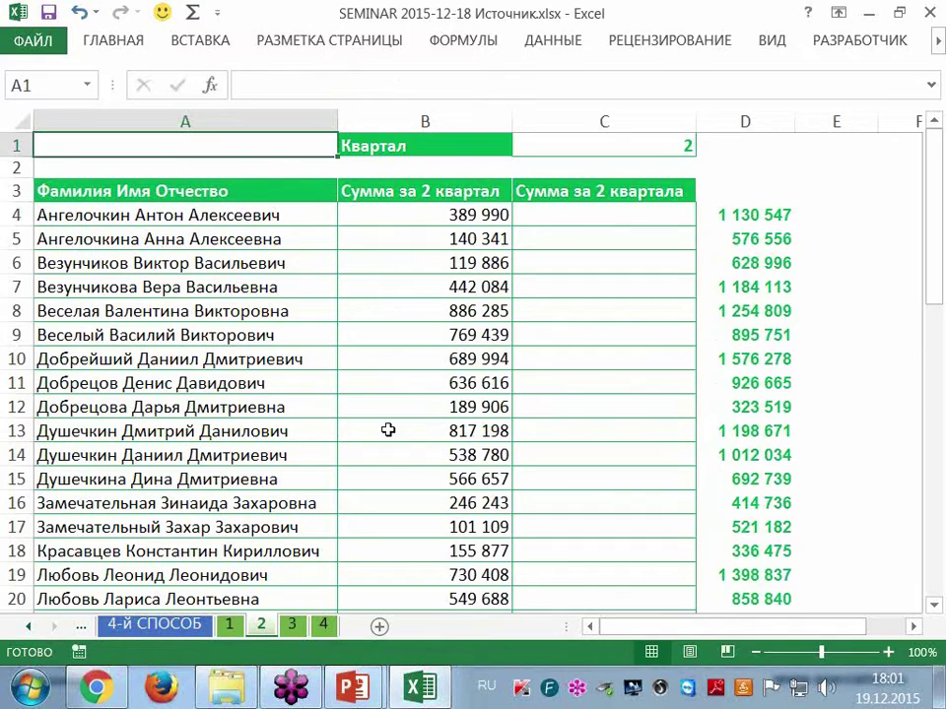
click(293, 627)
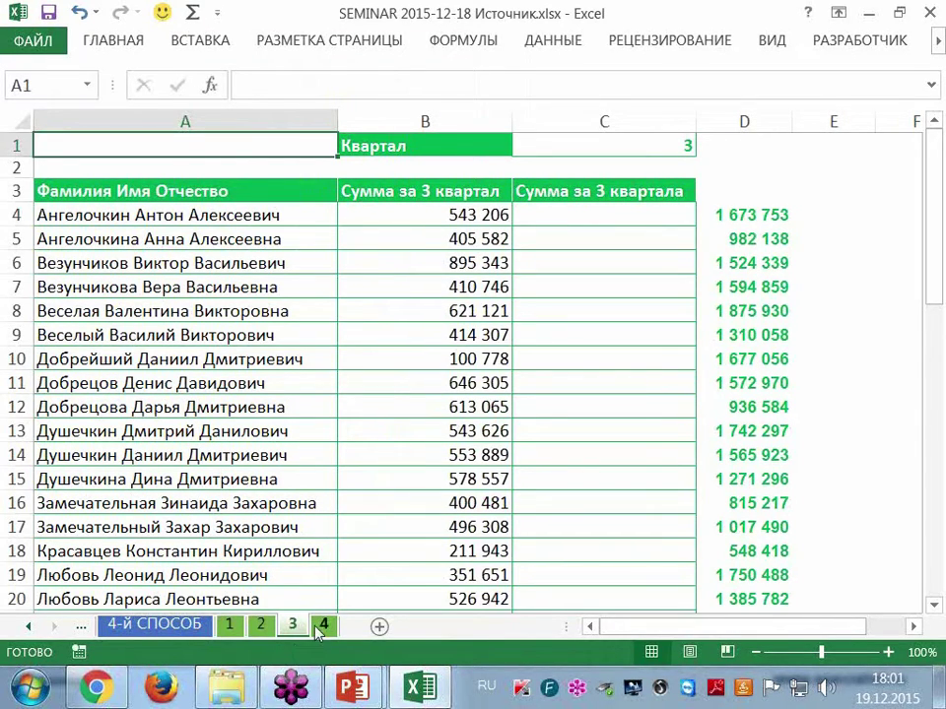
click(323, 624)
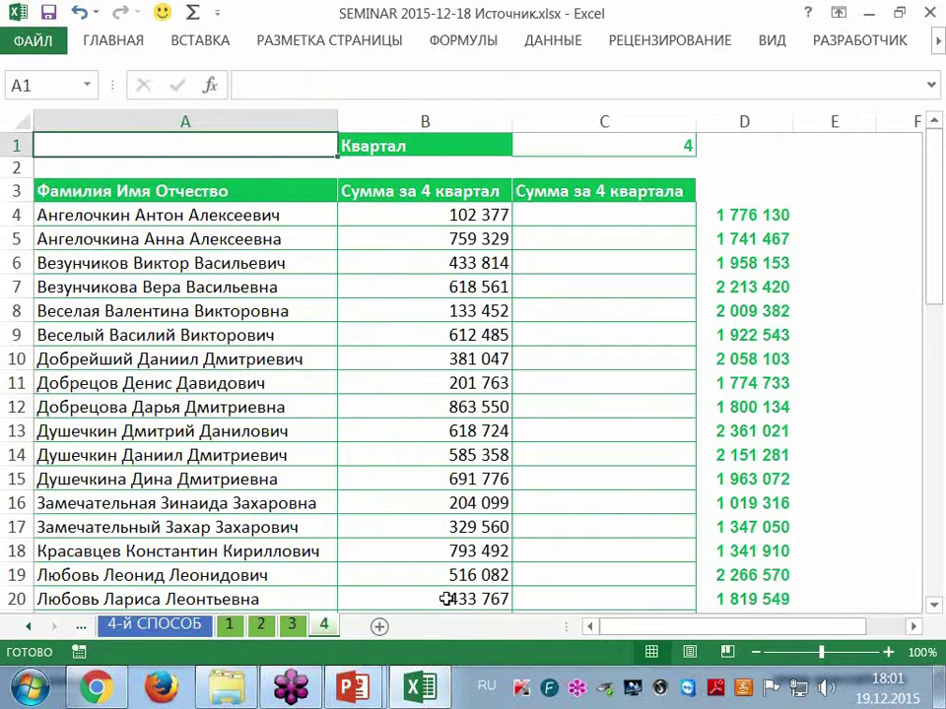
click(233, 626)
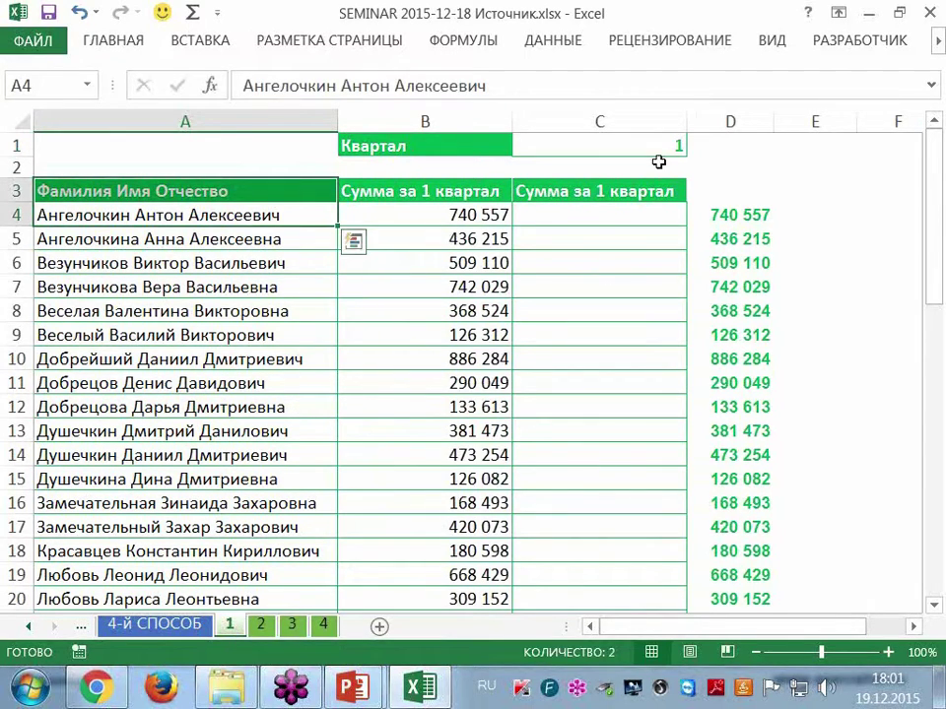
click(619, 211)
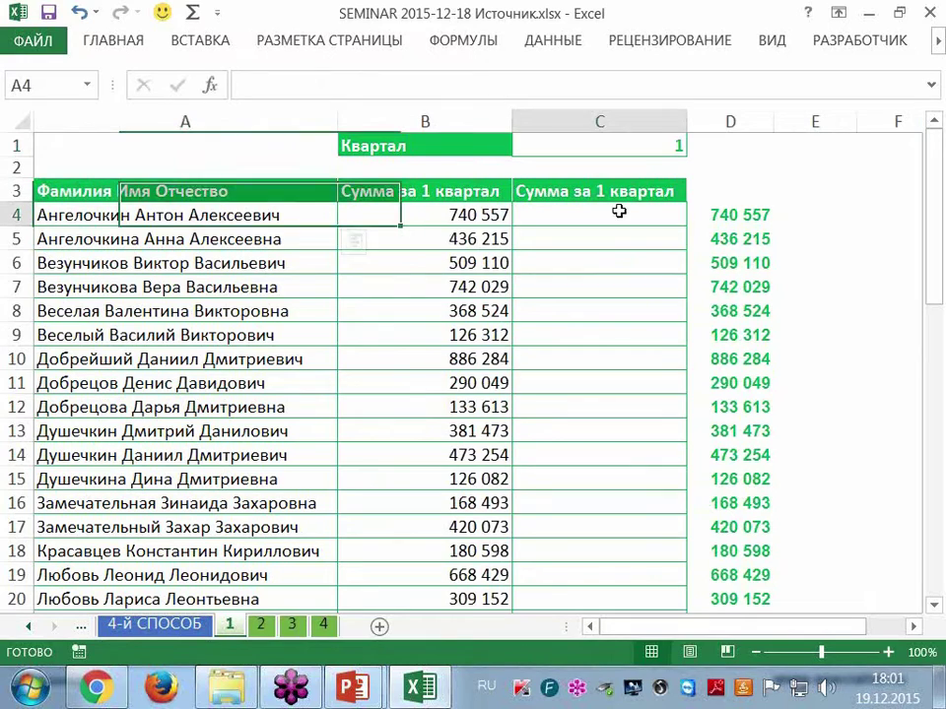
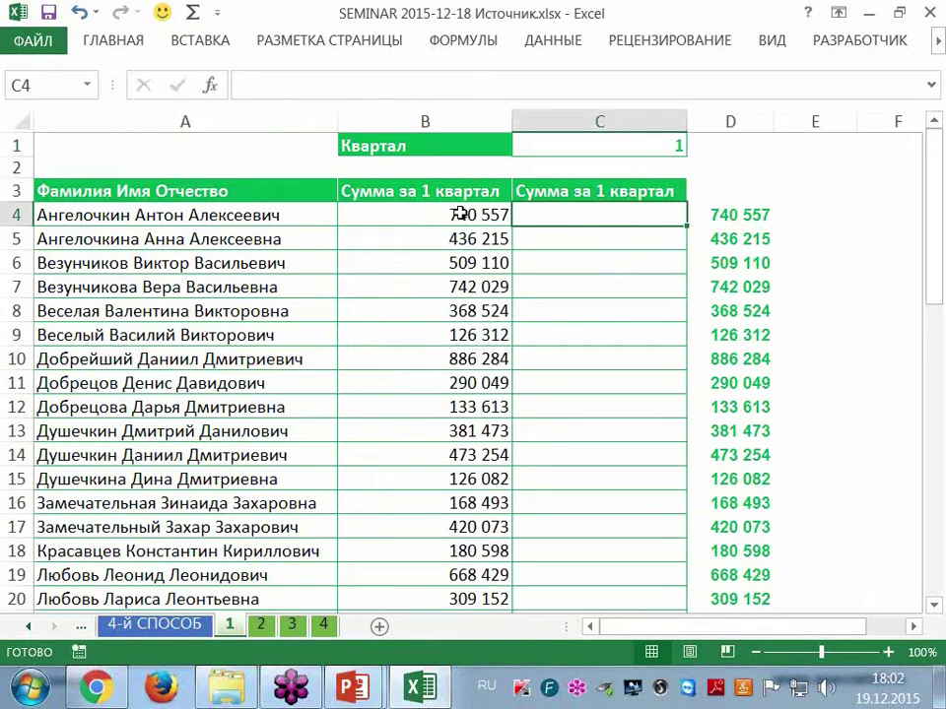
Step: Compare the quarter 2, 3 and 4 sheets, checking cell C4, then return to quarter 1
click(268, 625)
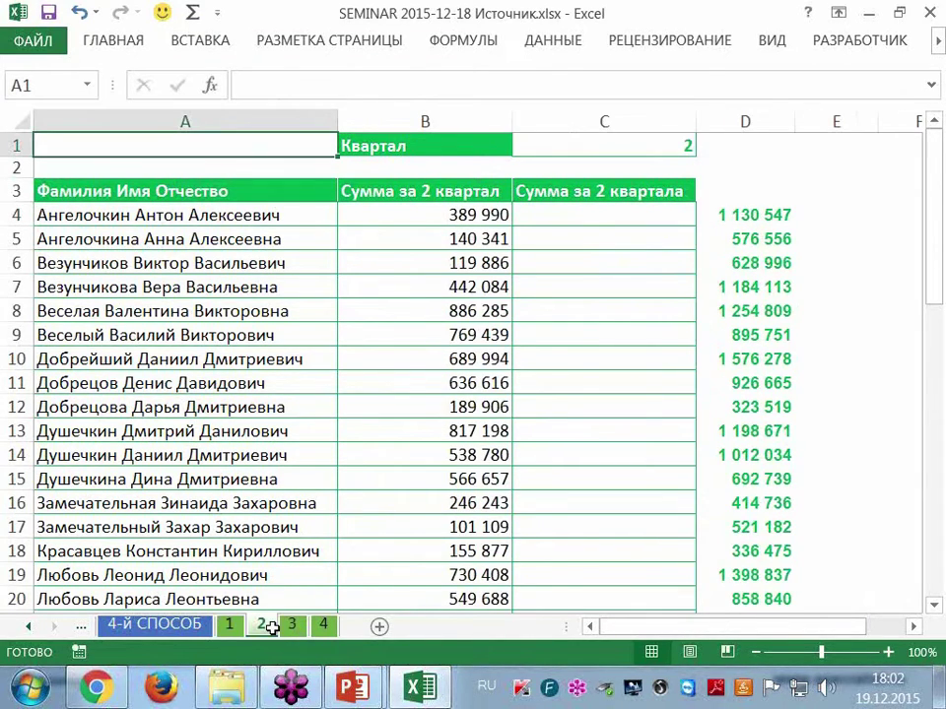
click(596, 214)
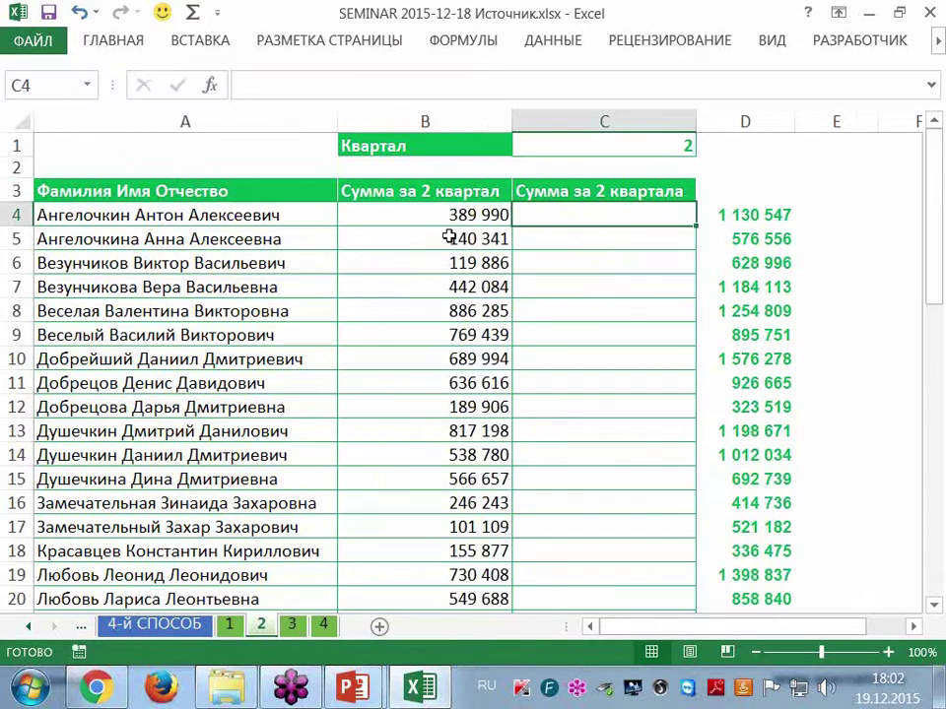
click(294, 626)
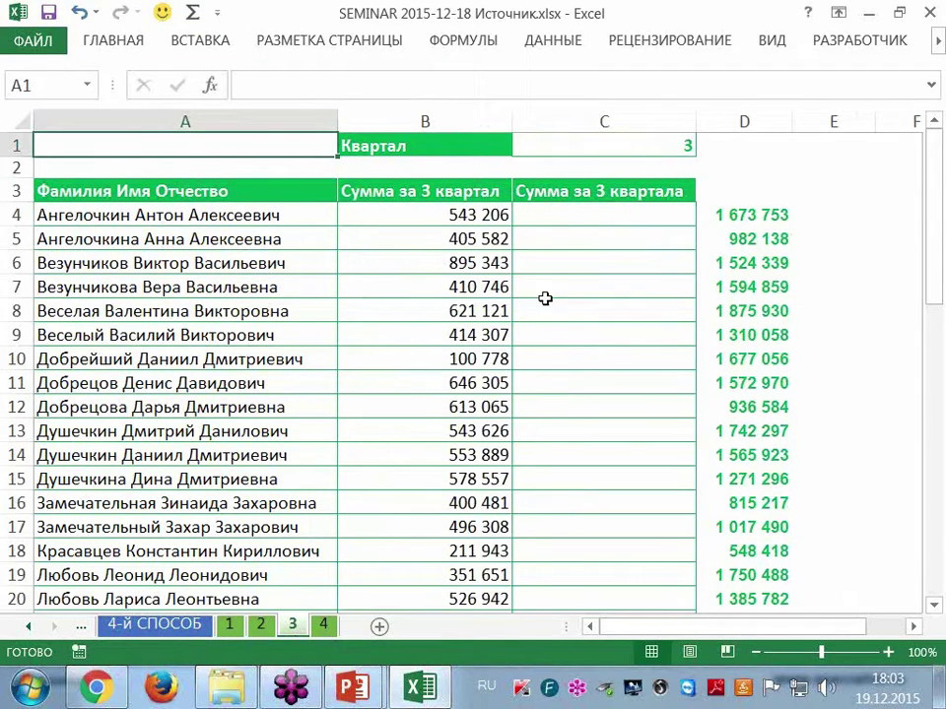
click(559, 212)
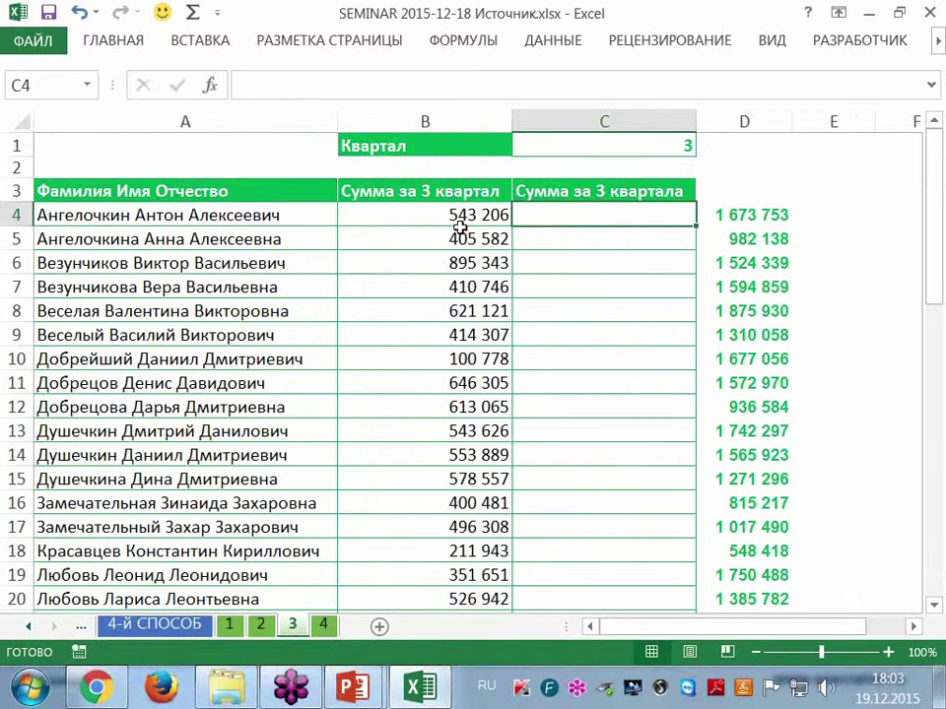
click(262, 625)
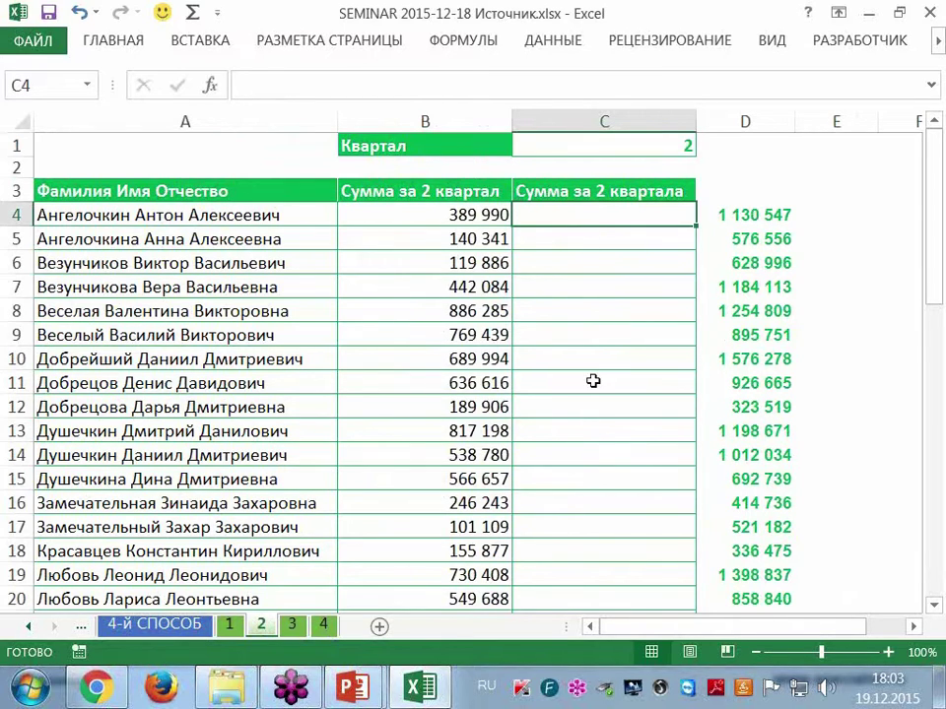
click(324, 626)
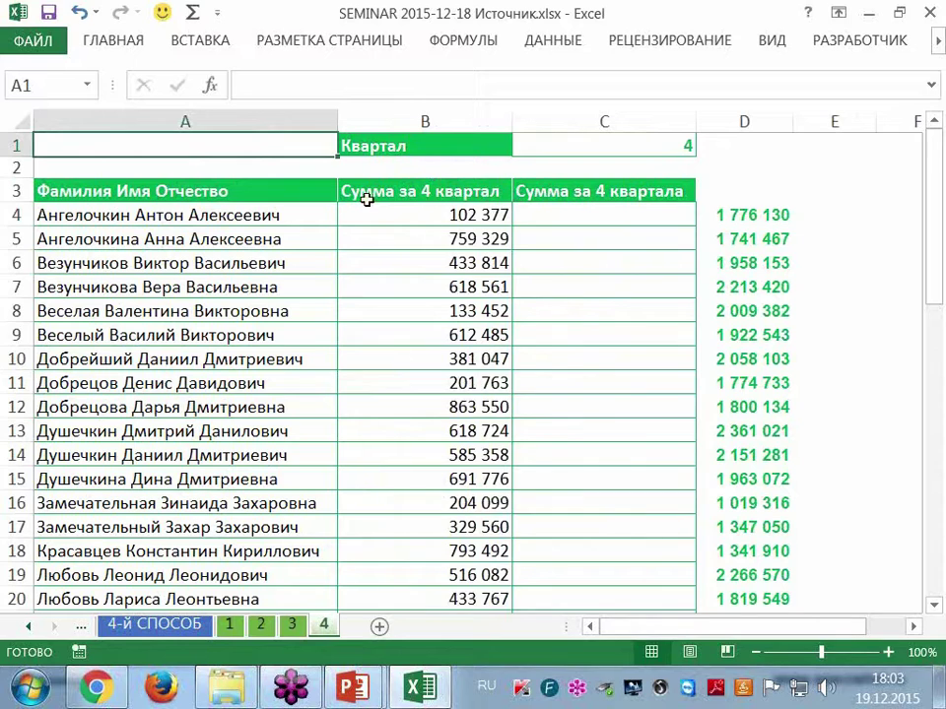
click(229, 626)
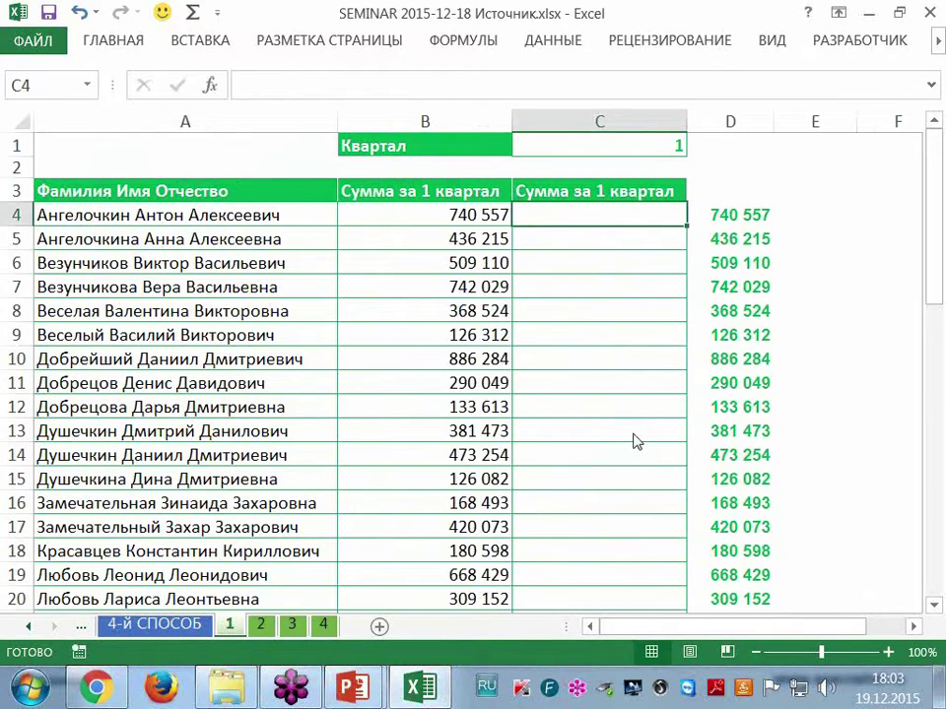
Step: Check the quarter number in C1 on the quarter 2 sheet, then compare C1 on quarter 1
click(262, 630)
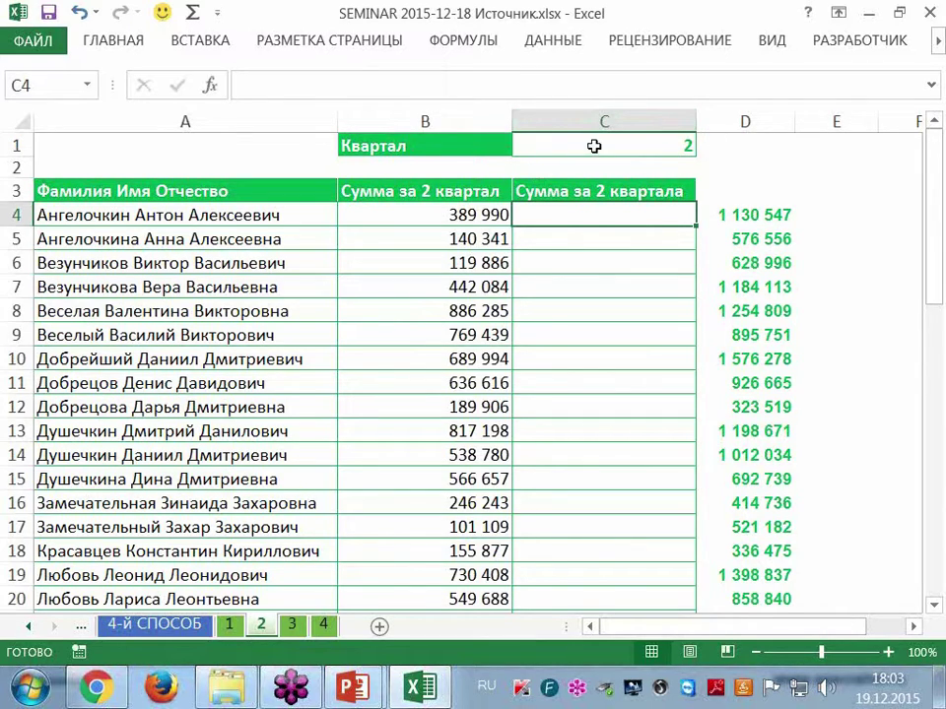
click(594, 146)
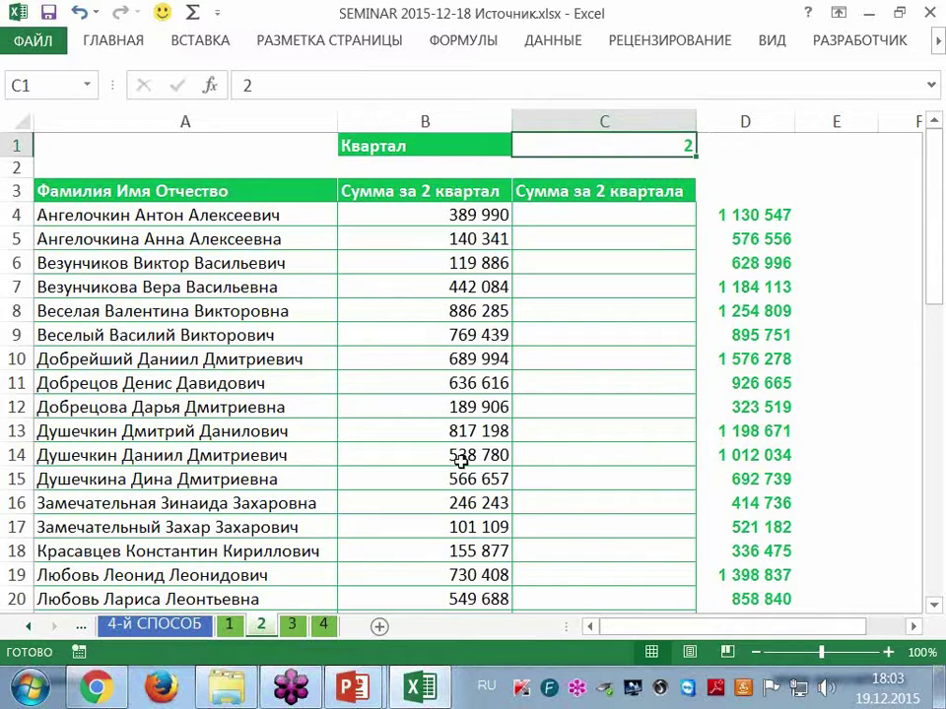
click(229, 625)
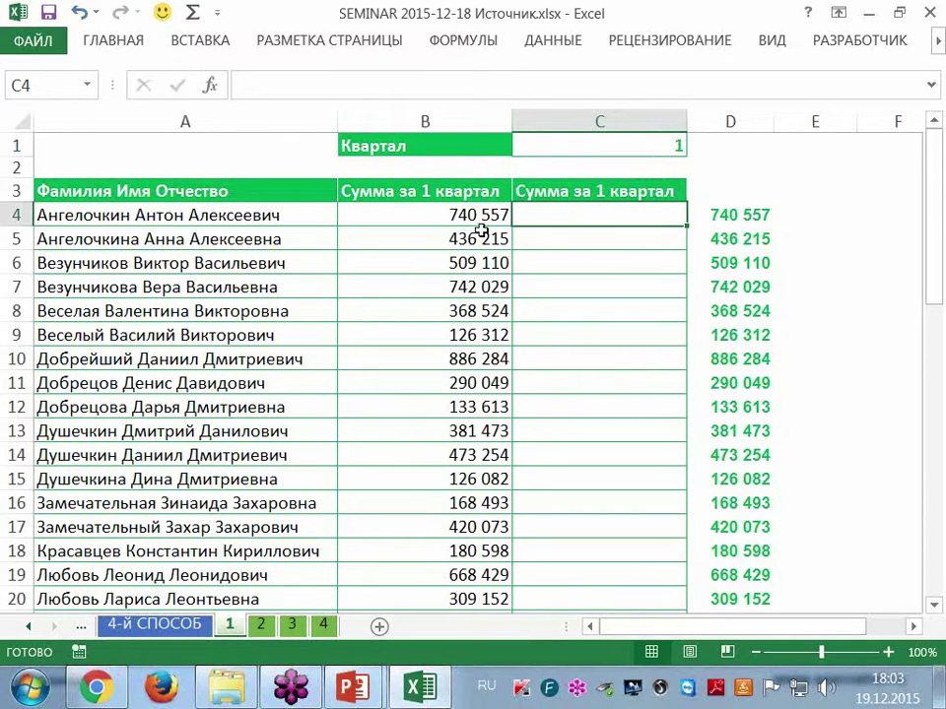
click(623, 145)
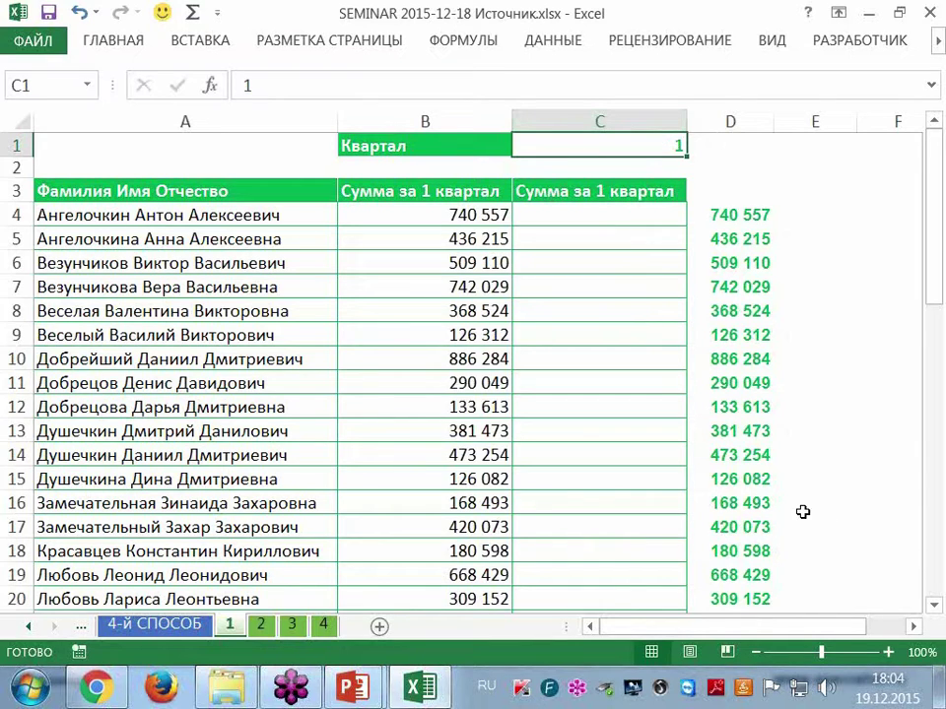
click(543, 215)
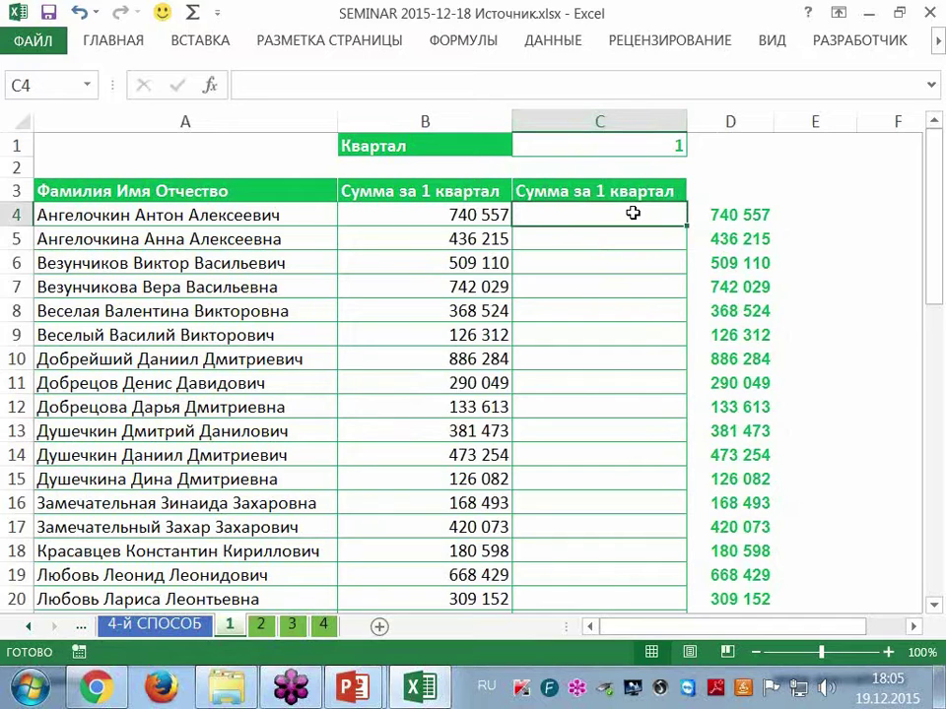
Step: Start C4's formula as =ЕСЛИ($C$1=1; with an absolute reference to C1
text(=если)
key(Tab)
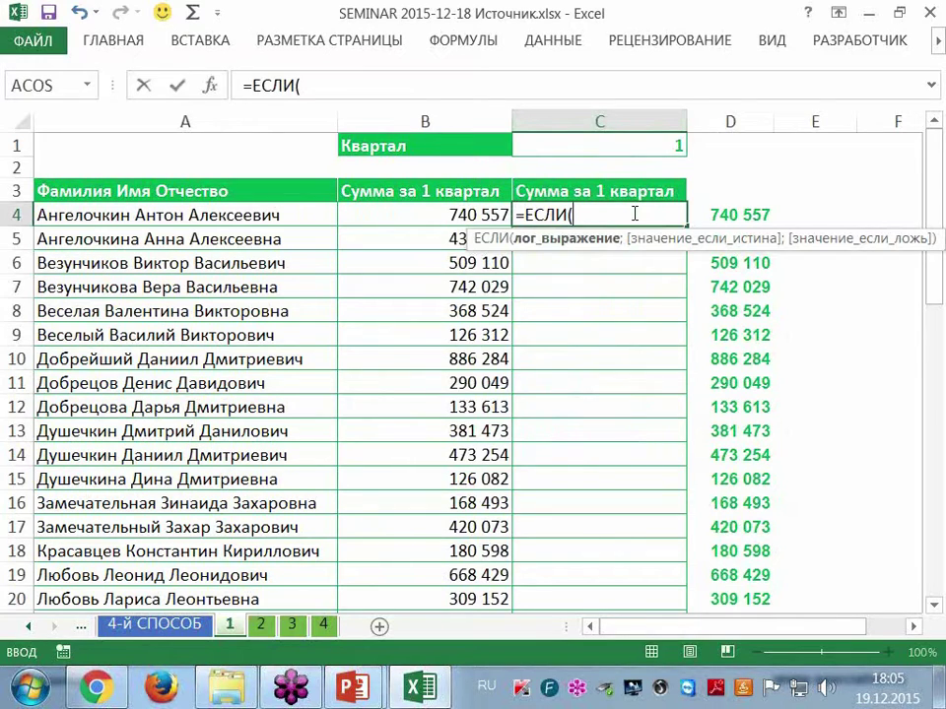
click(664, 150)
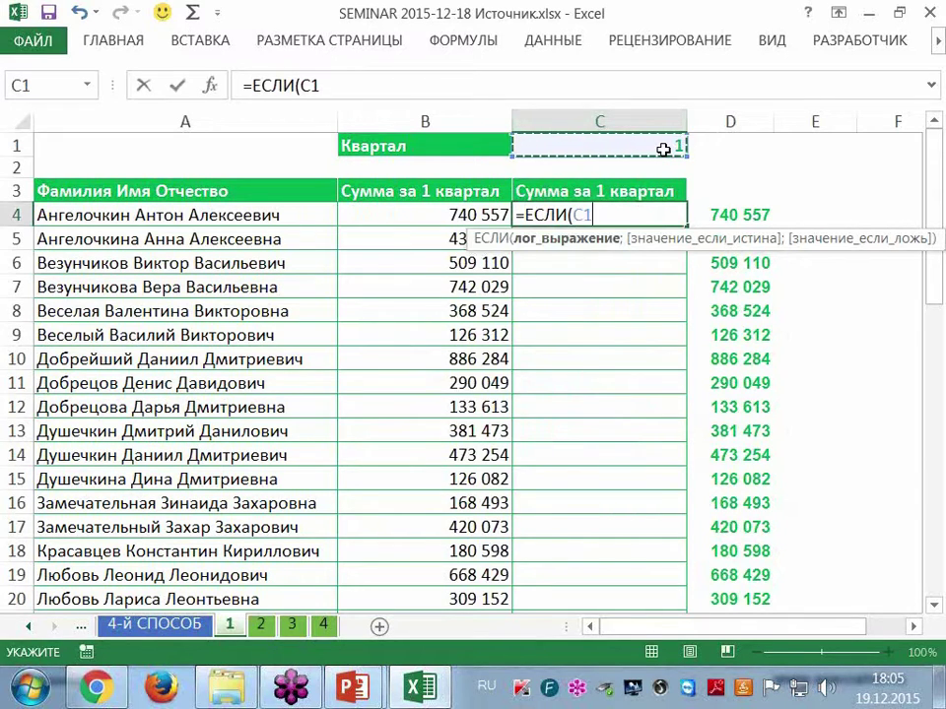
key(F4)
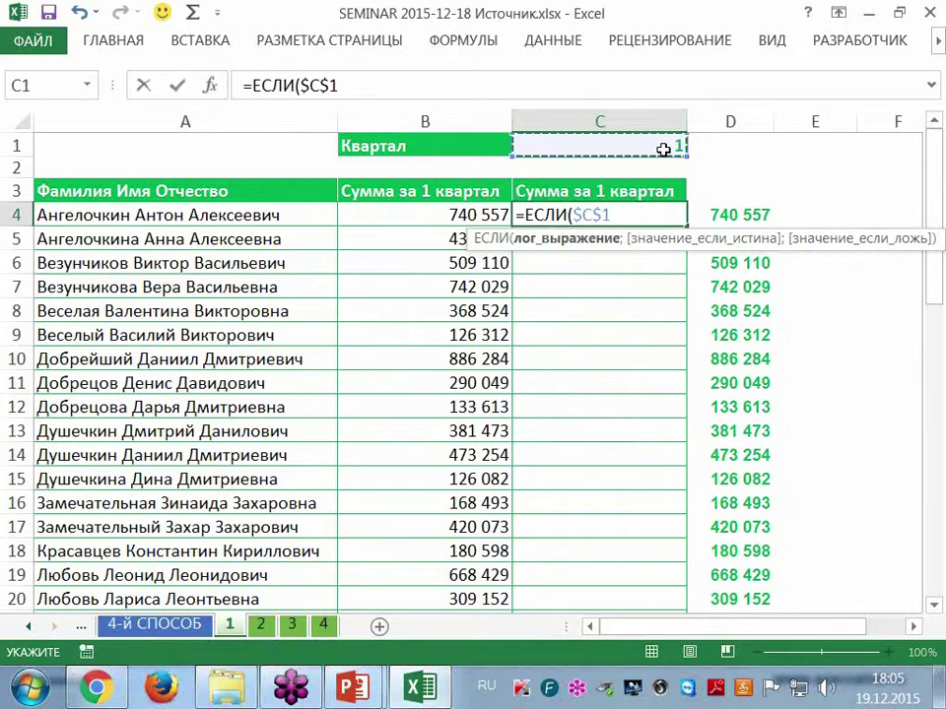
text(=1)
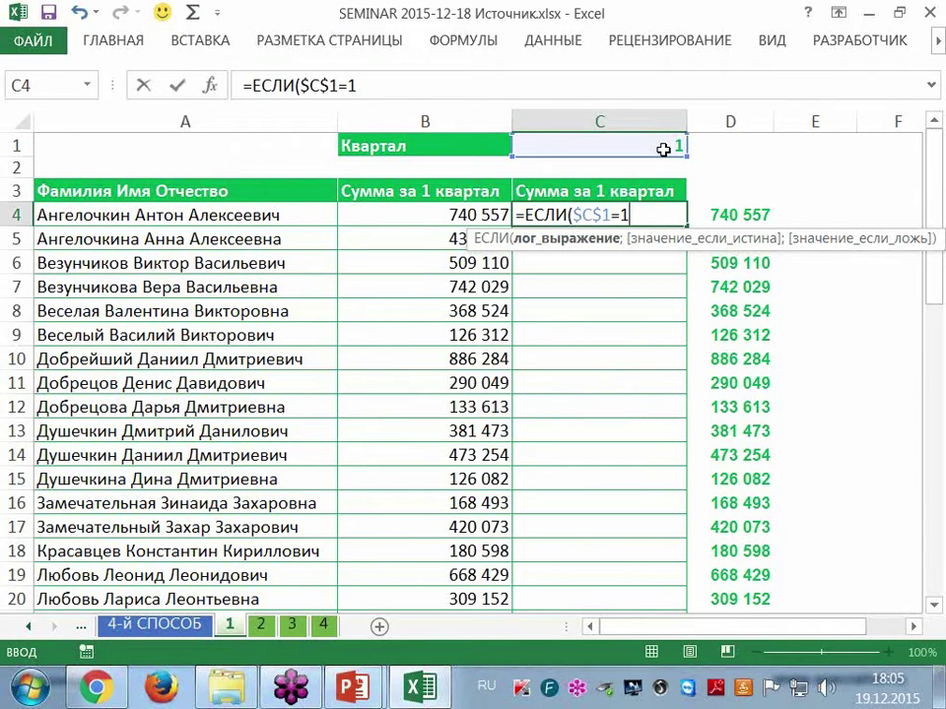
text(;)
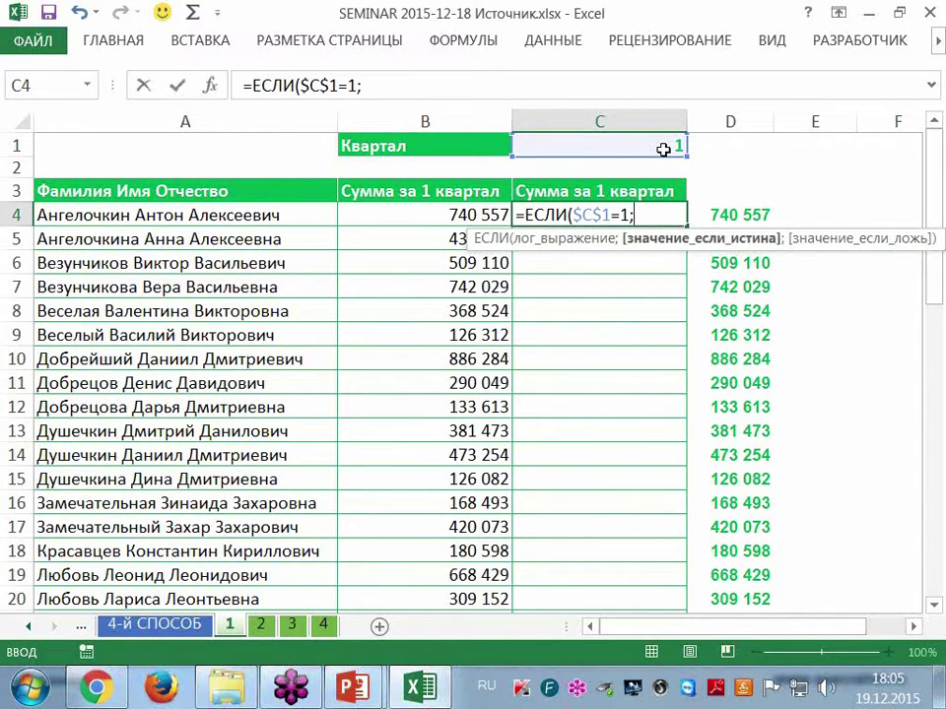
Step: Add B4 as the quarter-1 result and begin the other-quarters result with B4+
click(395, 213)
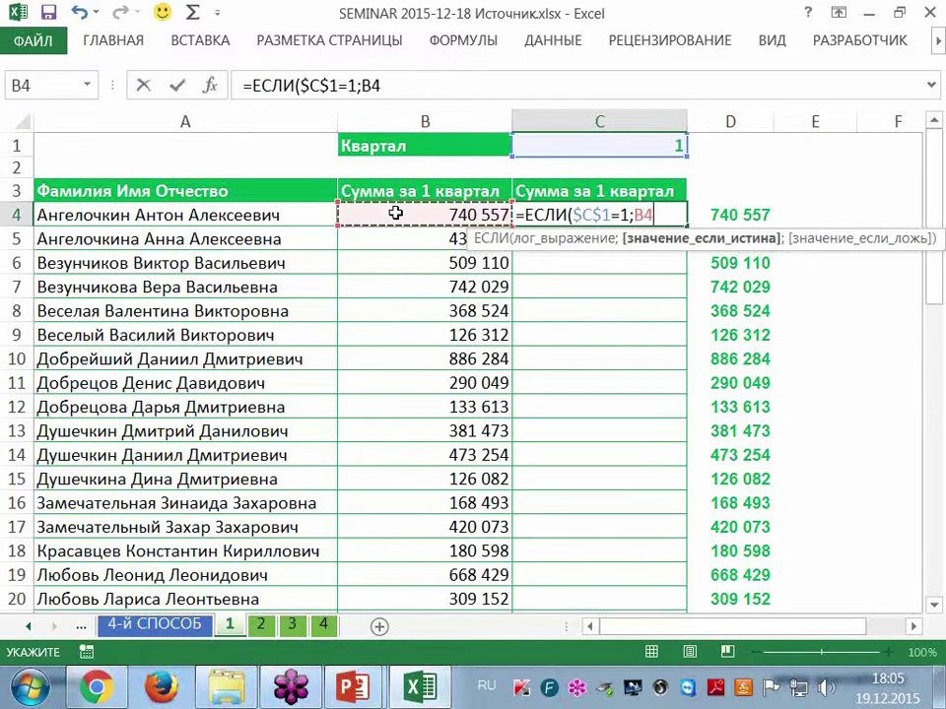
text(;)
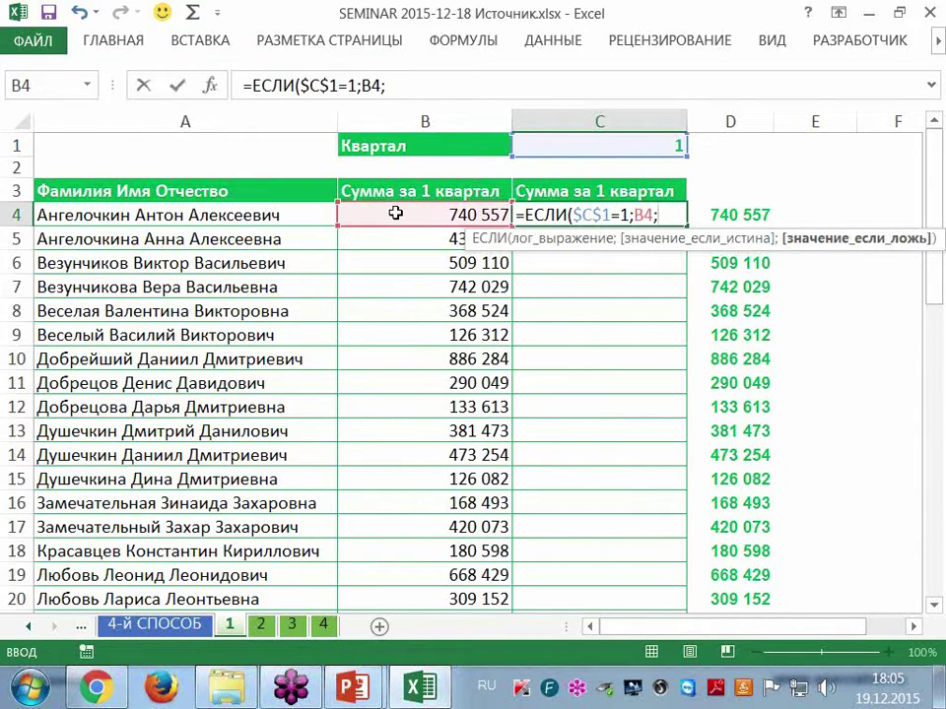
click(373, 213)
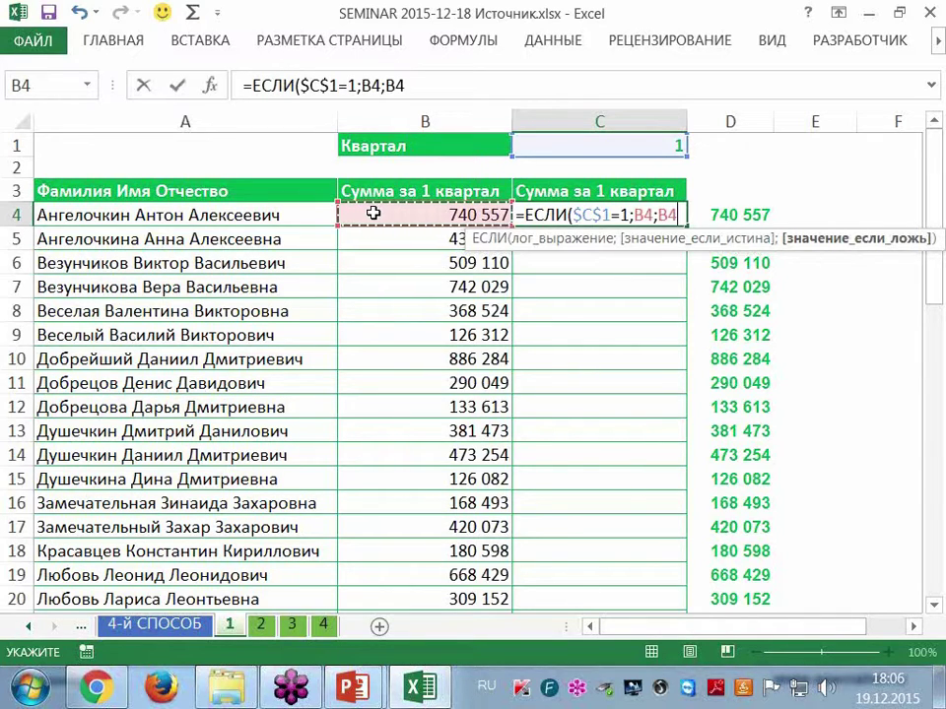
text(+)
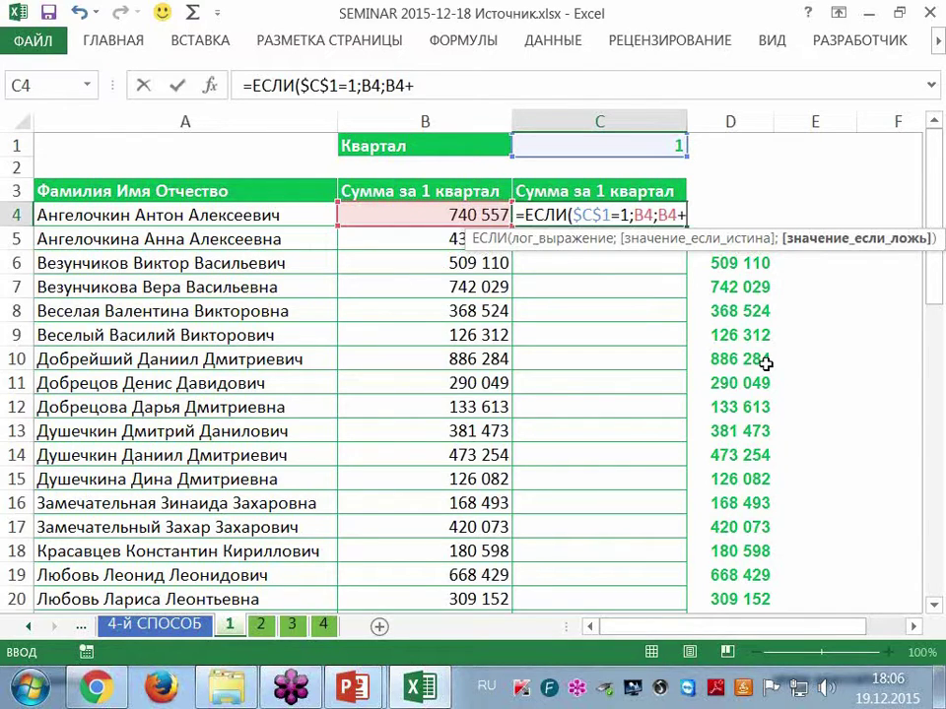
Step: Continue the C4 formula with ДВССЫЛ(АДРЕС( and widen the formula bar to two lines
text(двс)
key(Tab)
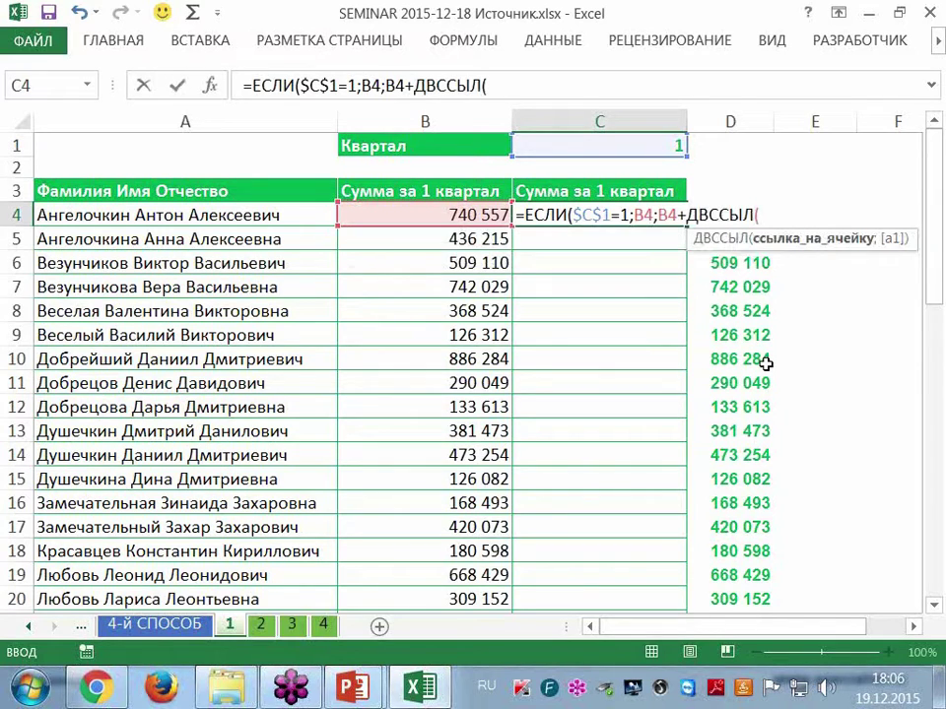
text(адрес)
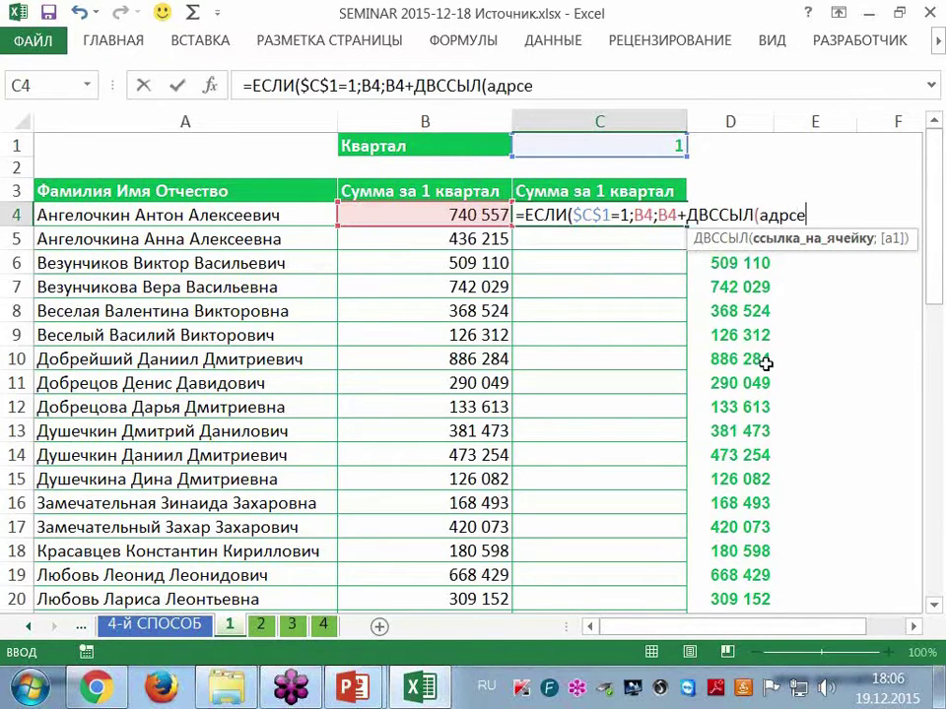
key(Tab)
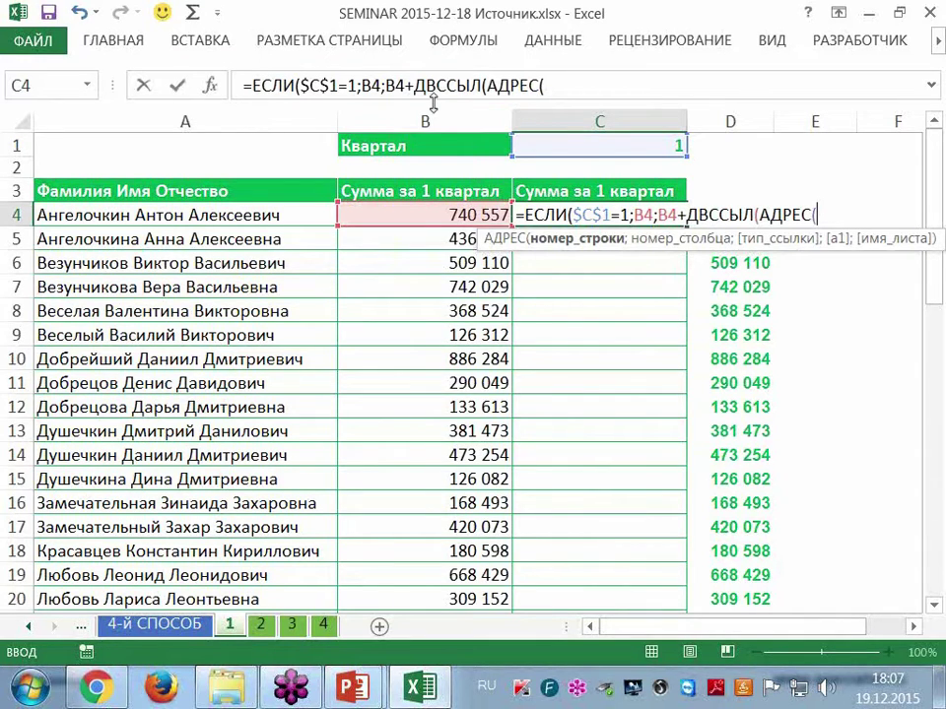
drag(431, 110, 430, 134)
click(594, 82)
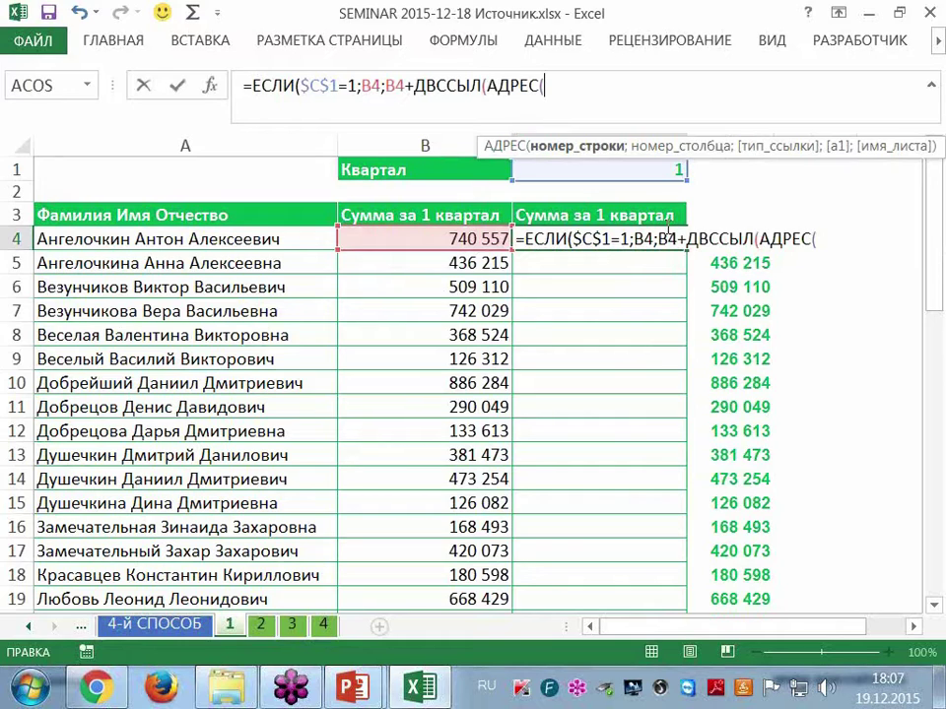
Step: Give АДРЕС the current row via СТРОКА() as its first argument
text(стро)
key(Tab)
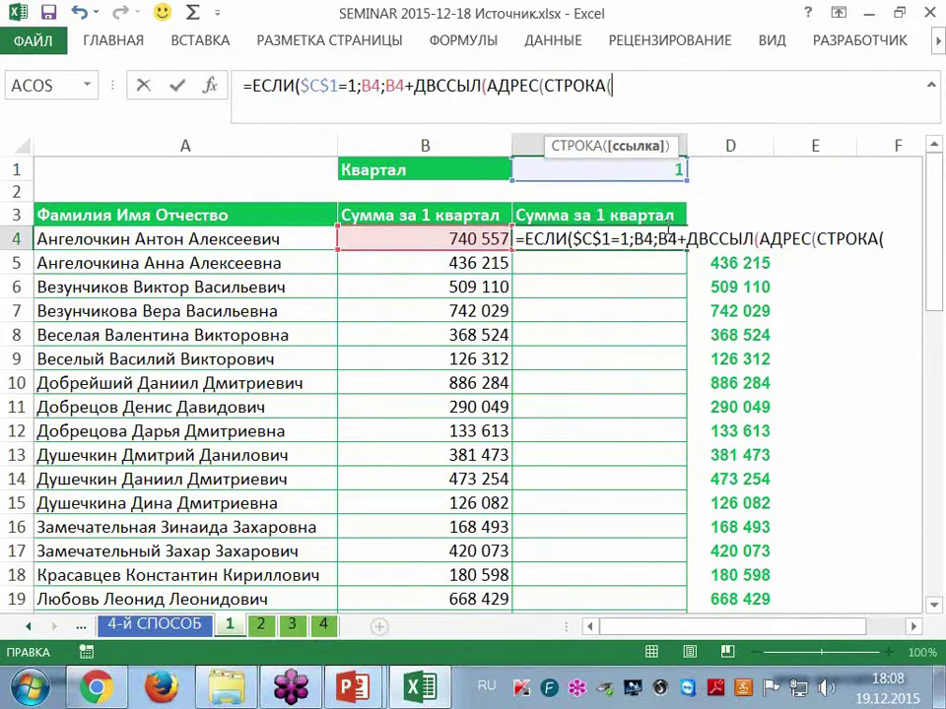
text())
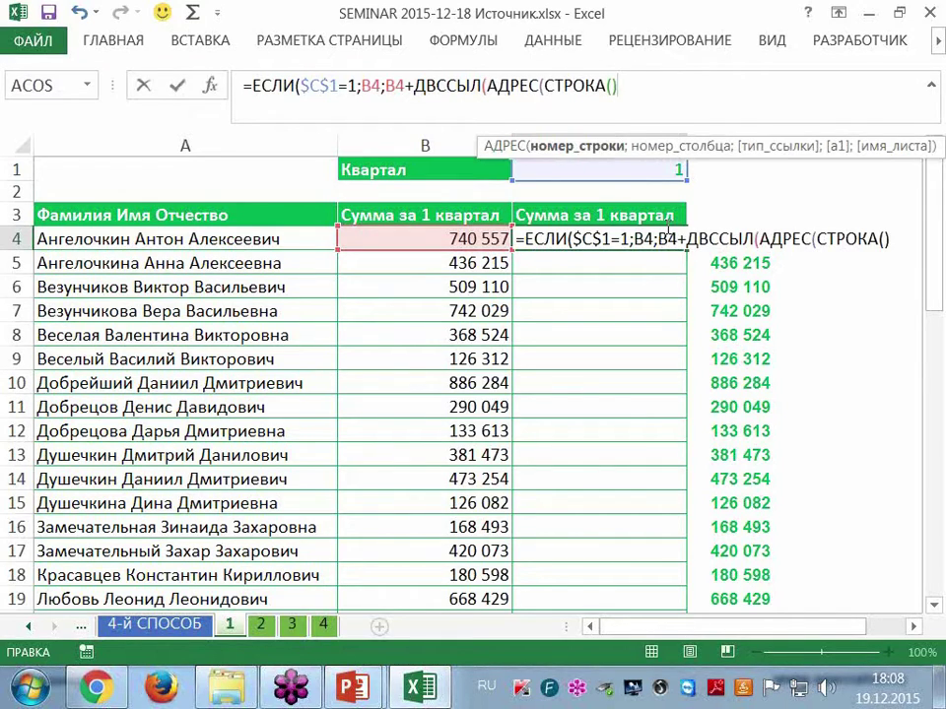
text(;)
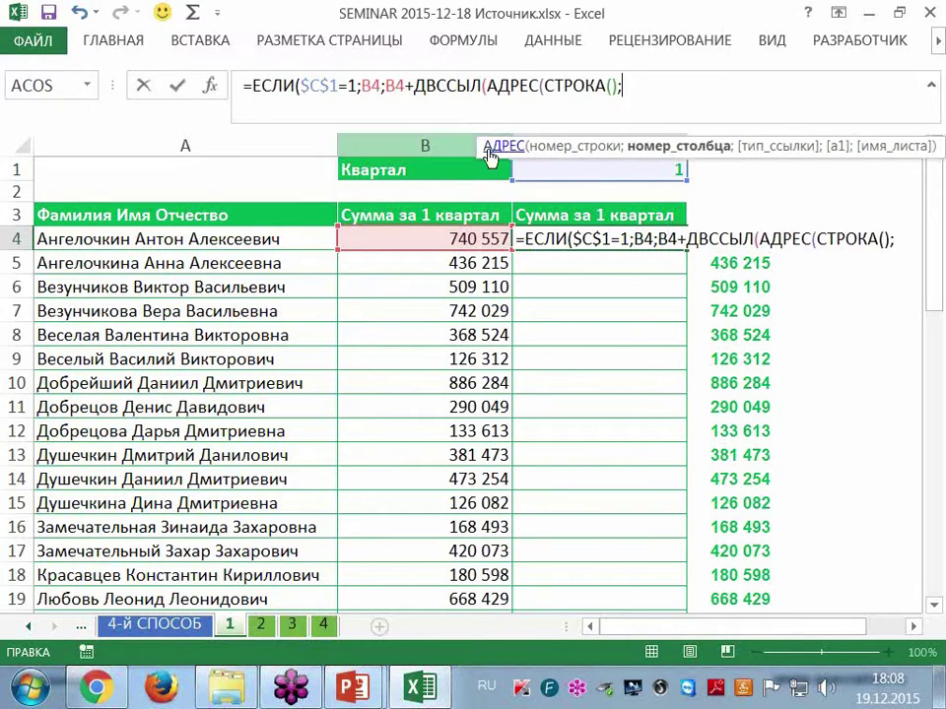
click(655, 89)
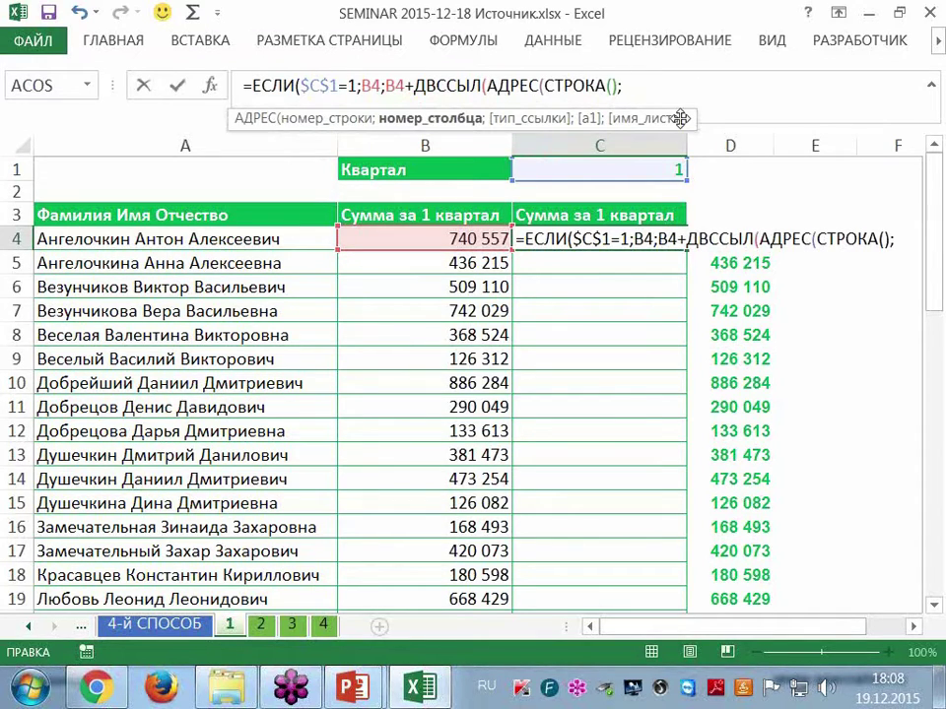
Step: Add СТОЛБЕЦ() as АДРЕС's column argument, followed by two semicolons
text(сто)
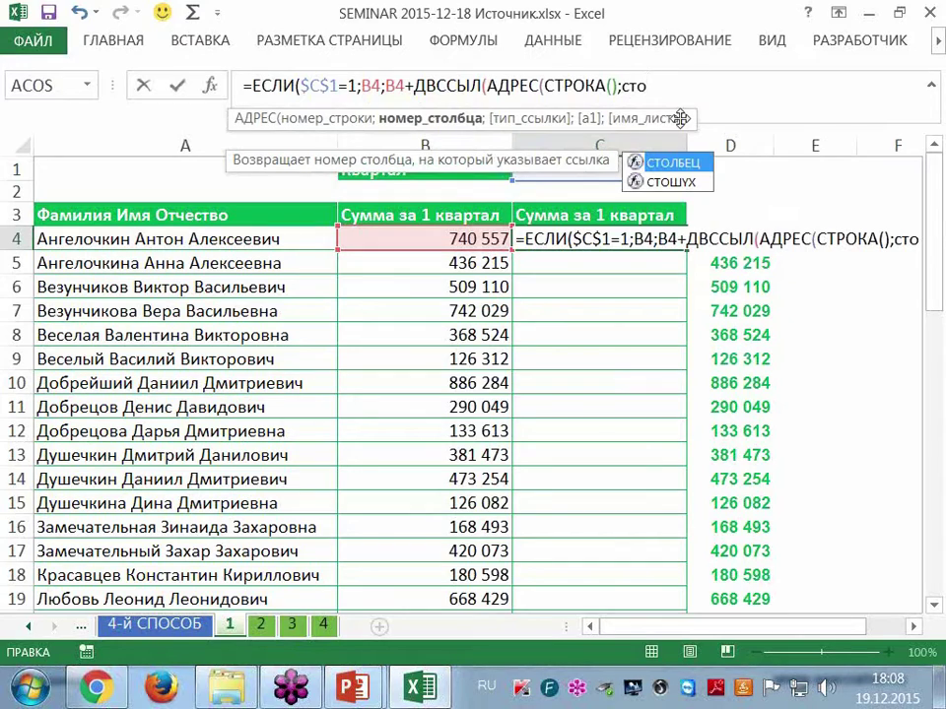
key(Tab)
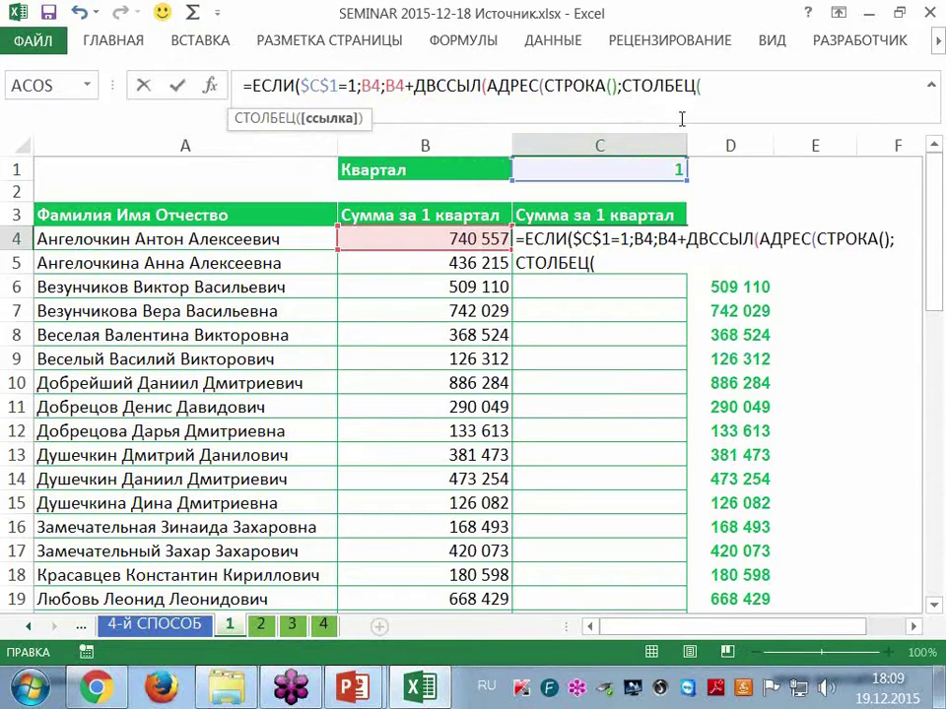
text())
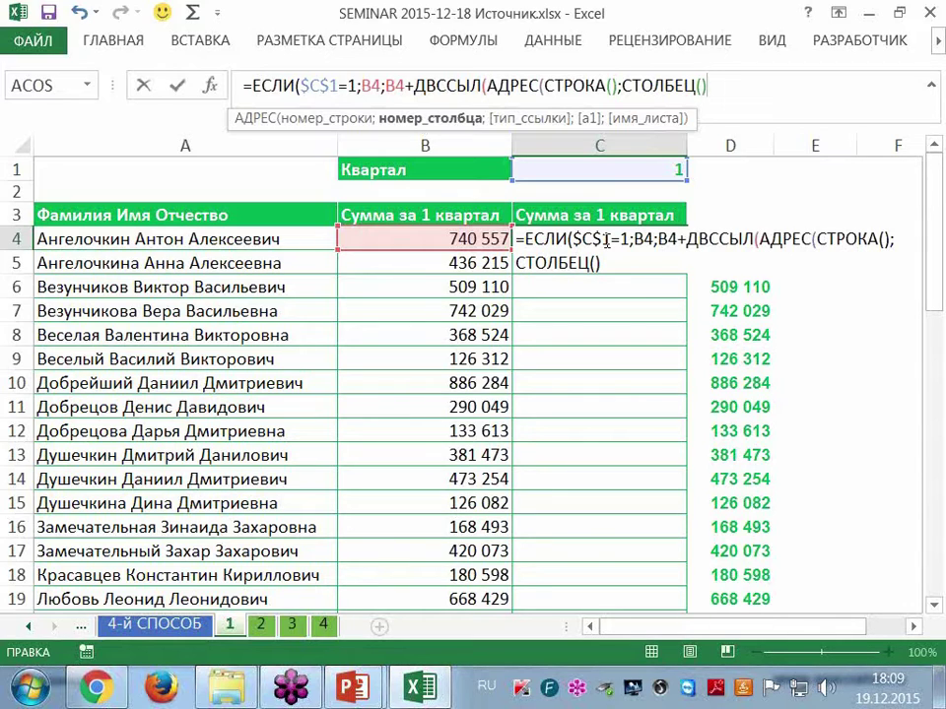
text(;)
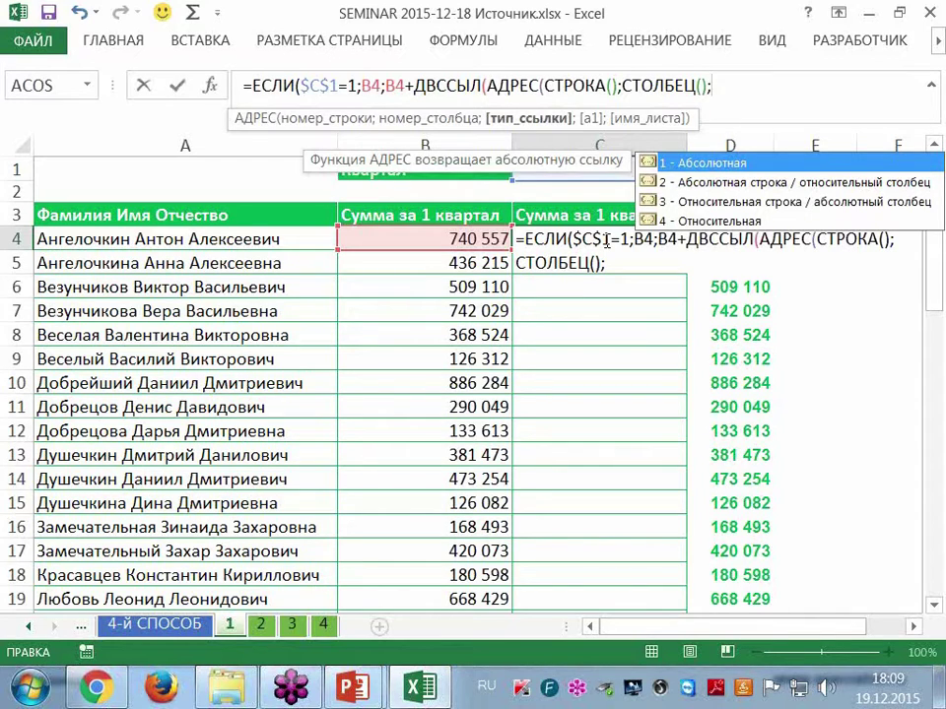
text(;)
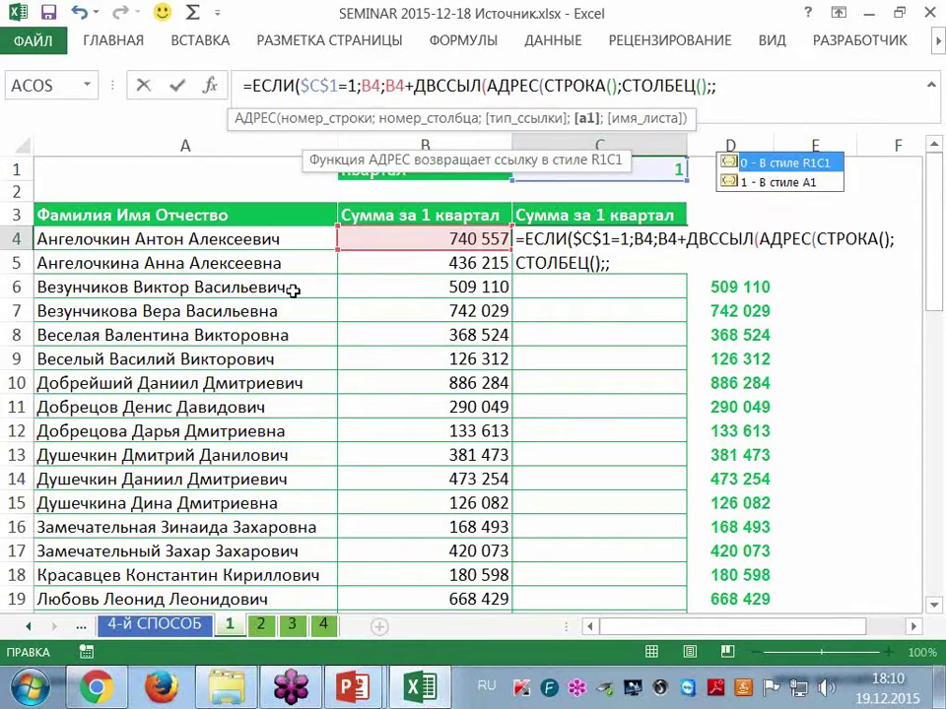
Step: Skip the reference-style argument with another semicolon and use C1 as the sheet-name argument
text(;)
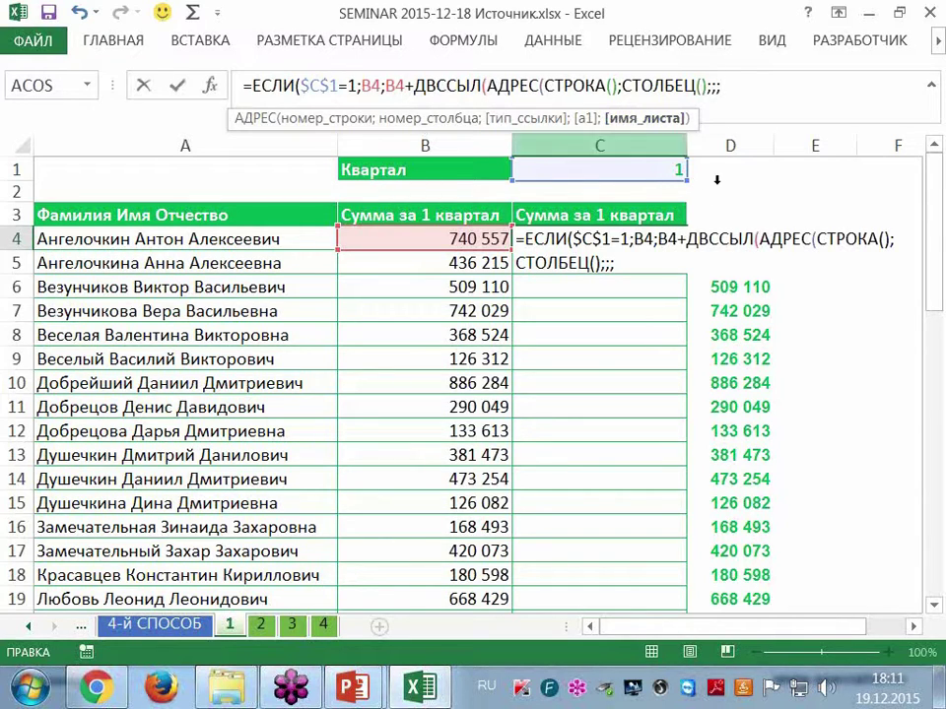
click(596, 166)
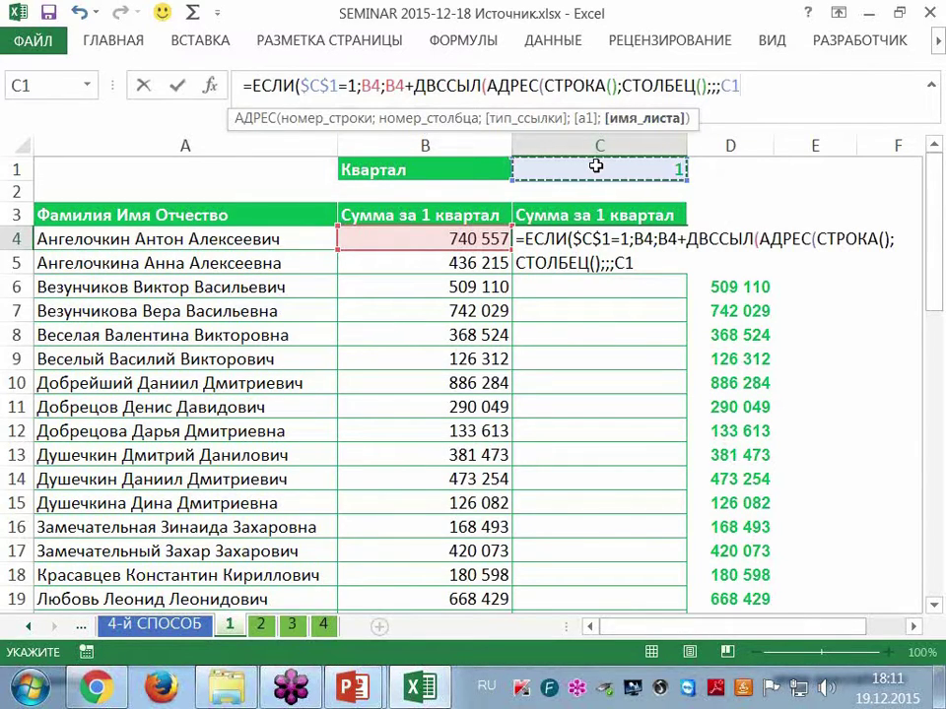
Step: Finish C4's formula with $C$1-1 as the sheet name and three closing parentheses, then commit it
key(F4)
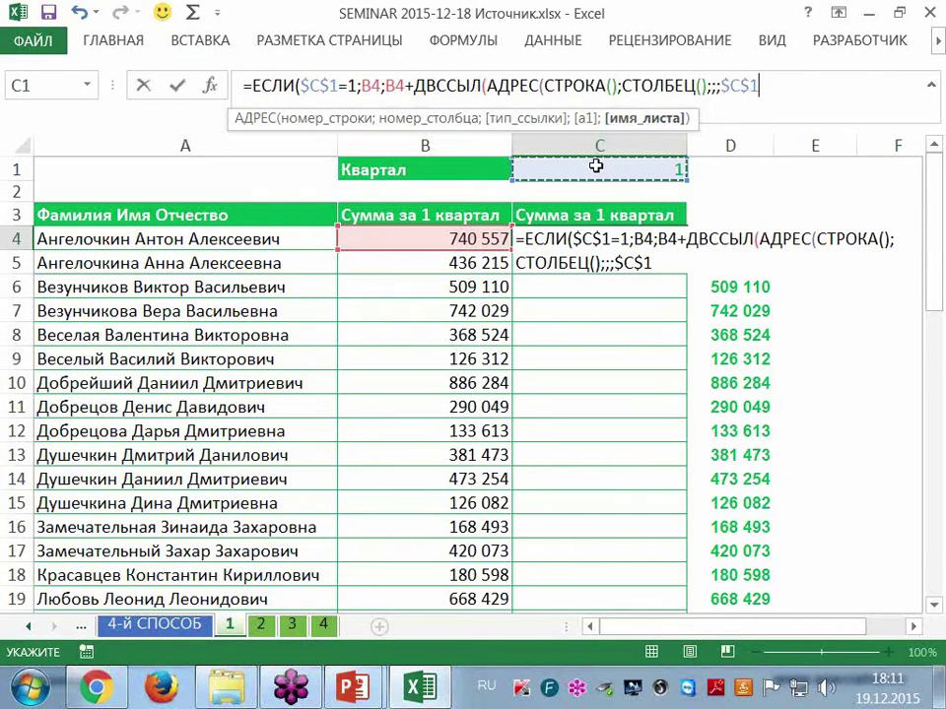
text(-1)
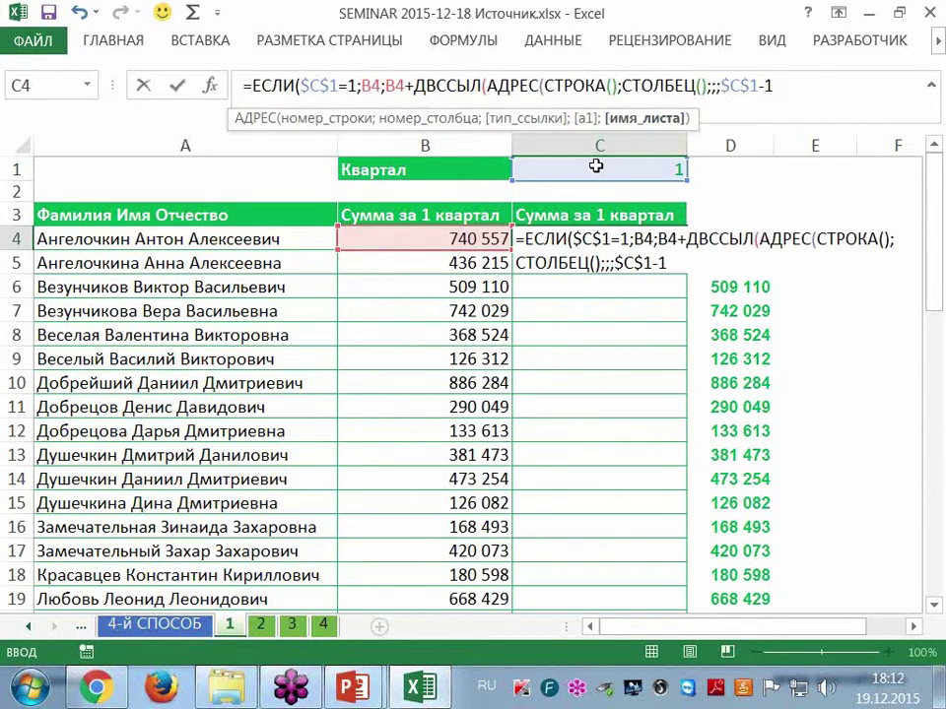
click(575, 89)
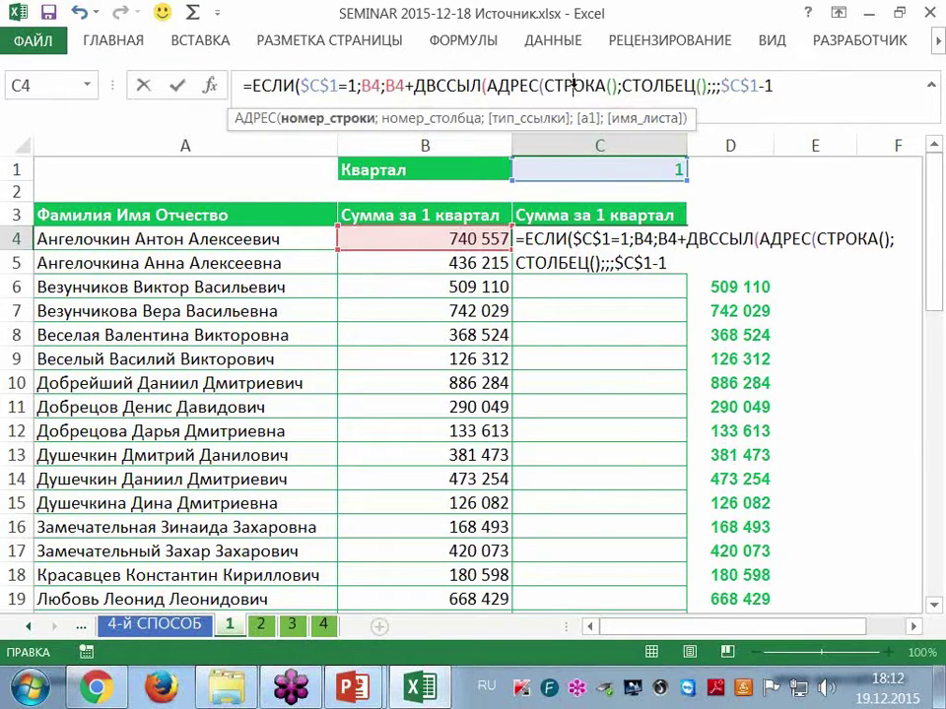
click(606, 89)
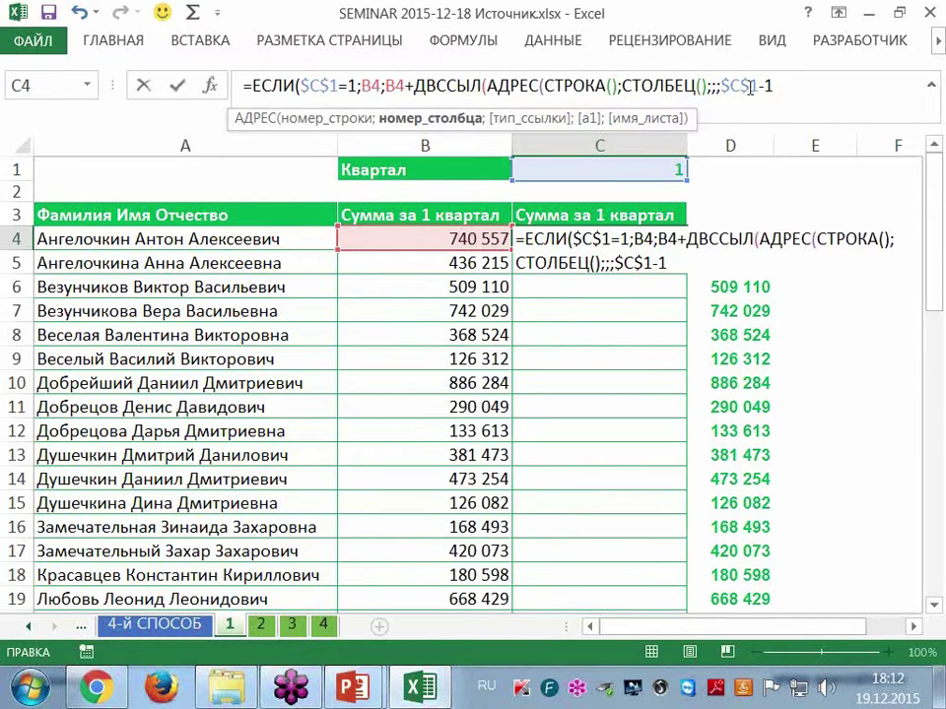
click(751, 88)
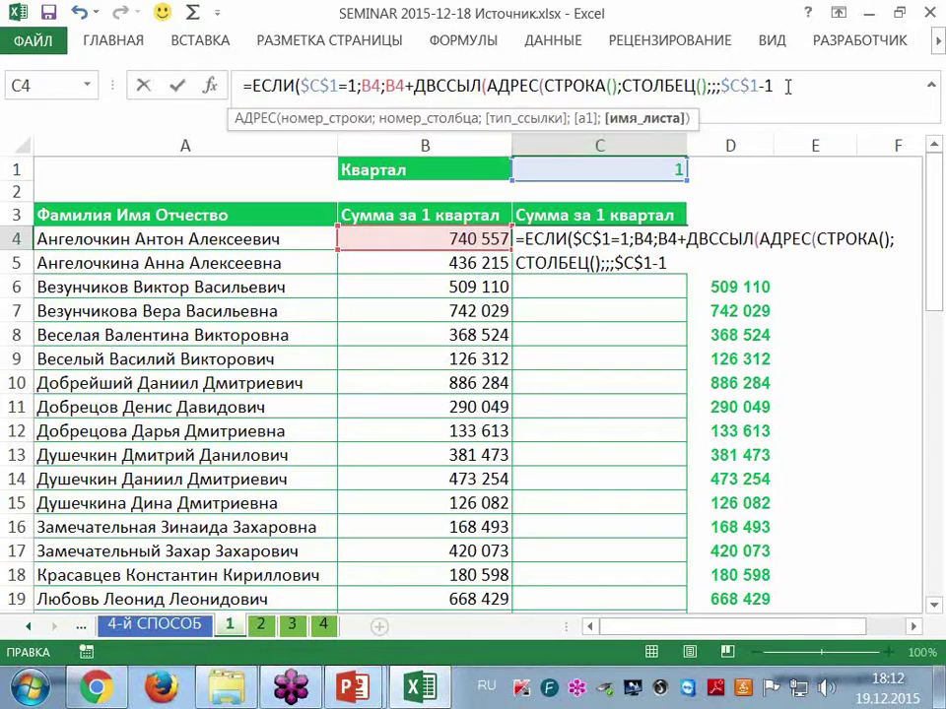
text())
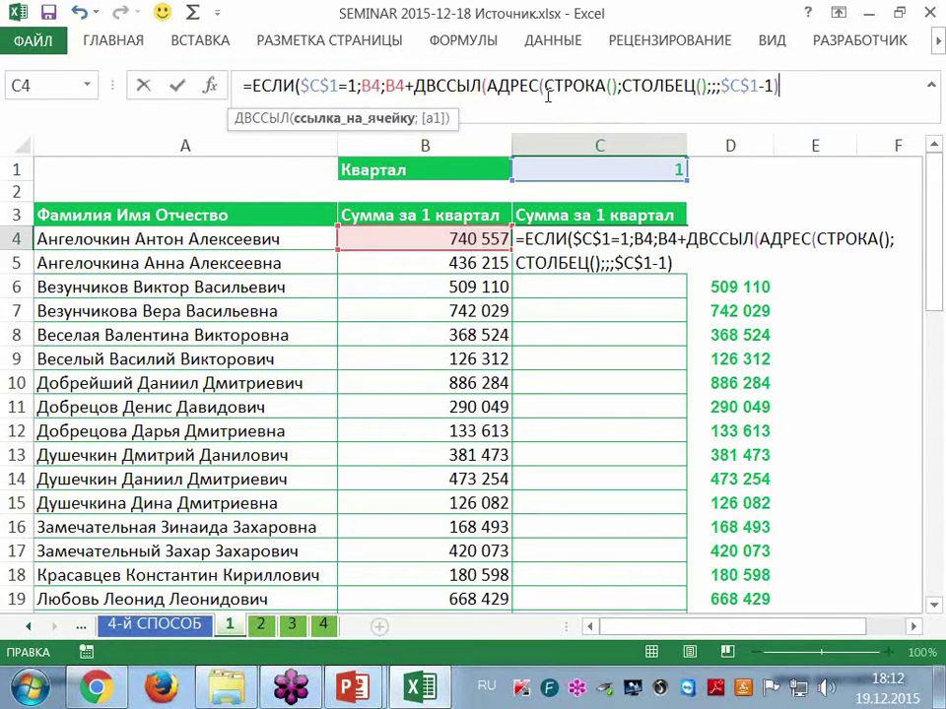
text())
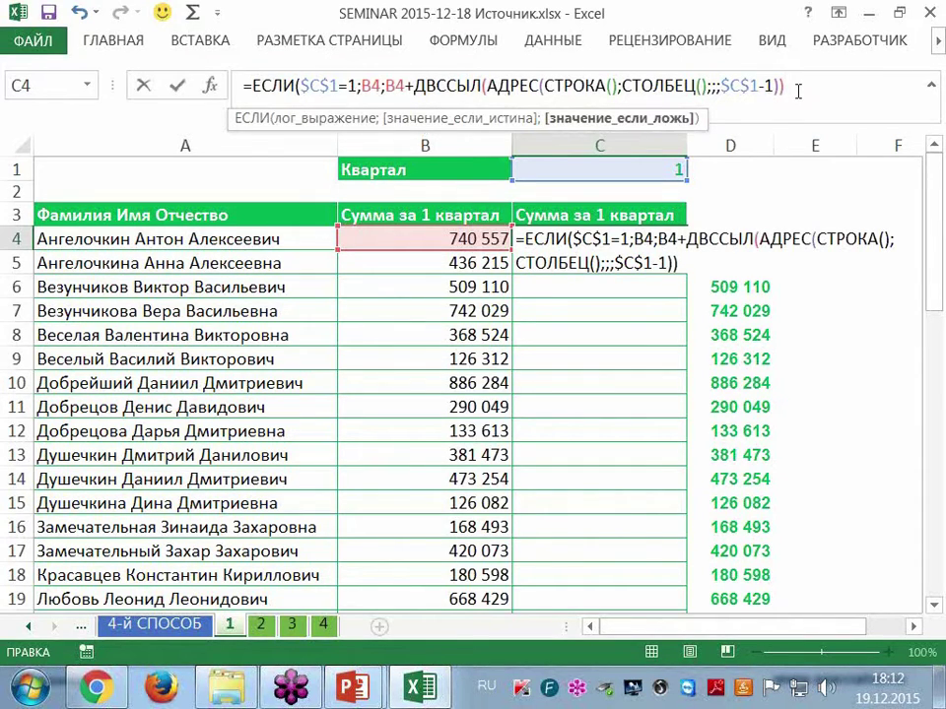
text())
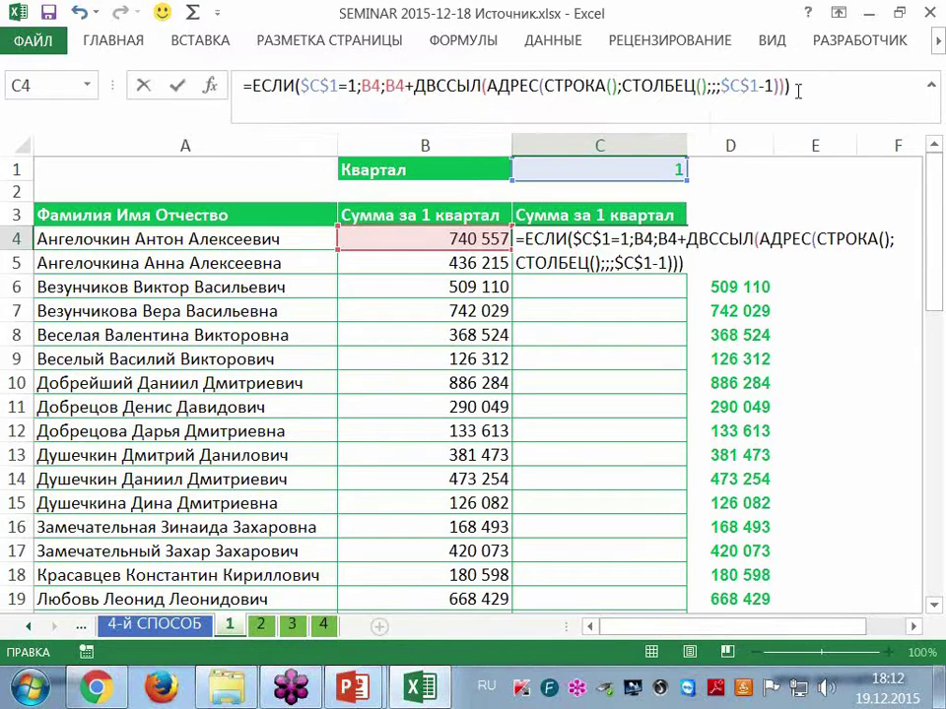
key(ctrl+Return)
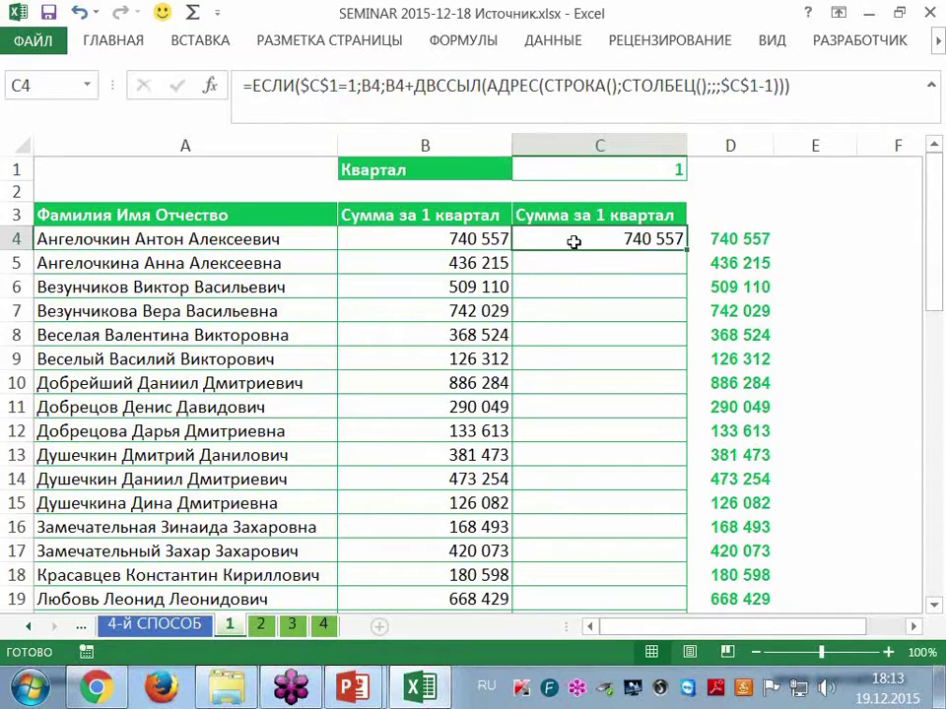
Step: Group quarter sheets 1 through 4 by shift-selecting the quarter 4 tab
shift+click(324, 626)
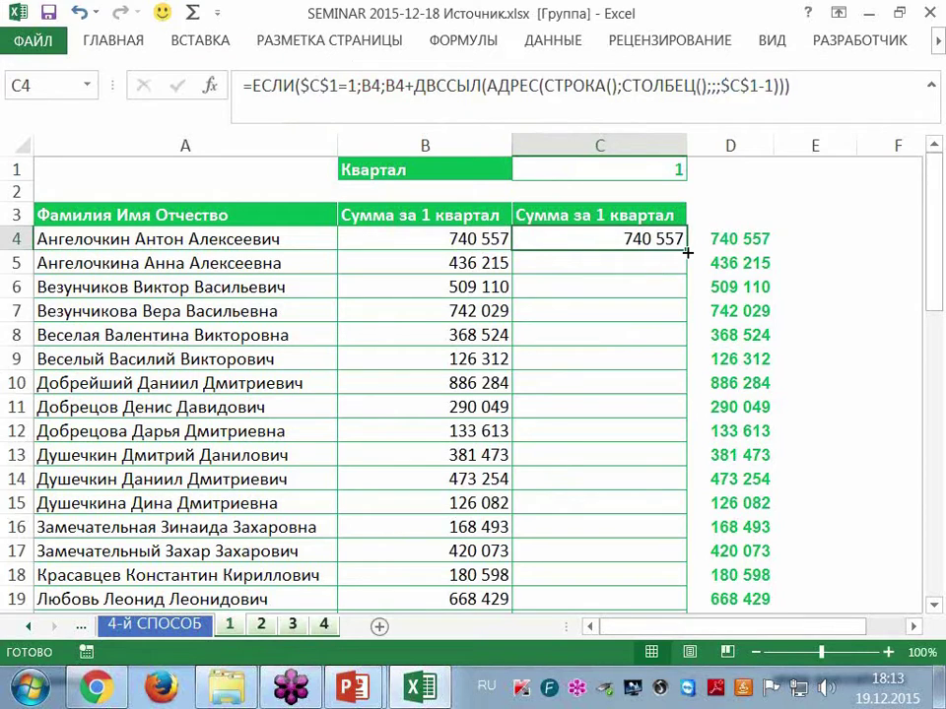
Step: Fill the C4 formula down column C and check the result on sheet 2
double_click(687, 253)
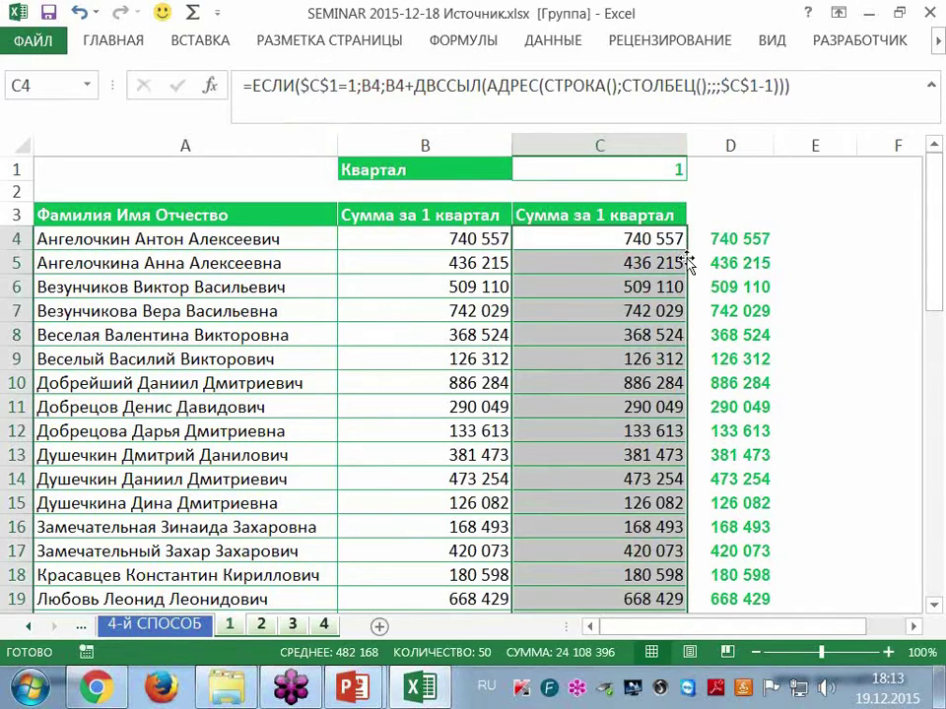
click(614, 240)
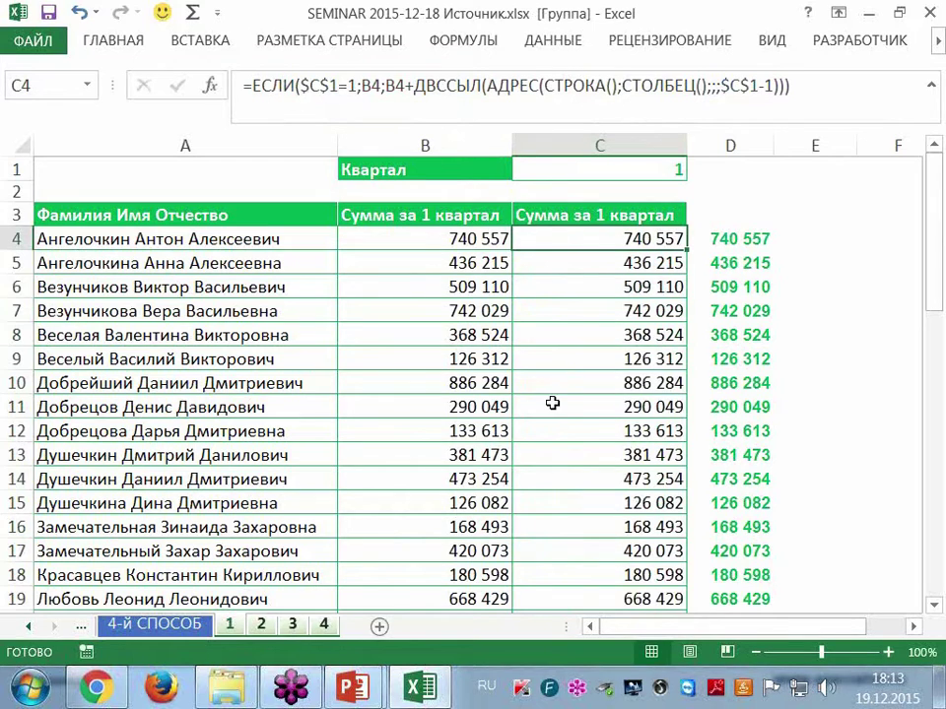
click(262, 626)
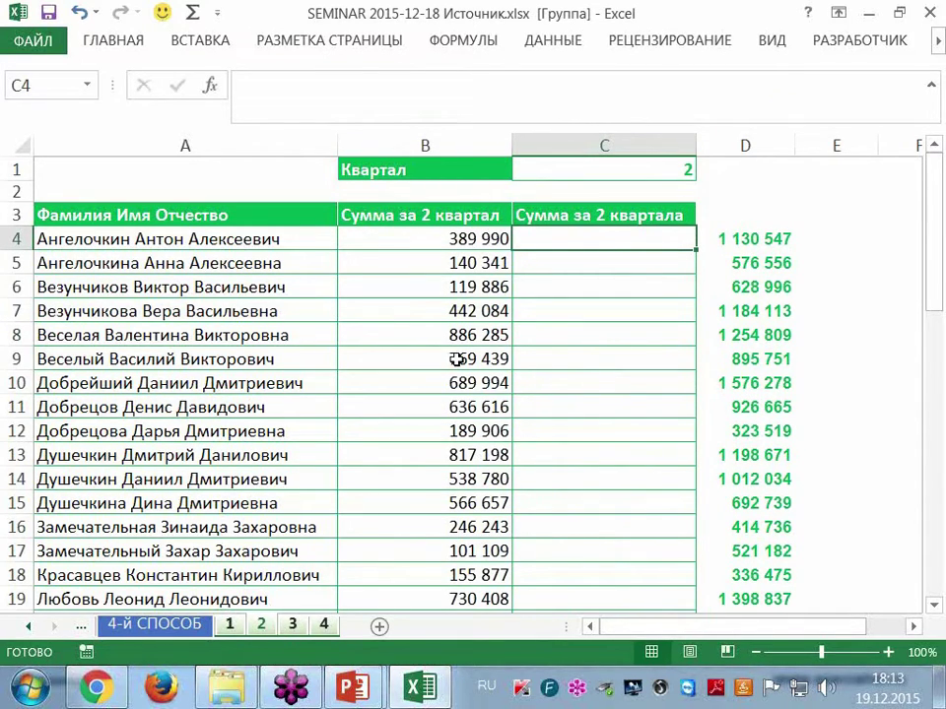
click(233, 625)
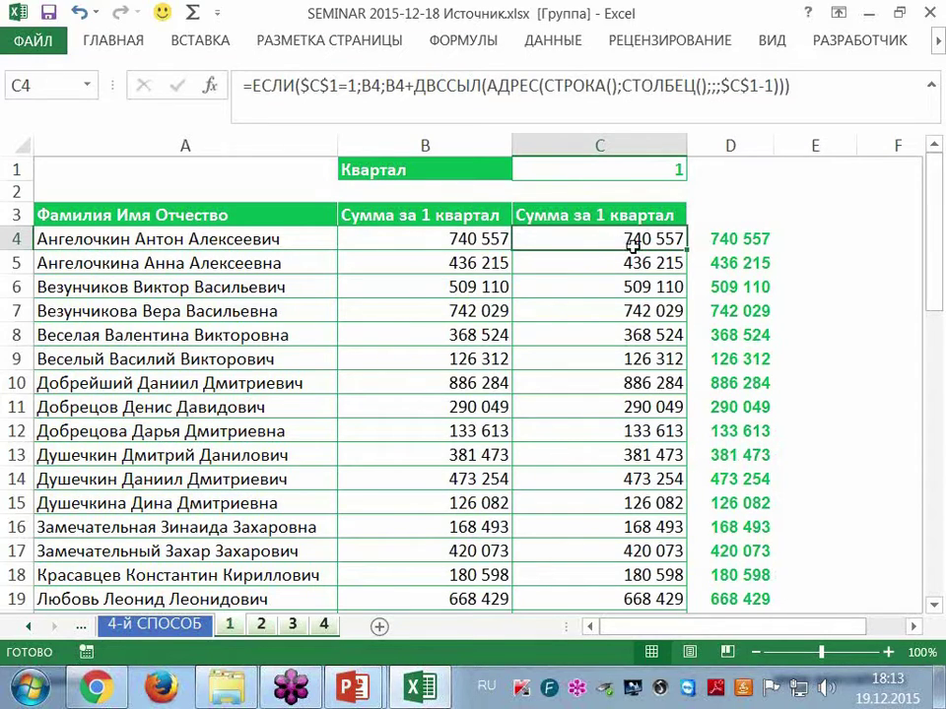
Step: Re-confirm C4's formula, fill it down the whole of column C again, and view sheet 2
click(808, 93)
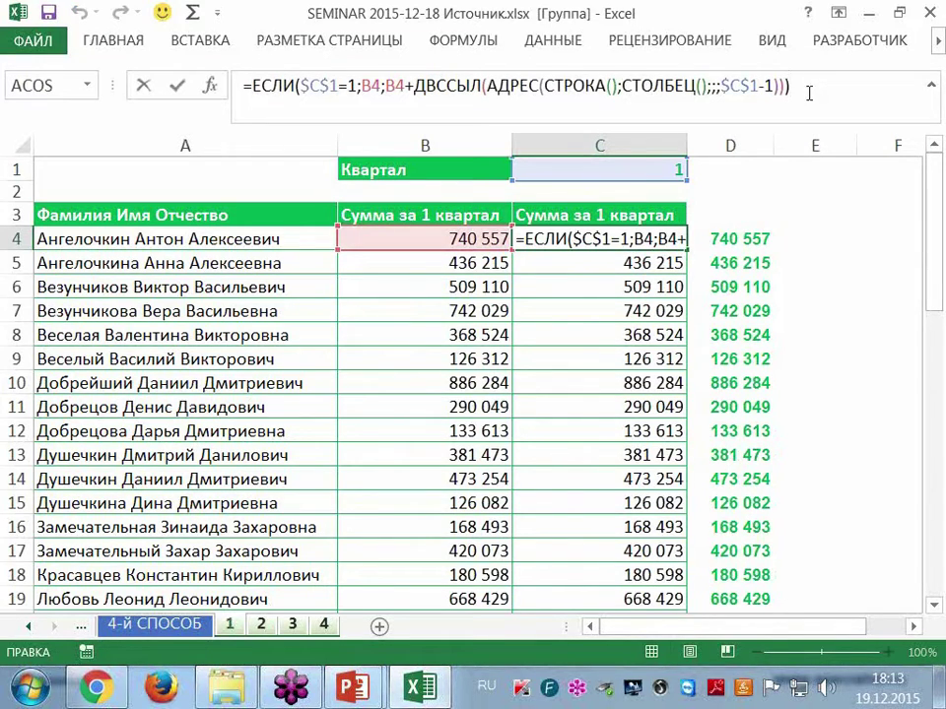
key(Escape)
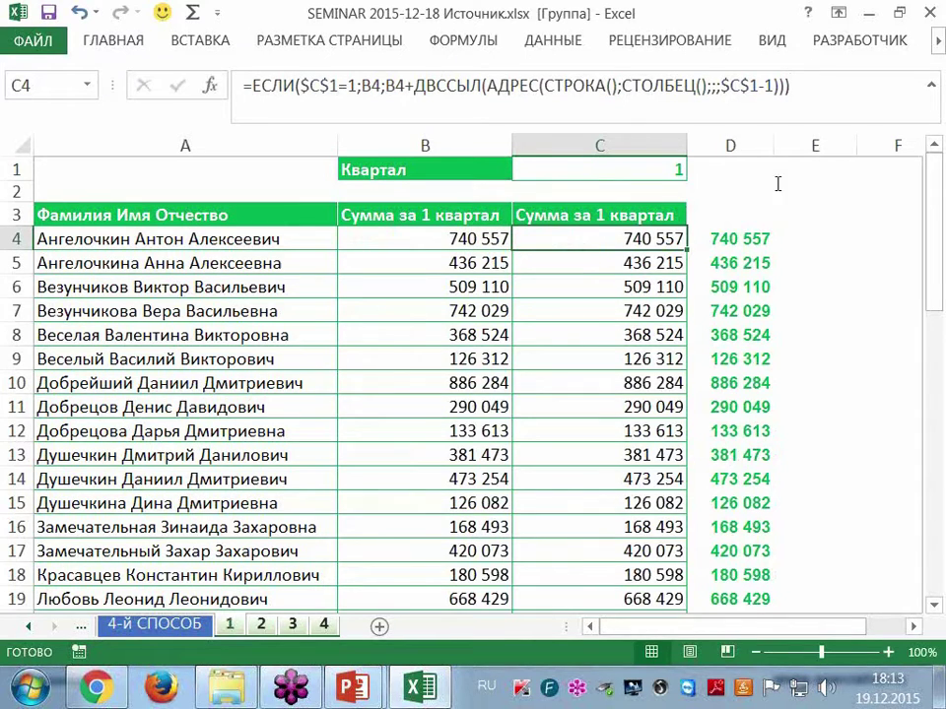
double_click(691, 249)
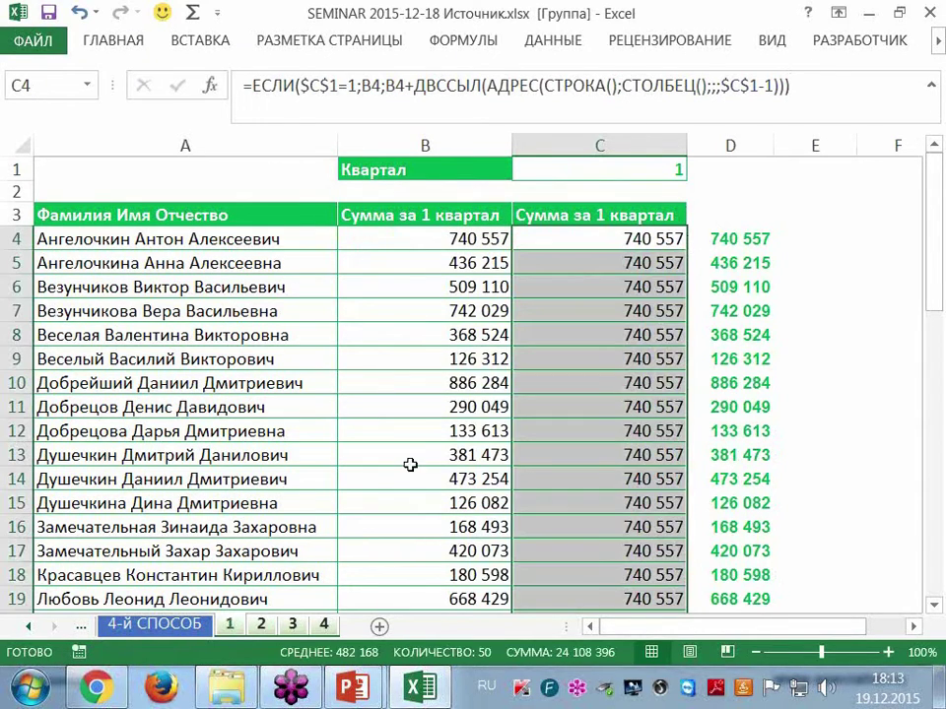
click(273, 625)
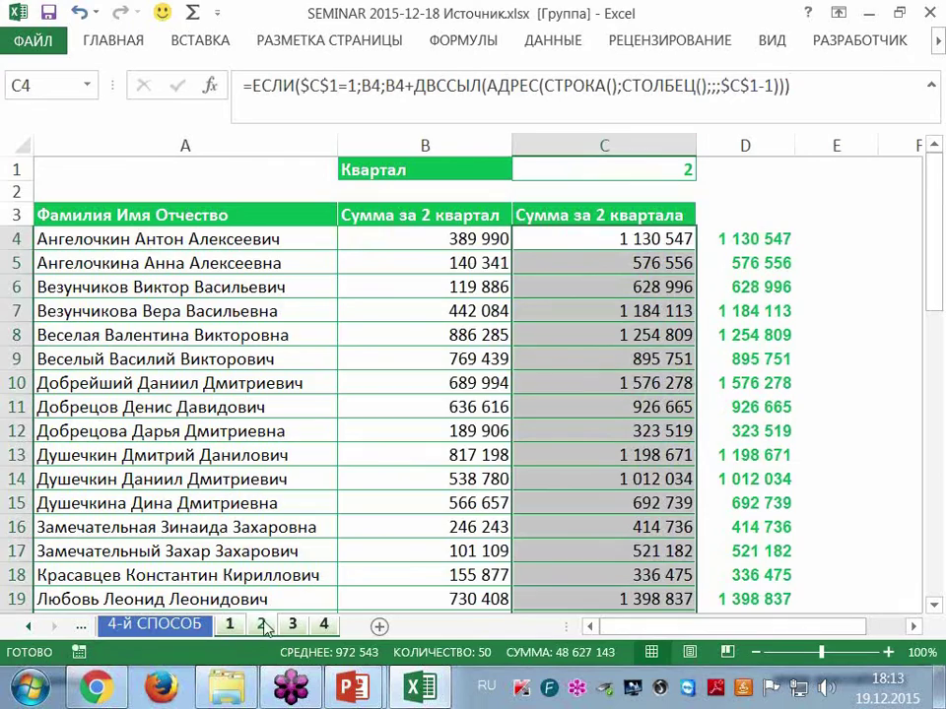
Step: Ungroup the sheets and compare the column C running totals on sheets 1 and 2
click(248, 627)
click(254, 628)
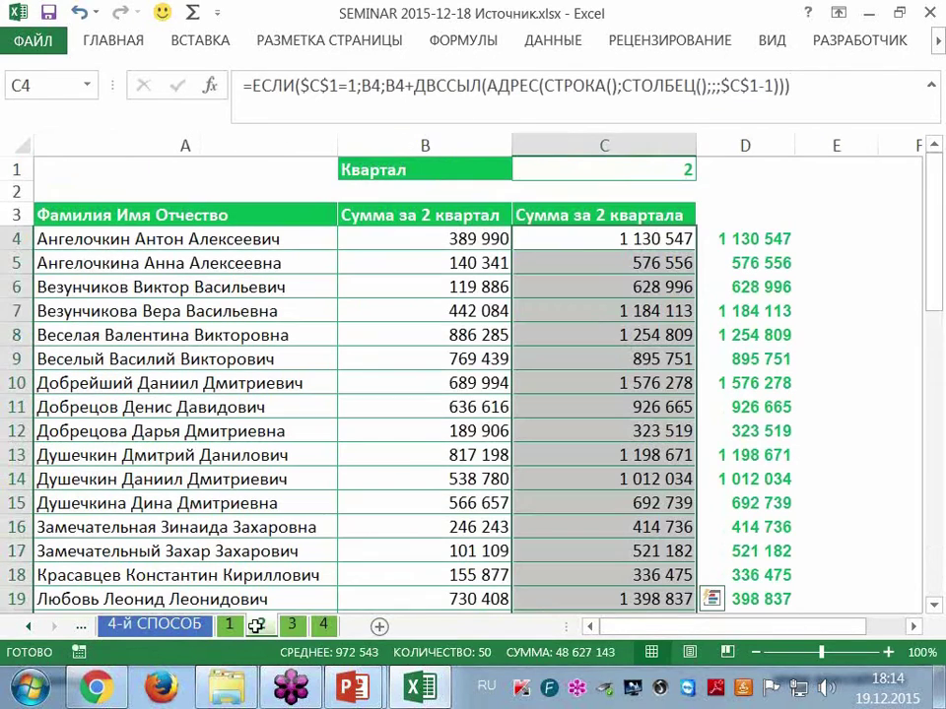
click(635, 240)
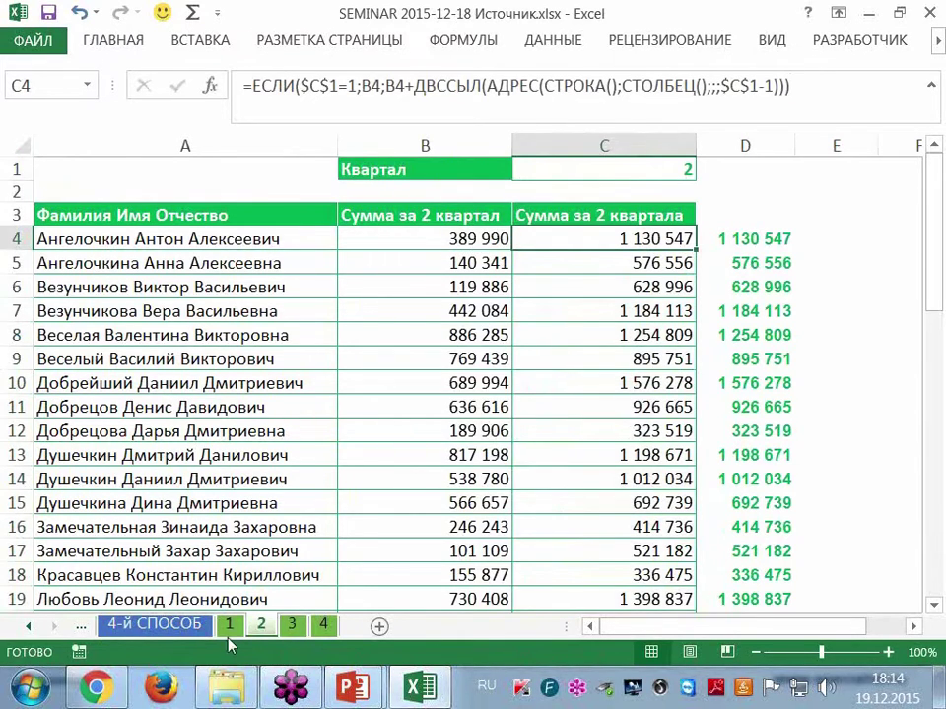
key(ctrl+Page_Up)
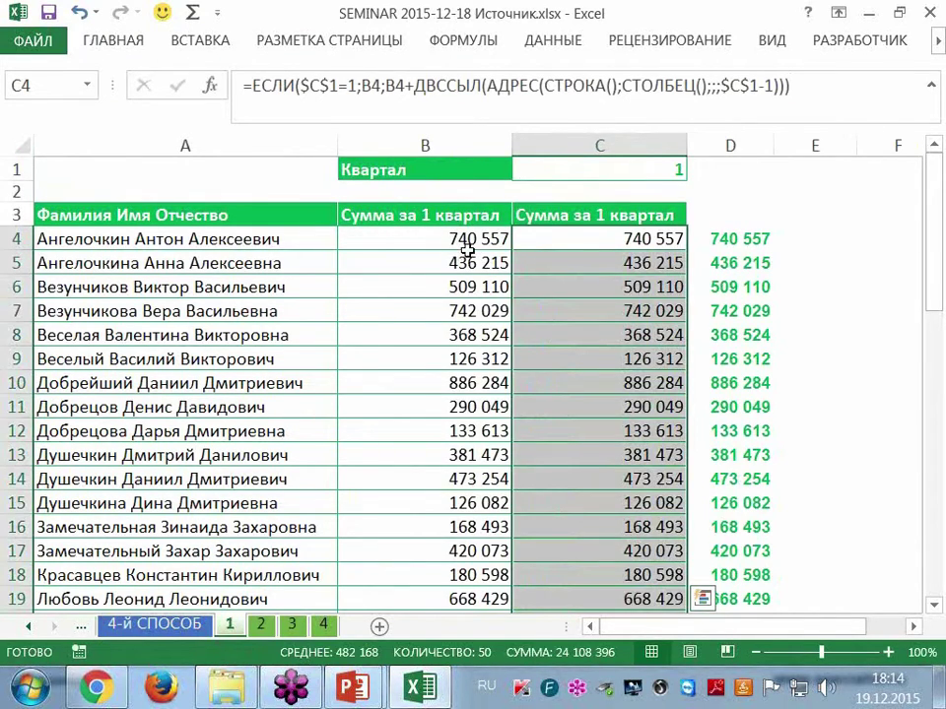
click(261, 624)
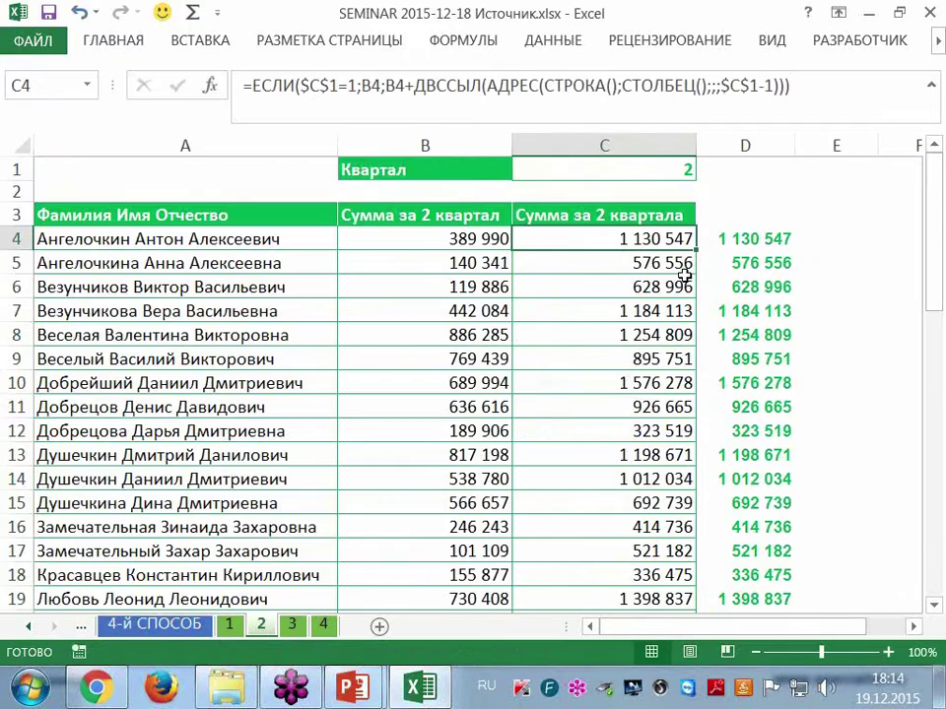
click(228, 624)
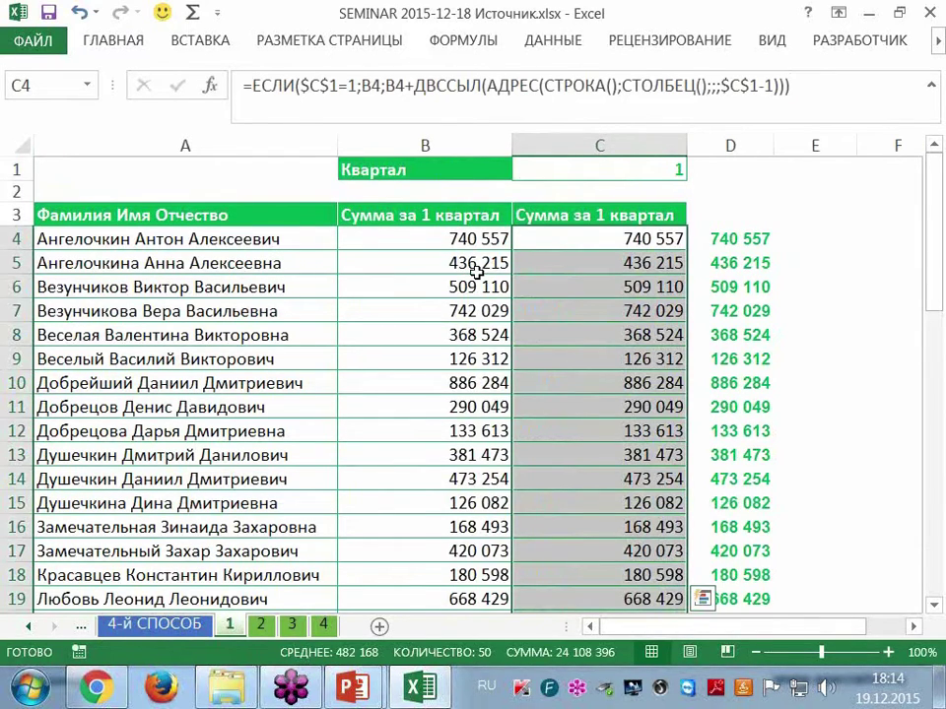
click(264, 627)
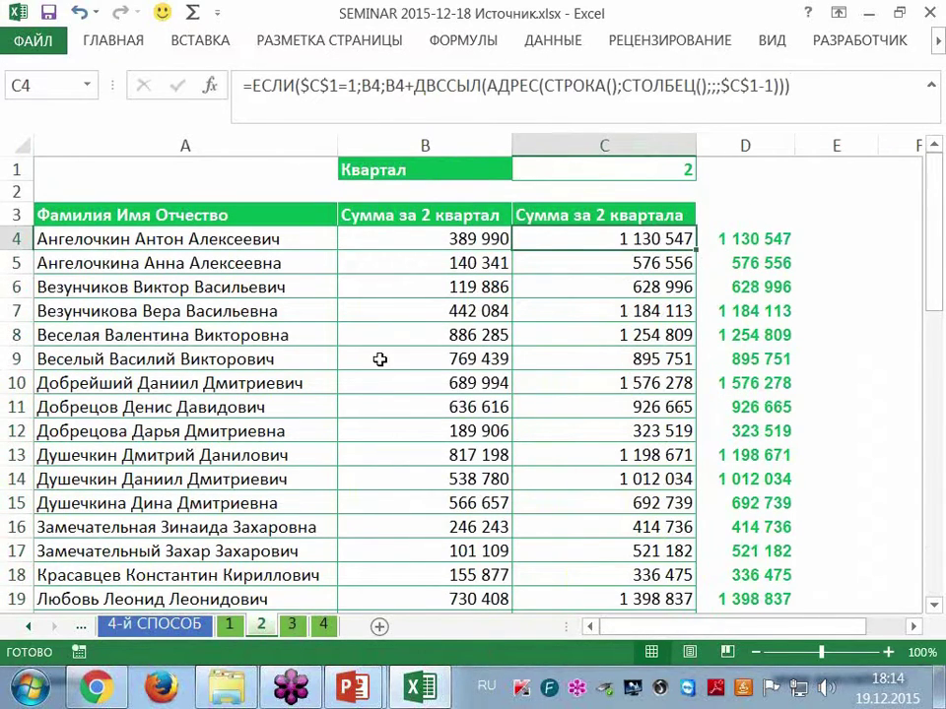
Step: Check the quarter 3 and 4 cumulative totals, then return to sheet 1 with C4 selected
click(292, 625)
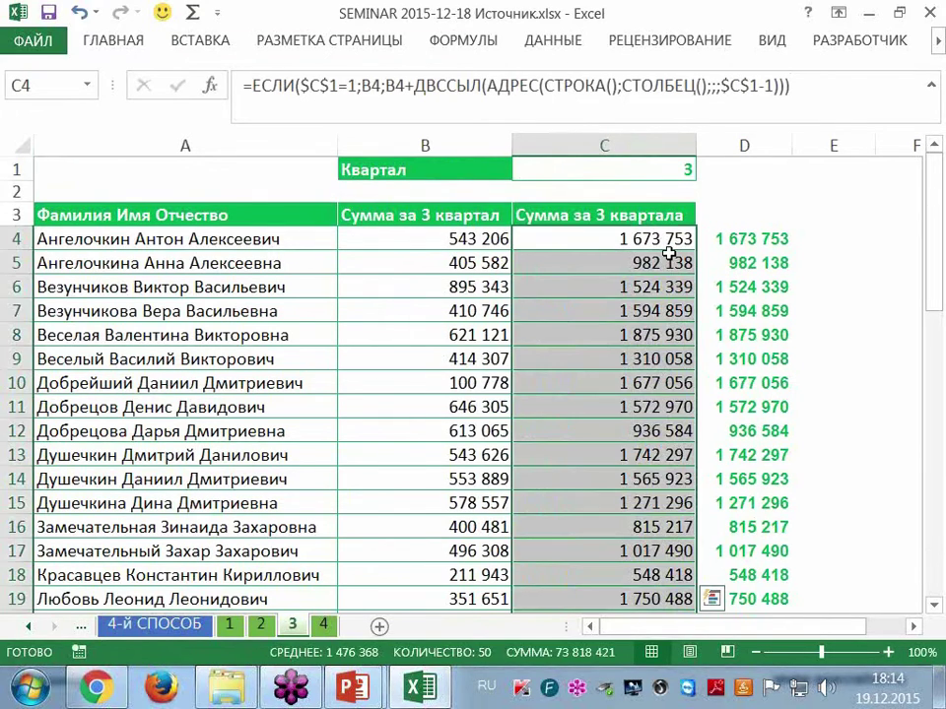
click(641, 262)
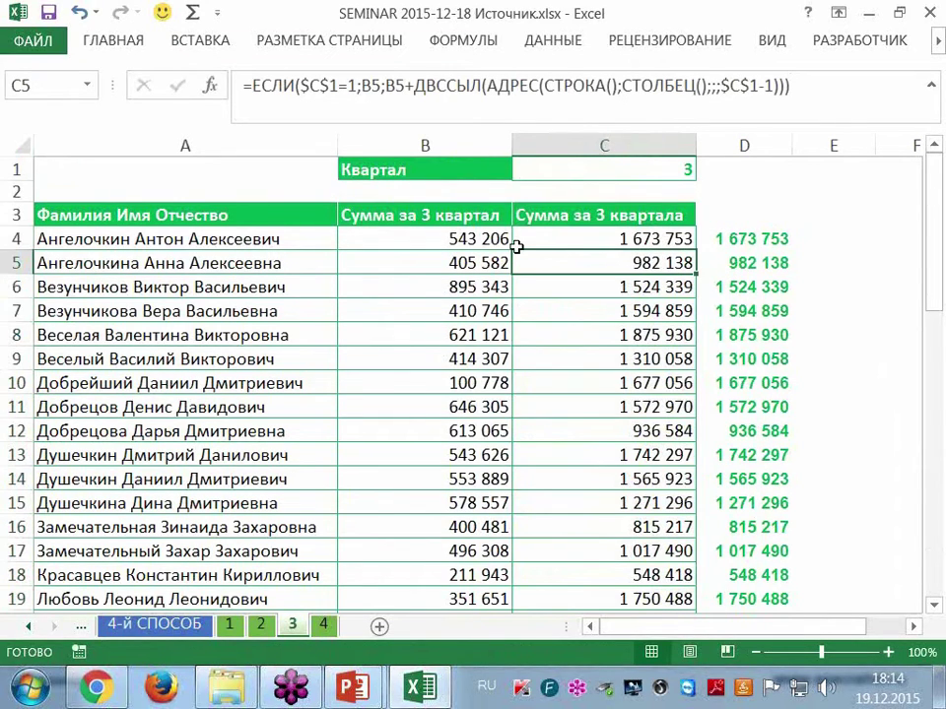
click(452, 240)
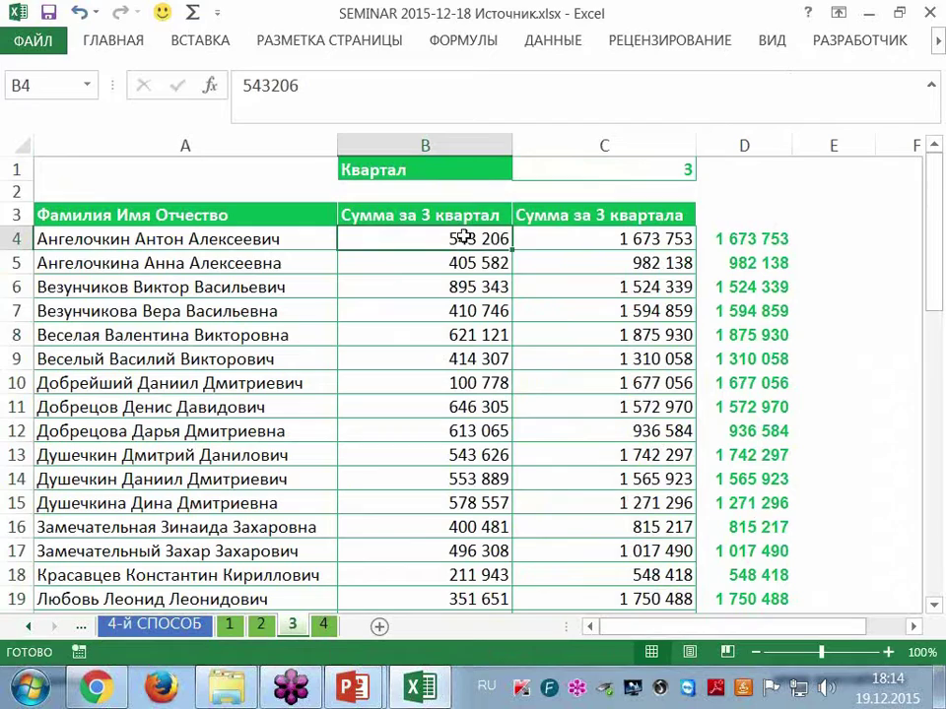
click(263, 627)
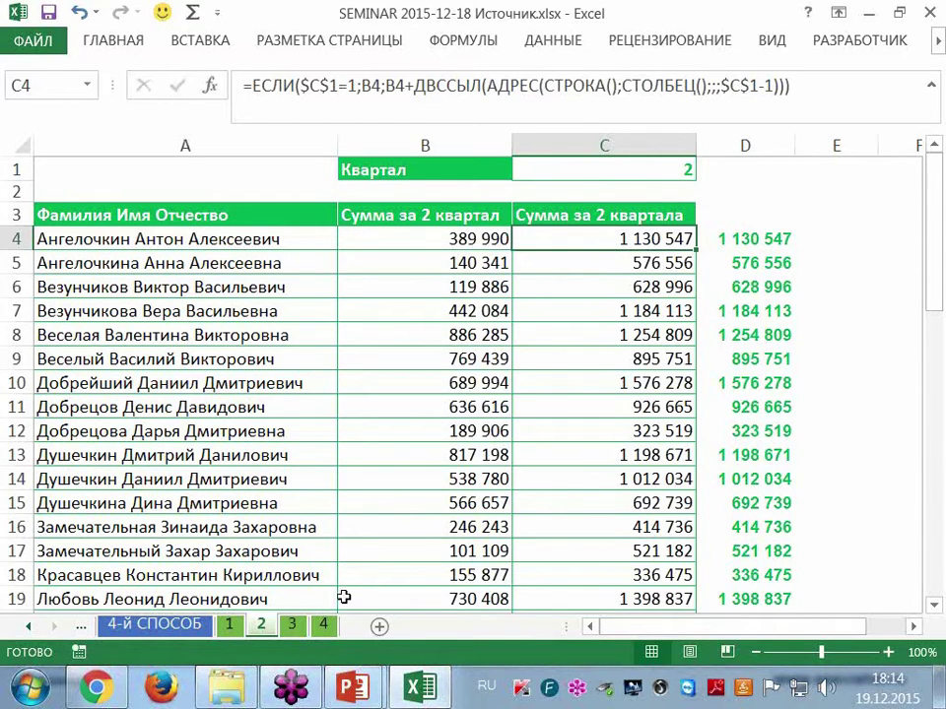
click(291, 625)
click(324, 625)
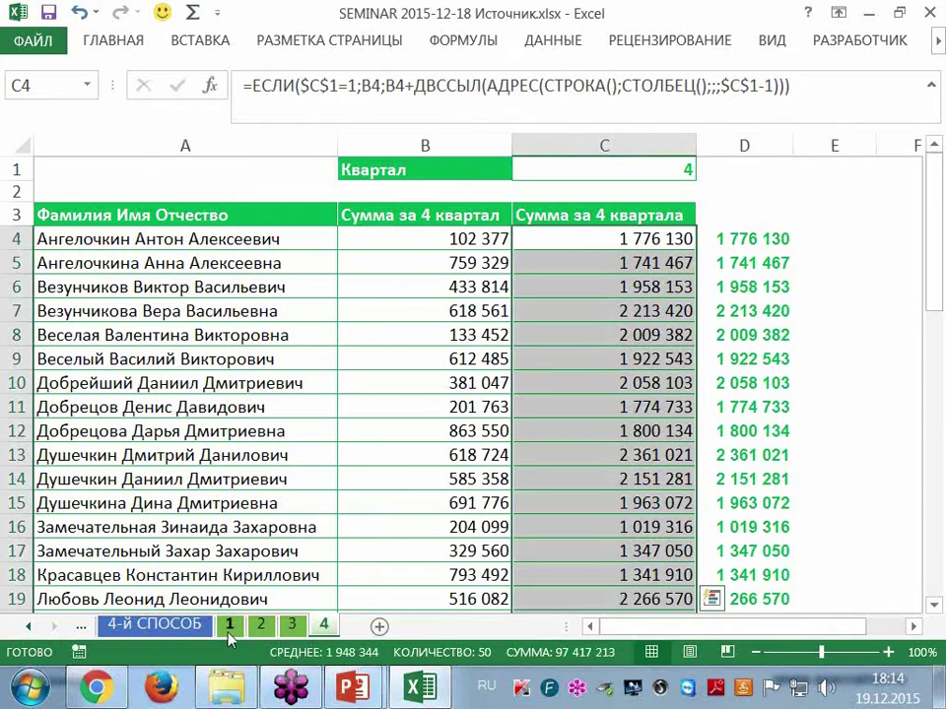
click(229, 625)
drag(496, 318, 549, 241)
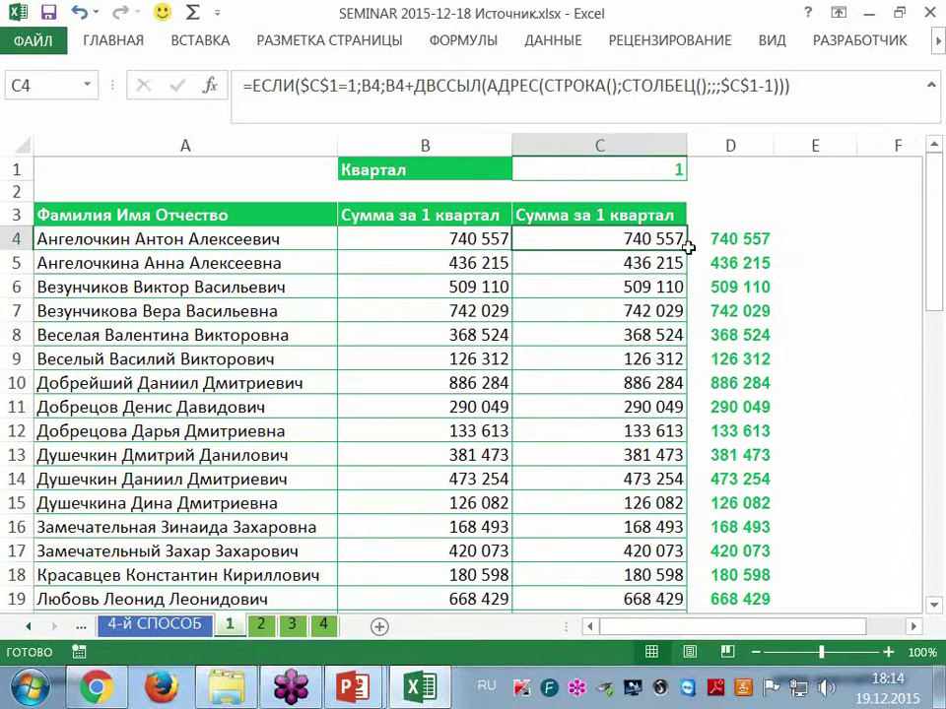
click(820, 93)
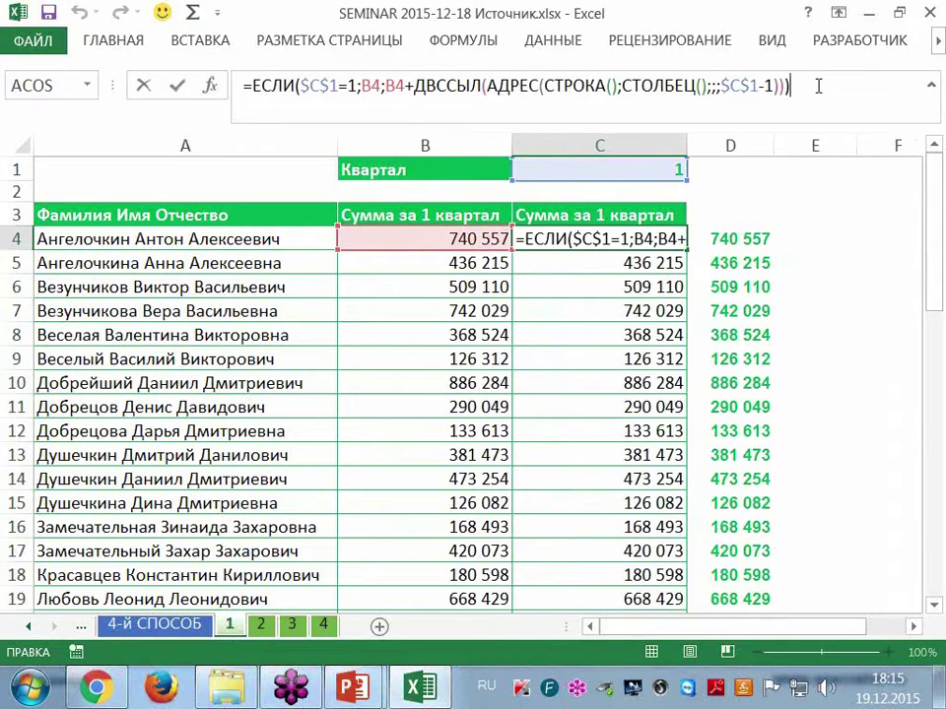
key(ctrl+Return)
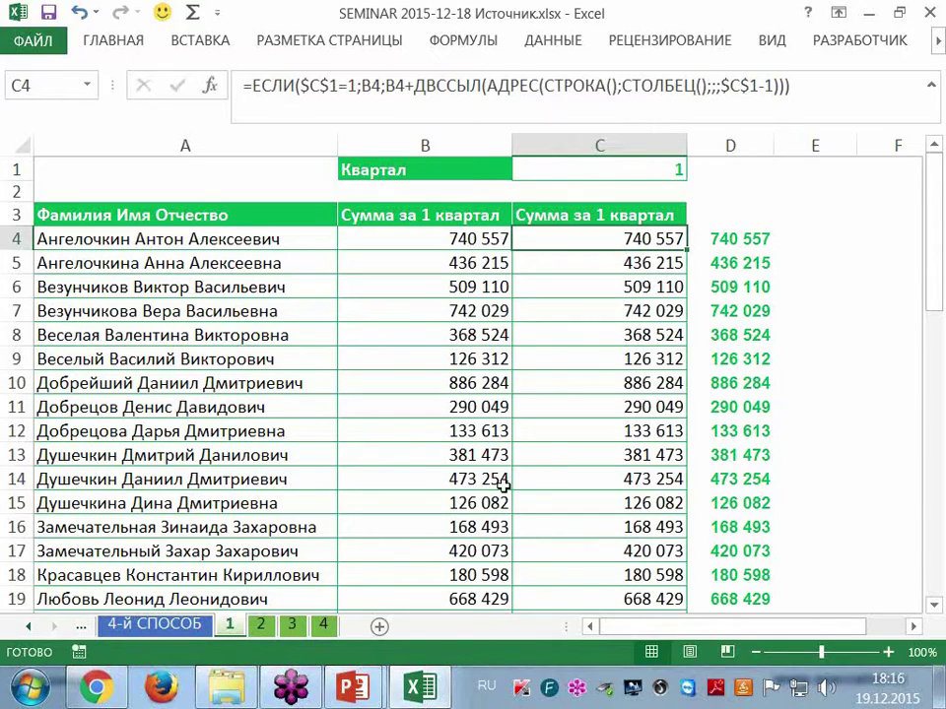
shift+click(323, 626)
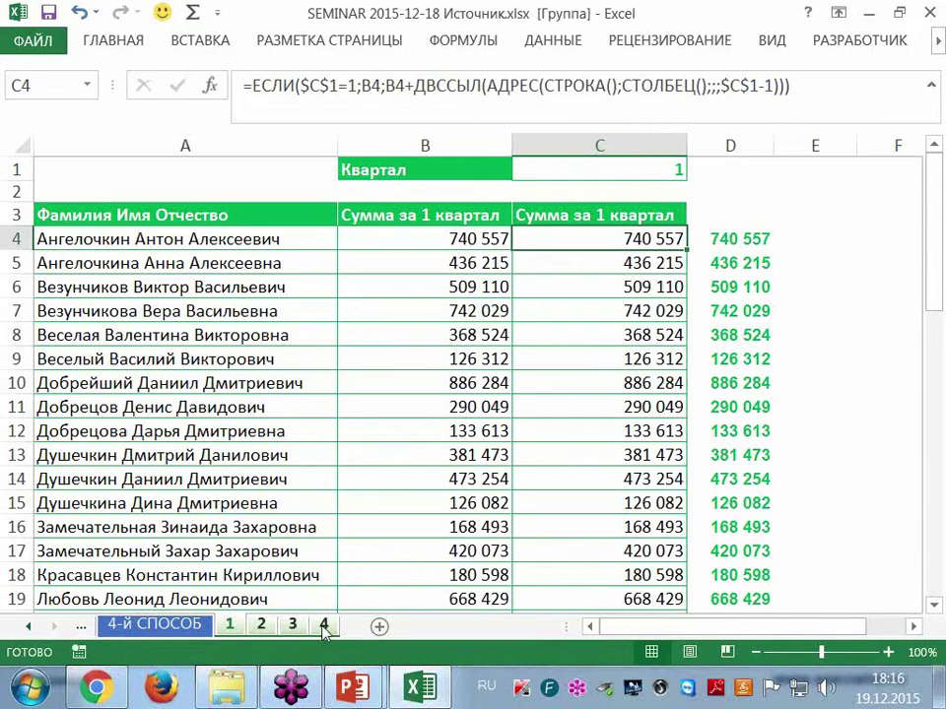
Step: In C4's formula, replace СТРОКА() with ПОИСКПОЗ that looks up A4
double_click(558, 86)
key(shift+Right)
key(shift+Left)
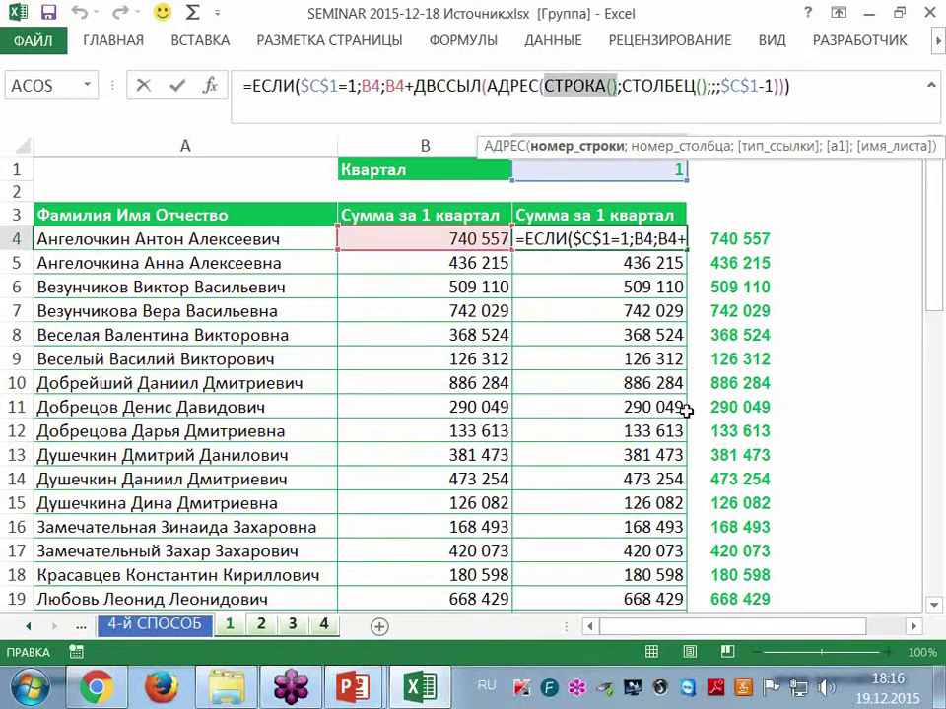
key(Delete)
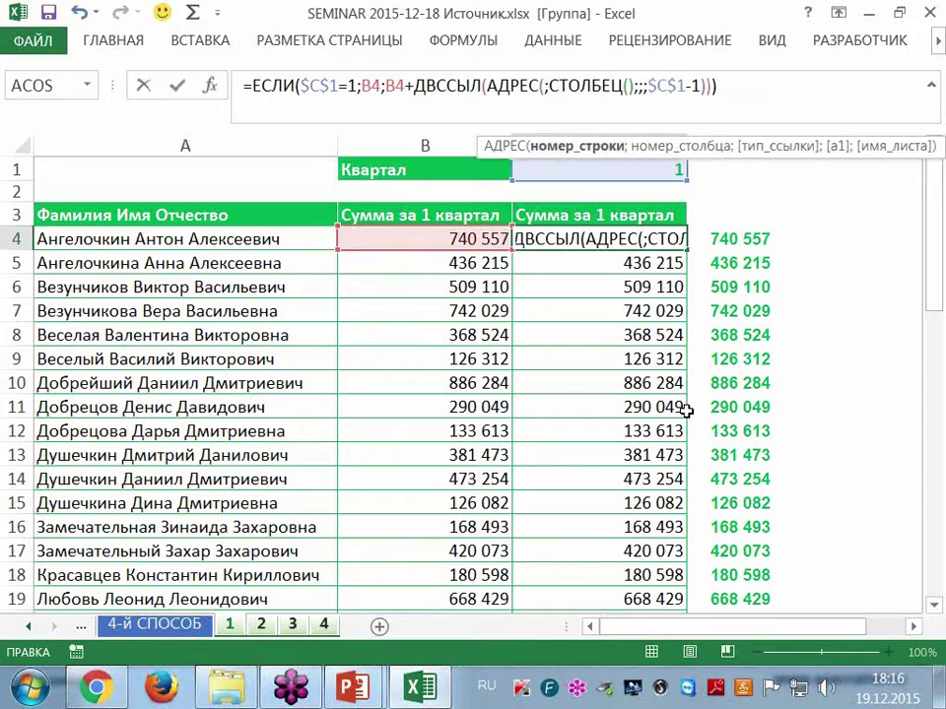
text(П)
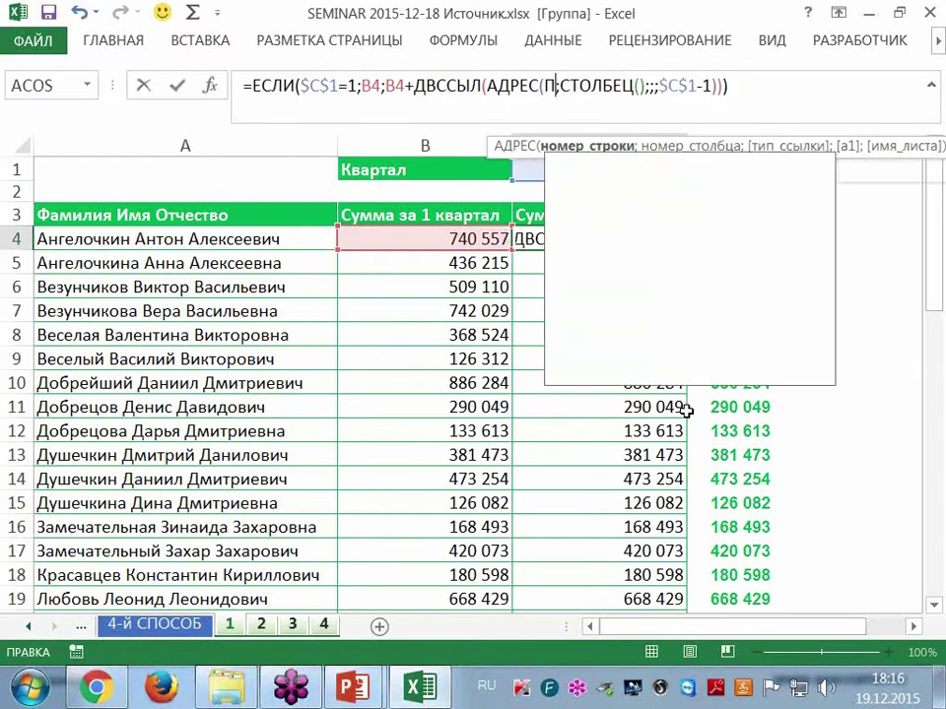
text(ОИСК)
key(Down)
key(Tab)
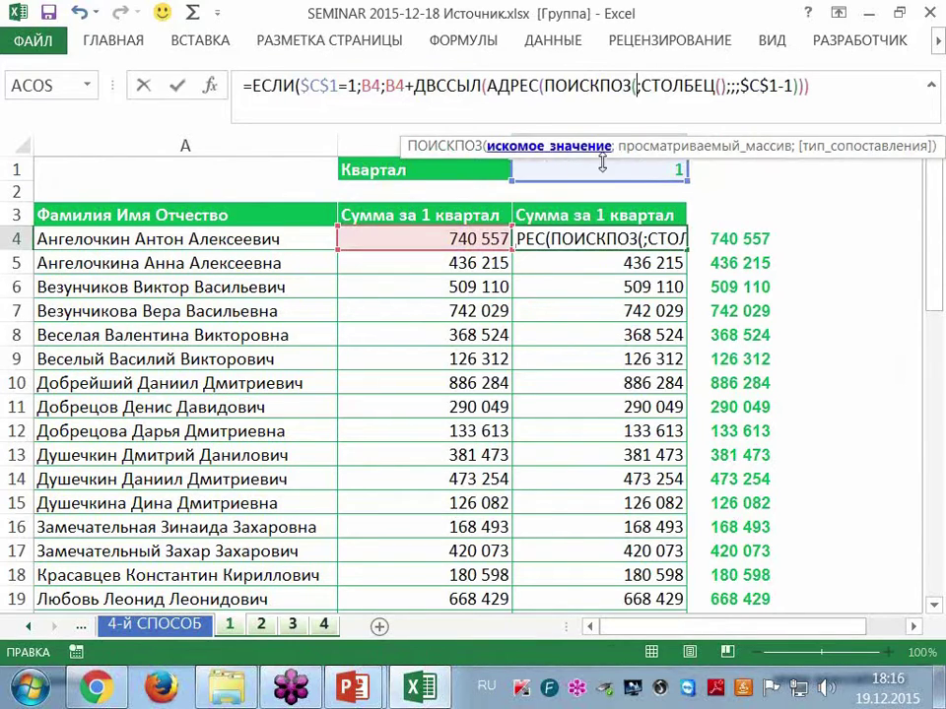
click(143, 238)
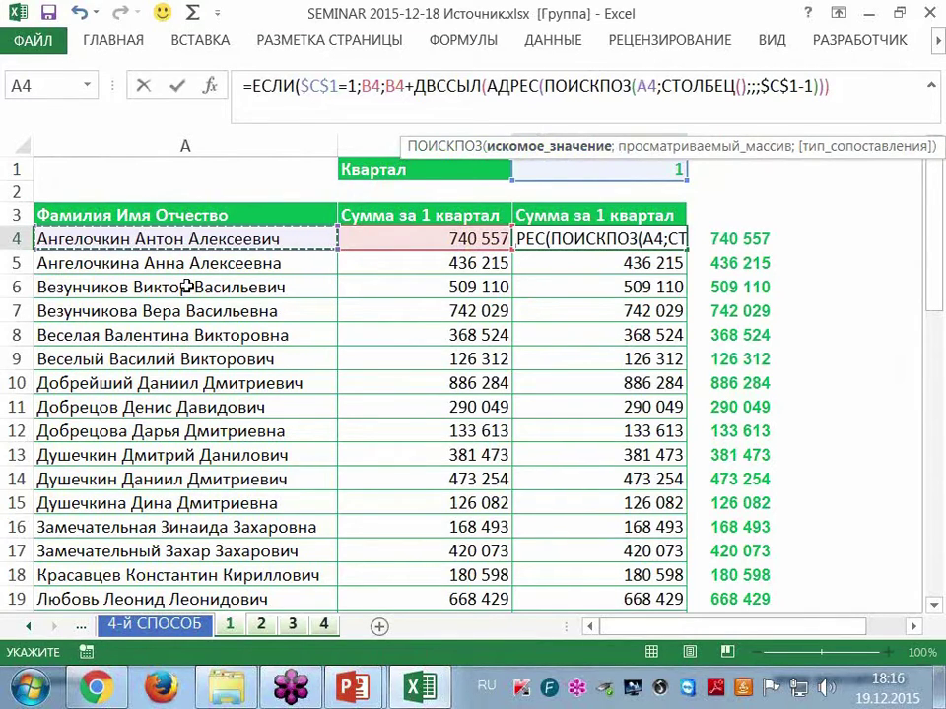
Step: Give ПОИСКПОЗ a ДВССЫЛ(( lookup range built from the absolute reference $C$1-1
text(;)
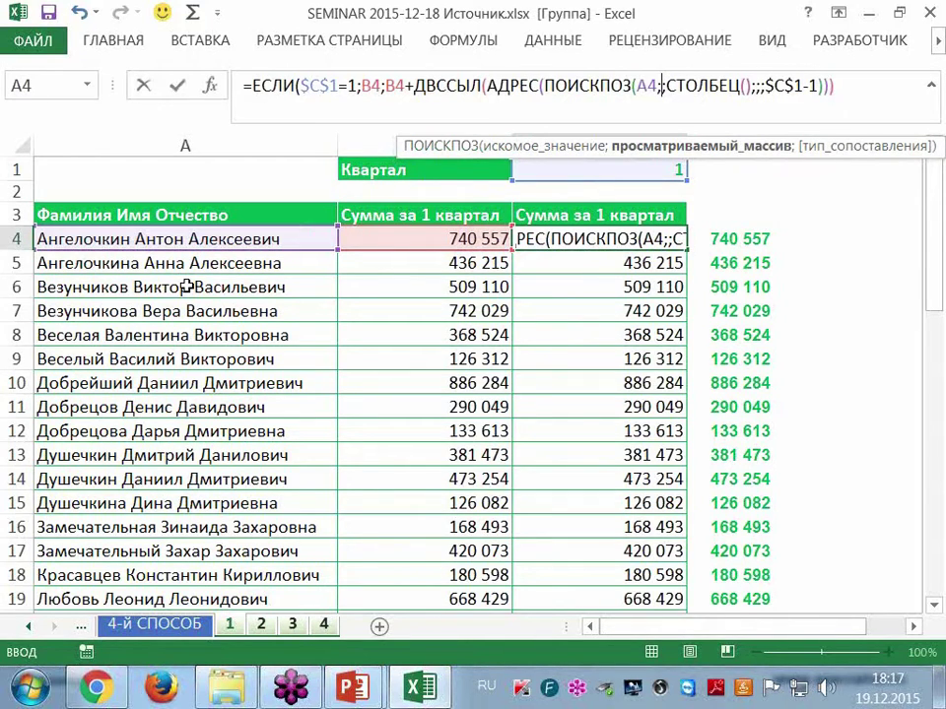
text(ДВС)
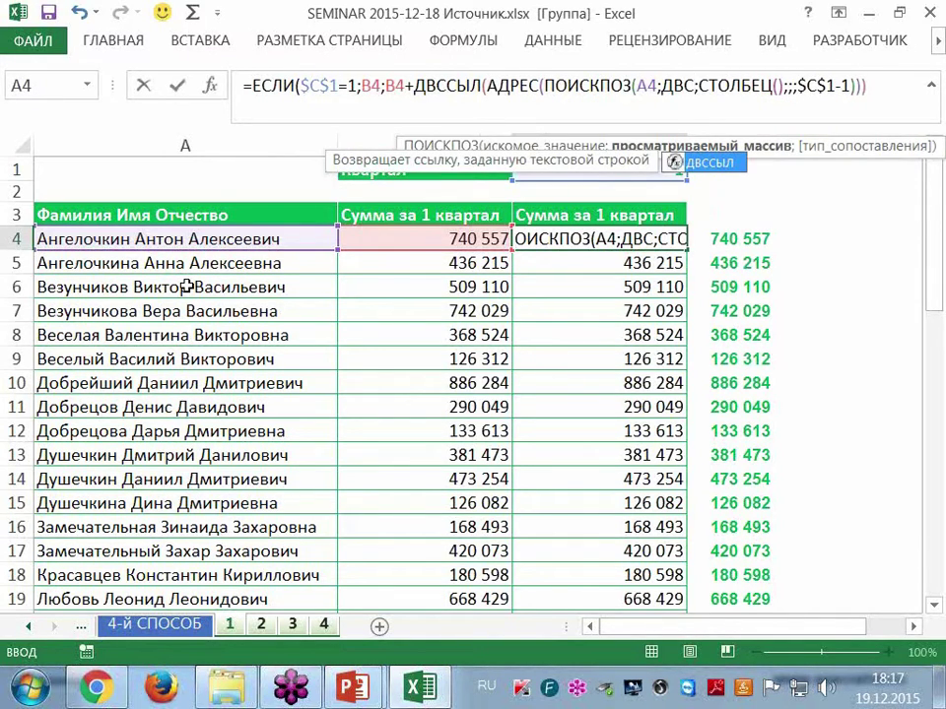
key(Tab)
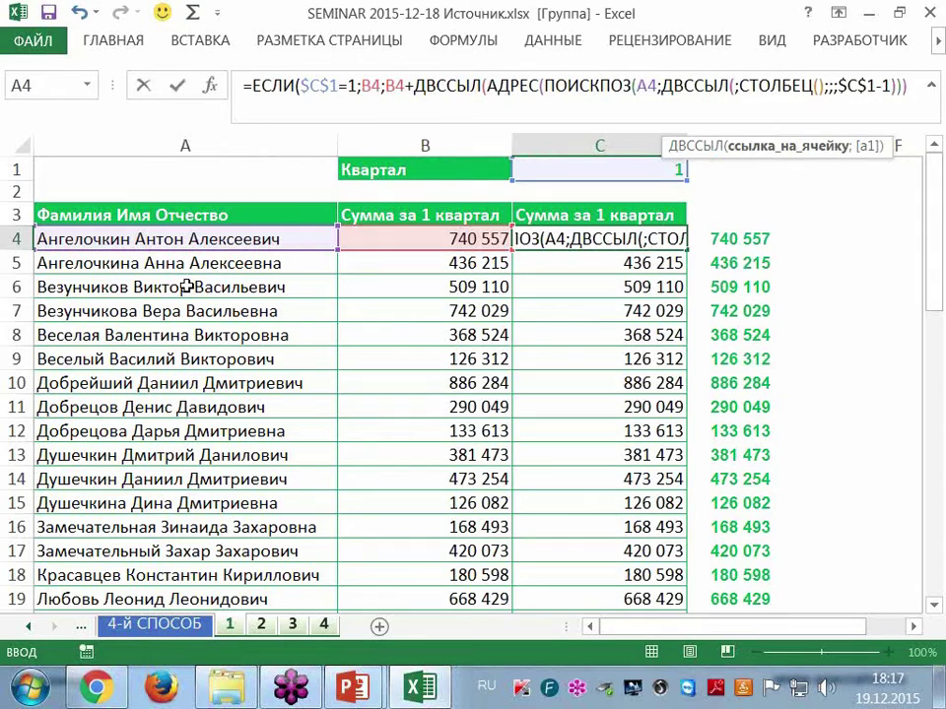
text(()
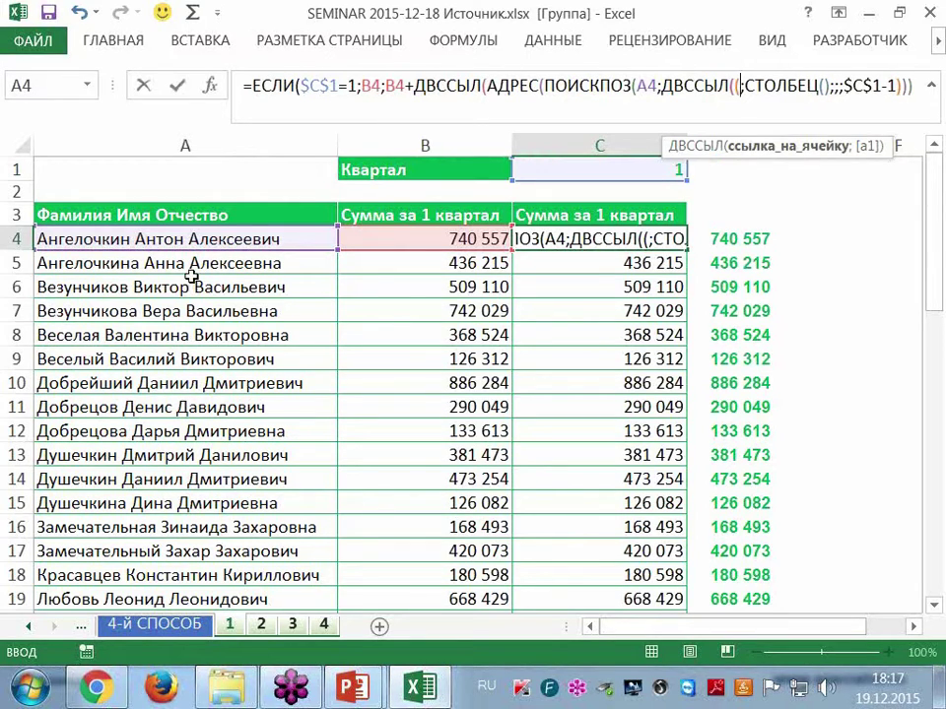
click(546, 172)
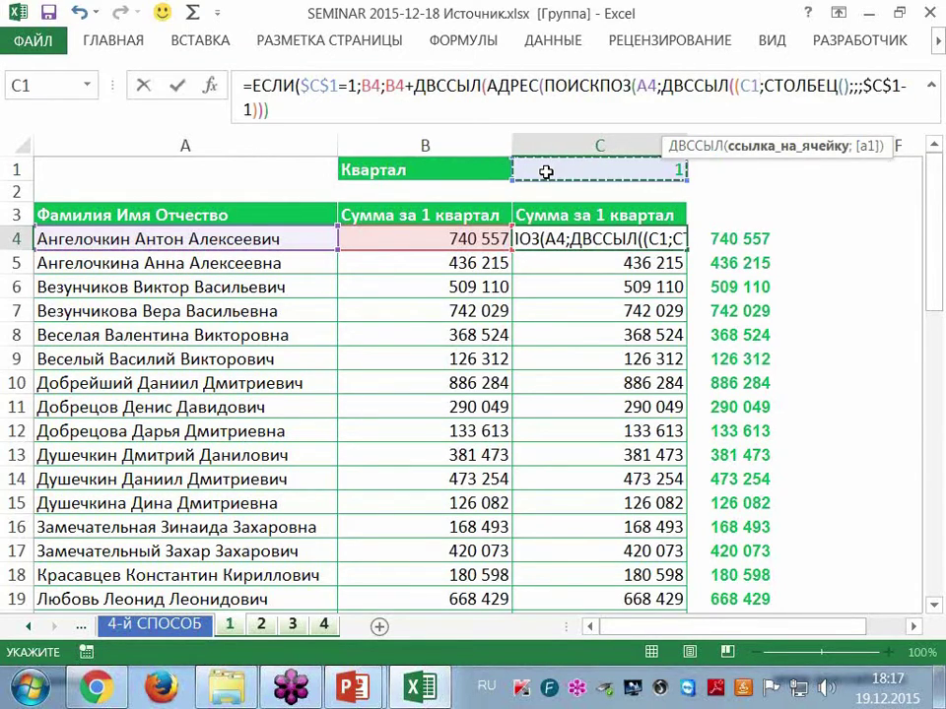
key(F4)
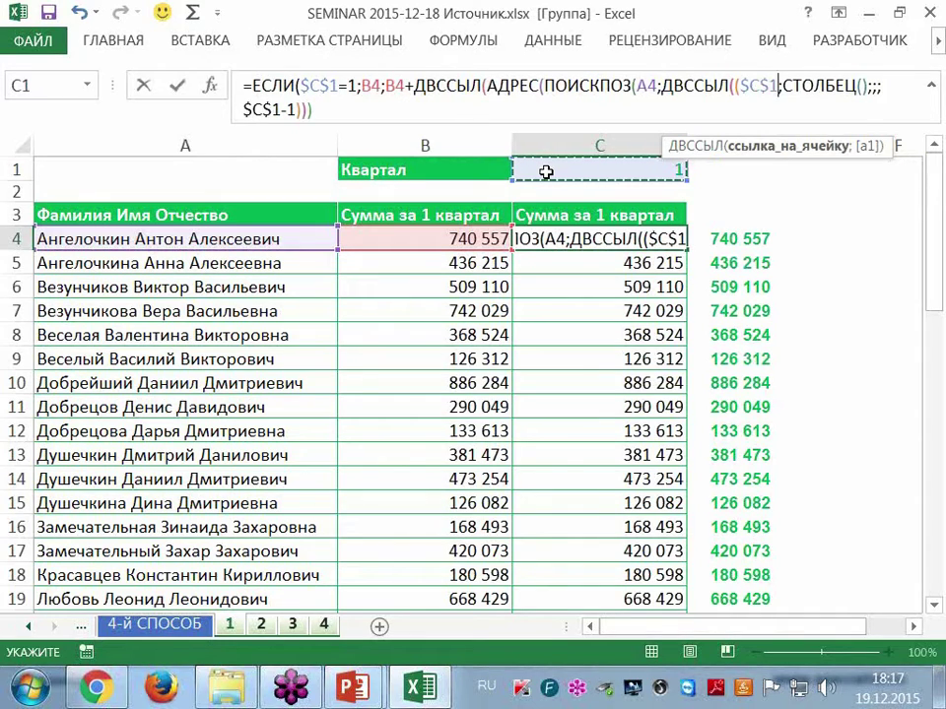
text(-1)
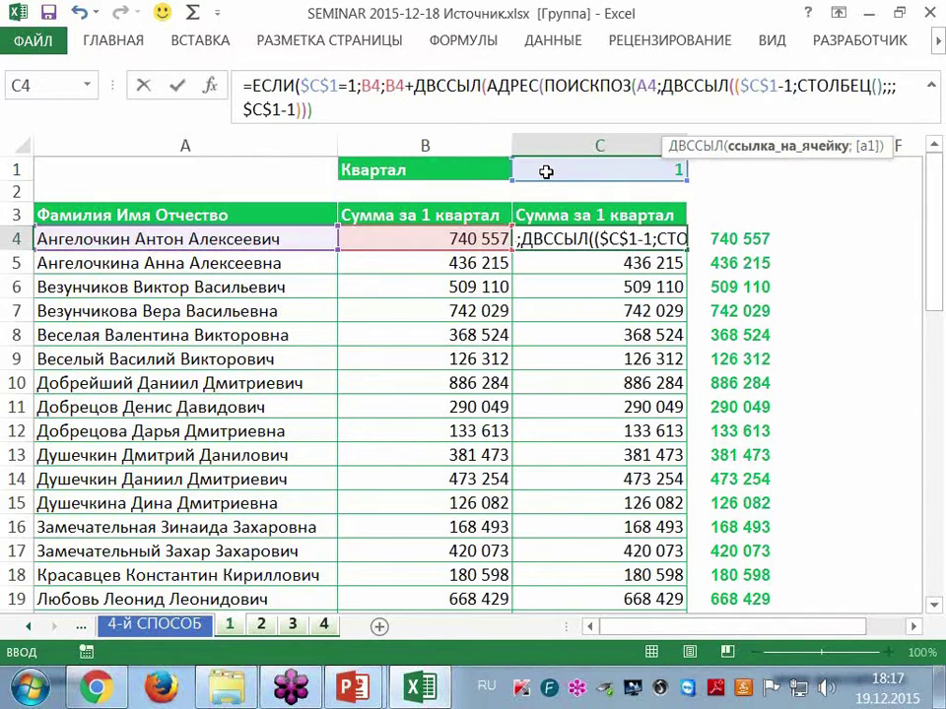
text())
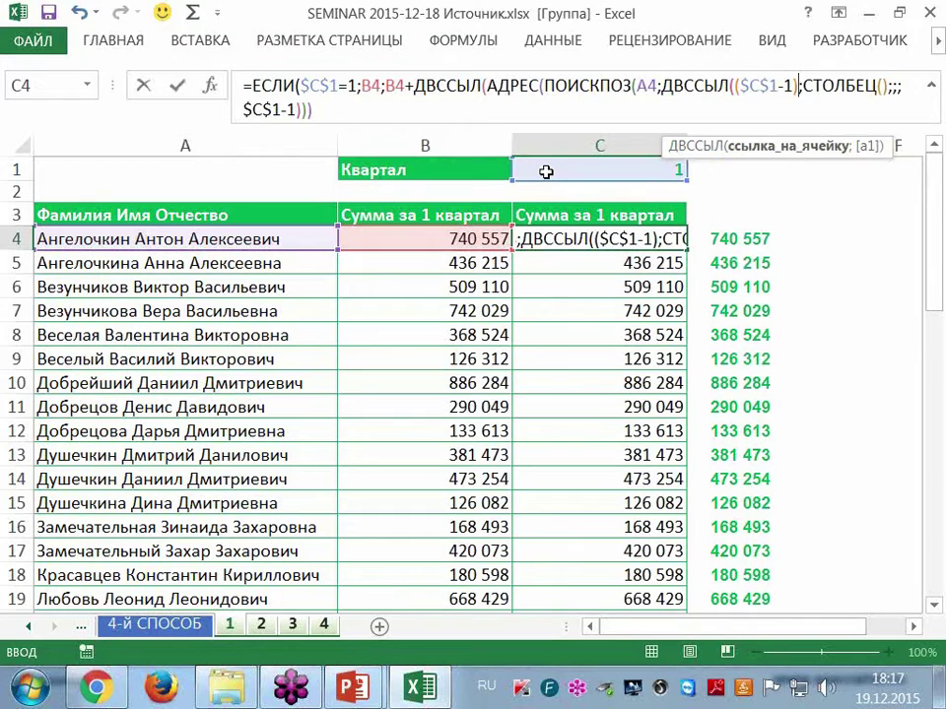
Step: Append &"!A:A") to the ДВССЫЛ range, correcting the stray @ and $ characters
key(alt+shift)
text(&)
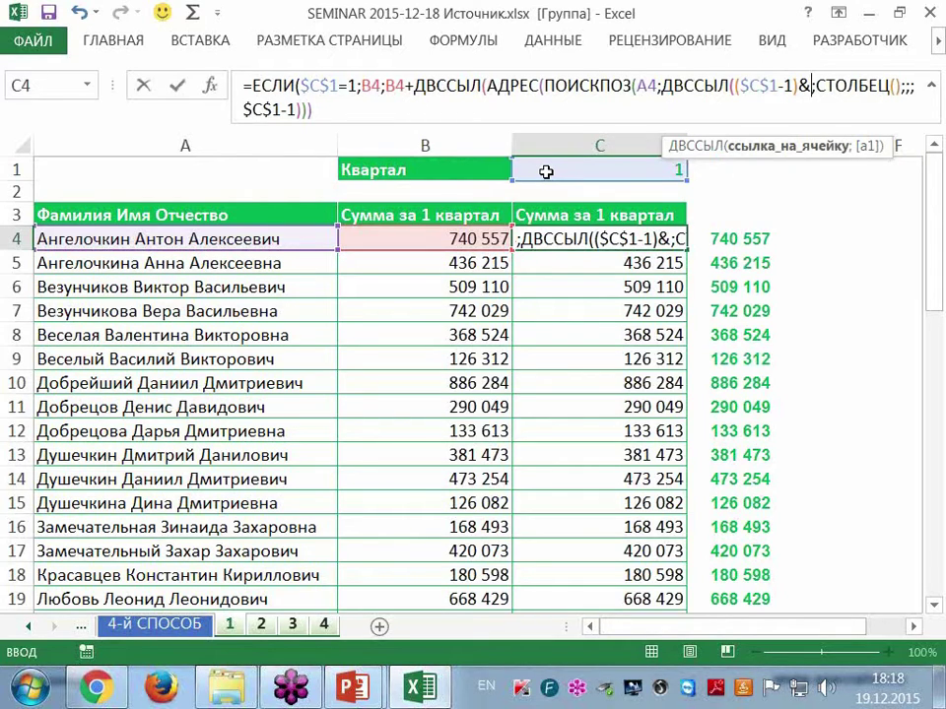
text(@)
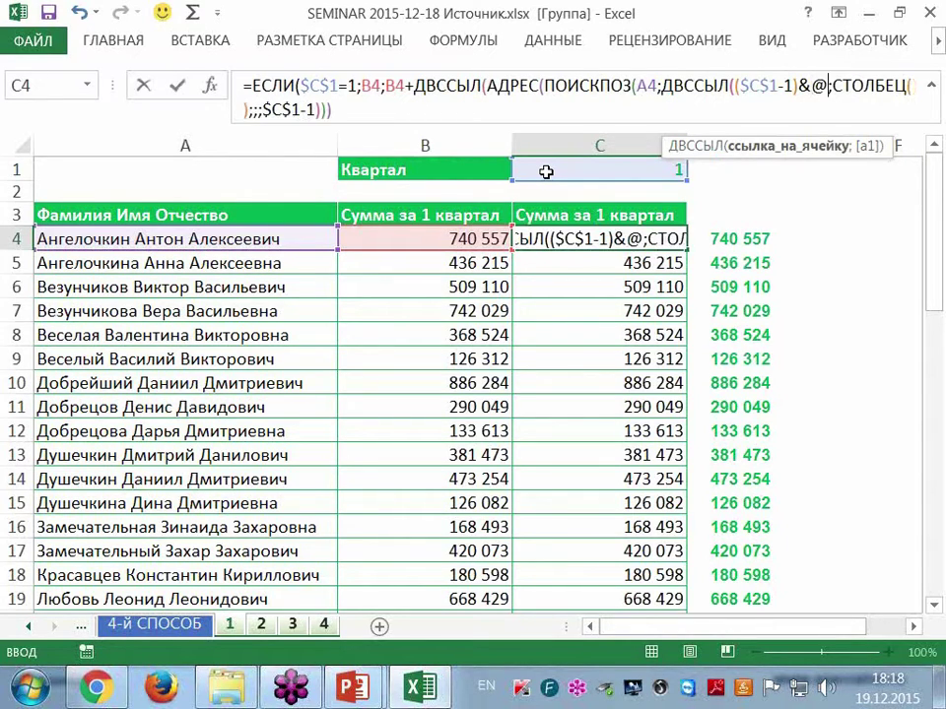
key(BackSpace)
text(")
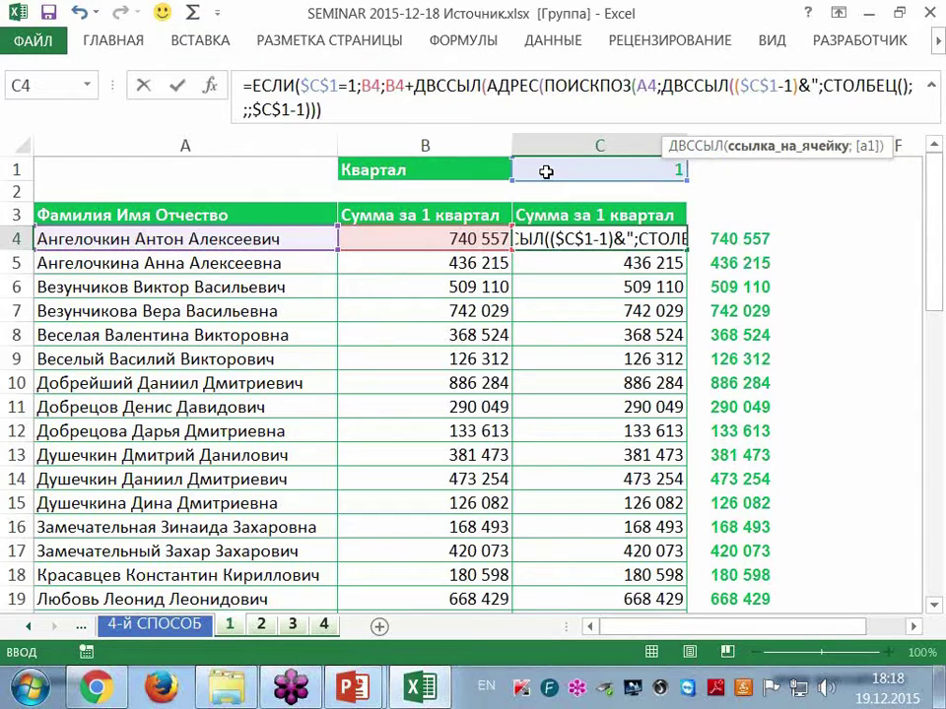
text(!)
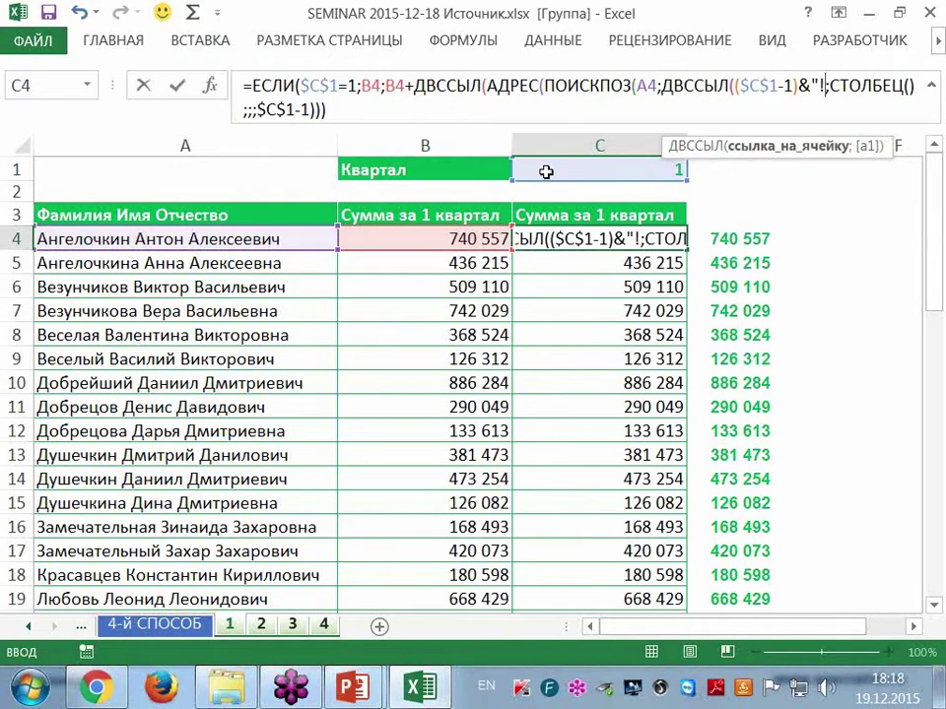
text(A)
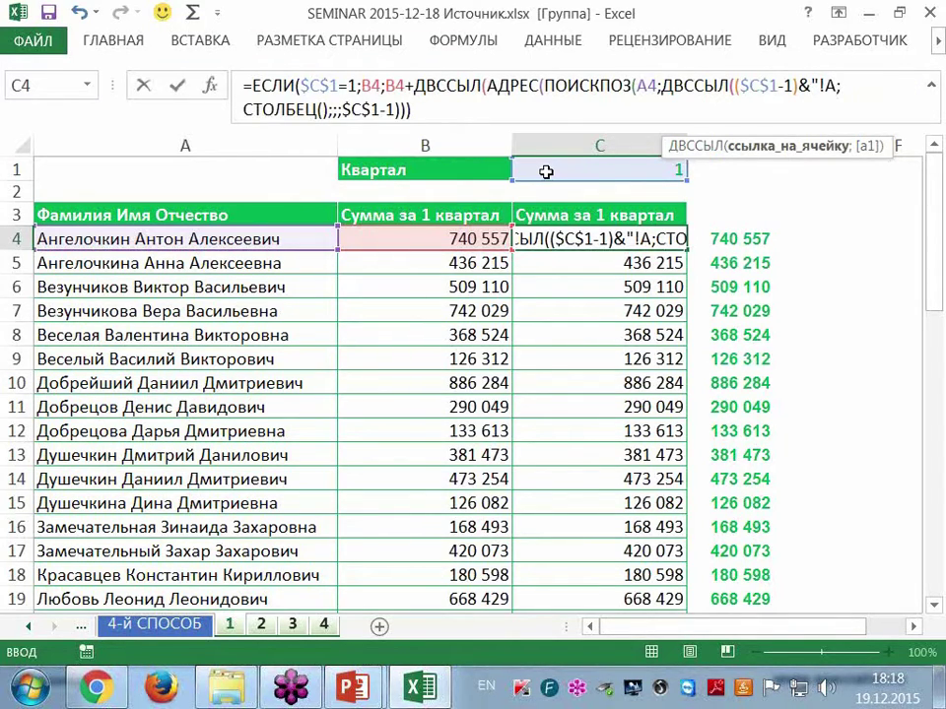
text(:A)
text(")
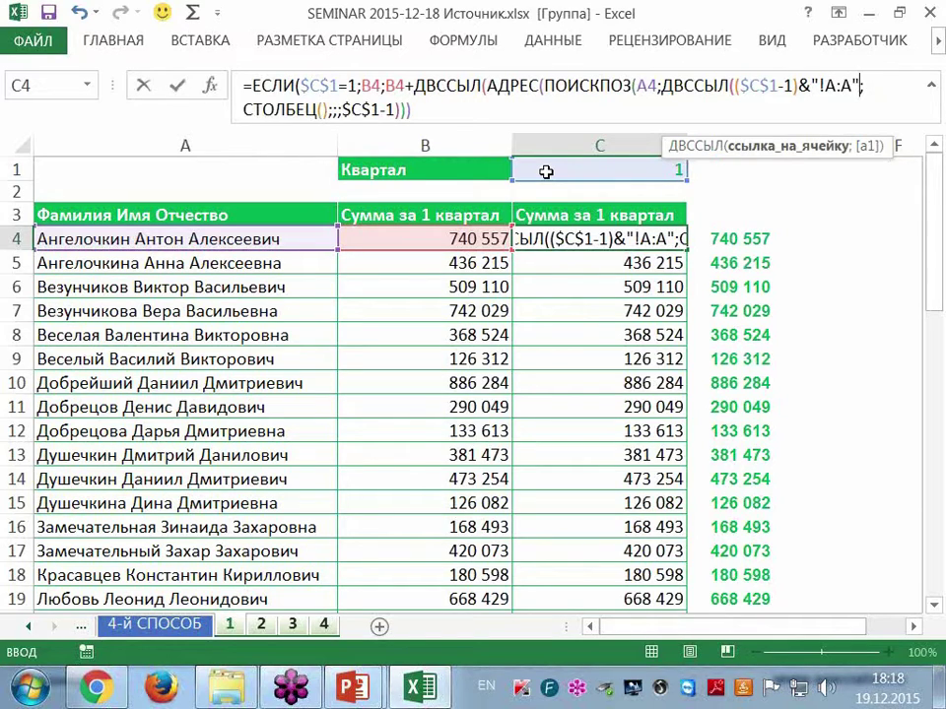
text())
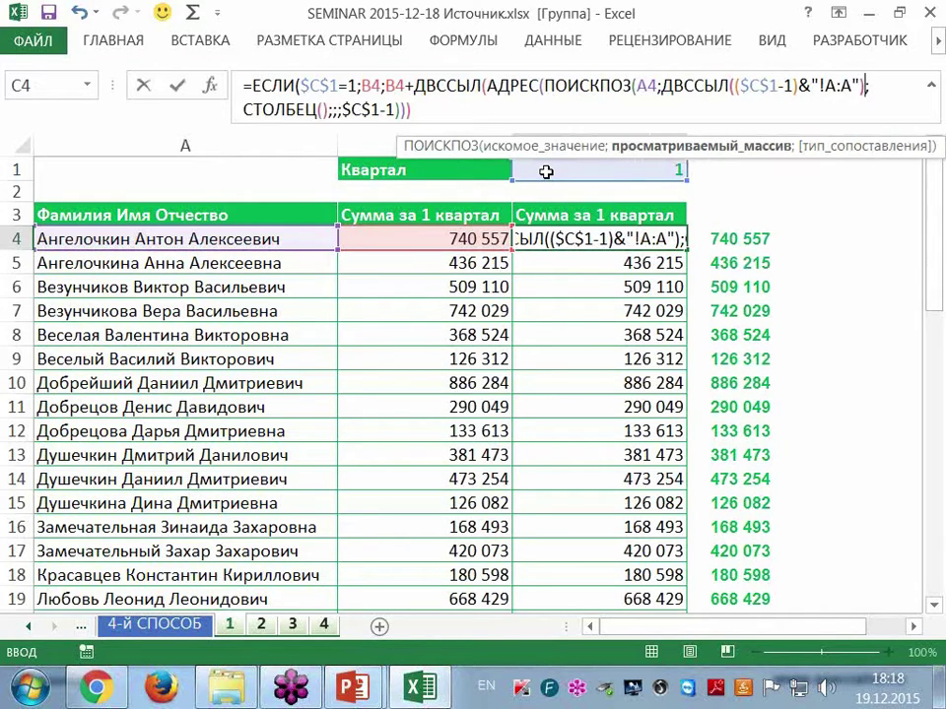
text($)
key(BackSpace)
text());)
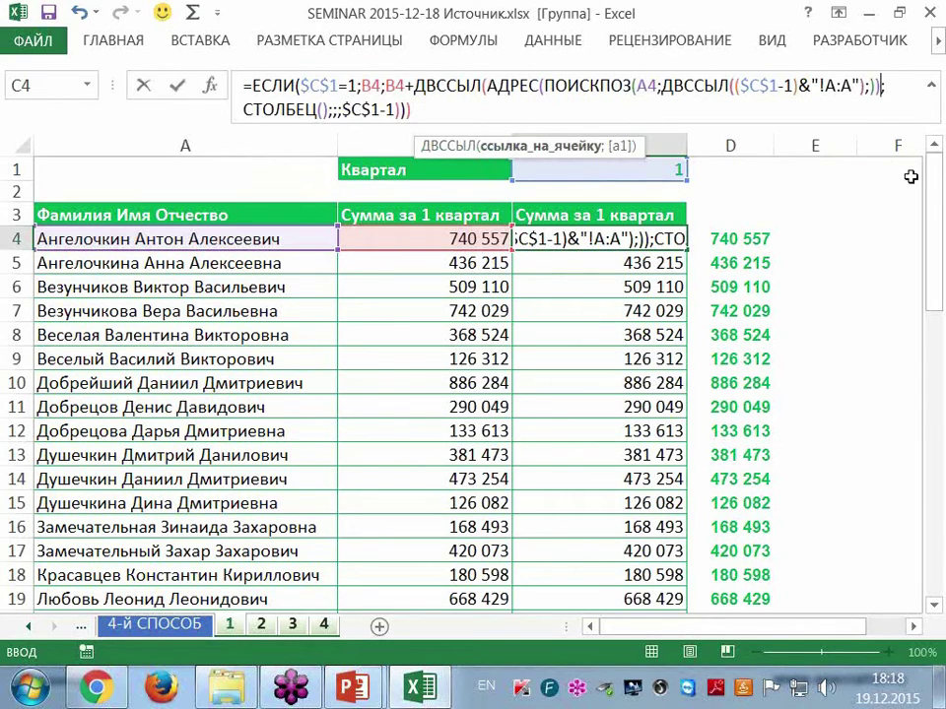
Step: Add 0 as ПОИСКПОЗ's exact-match type and finish the C4 formula
key(Left)
key(Left)
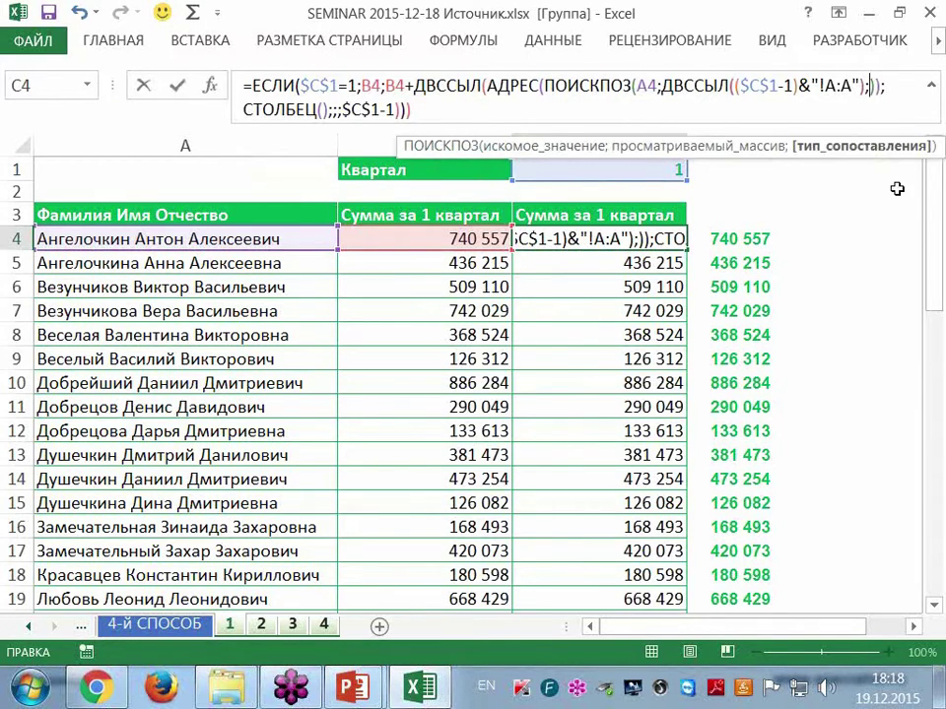
key(Delete)
text(0)
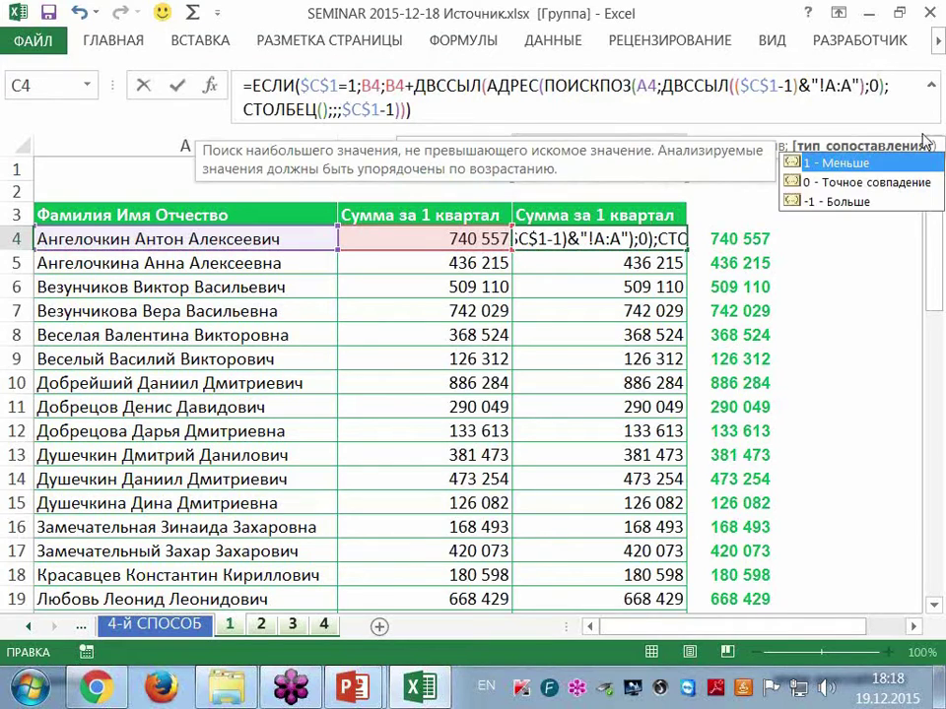
text())
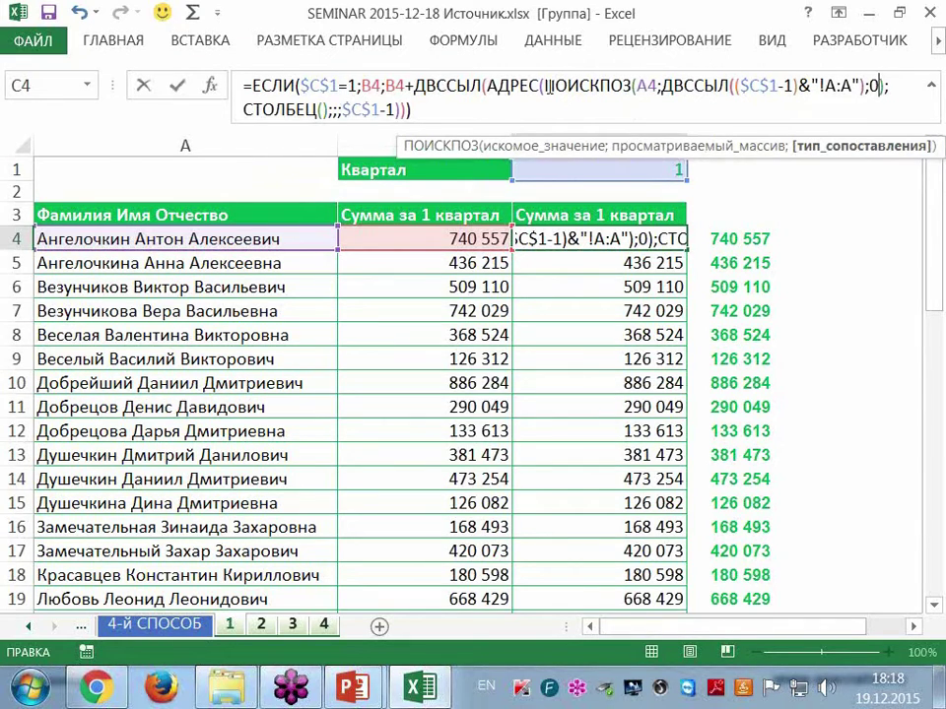
mouse_move(545, 86)
mouse_down()
mouse_move(894, 86)
mouse_move(879, 86)
mouse_up()
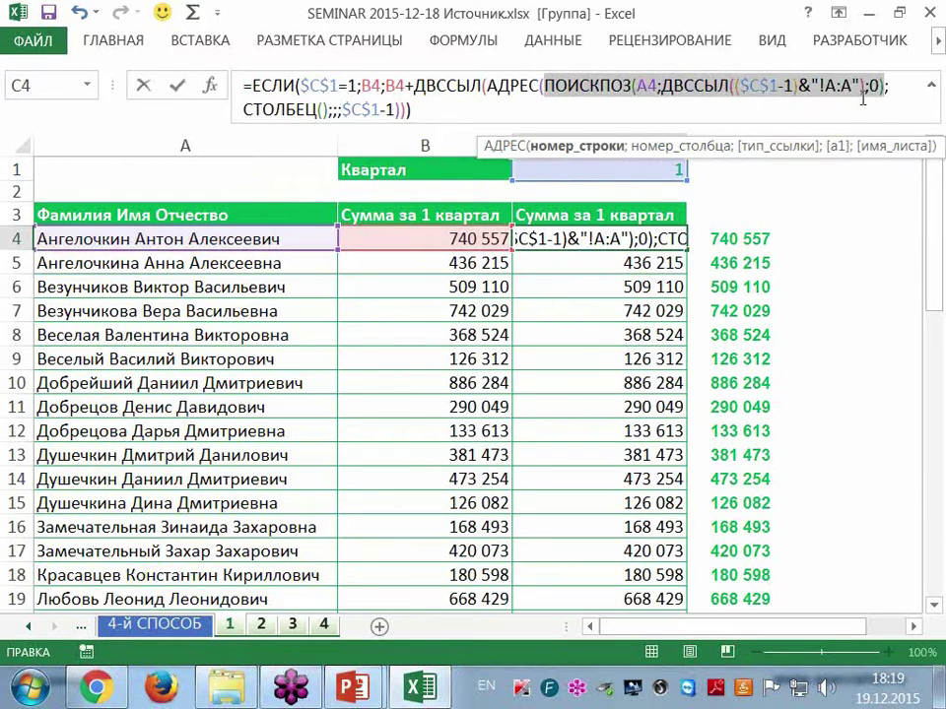
key(Escape)
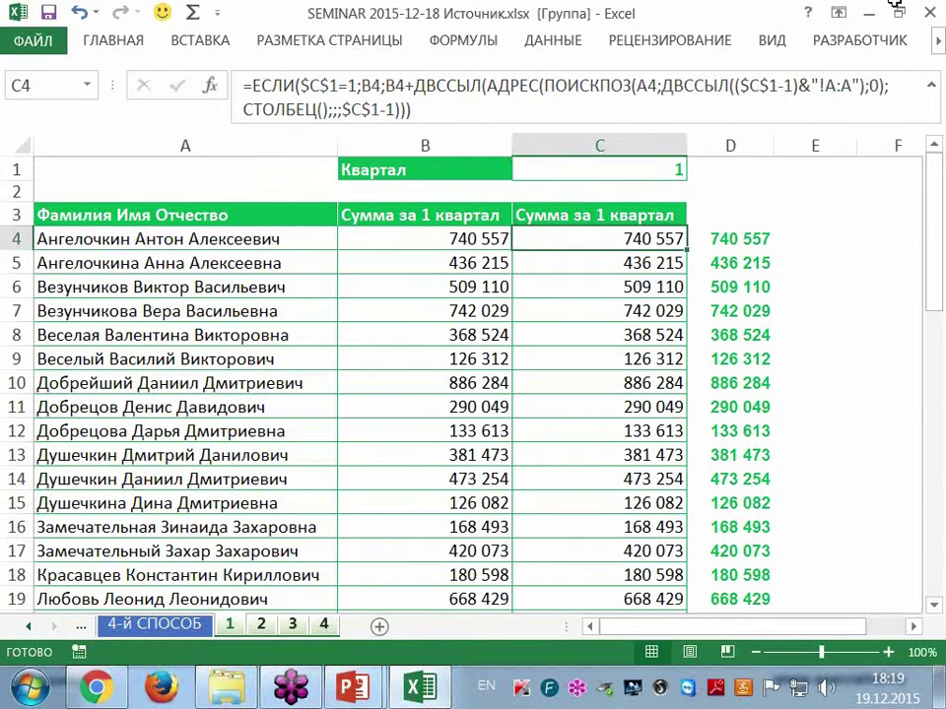
Step: Fill the C4 formula down column C, then ungroup and open sheet 2
double_click(692, 253)
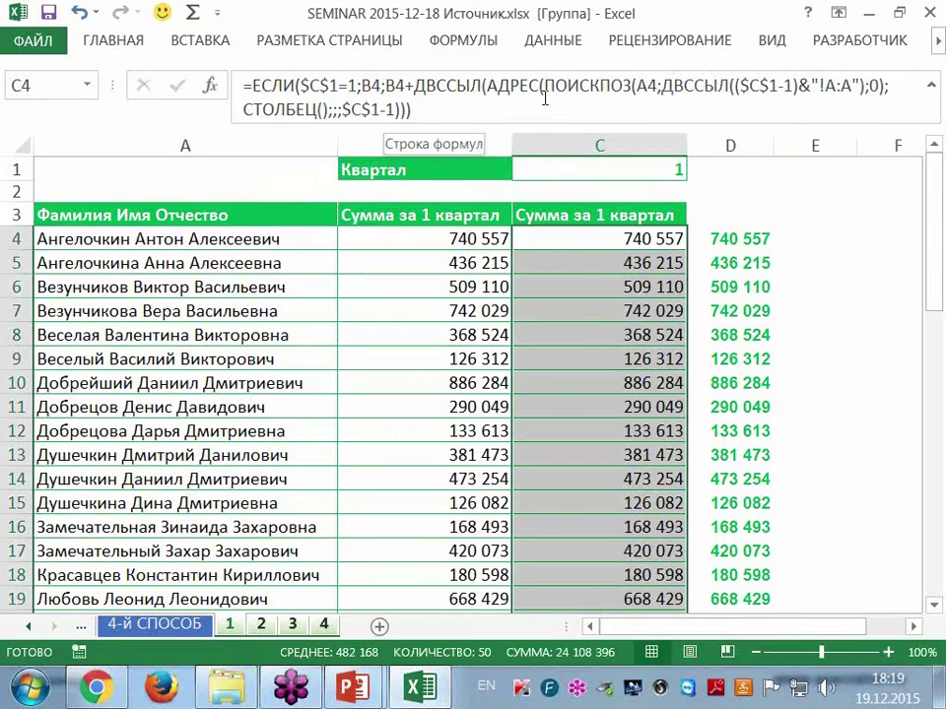
click(490, 338)
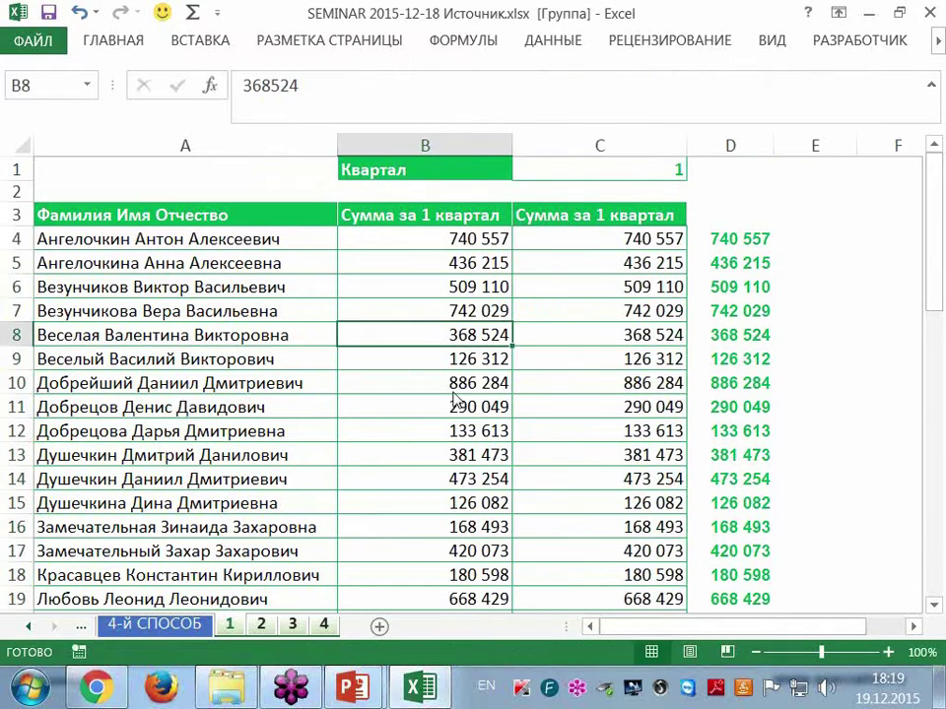
click(181, 630)
click(260, 627)
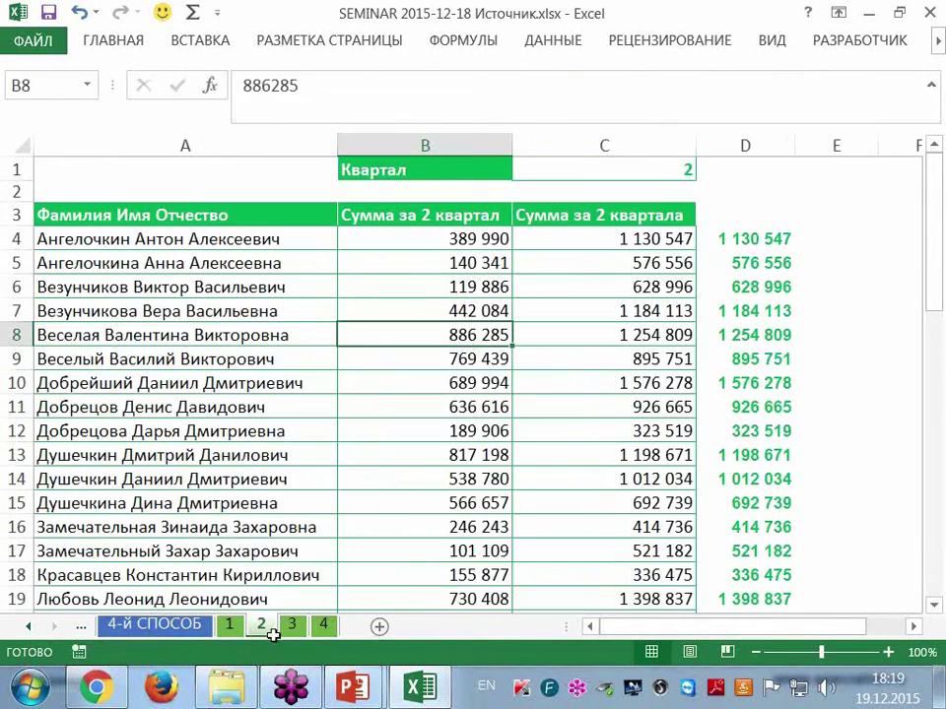
Step: Inspect sheet 2's formulas in C4, C6, C12, C15 and the quarter-2 value in B4
click(611, 243)
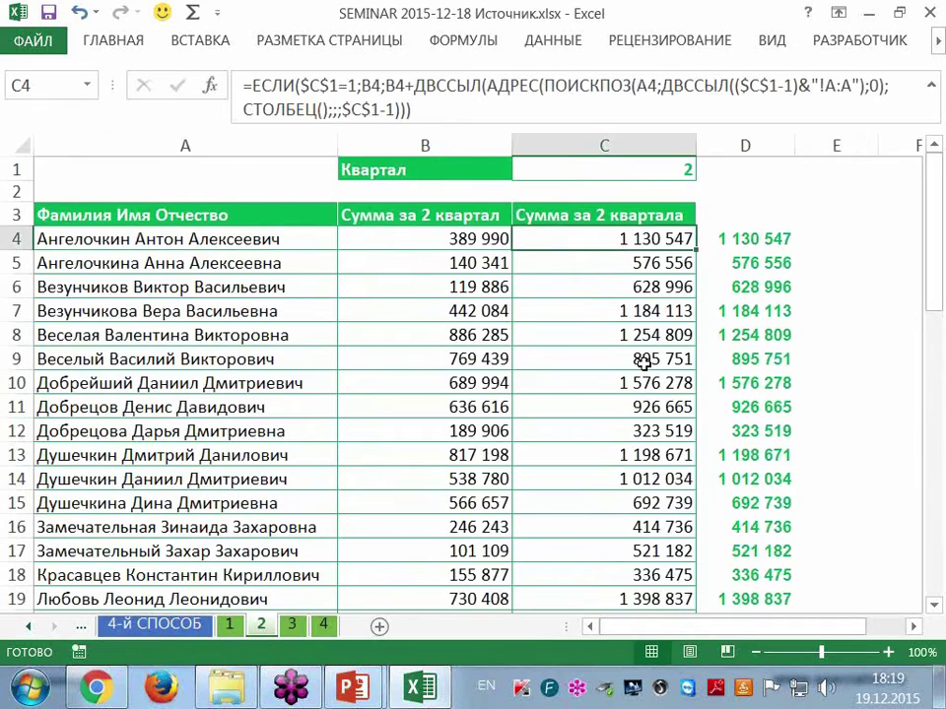
click(621, 287)
click(626, 431)
click(643, 504)
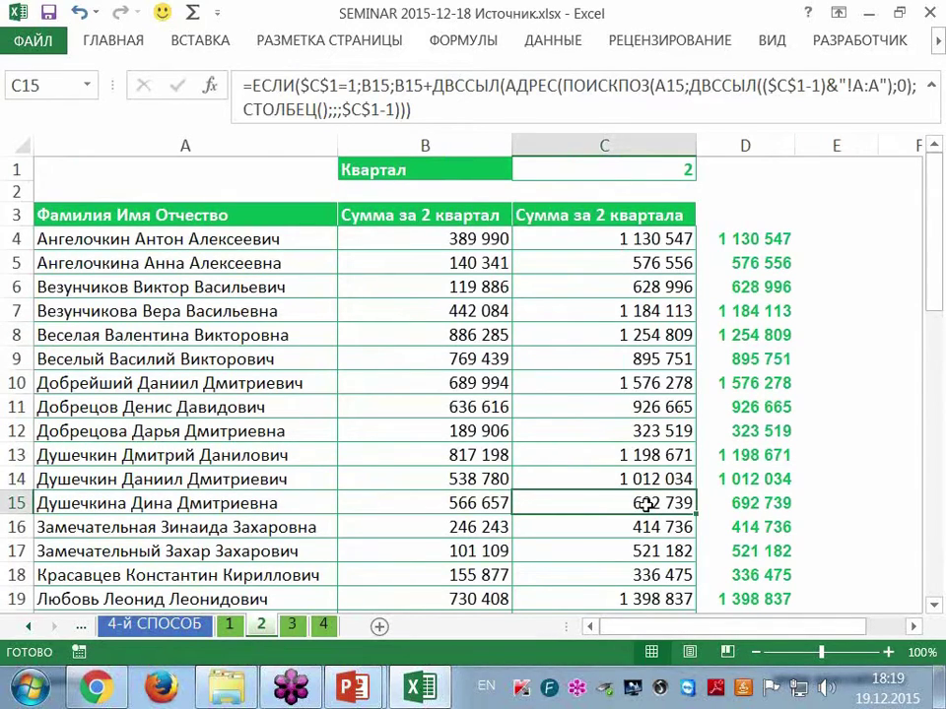
click(430, 240)
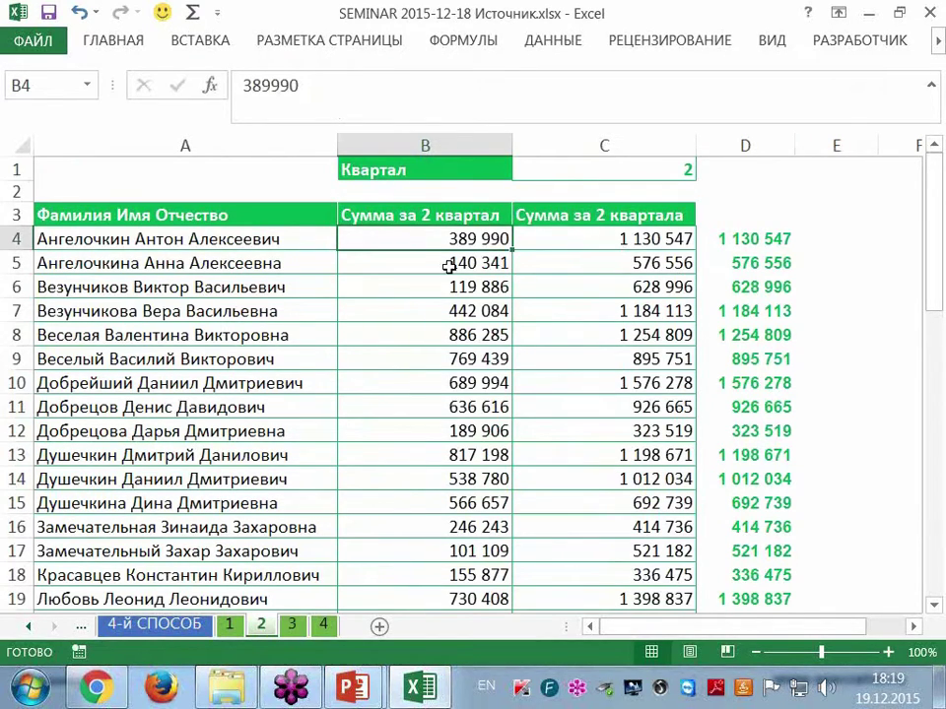
click(745, 221)
Step: Label D3 'ПРОВЕРКА' and sort the list by quarter-2 sum, largest first
text(ПРОВ)
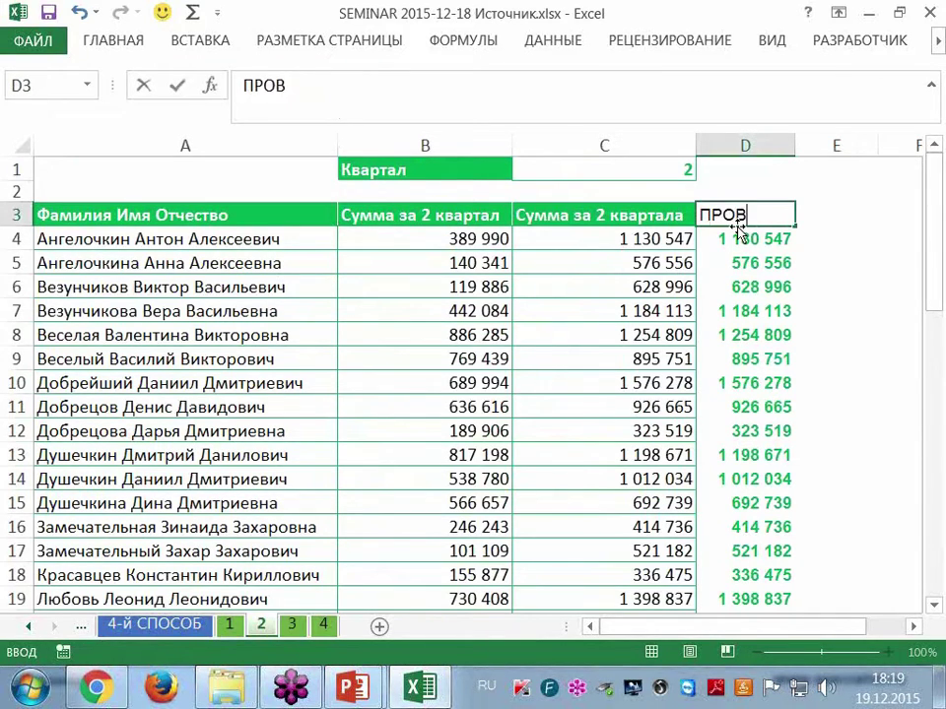
text(ЕРКА)
click(391, 265)
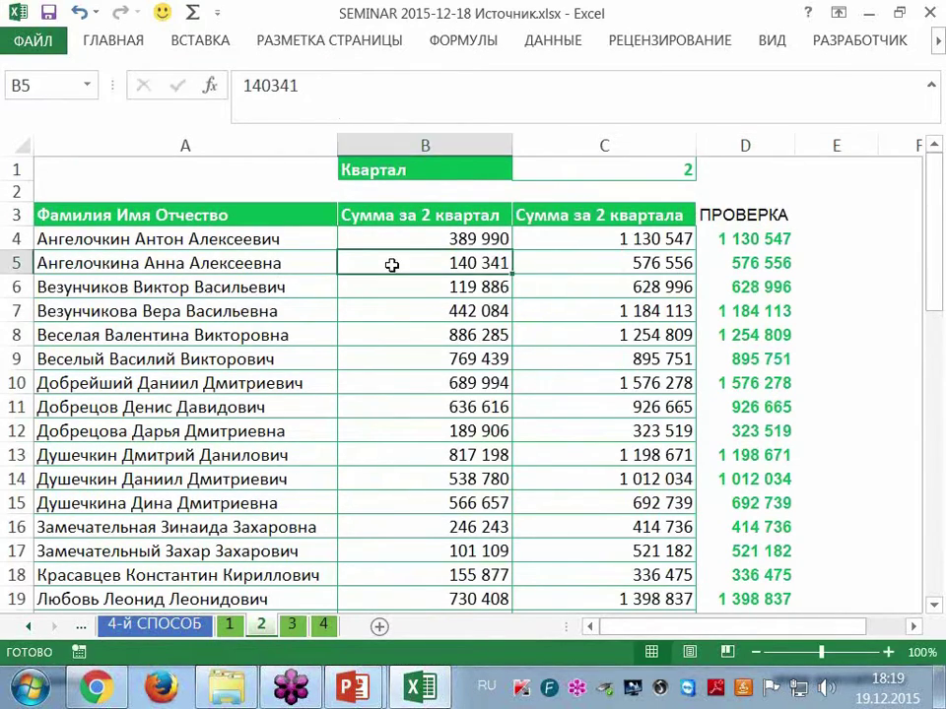
right_click(392, 265)
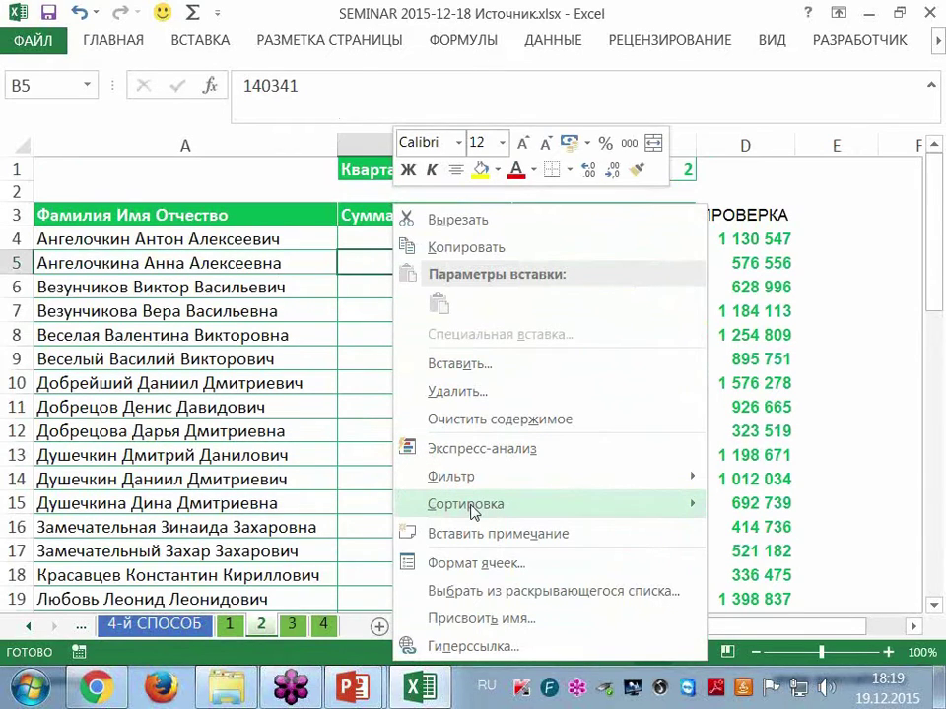
mouse_move(469, 508)
click(286, 537)
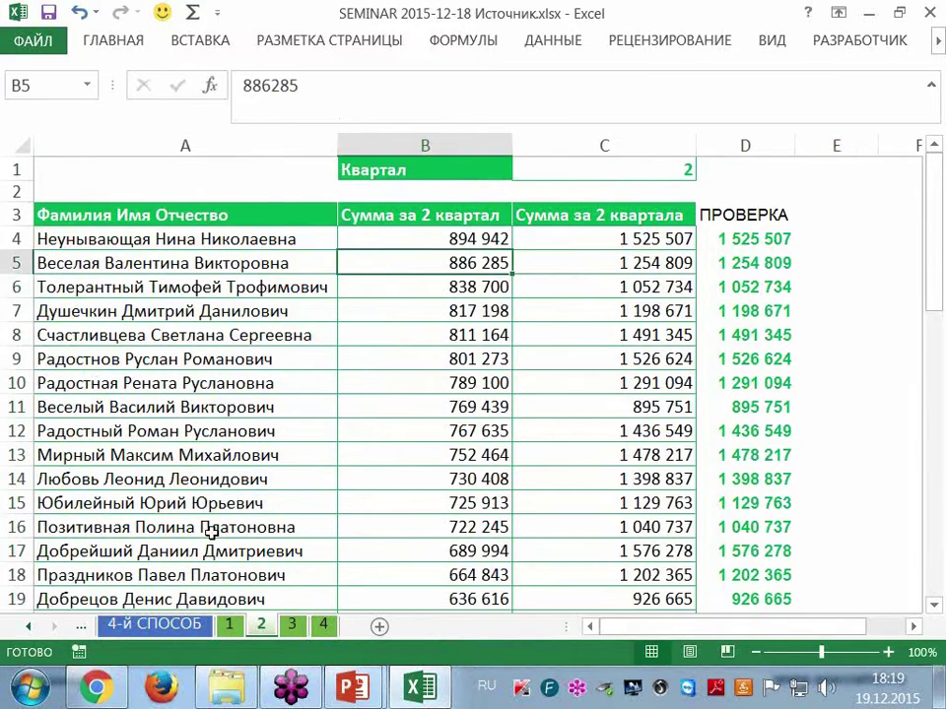
Step: Check column C with a =C4=D4 formula filled down column E, then delete it
click(828, 239)
text(=)
key(Left)
key(Left)
text(=)
key(Left)
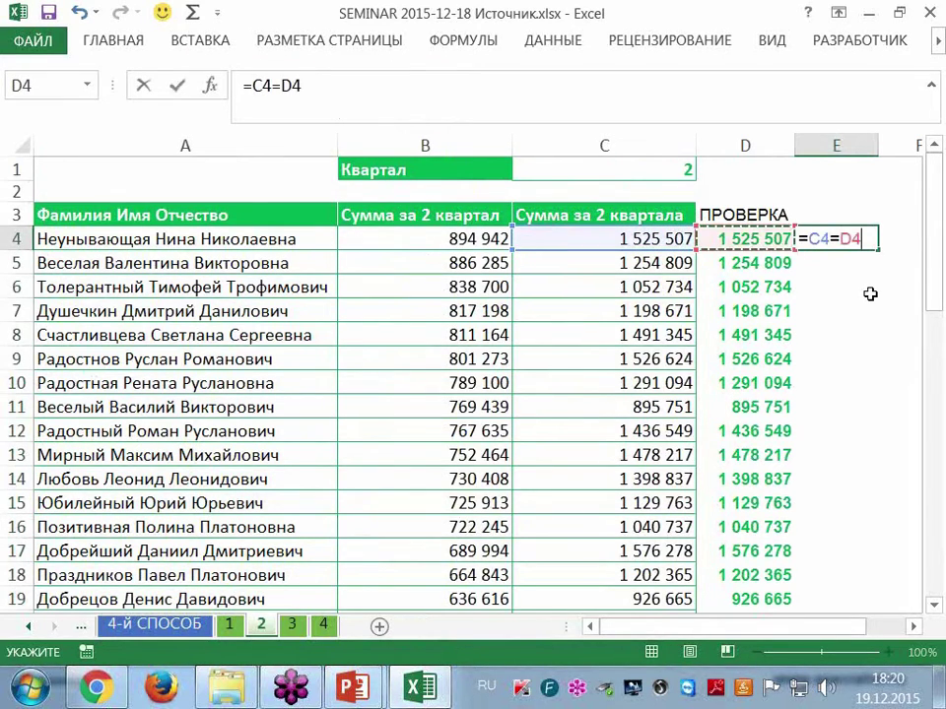
key(Return)
click(851, 240)
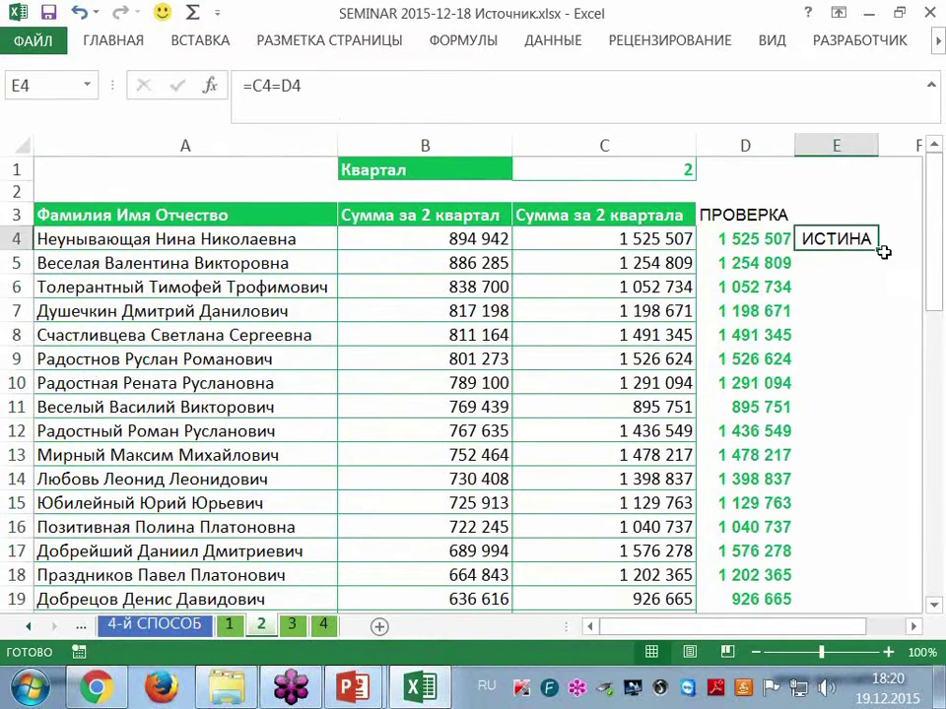
key(ctrl+shift+Down)
key(ctrl+d)
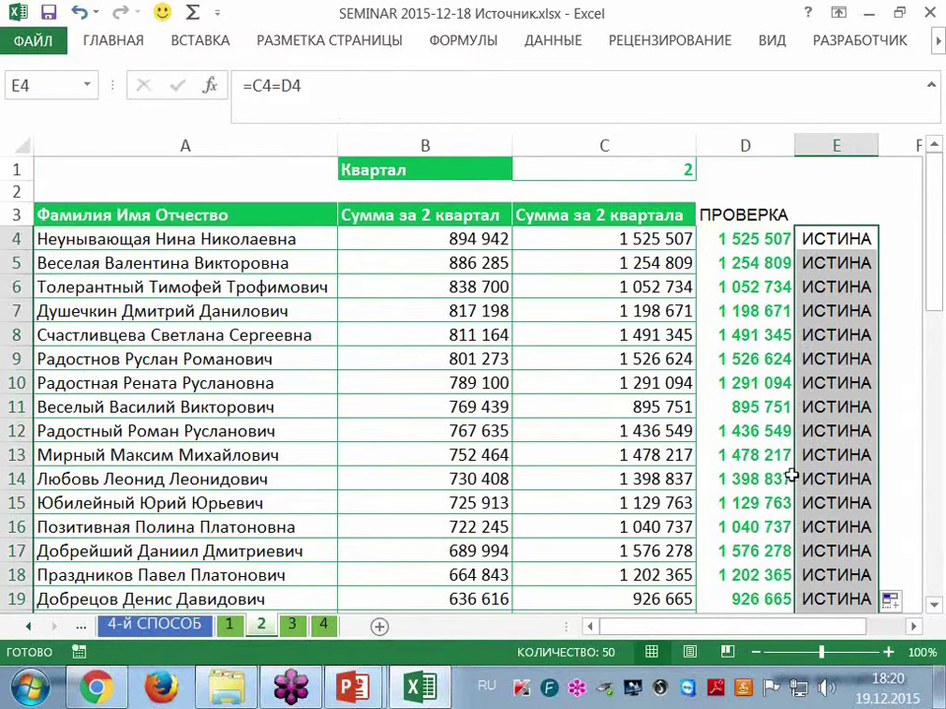
key(Delete)
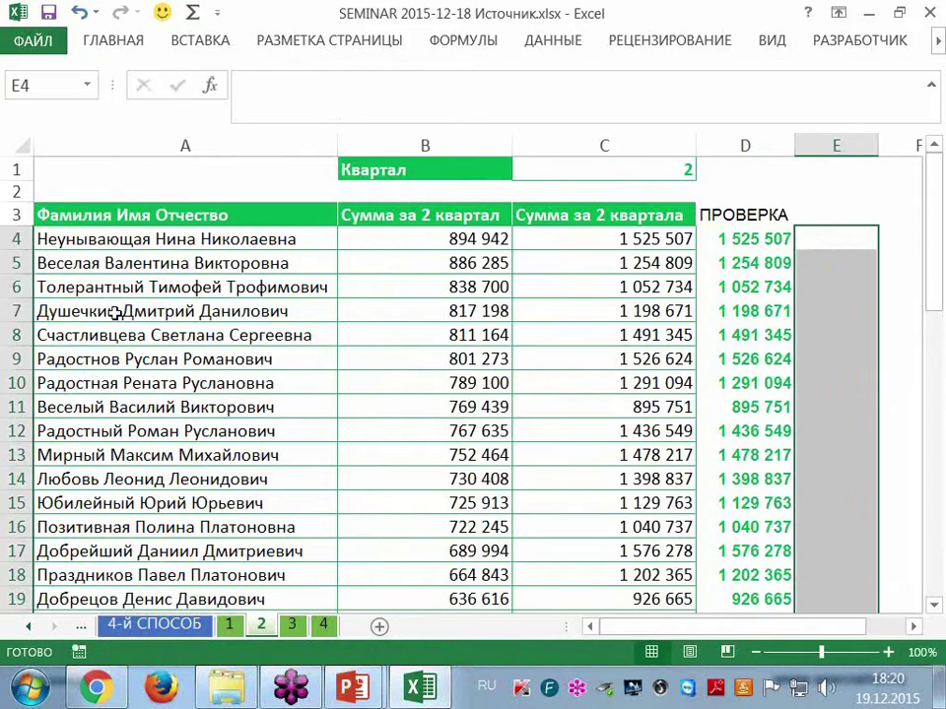
Step: Inspect the cumulative formula in C7 and switch to sheet 1
click(105, 258)
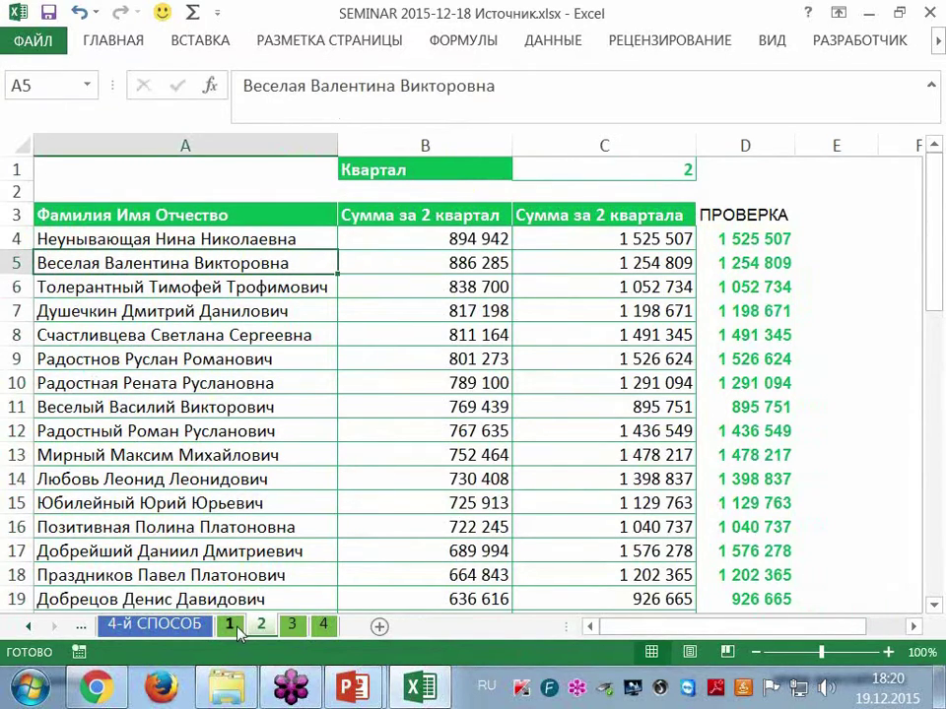
click(654, 313)
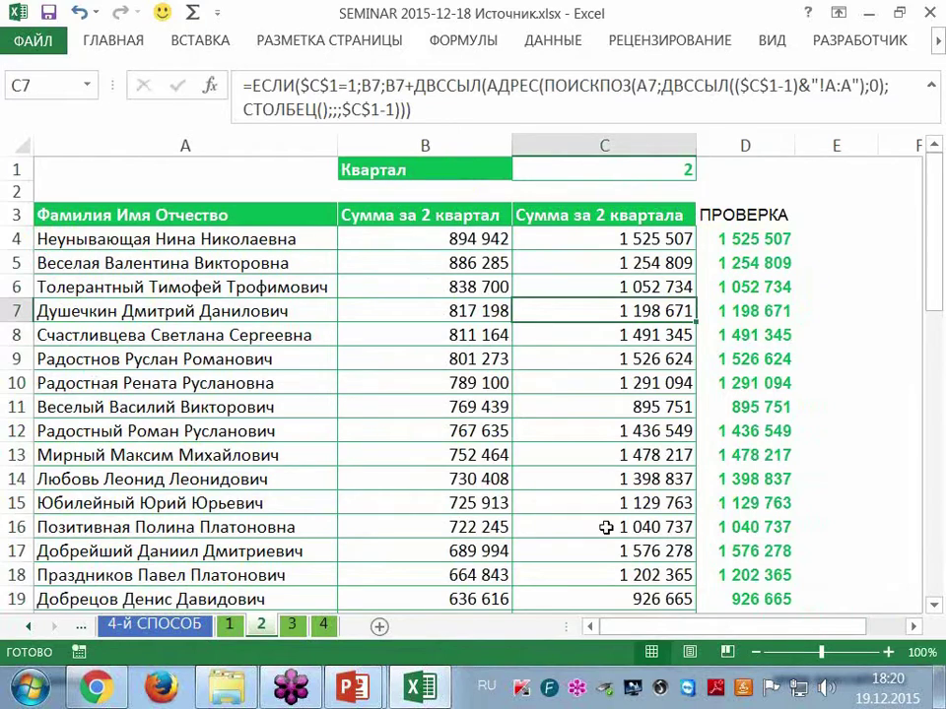
click(237, 623)
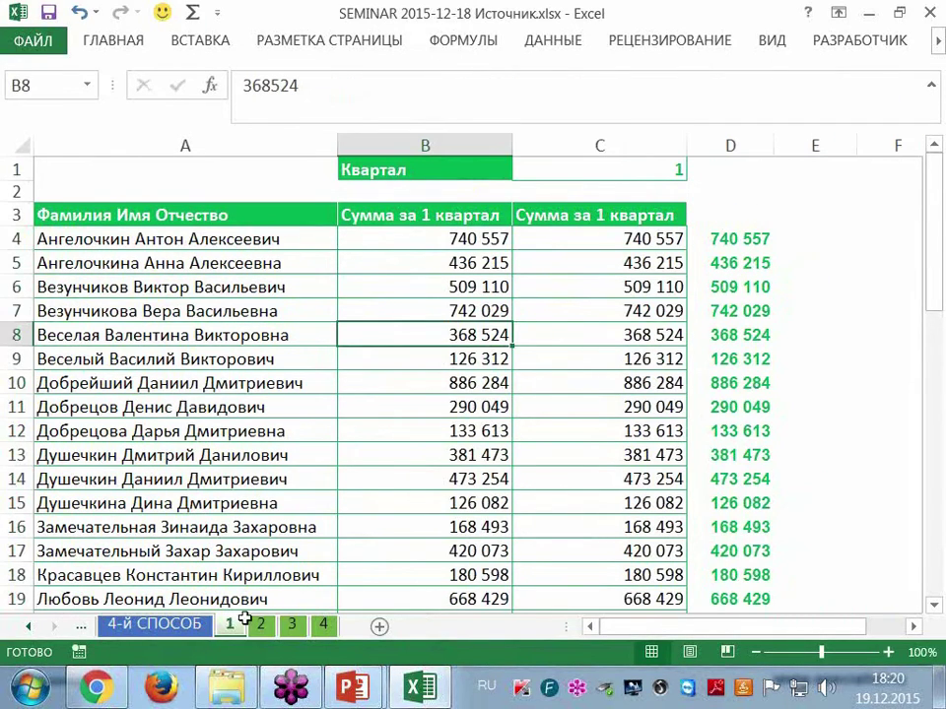
click(615, 238)
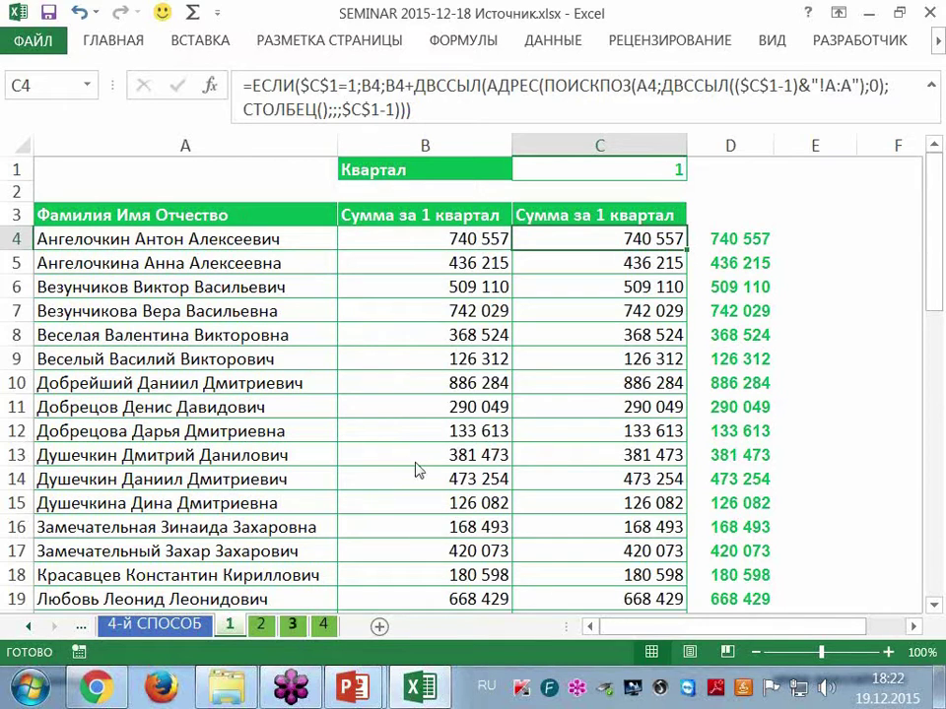
click(352, 686)
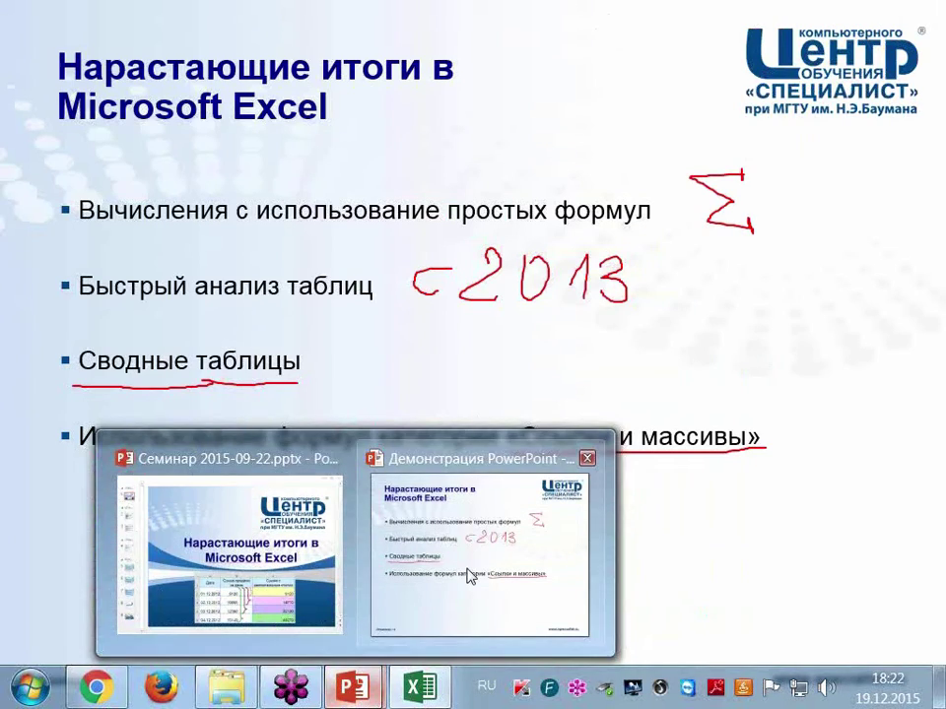
Step: Show the running-totals overview slide full screen in PowerPoint's slide show
click(446, 599)
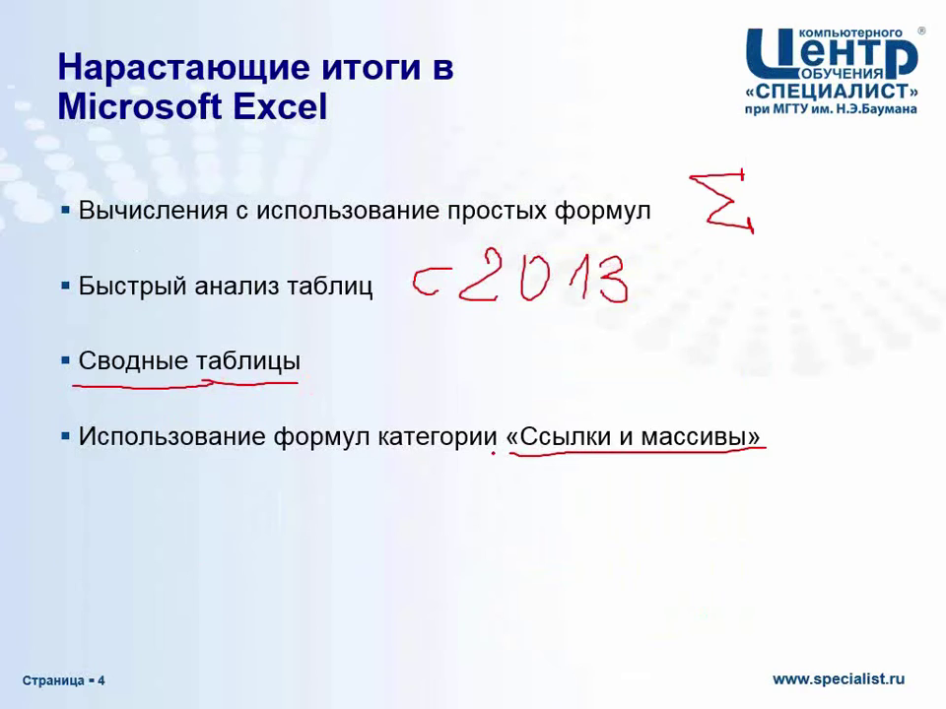
mouse_move(269, 651)
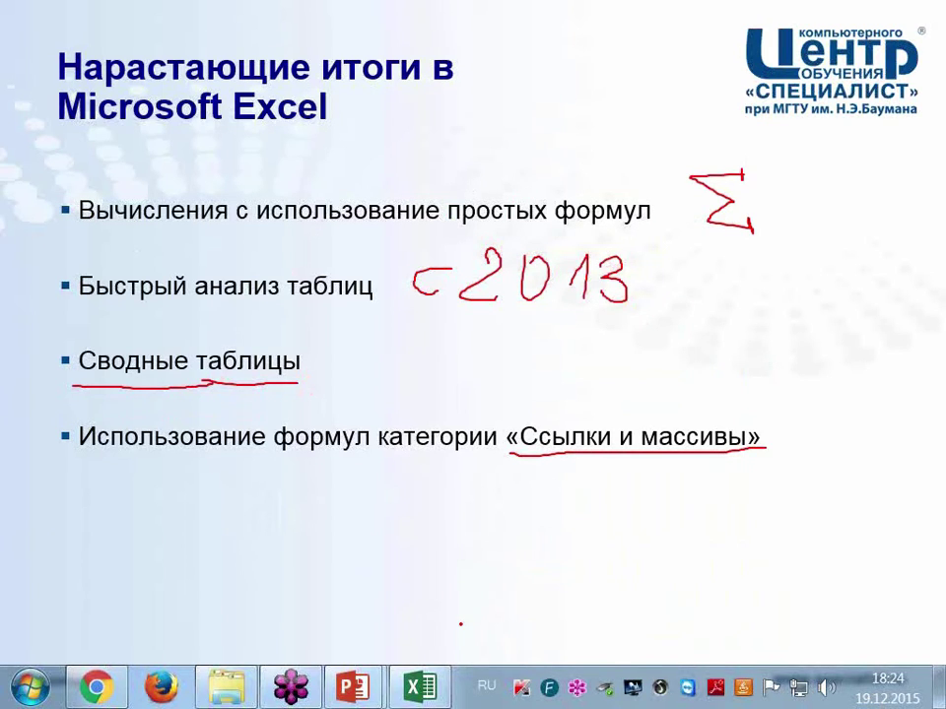
click(422, 694)
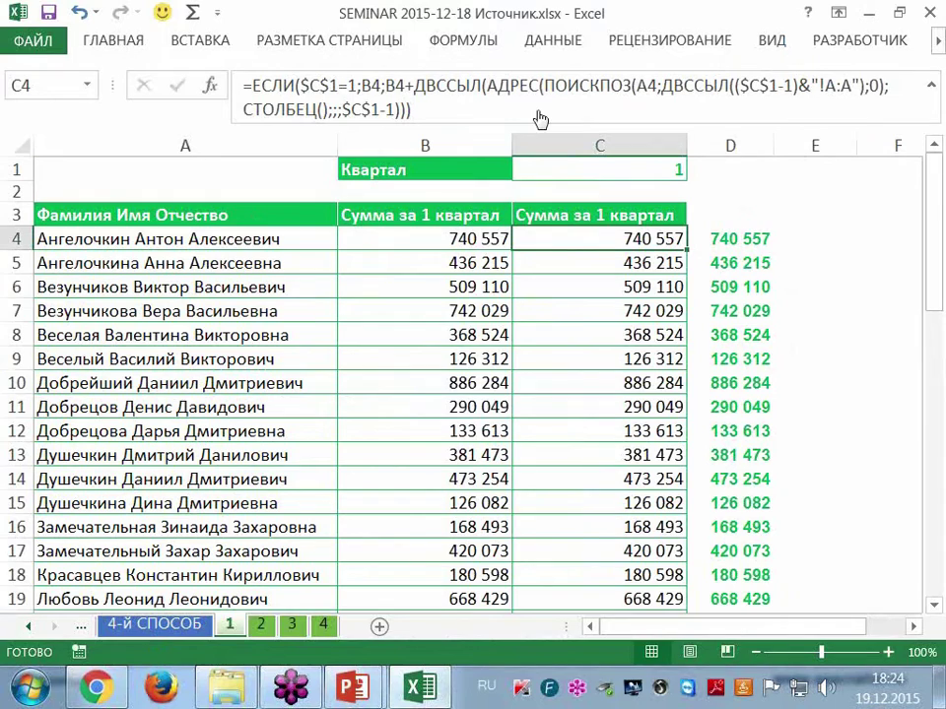
key(alt+Tab)
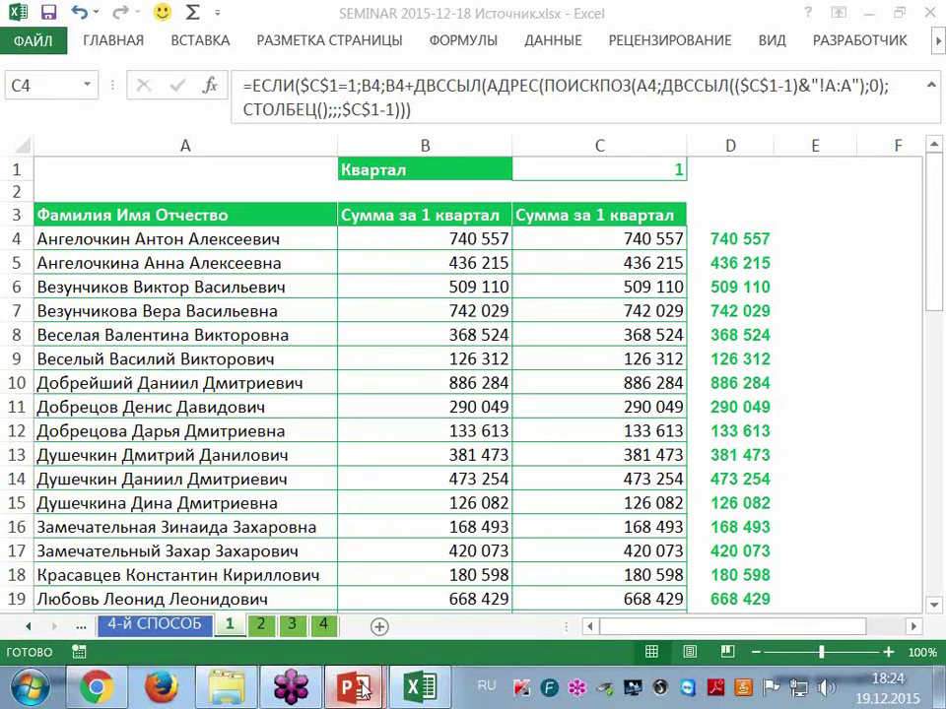
mouse_move(363, 689)
click(447, 407)
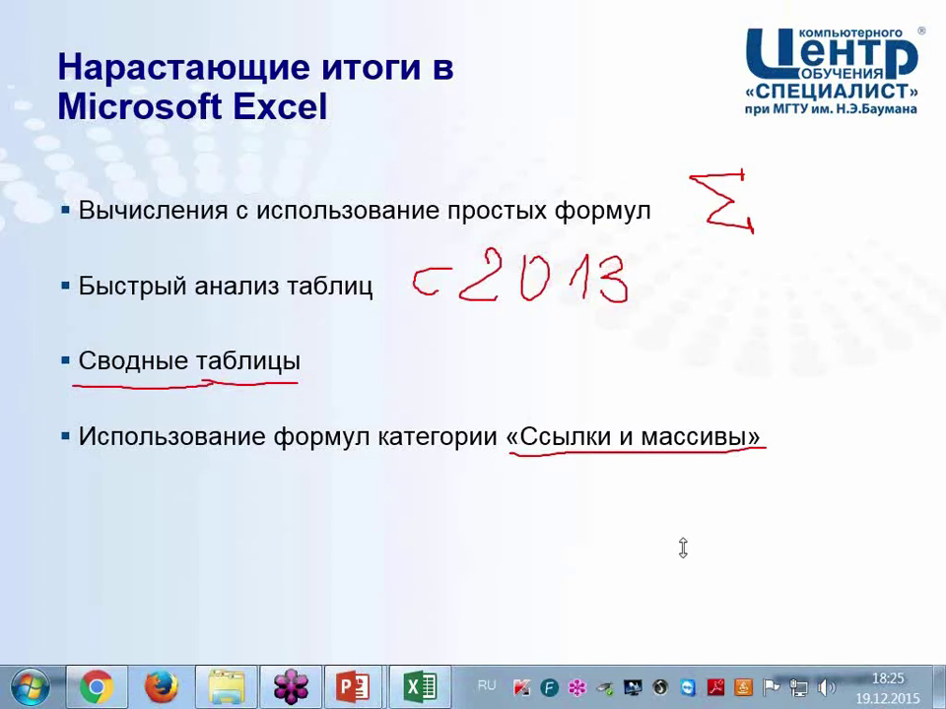
Step: Switch from the slide show to the quiz preview in Chrome
click(96, 687)
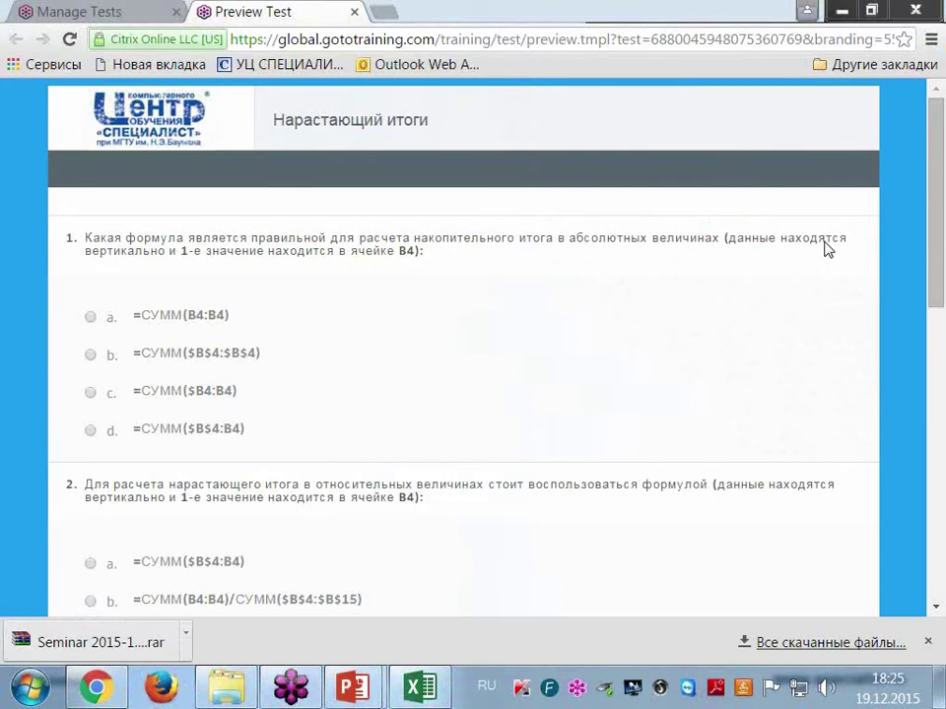
Step: Set the running-totals test to also be offered during the training session, and save
click(131, 10)
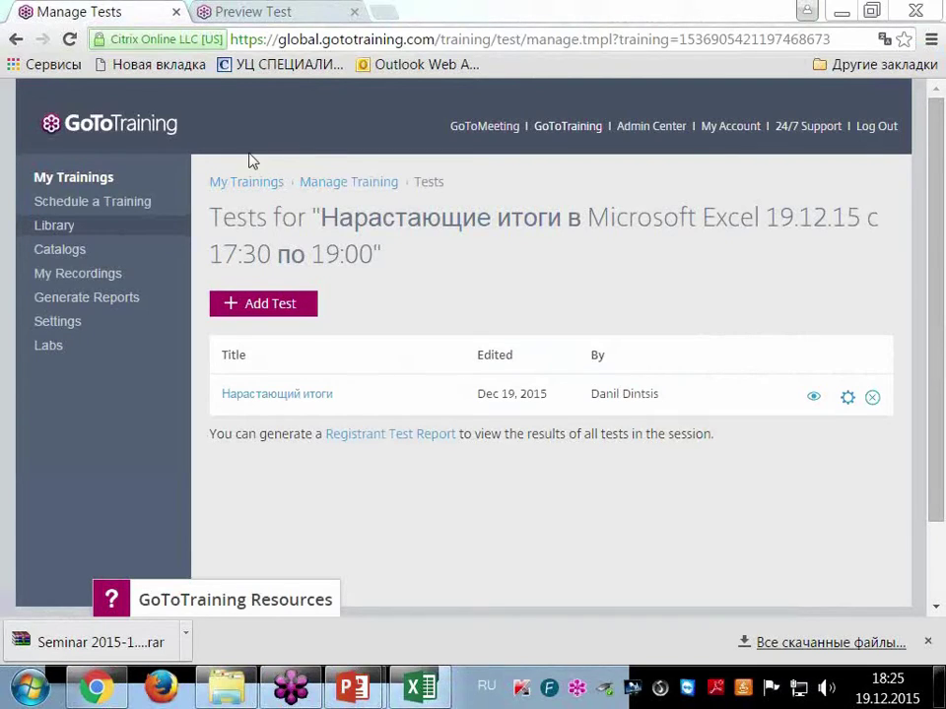
click(845, 405)
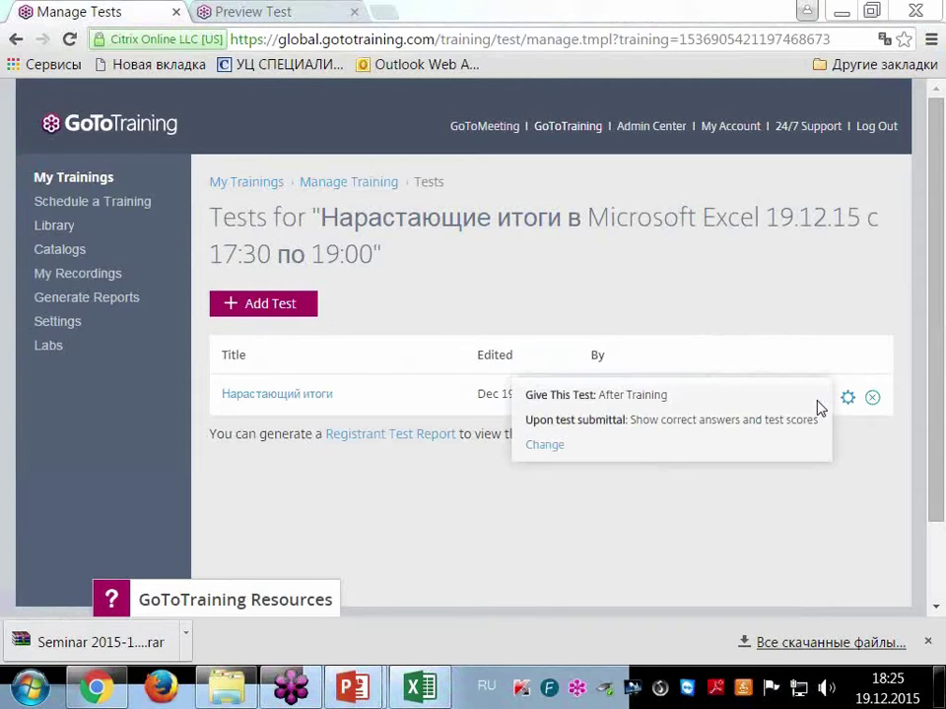
click(547, 446)
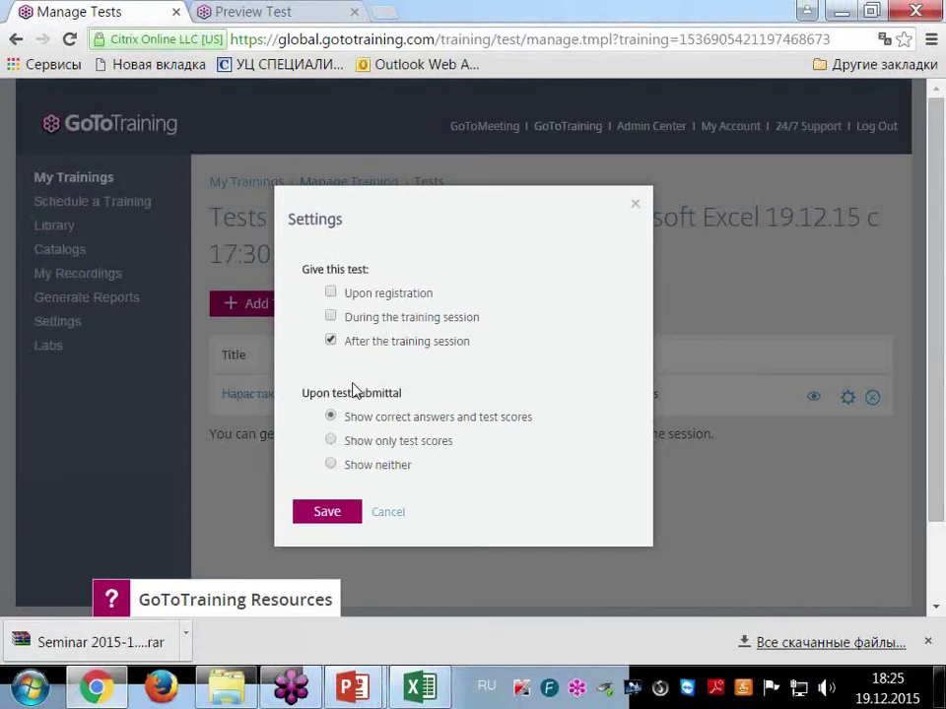
click(347, 317)
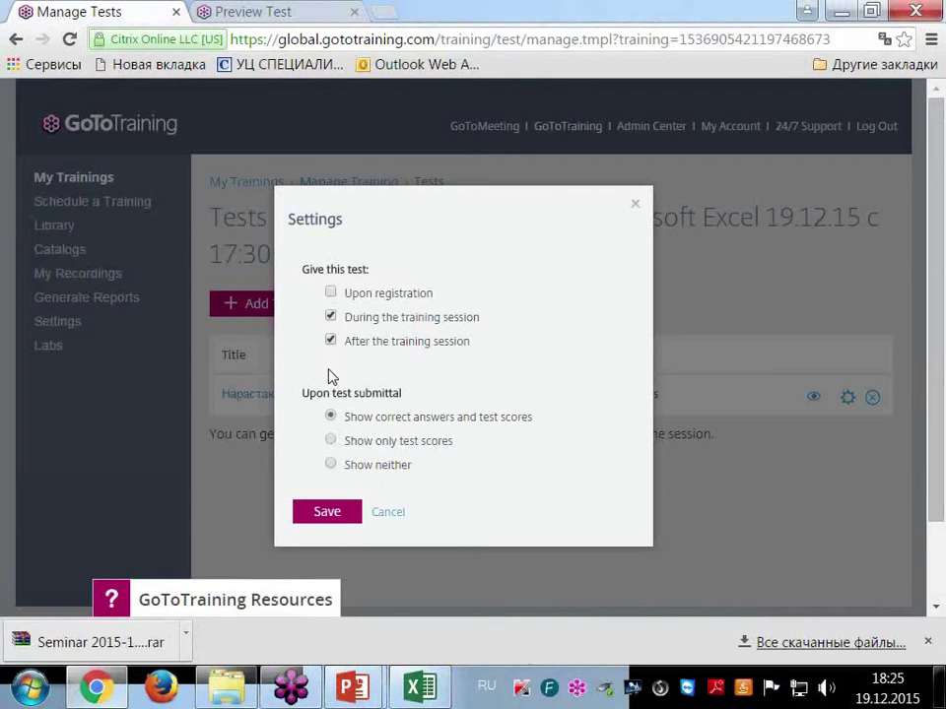
click(340, 514)
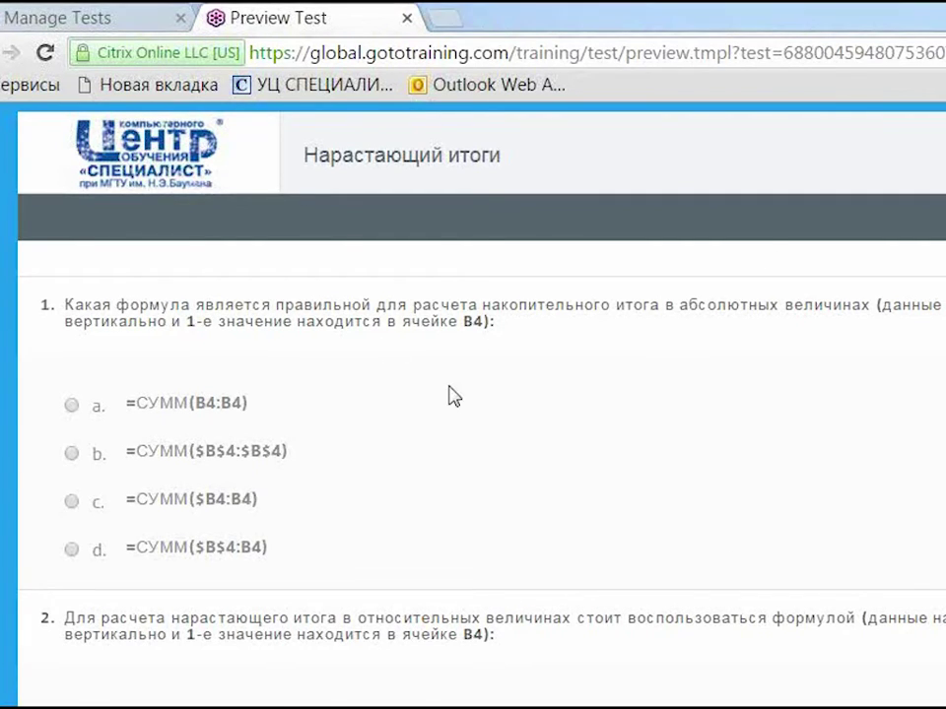
Step: Choose answer b, =СУММ($B$4:$B$4), for quiz question 1
scroll(448, 396, down, 1)
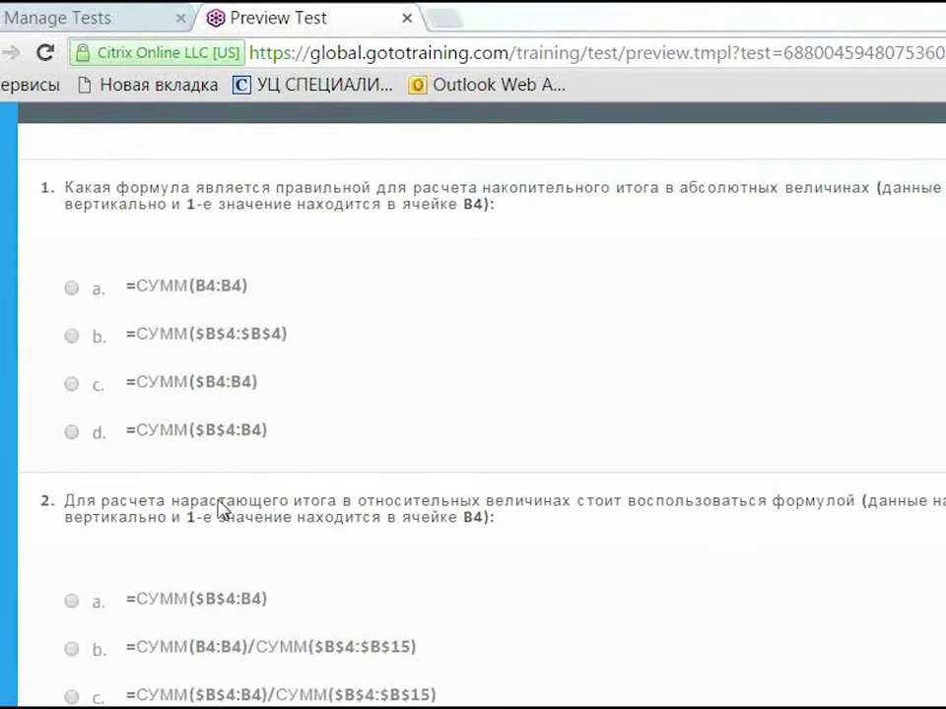
click(72, 336)
scroll(422, 338, down, 5)
scroll(422, 350, down, 4)
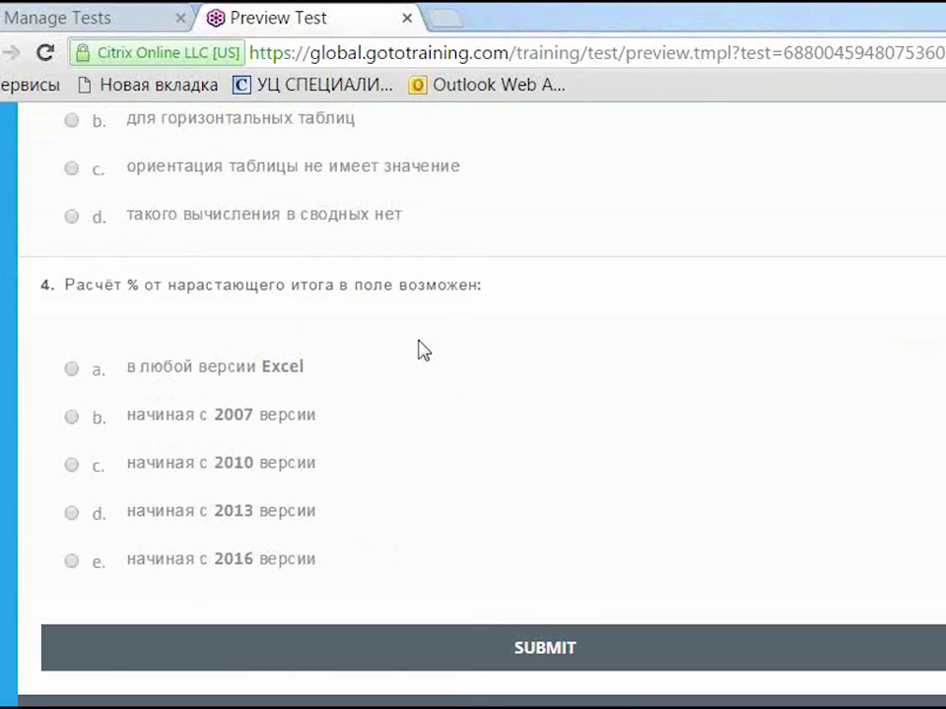
scroll(422, 349, up, 7)
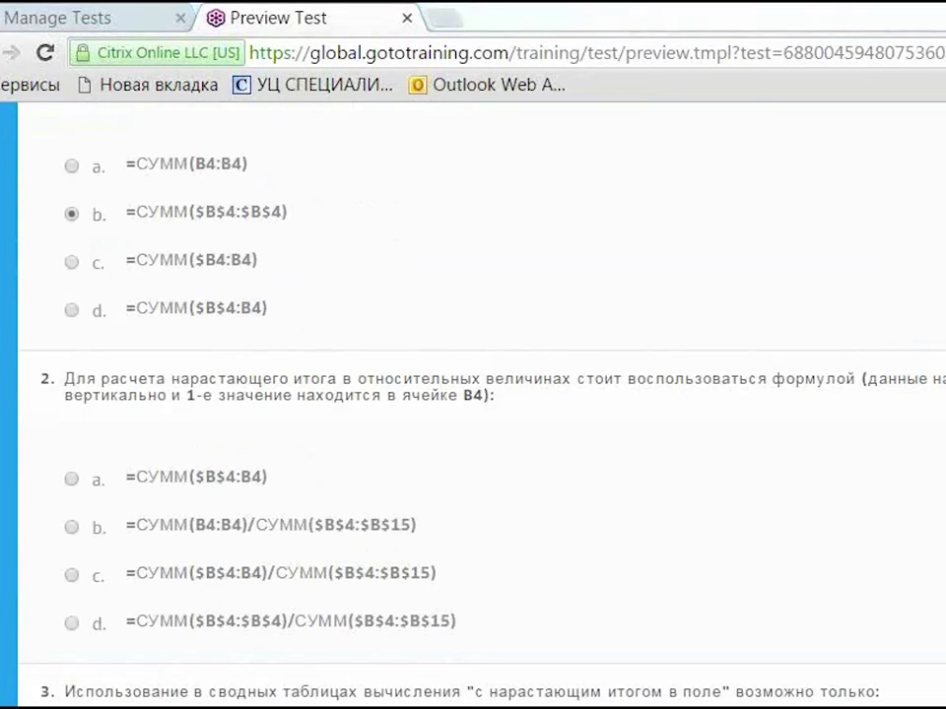
scroll(502, 331, up, 1)
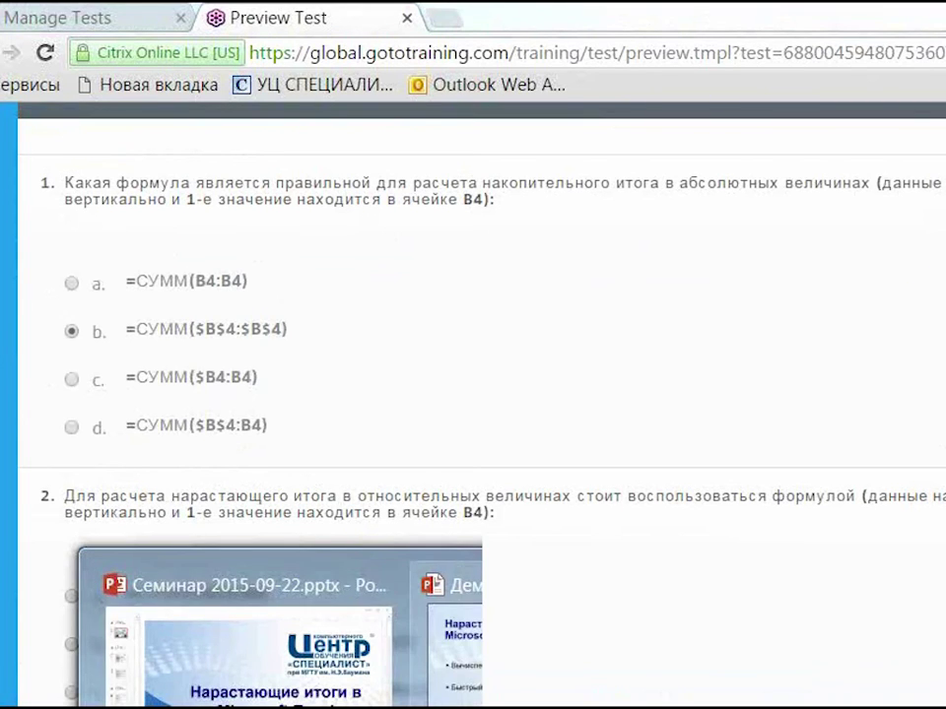
click(256, 690)
Step: Advance through the Рекомендуемые курсы, Excel Level 3 and PowerPivot course slides
key(Right)
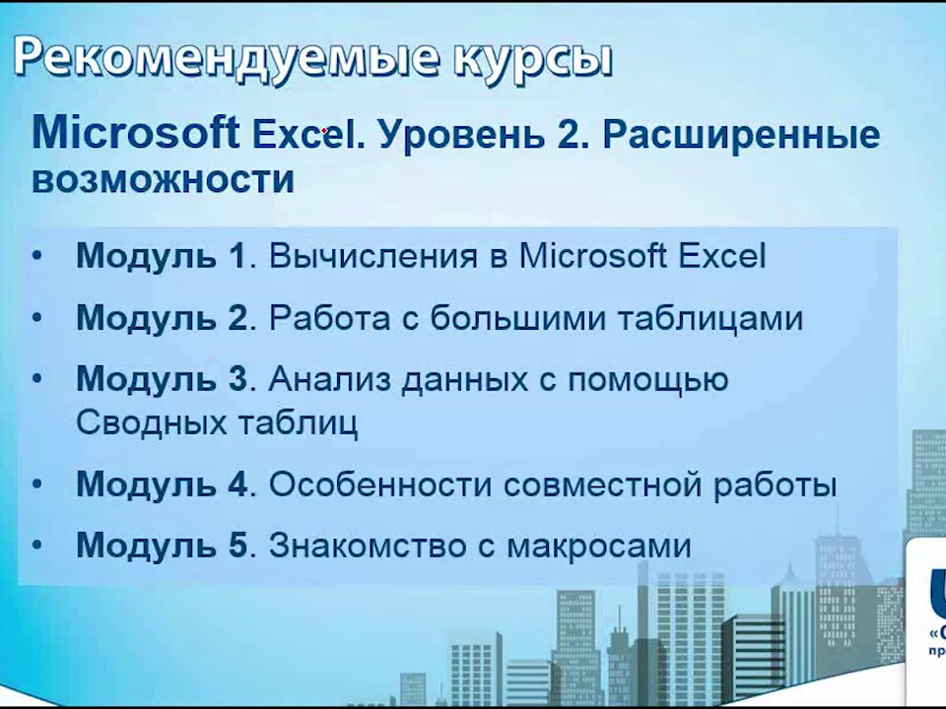
key(Right)
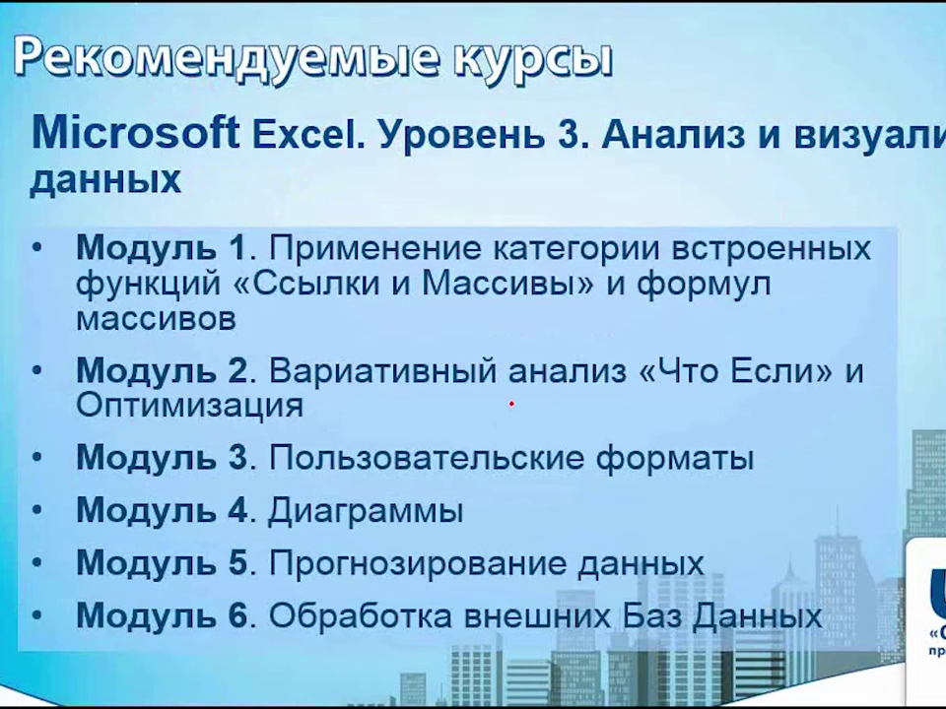
key(Right)
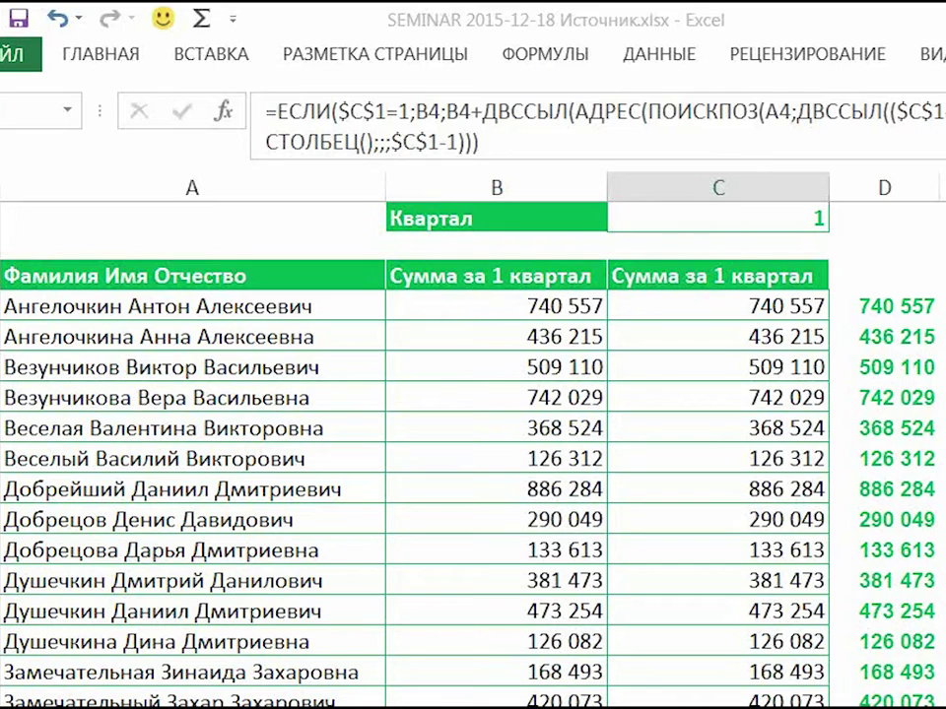
Step: Inspect the first-quarter sum in cell B14 beside the cumulative formula
click(512, 611)
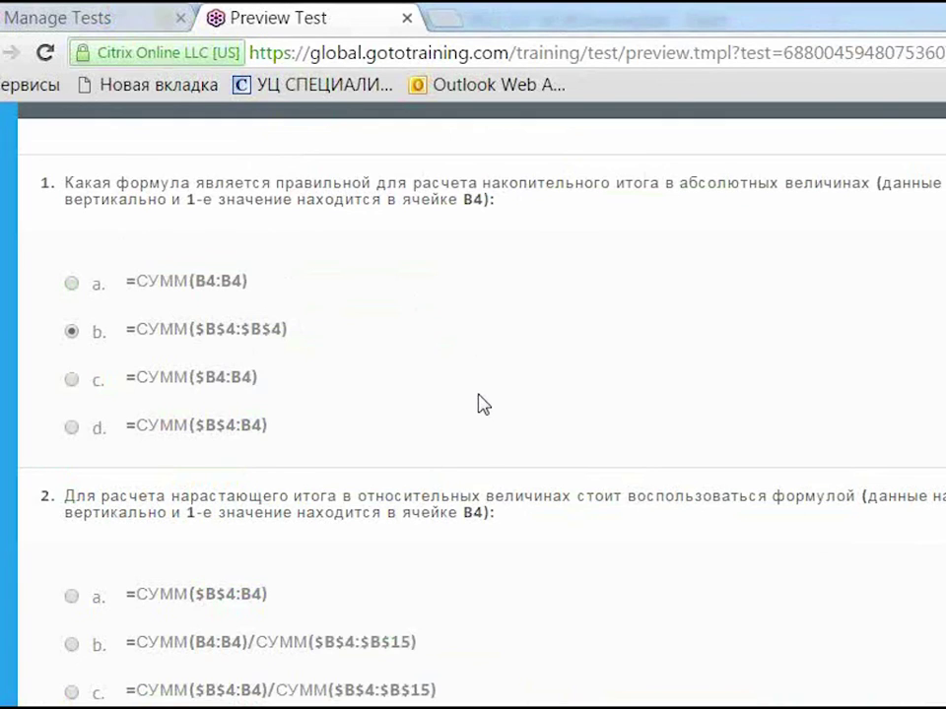
Step: Zoom in on the quiz page and answer question 1 with option d, =СУММ($B$4:B4)
key(ctrl+plus)
key(ctrl+plus)
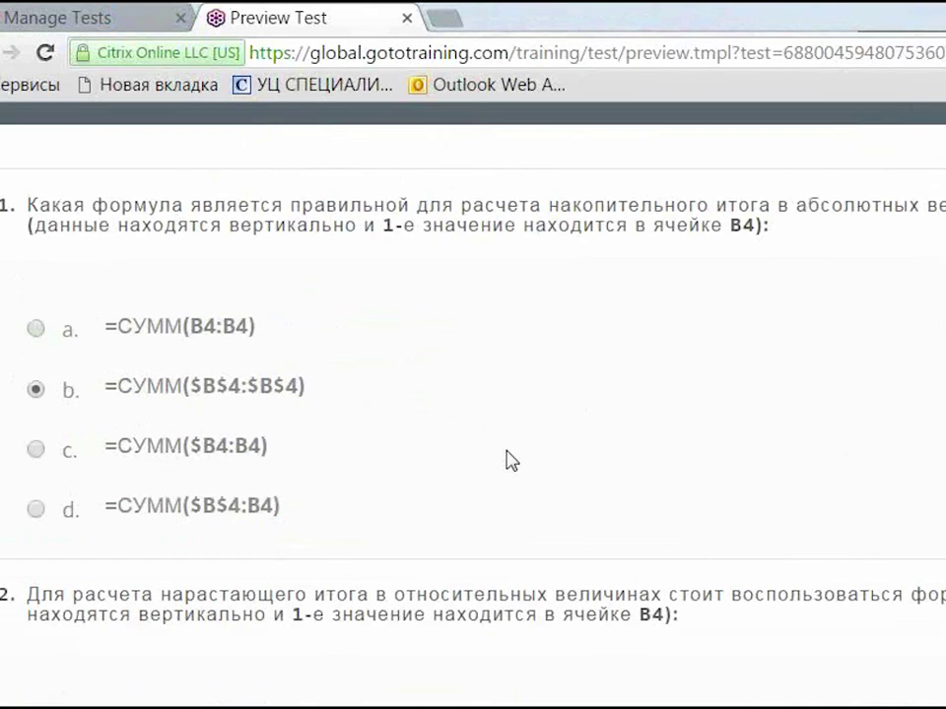
click(36, 511)
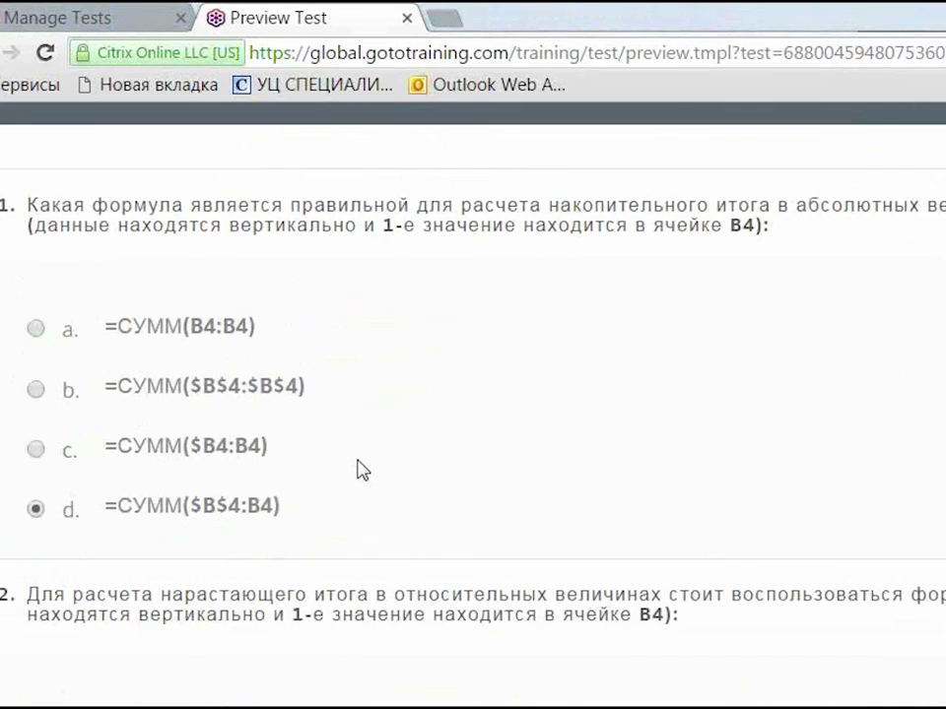
scroll(358, 469, down, 5)
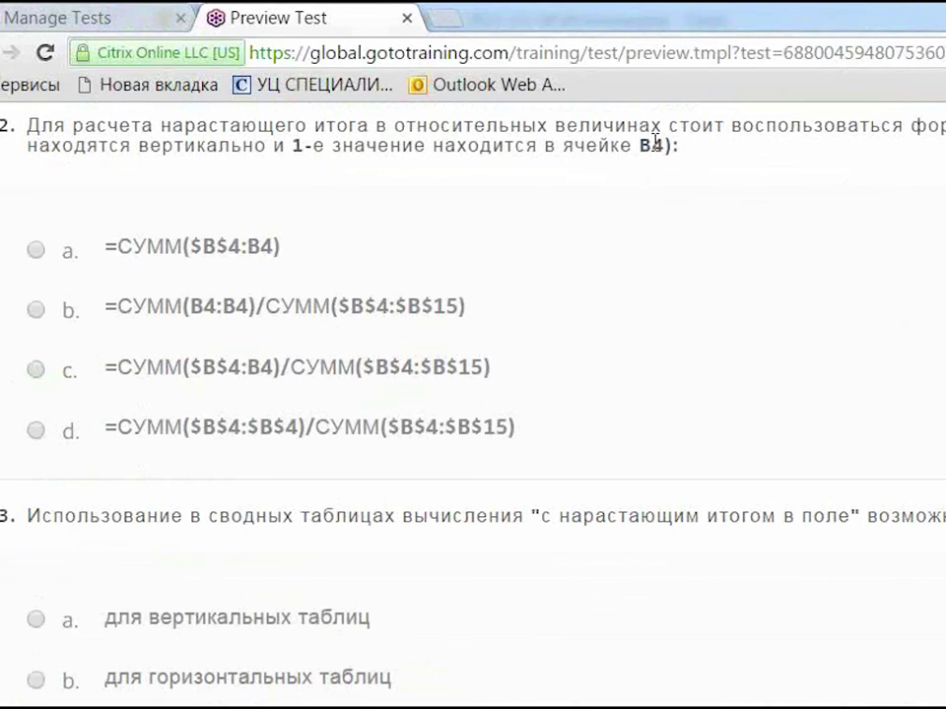
Step: Answer question 2 with option c, =СУММ($B$4:B4)/СУММ($B$4:$B$15), highlighting the relative-values wording
mouse_move(394, 125)
mouse_down()
mouse_move(628, 143)
mouse_move(664, 122)
mouse_up()
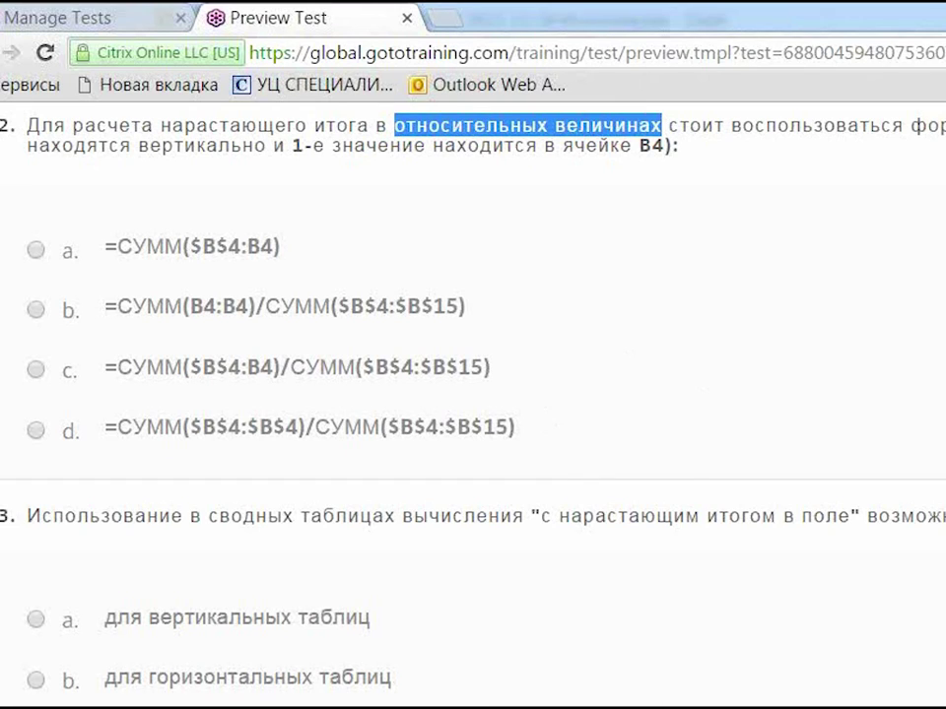
click(40, 373)
click(583, 387)
Step: Answer question 3 with option c: table orientation doesn't matter
scroll(582, 386, down, 2)
scroll(585, 387, down, 2)
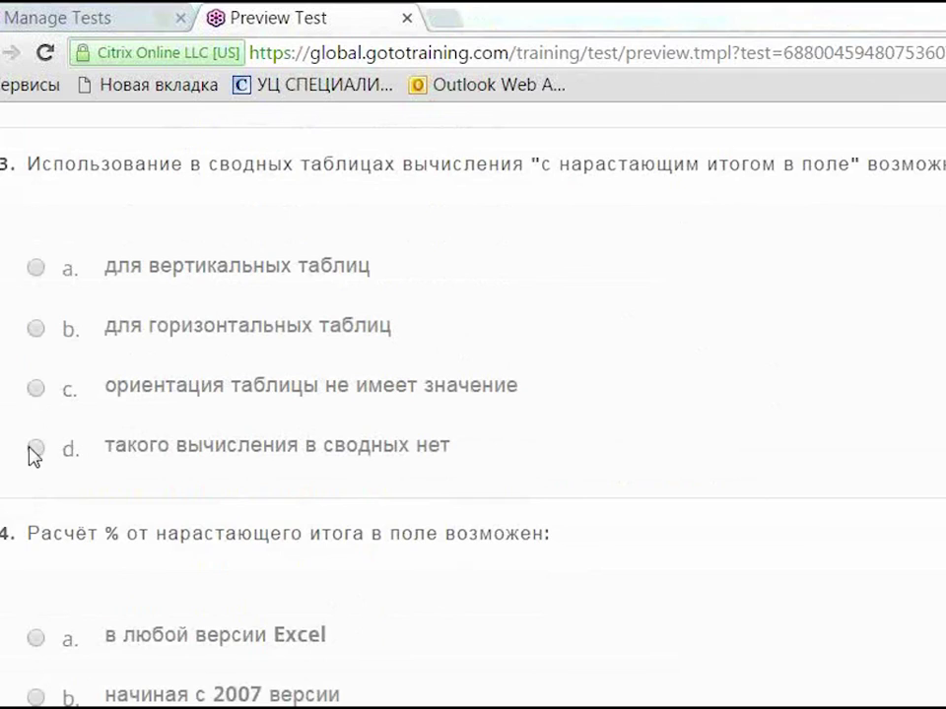
click(37, 389)
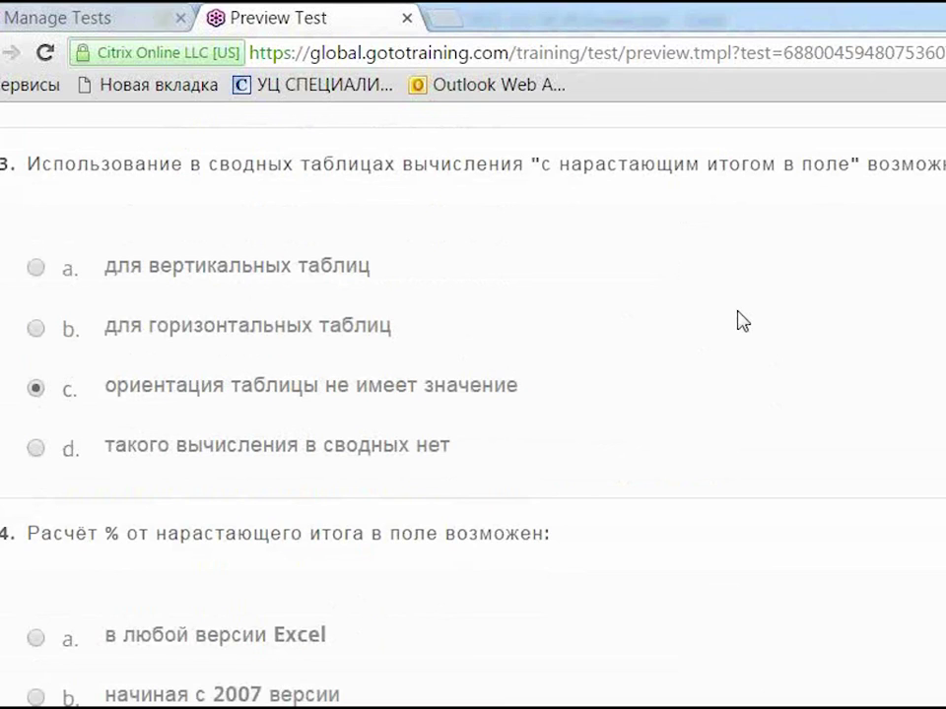
Step: Answer question 4 with option c, «начиная с 2010 версии»
scroll(739, 321, down, 1)
scroll(739, 321, down, 2)
scroll(741, 322, up, 1)
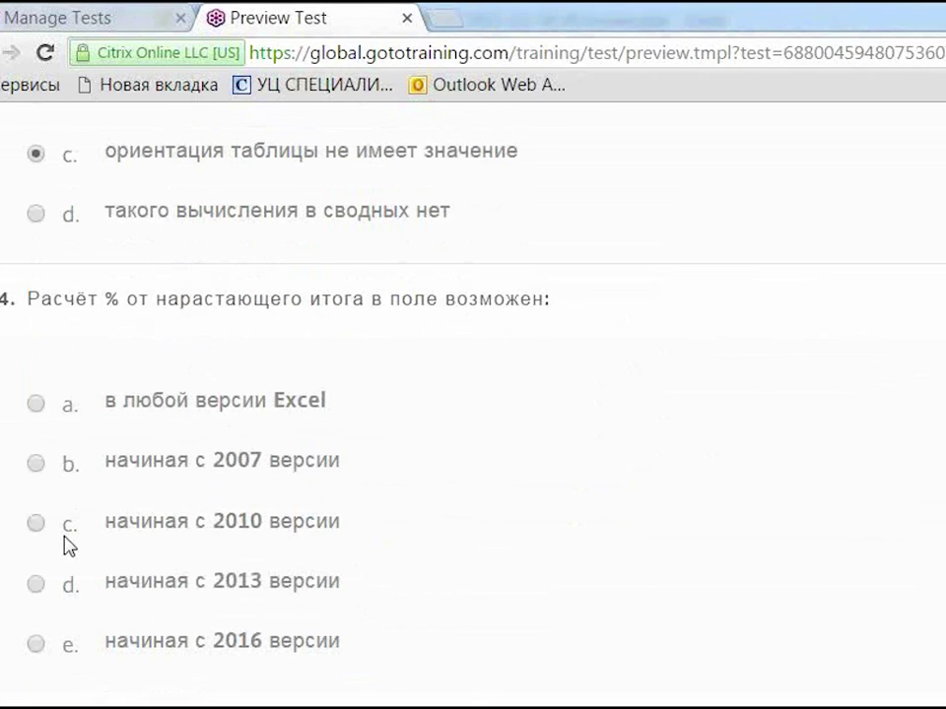
click(38, 525)
scroll(429, 538, down, 3)
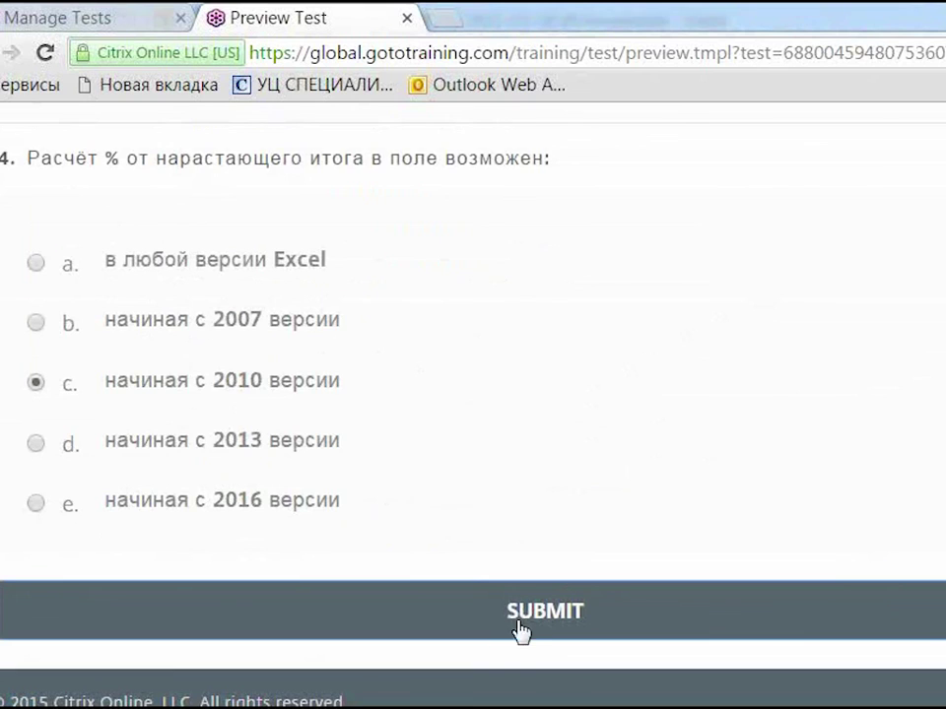
scroll(587, 411, up, 15)
scroll(585, 426, up, 12)
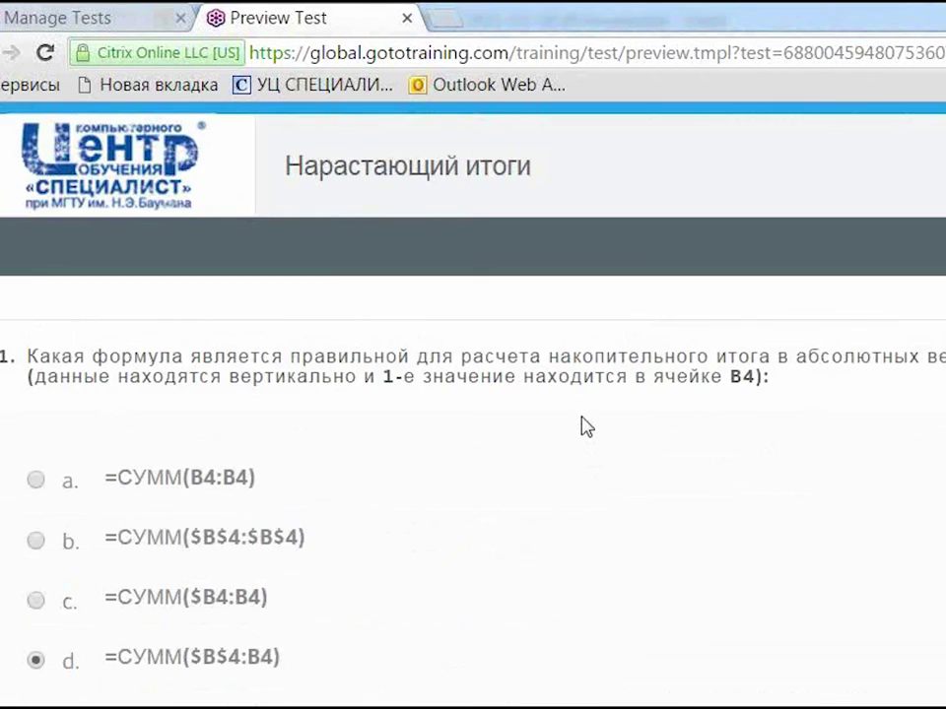
scroll(586, 426, down, 3)
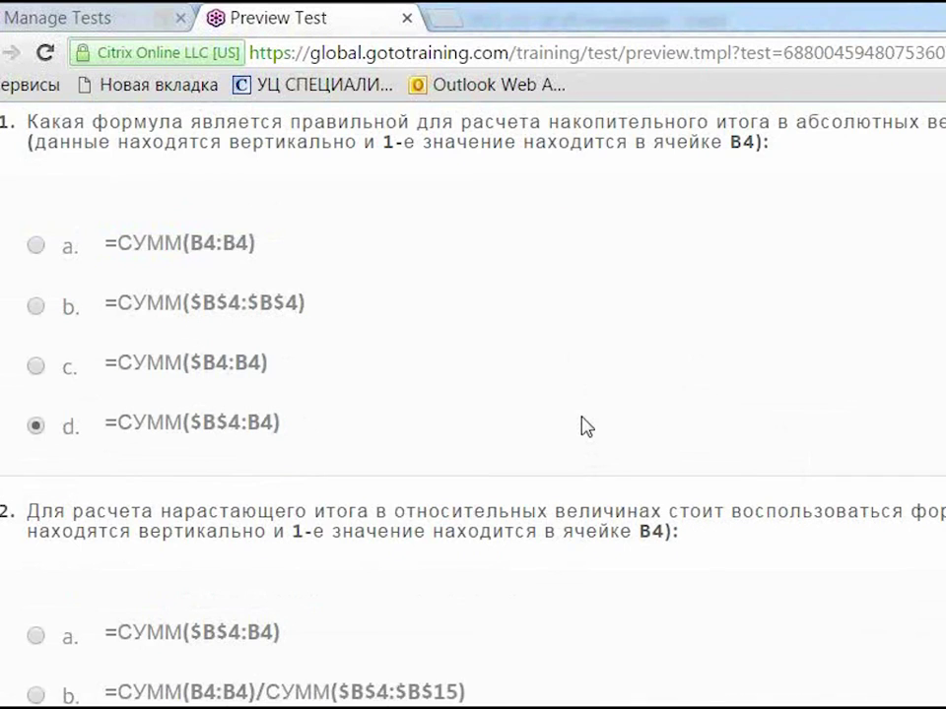
scroll(586, 425, down, 10)
scroll(581, 432, down, 2)
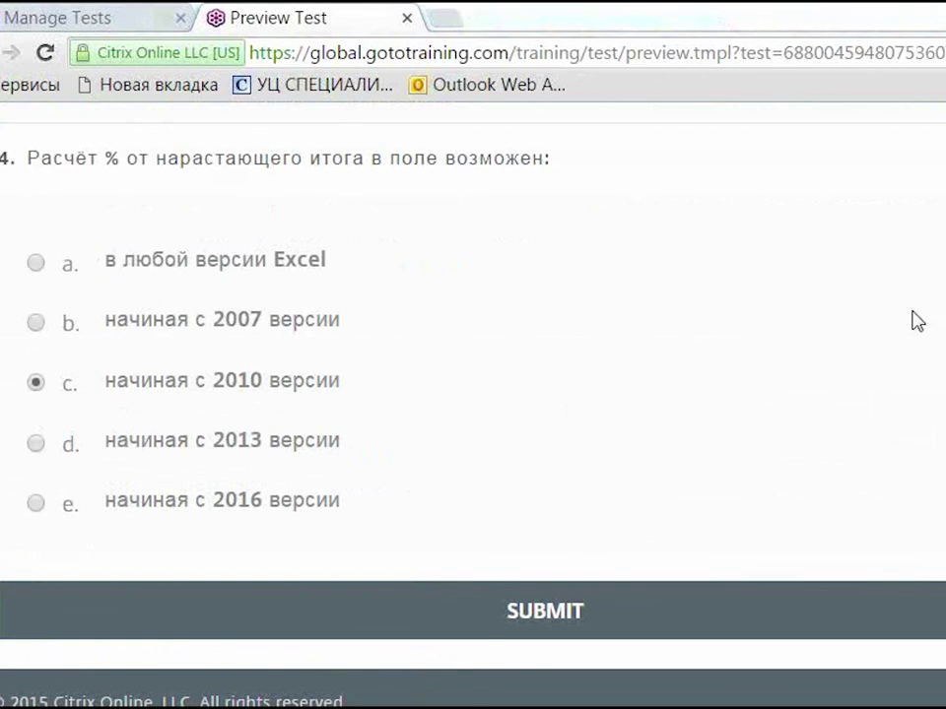
scroll(641, 329, up, 2)
scroll(641, 329, up, 4)
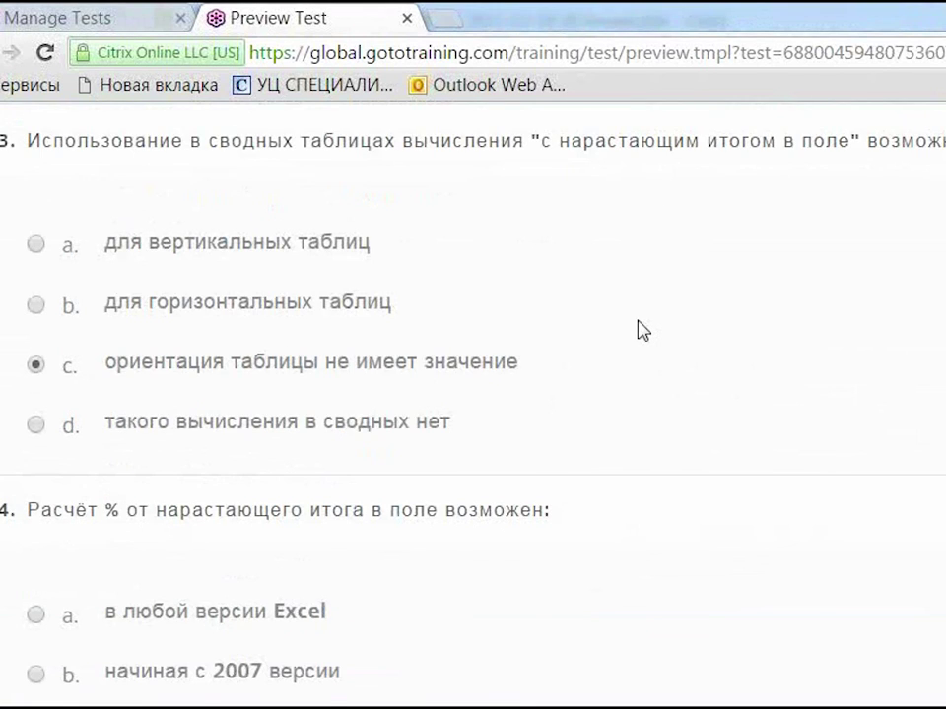
scroll(641, 330, up, 8)
scroll(642, 329, up, 4)
scroll(642, 329, up, 4)
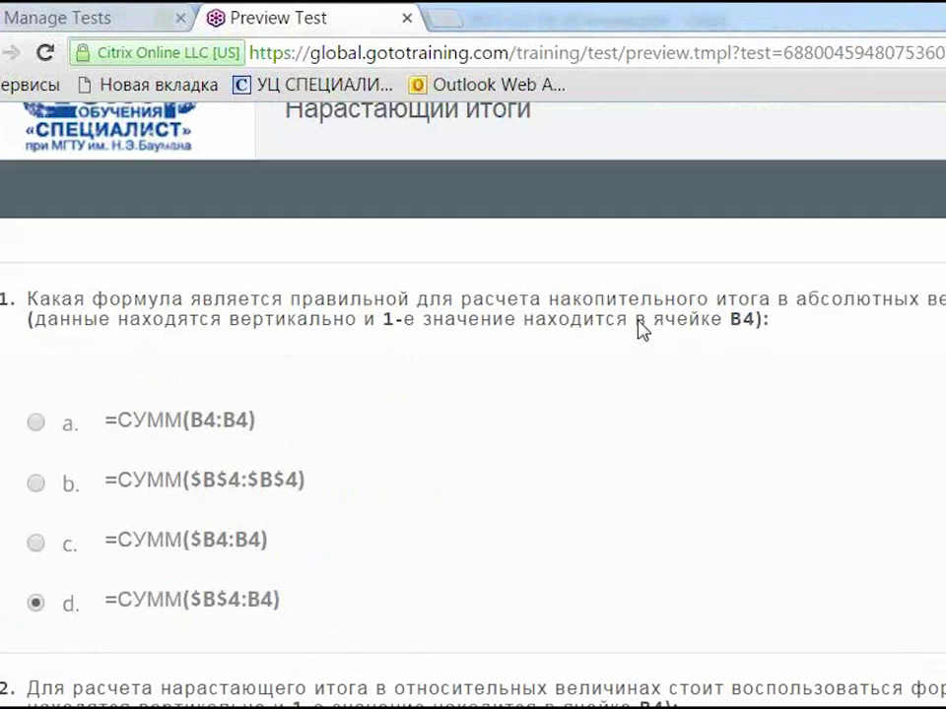
scroll(642, 329, up, 1)
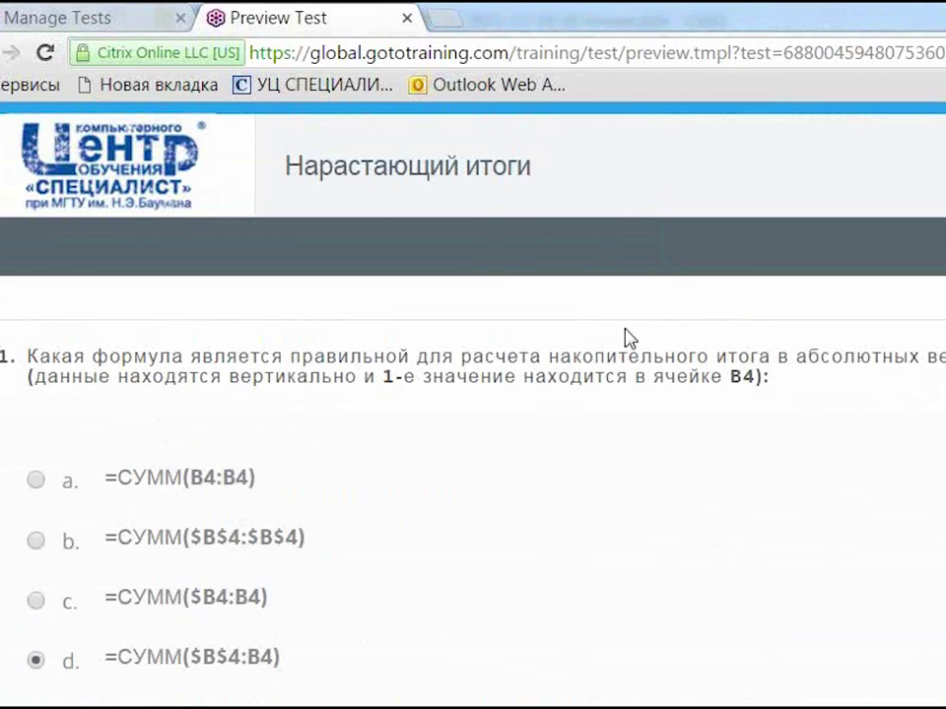
mouse_move(246, 705)
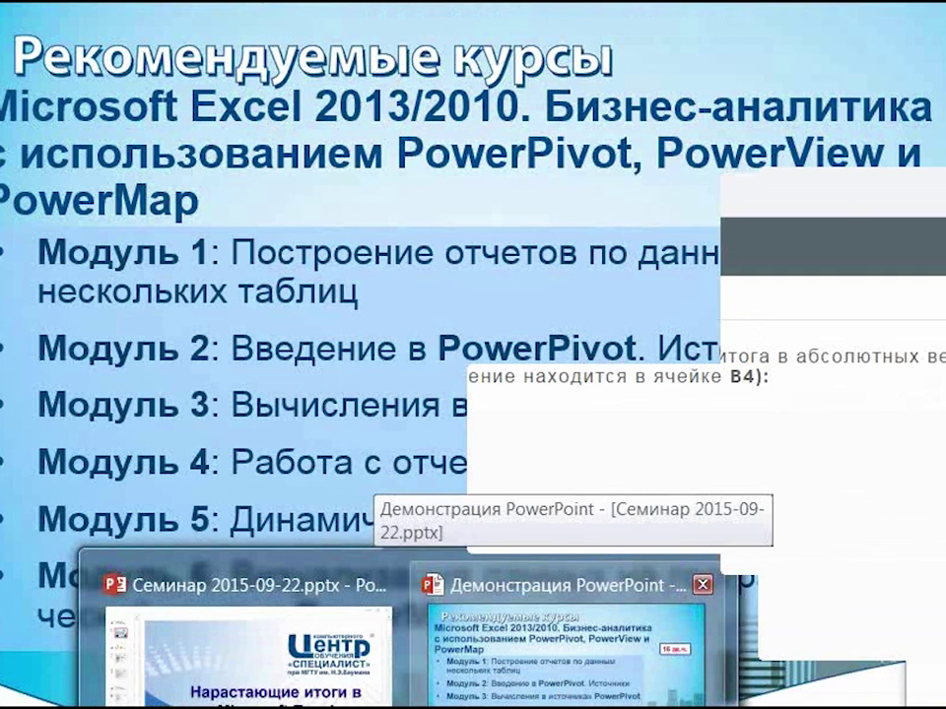
Step: Bring the slide show back and advance to the closing «ВОПРОСЫ» slide
click(567, 641)
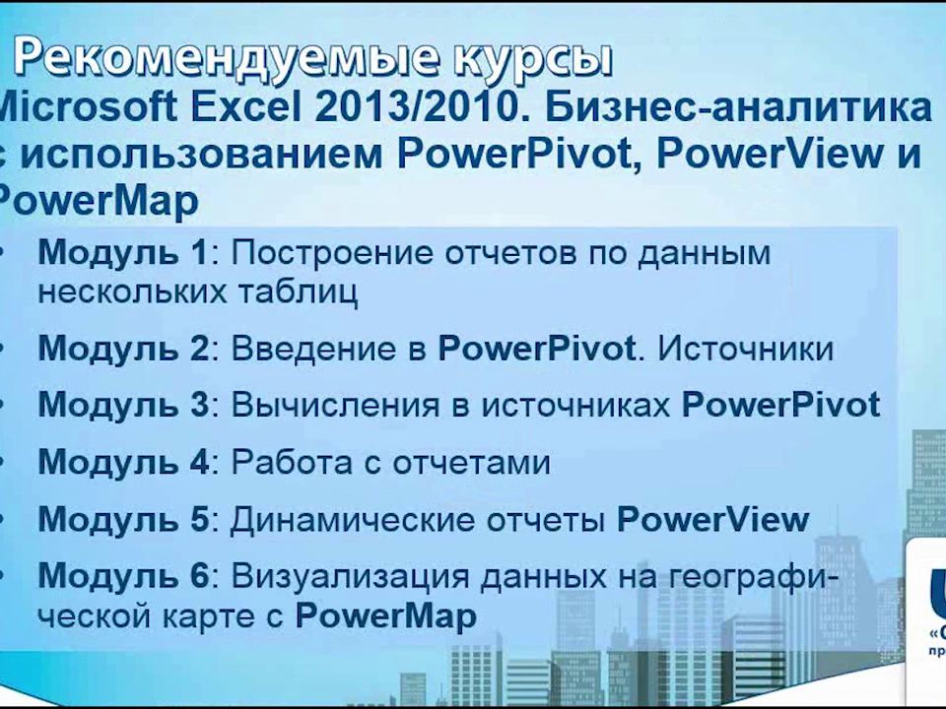
key(Right)
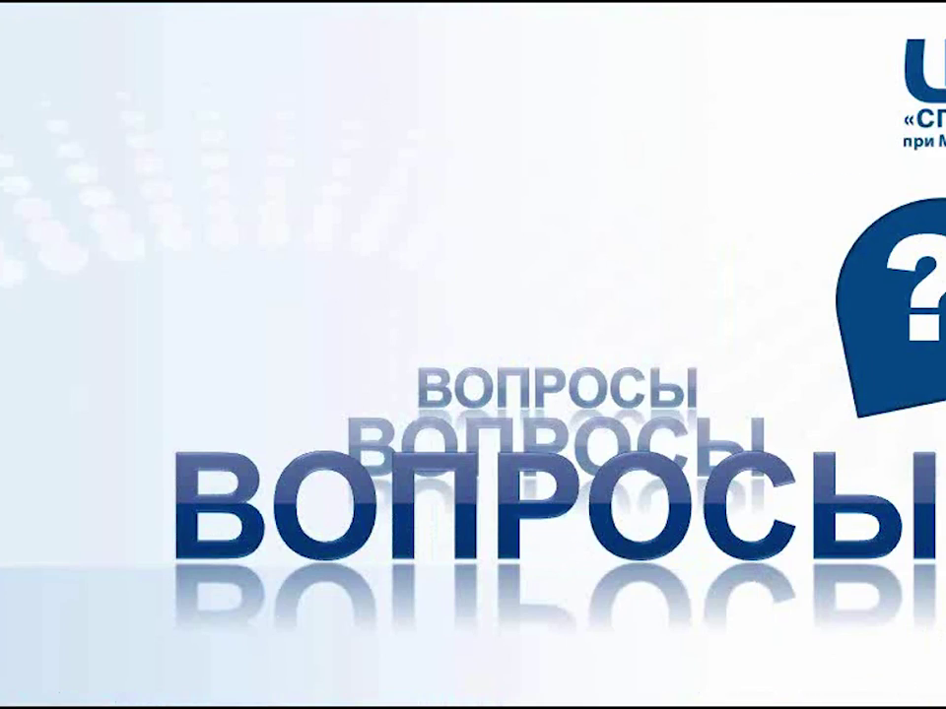